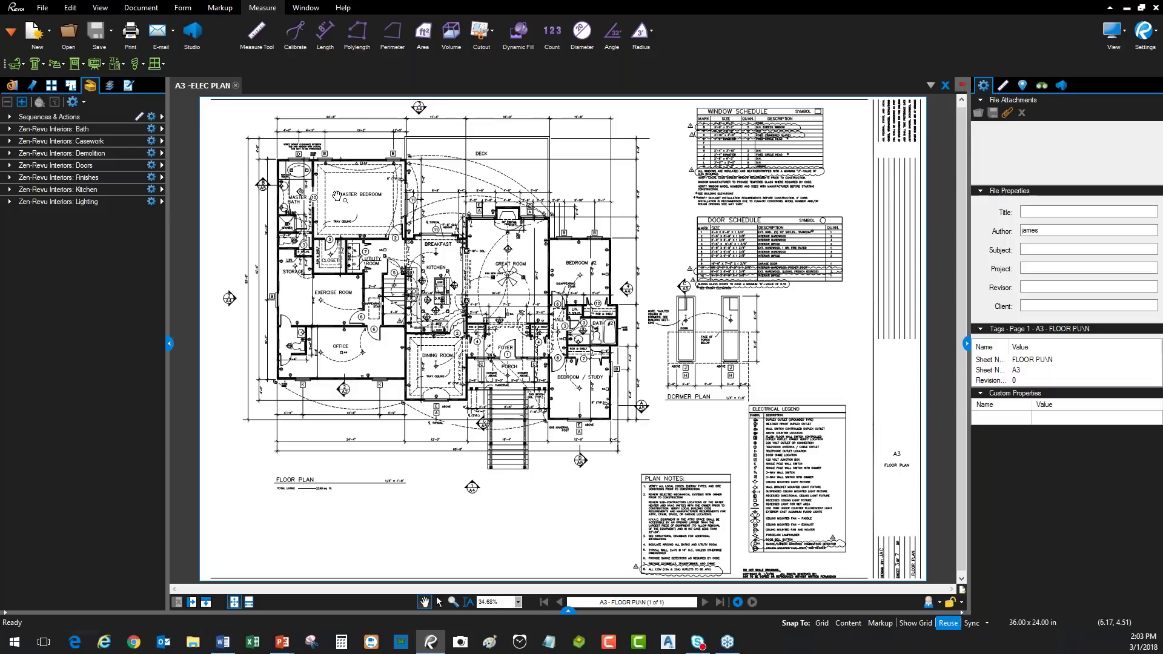
Mark the master bath window, both master bedroom windows and the great room window beside the fireplace with red Pen strokes.
scroll(380, 206, "up", 4)
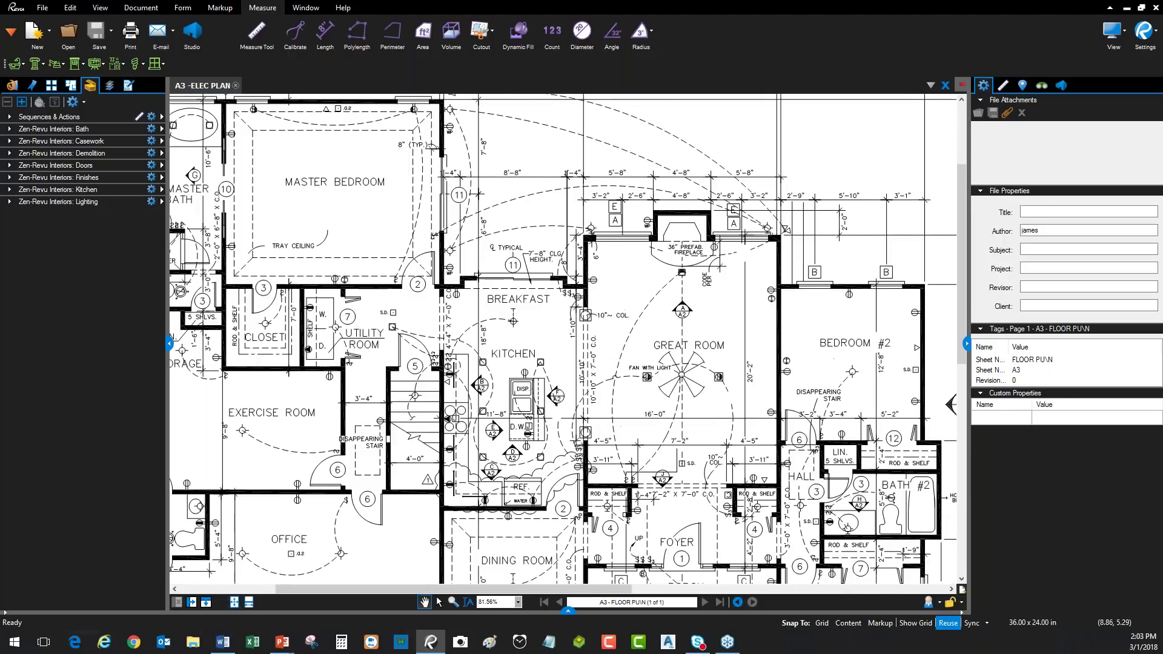
left_click_drag(369, 205, 432, 231)
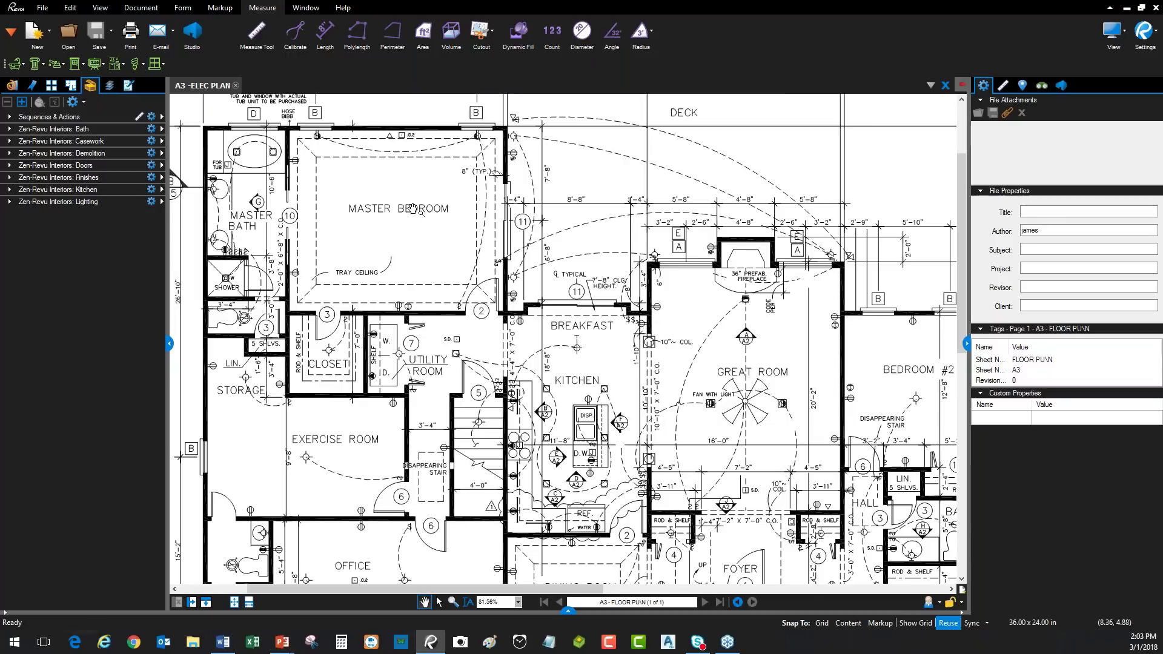
left_click_drag(380, 204, 398, 269)
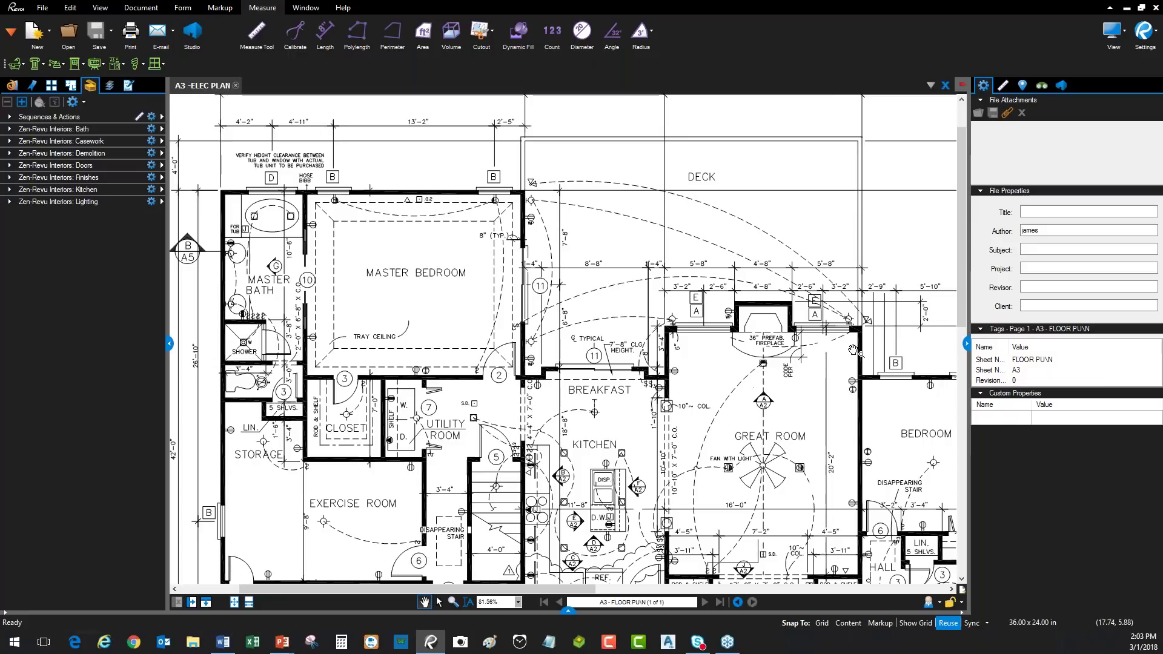
left_click_drag(497, 201, 483, 185)
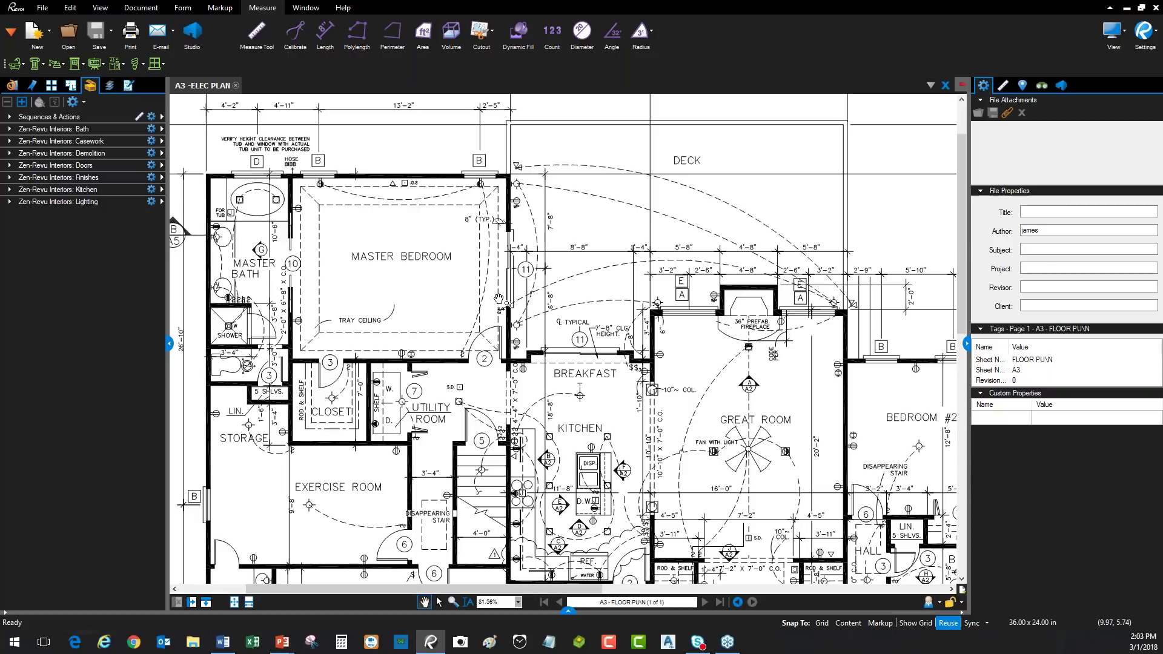
left_click(220, 7)
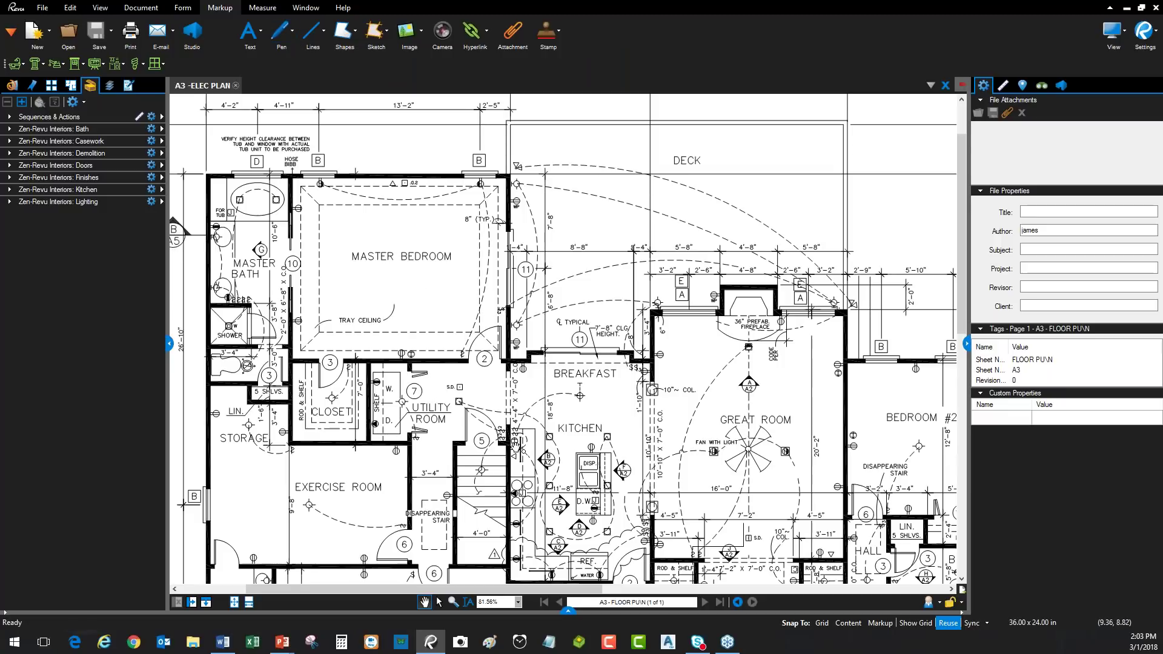
left_click(292, 30)
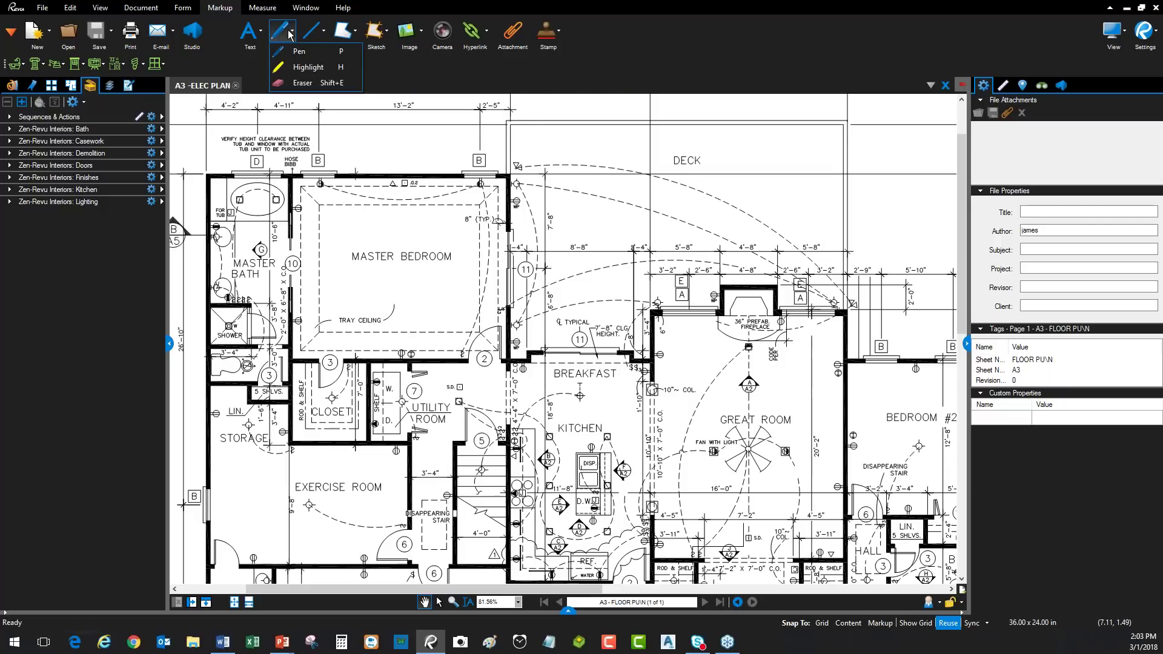
left_click(306, 68)
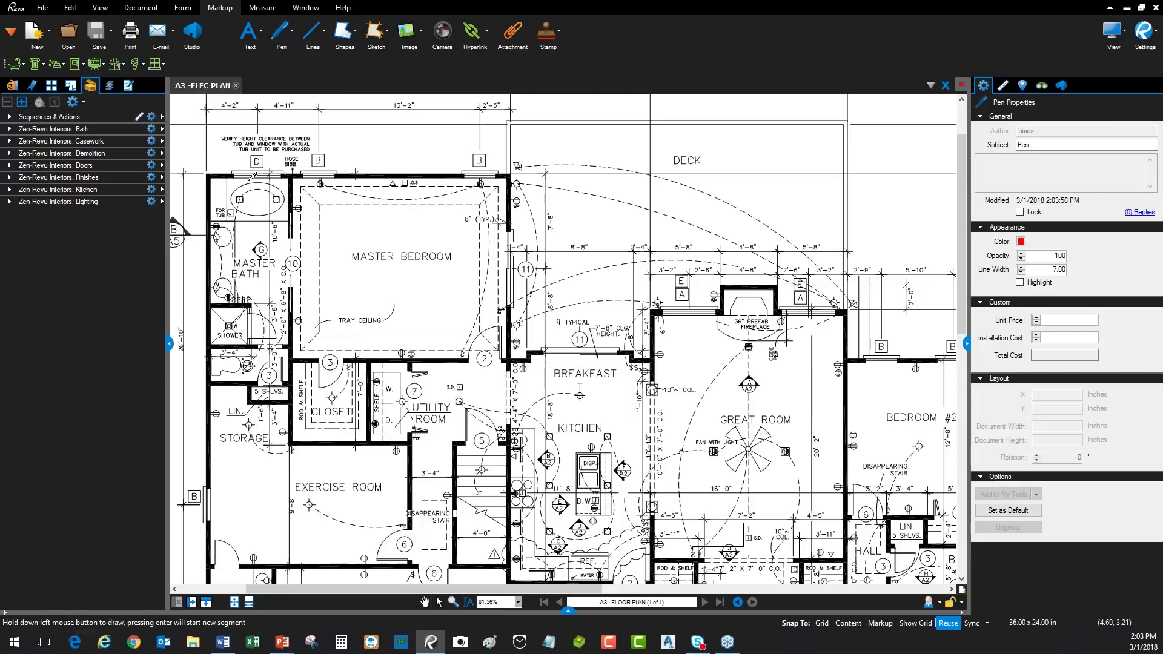
mouse_move(247, 182)
left_mouse_down()
mouse_move(269, 161)
mouse_move(346, 162)
left_mouse_up()
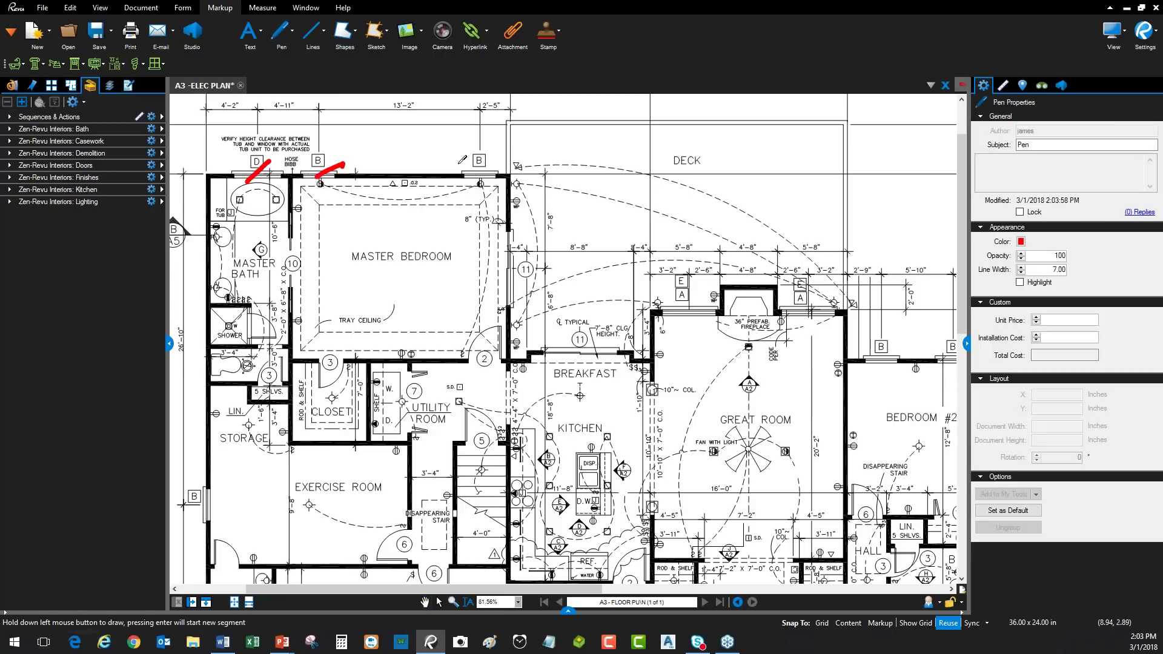
left_click_drag(474, 176, 514, 155)
left_click_drag(793, 312, 824, 290)
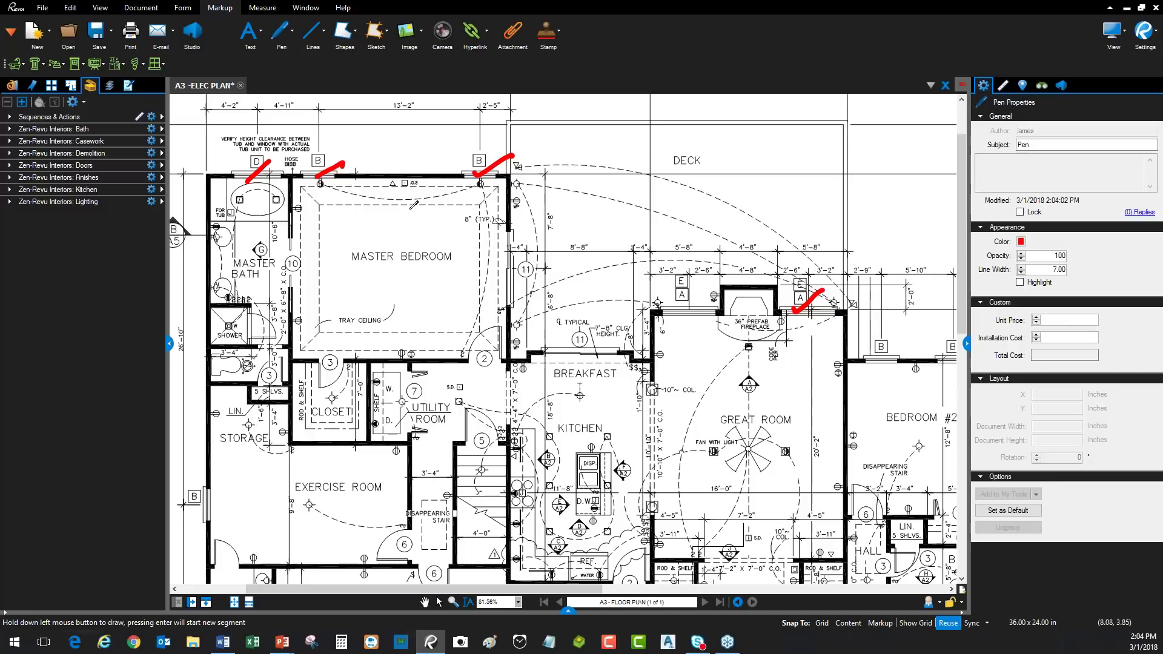
Leave the Pen tool and undo the four red strokes drawn at the windows.
key("Escape")
key("ctrl+z")
key("ctrl+z")
key("ctrl+z")
key("ctrl+z")
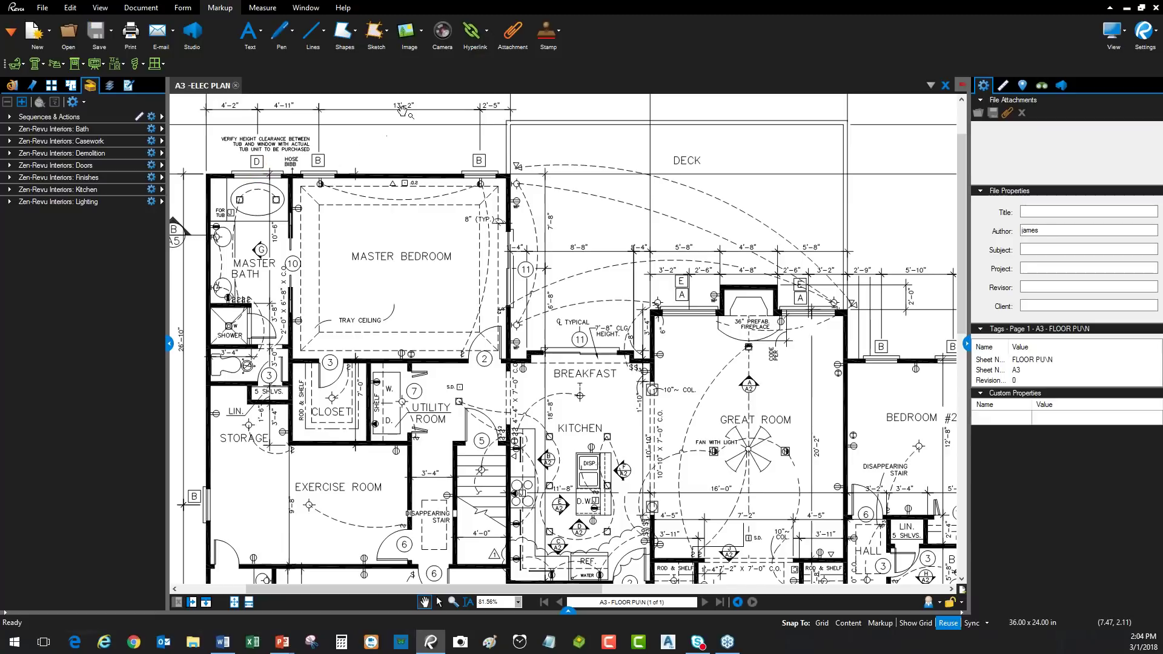
Start a Count measurement with a blue checkmark symbol at a scale of 100.
left_click(275, 8)
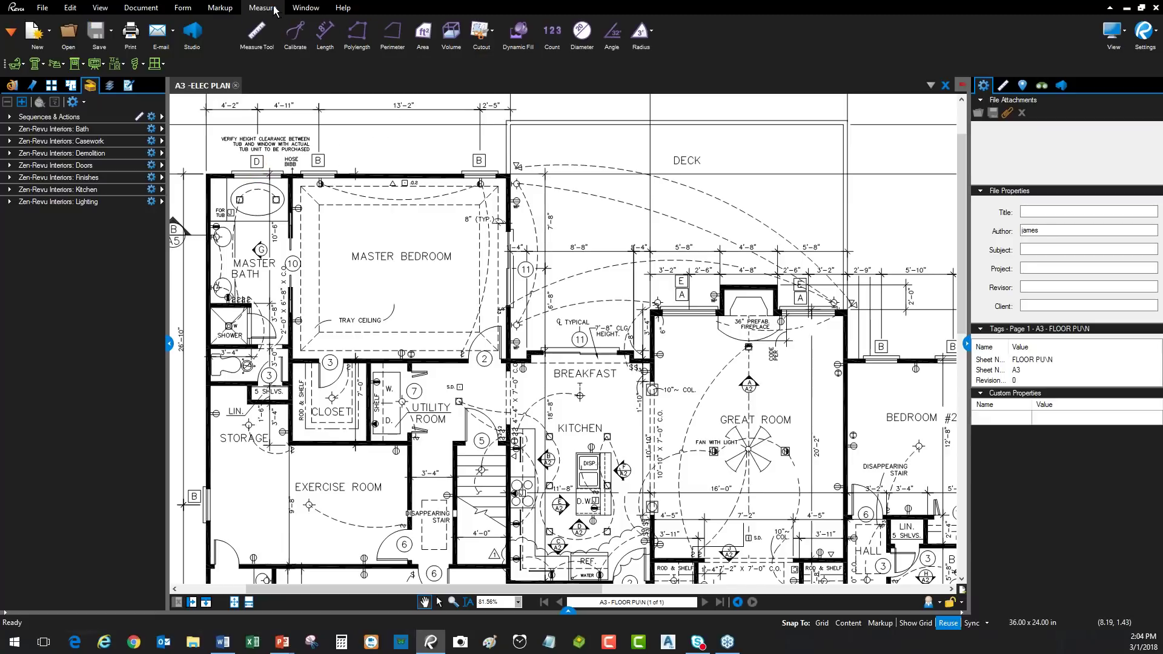
left_click(551, 38)
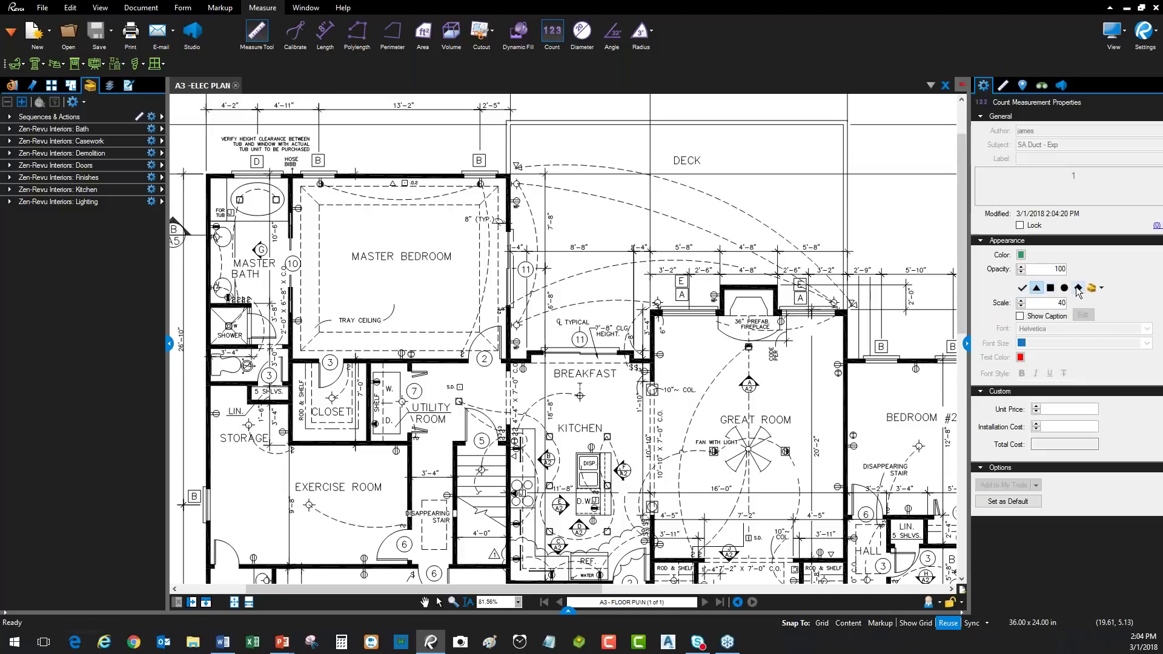
left_click(1023, 289)
left_click(1022, 255)
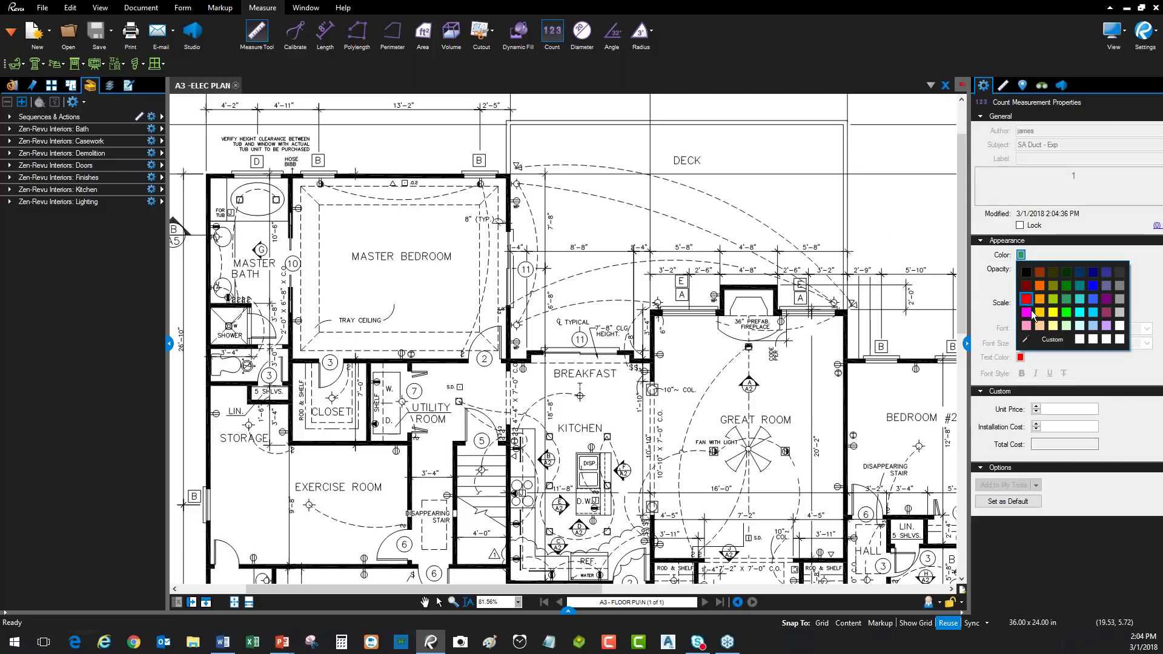
left_click(1093, 285)
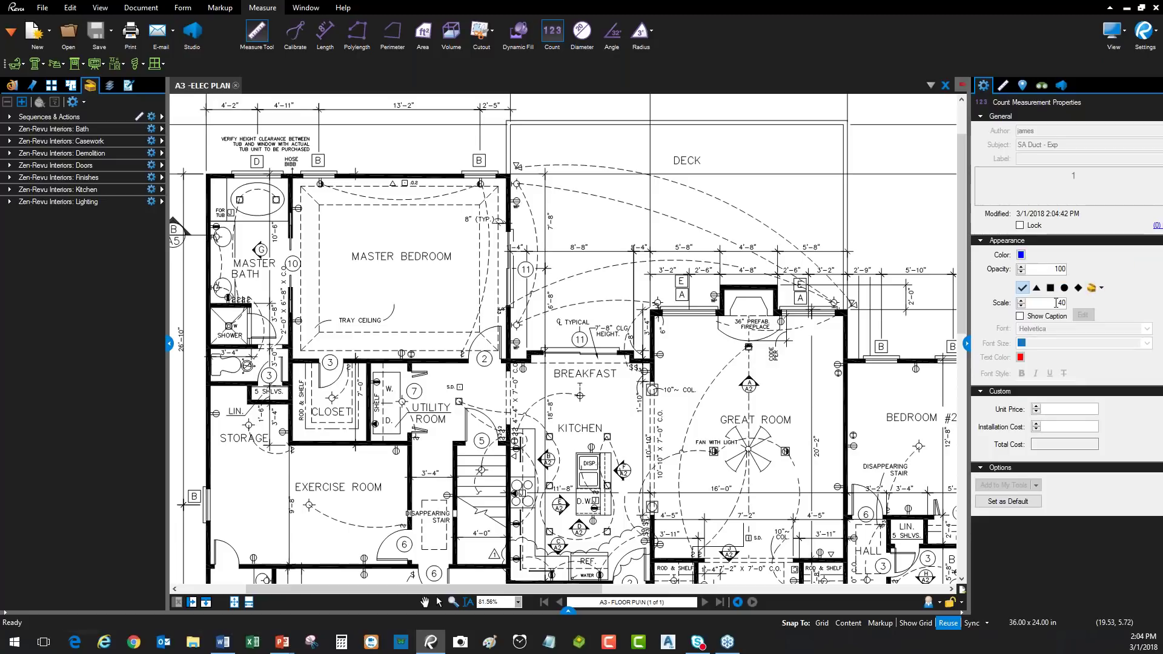
left_click(1021, 301)
left_click(1021, 301)
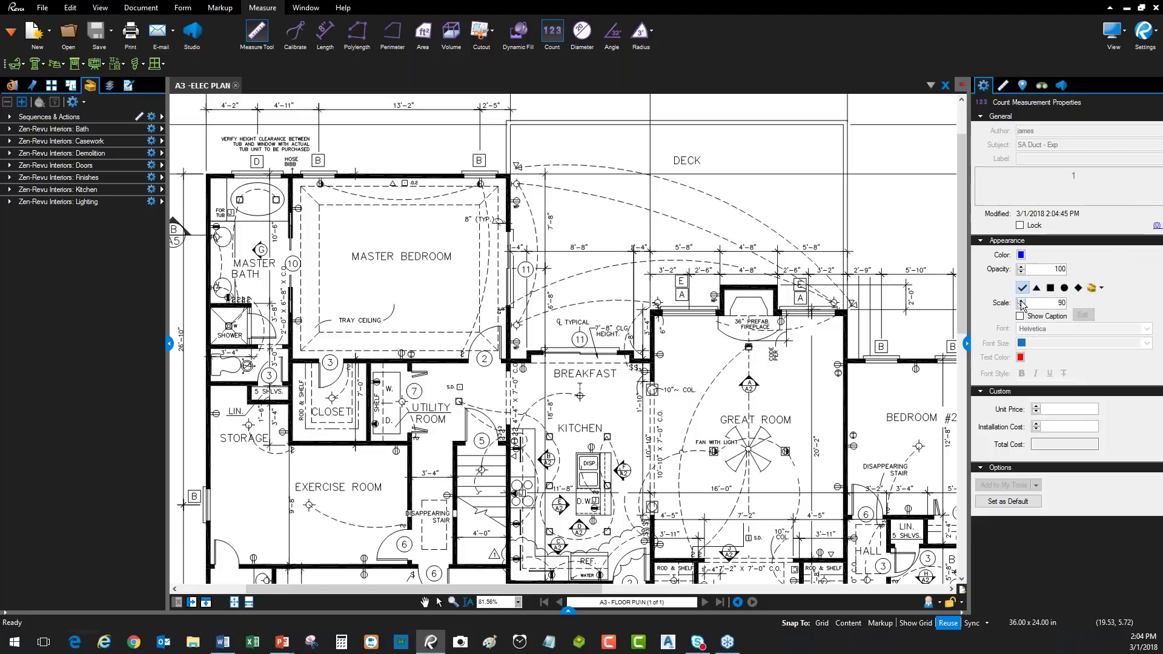
Count the eight upper windows: one in the master bath, two in the master bedroom, one at breakfast, two each in the great room and Bedroom #2.
left_click(259, 166)
left_click(326, 166)
left_click(482, 167)
left_click(565, 351)
left_click(706, 310)
left_click(815, 294)
left_click(900, 351)
left_click(937, 353)
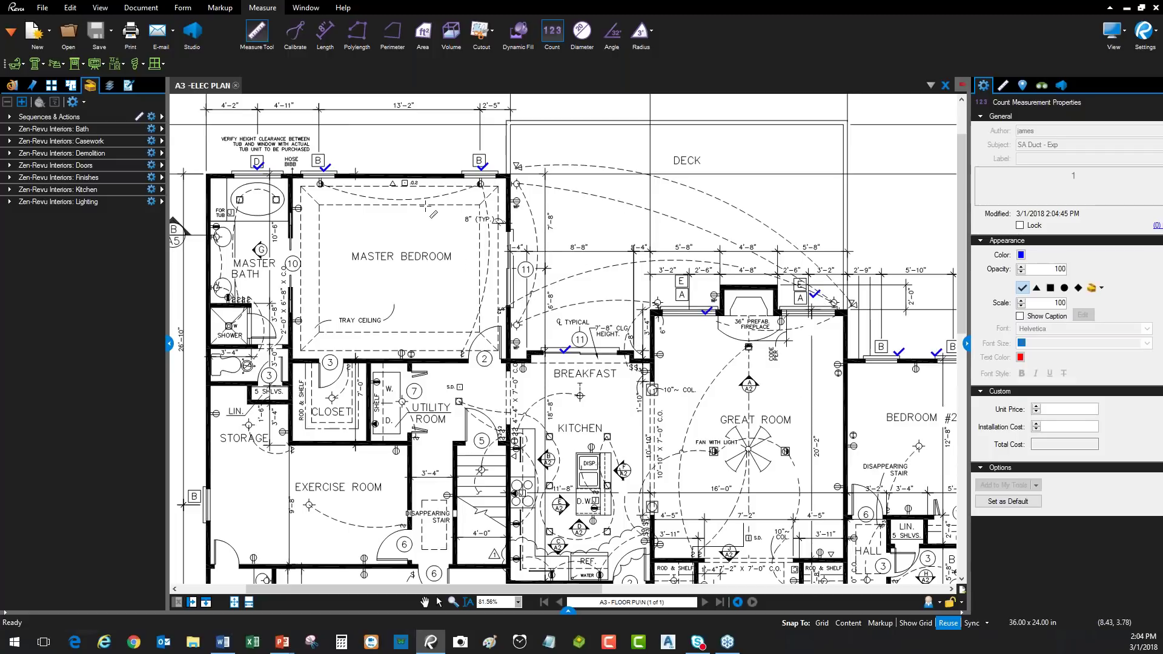
key("Escape")
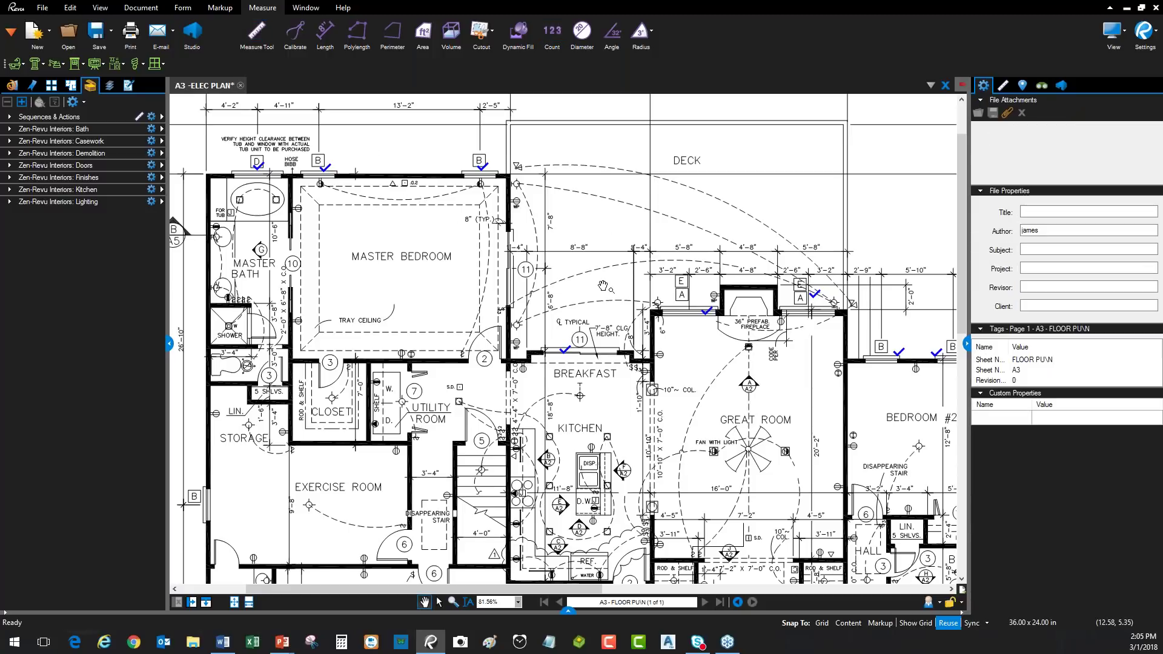
Select the blue window count, examine its checkmarks around the master bath and bedroom, and show it in the markups list.
left_click_drag(598, 285, 568, 275)
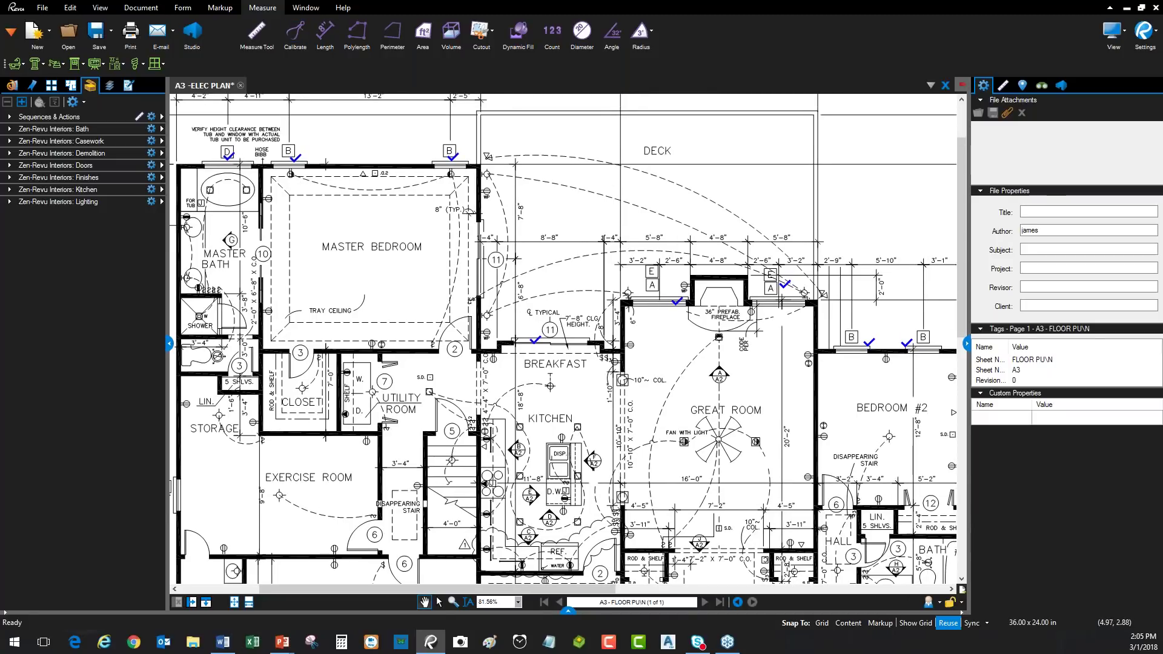
left_click(230, 158)
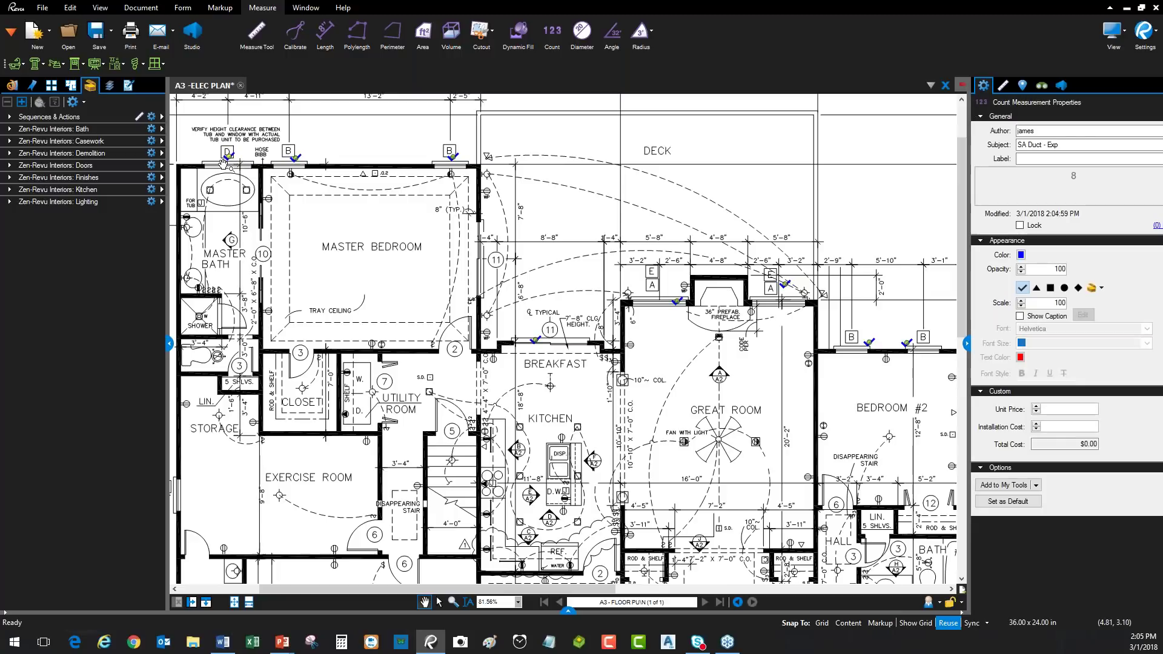
scroll(229, 158, "up", 7)
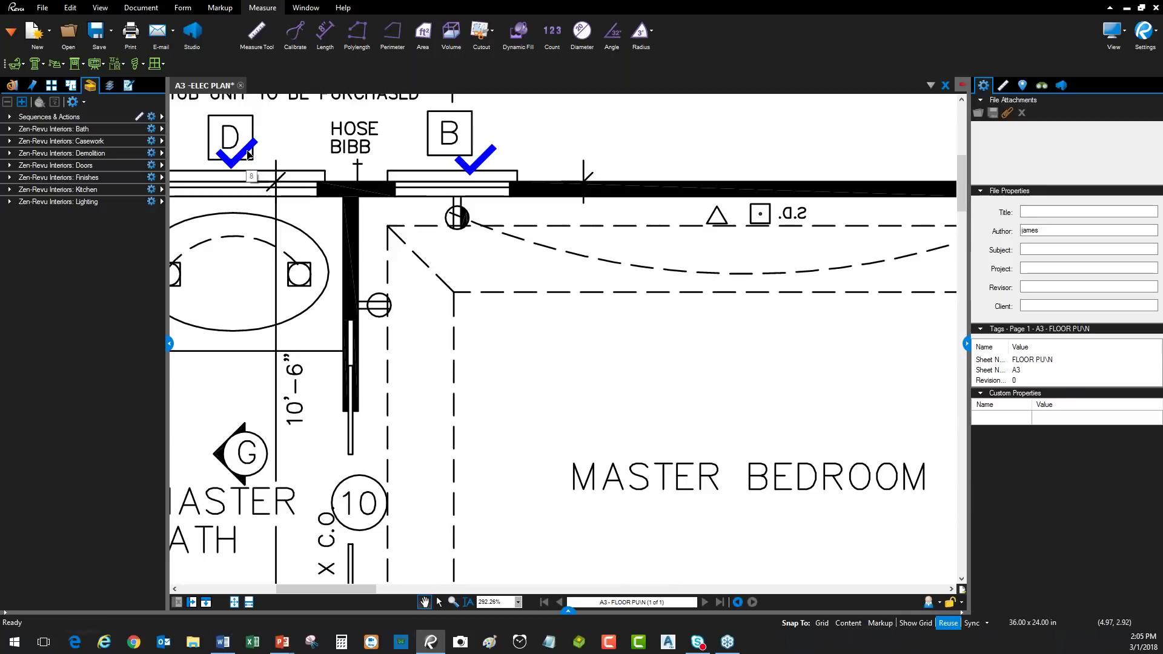
scroll(650, 212, "down", 4)
scroll(884, 514, "up", 2)
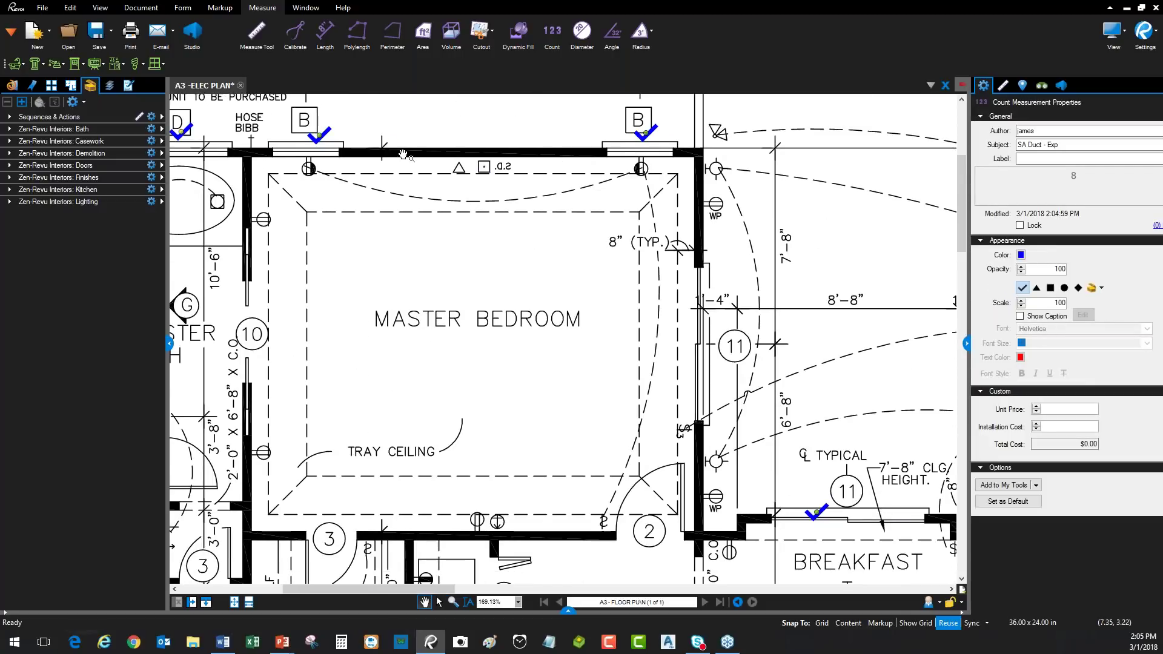
scroll(473, 268, "down", 1)
left_click_drag(473, 269, 508, 287)
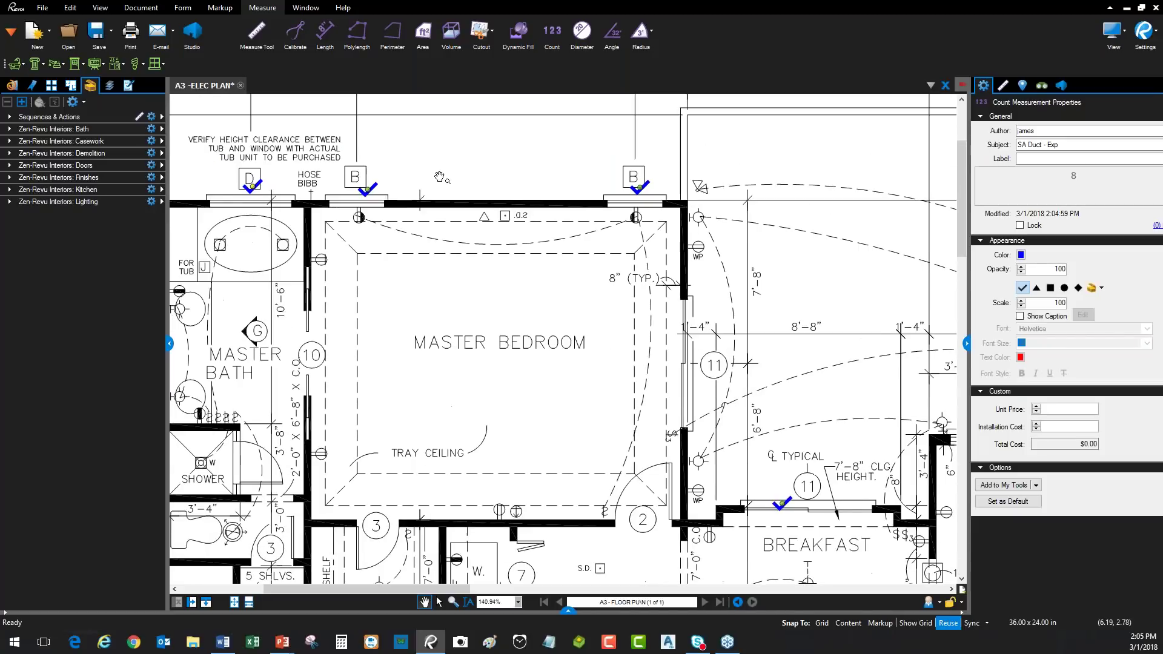
left_click(568, 611)
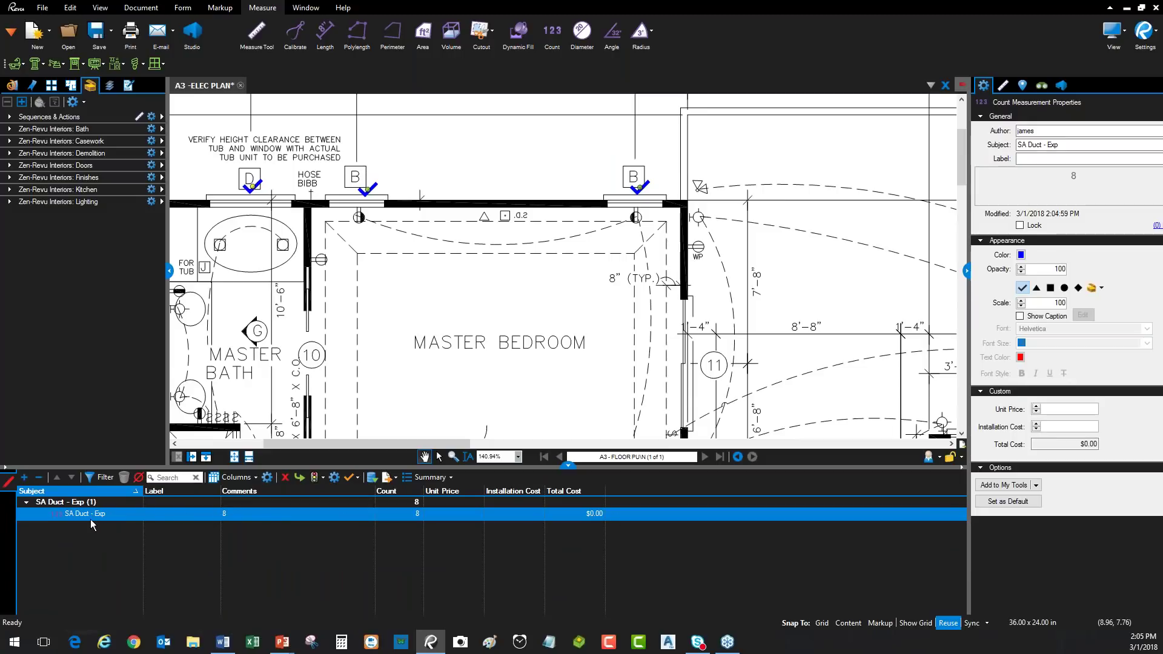
Set the window count's subject to Windows and its label to Double Hung.
left_click_drag(1075, 145, 965, 146)
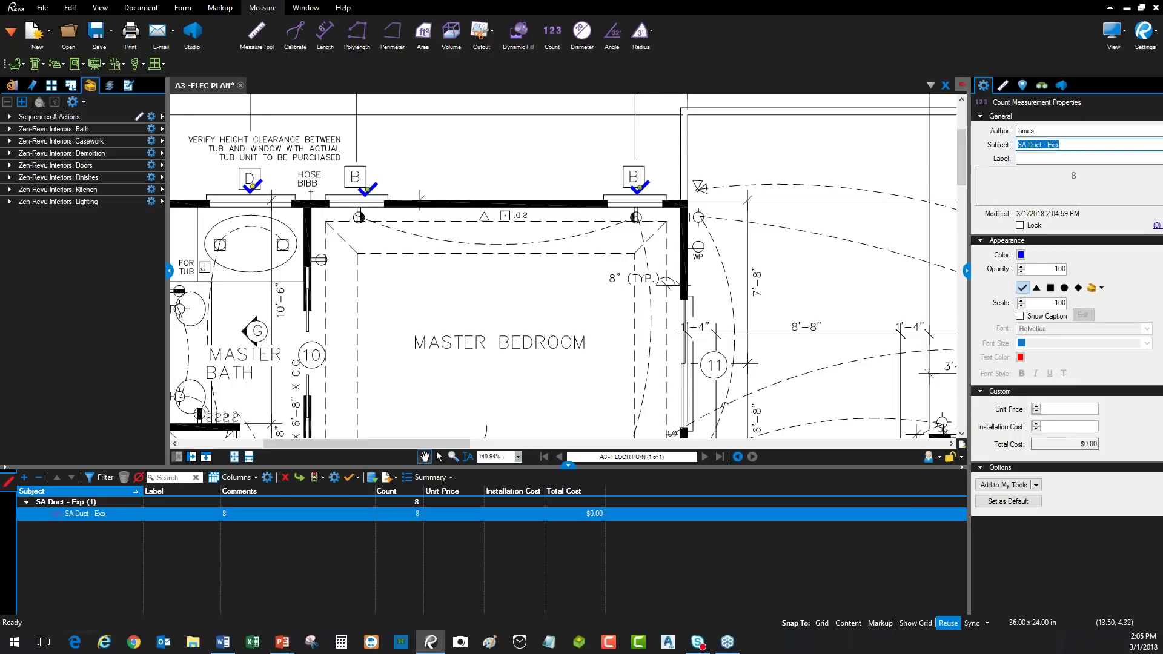
type("Windows")
left_click(1051, 159)
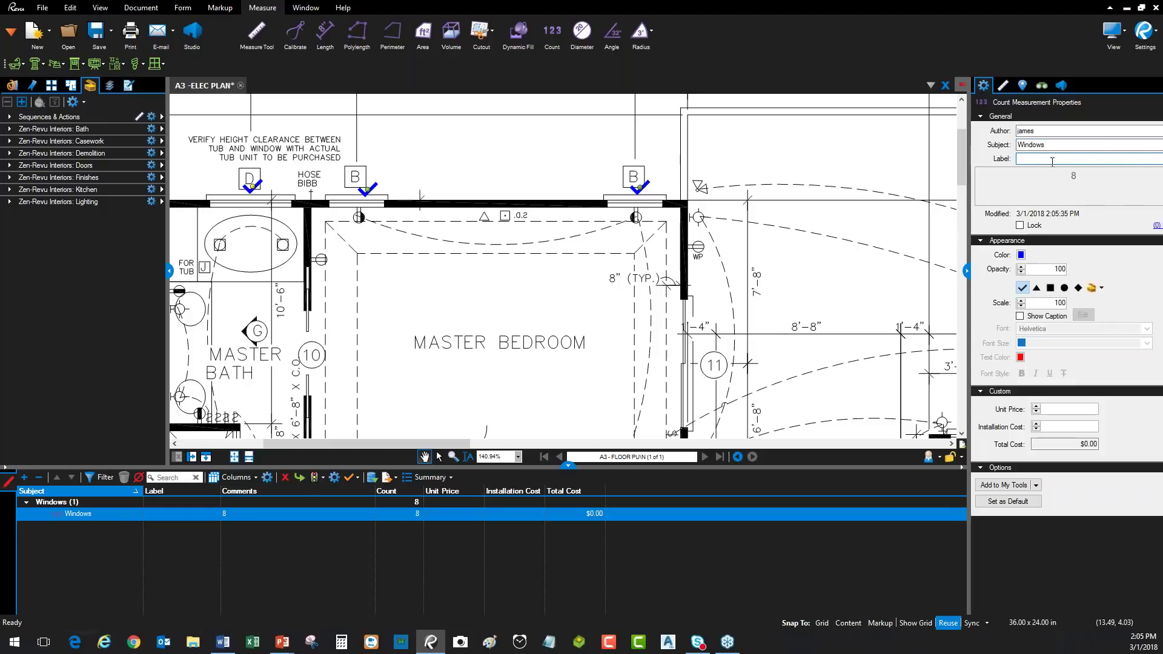
type("Double")
left_click(404, 398)
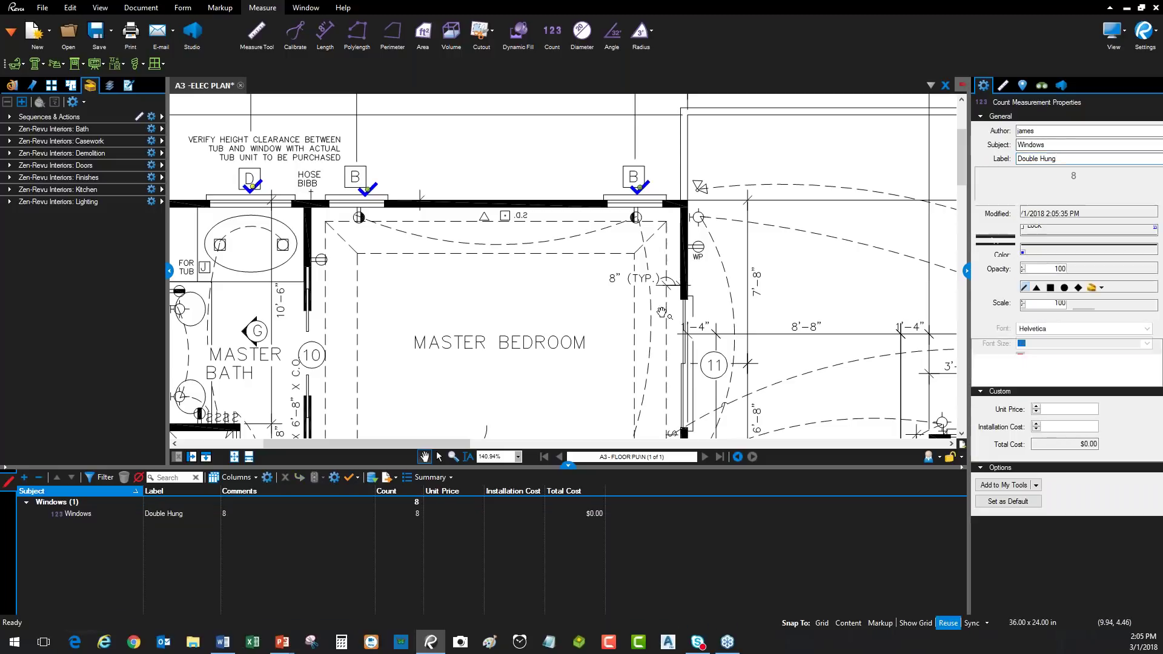
Locate the Windows count on the floor plan from its markups list entry and review its marks.
left_click(99, 516)
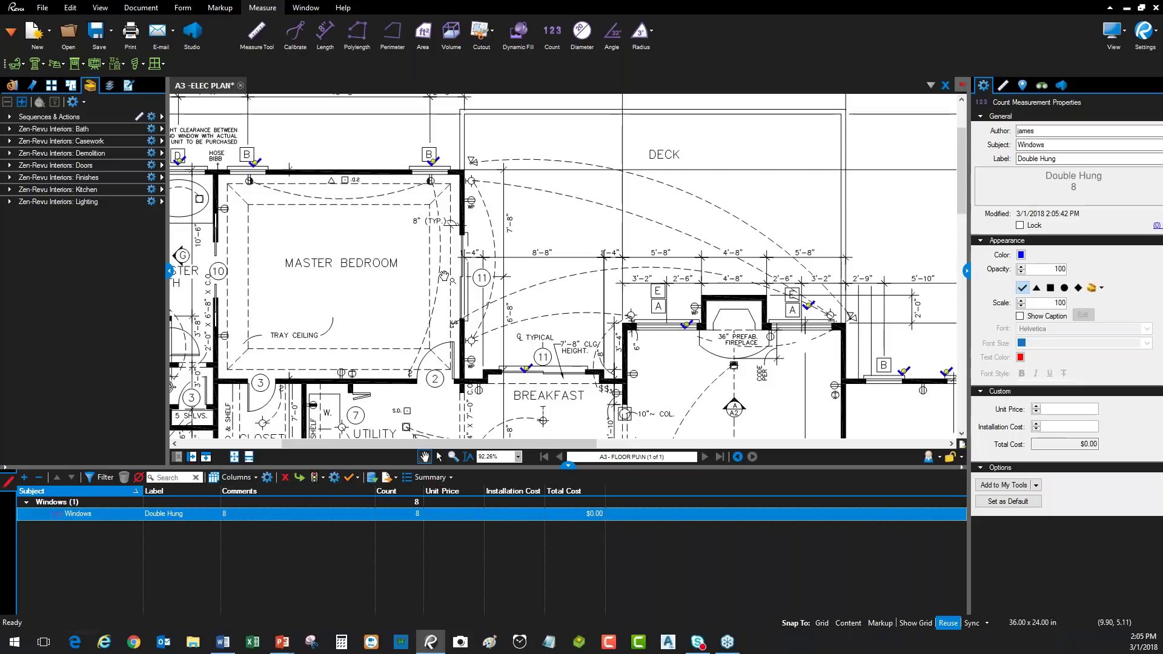
scroll(444, 277, "down", 2)
scroll(507, 322, "up", 2)
left_click_drag(507, 323, 466, 235)
key("Escape")
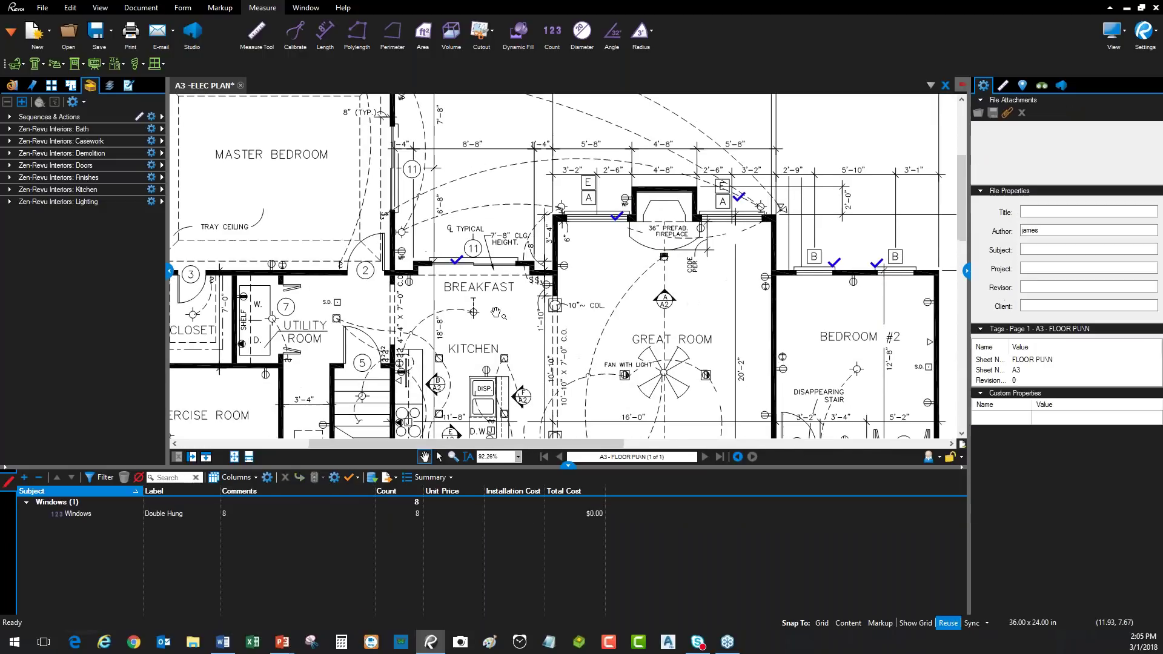
Start another Count measurement with the checkmark color set to green.
left_click(552, 32)
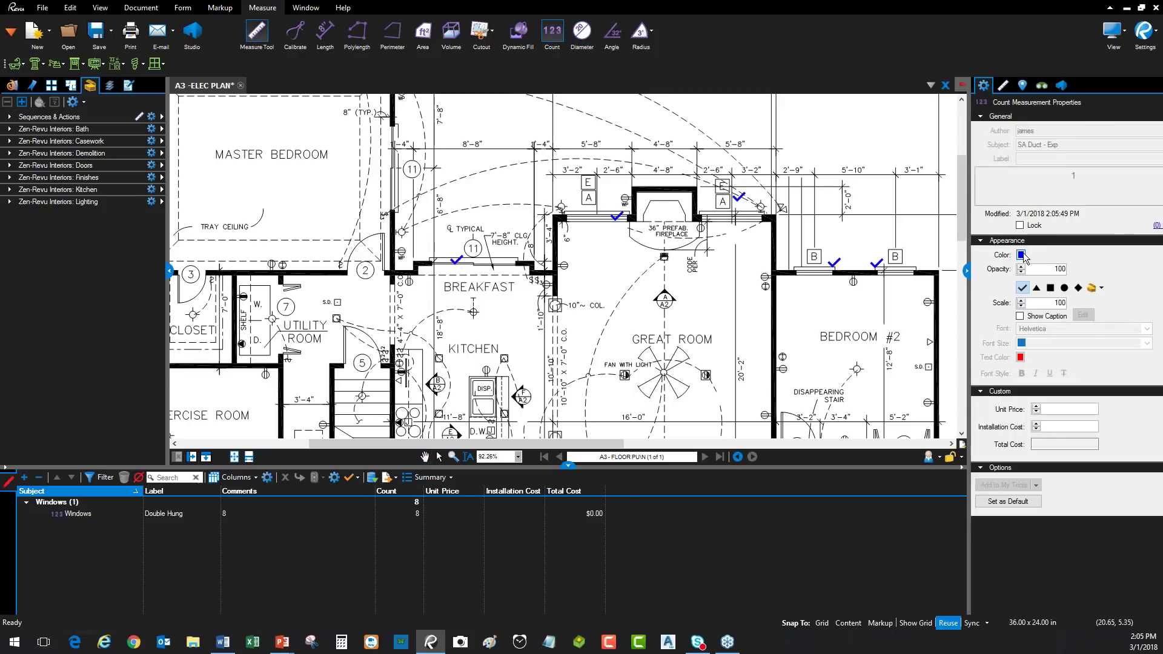
left_click(1022, 255)
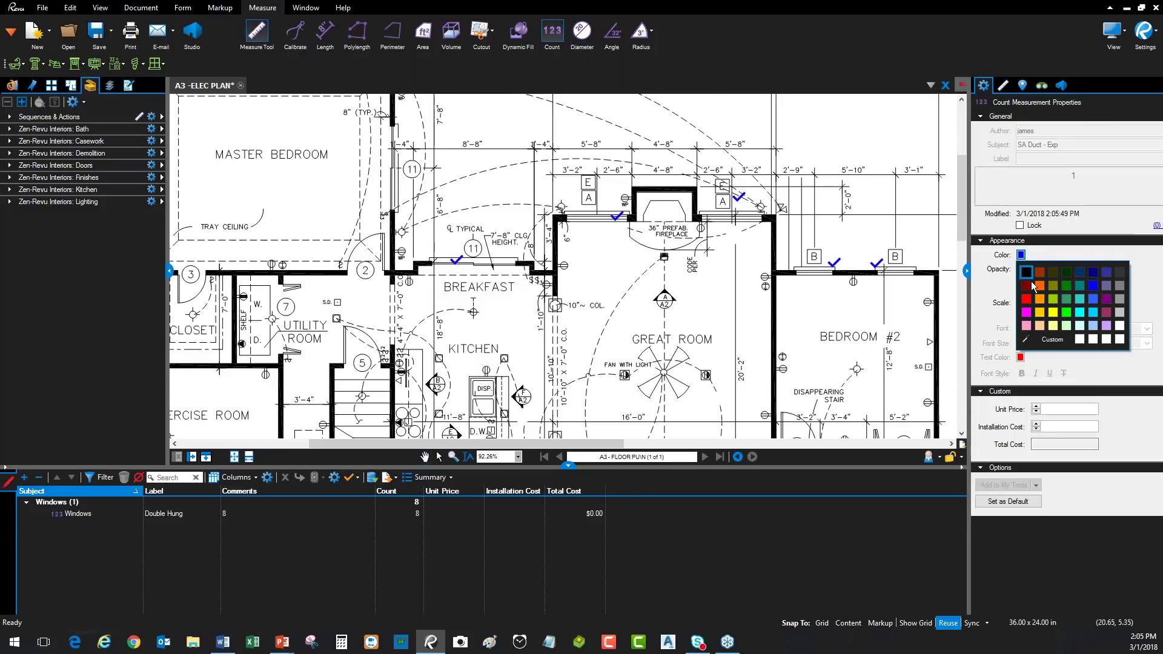
left_click(1069, 308)
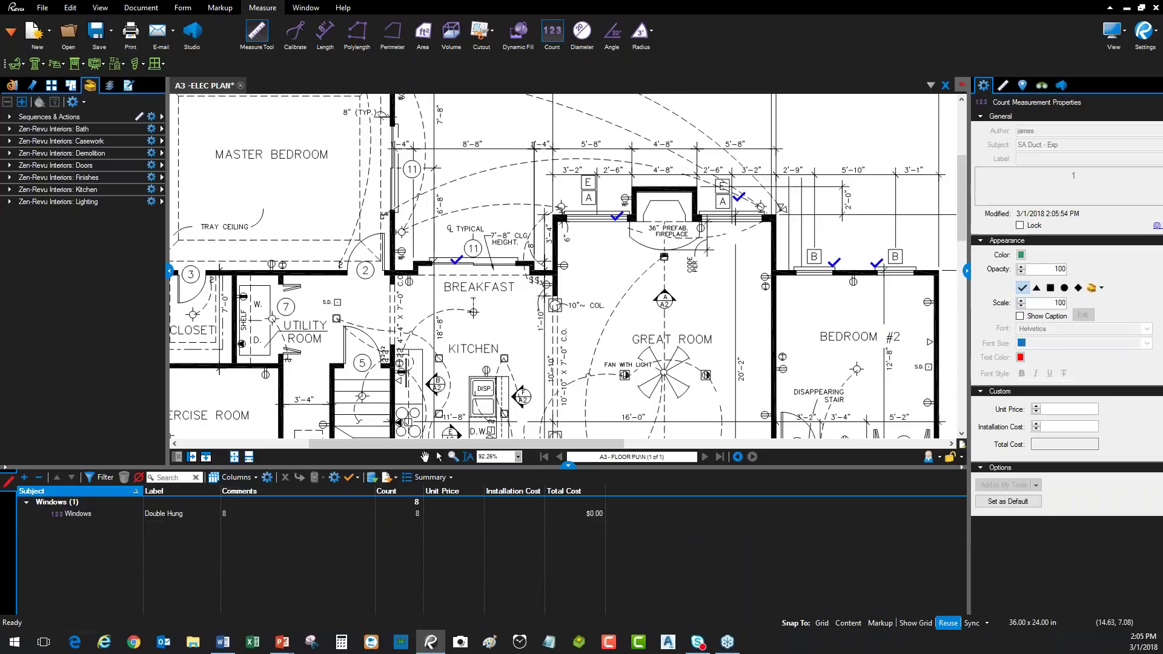
Count five more windows with green checkmarks: two in the bedroom/study, two at the porch and one in the dining room.
scroll(744, 339, "right", 5)
scroll(744, 339, "down", 3)
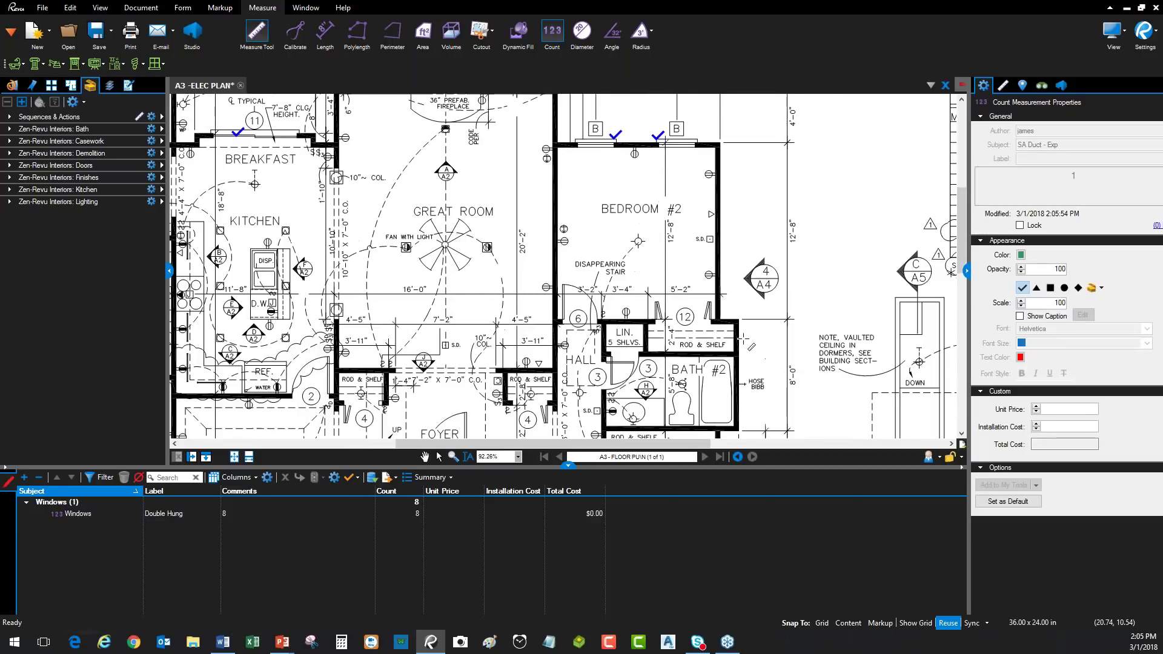
scroll(745, 339, "down", 5)
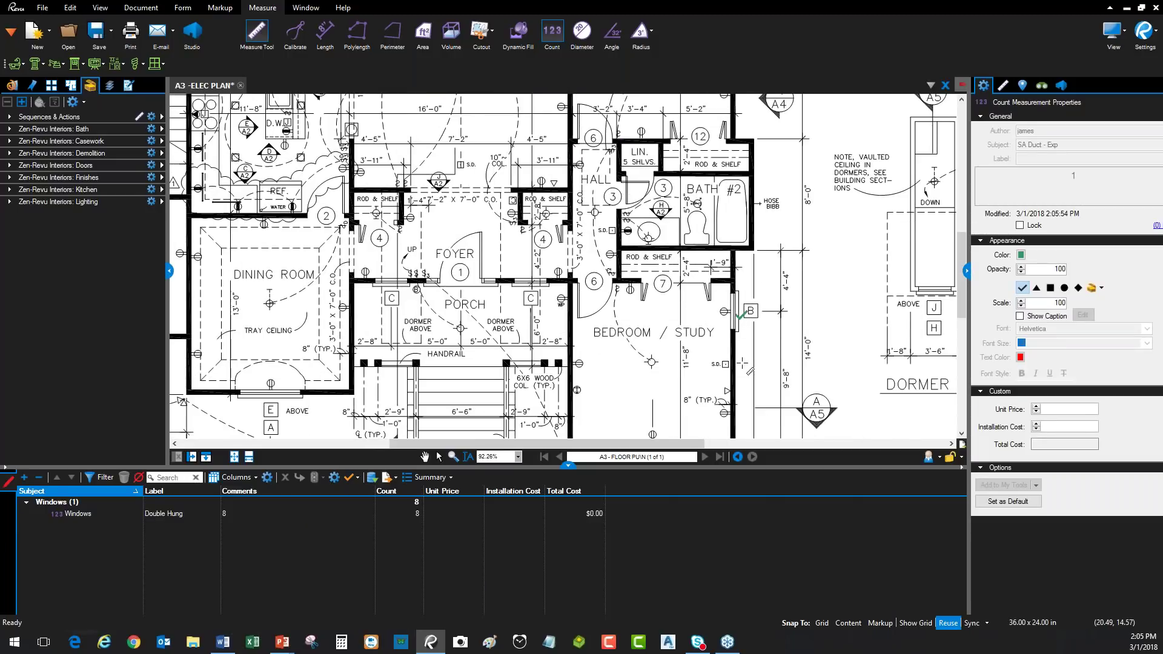
left_click(660, 292)
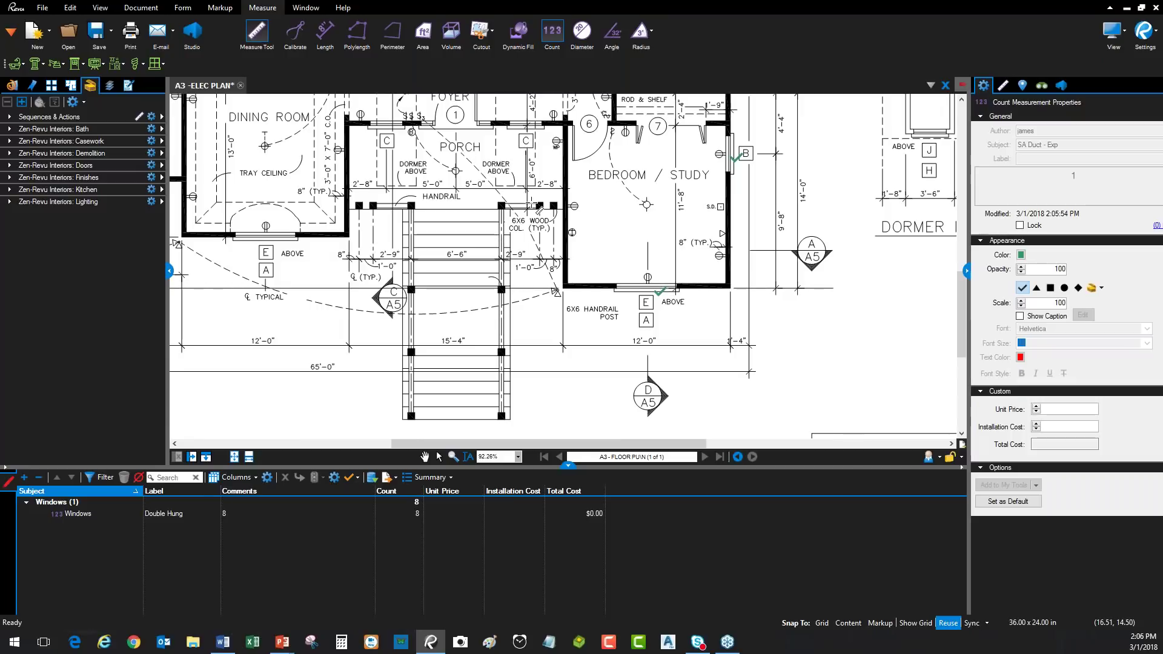
left_click(524, 129)
left_click(376, 129)
left_click(266, 247)
key("Escape")
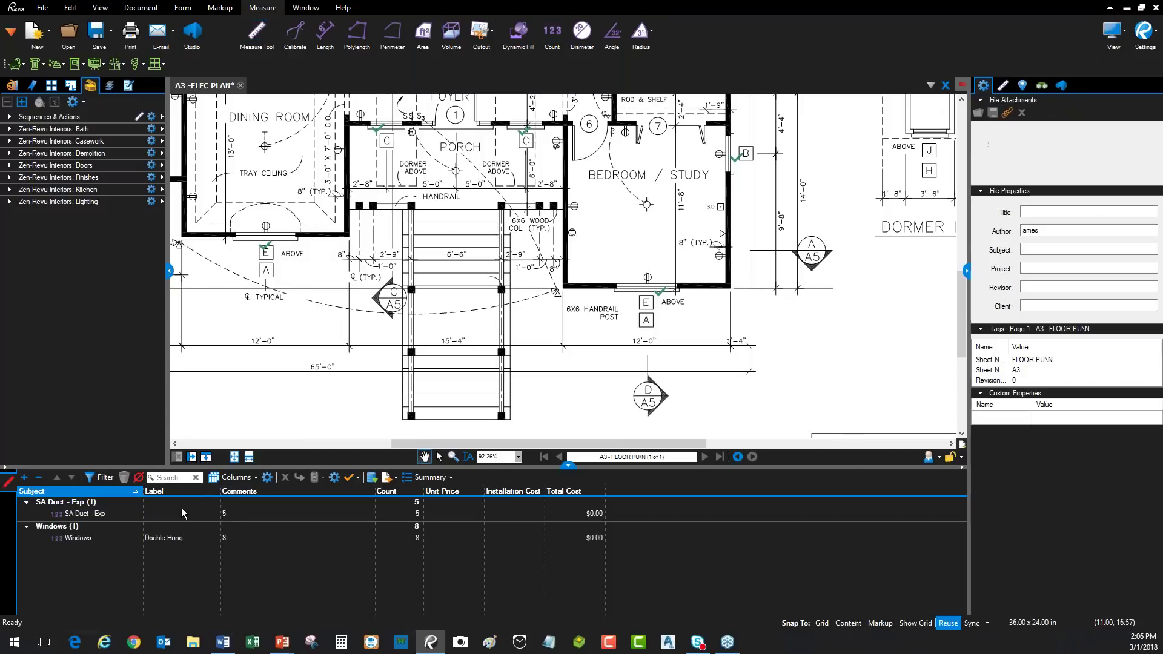
Set the green five-window count's subject to Windows and its label to Sliders.
double_click(81, 537)
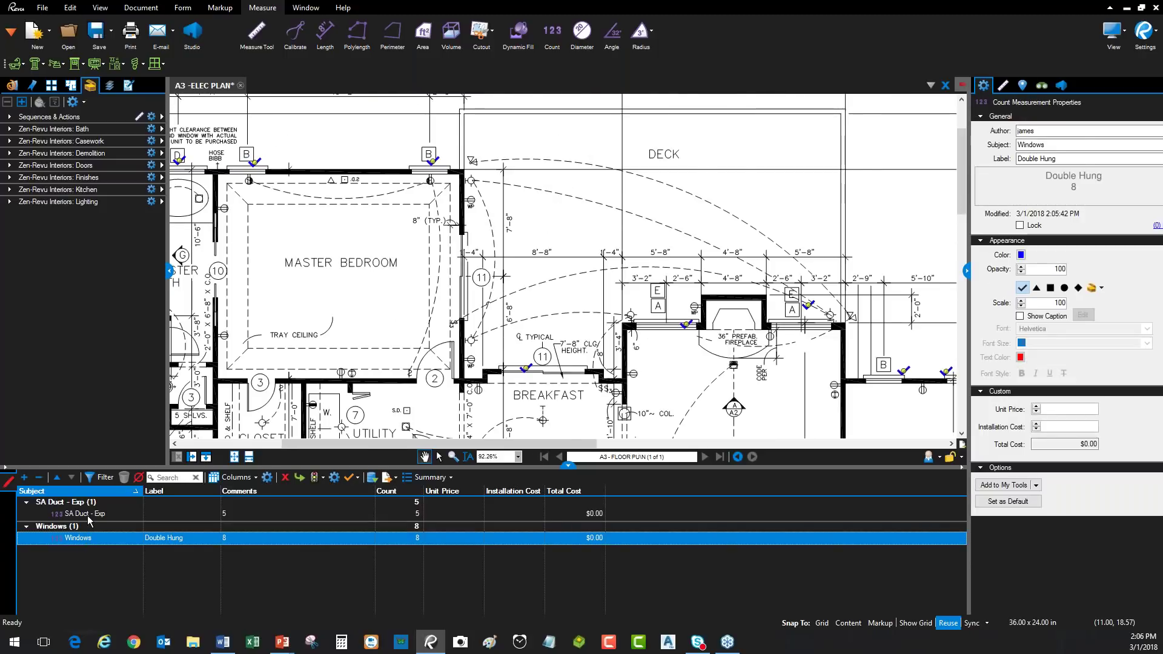
double_click(85, 514)
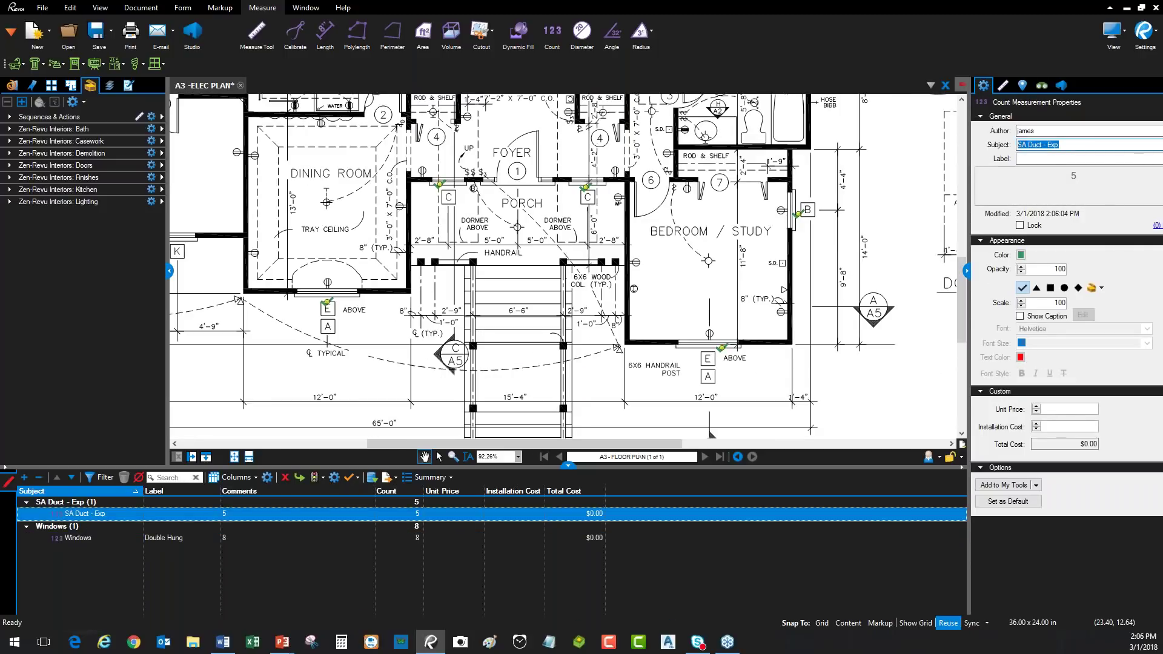
type("wall Outlets")
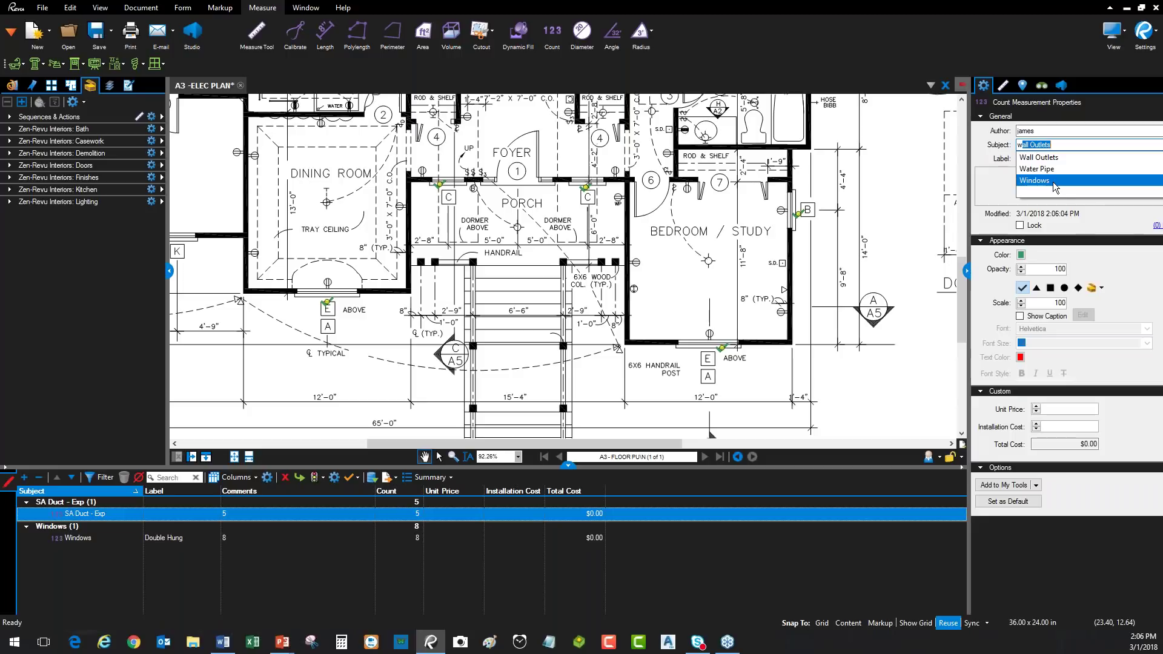
left_click(1048, 183)
left_click(1049, 160)
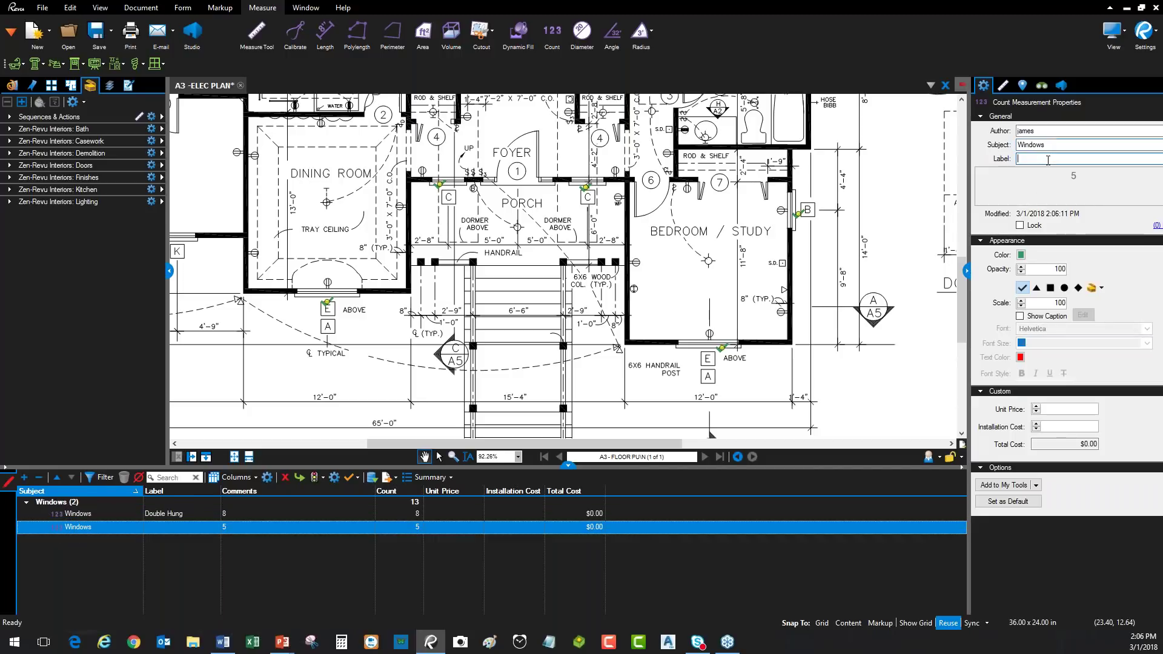
type("Sliders")
key("Return")
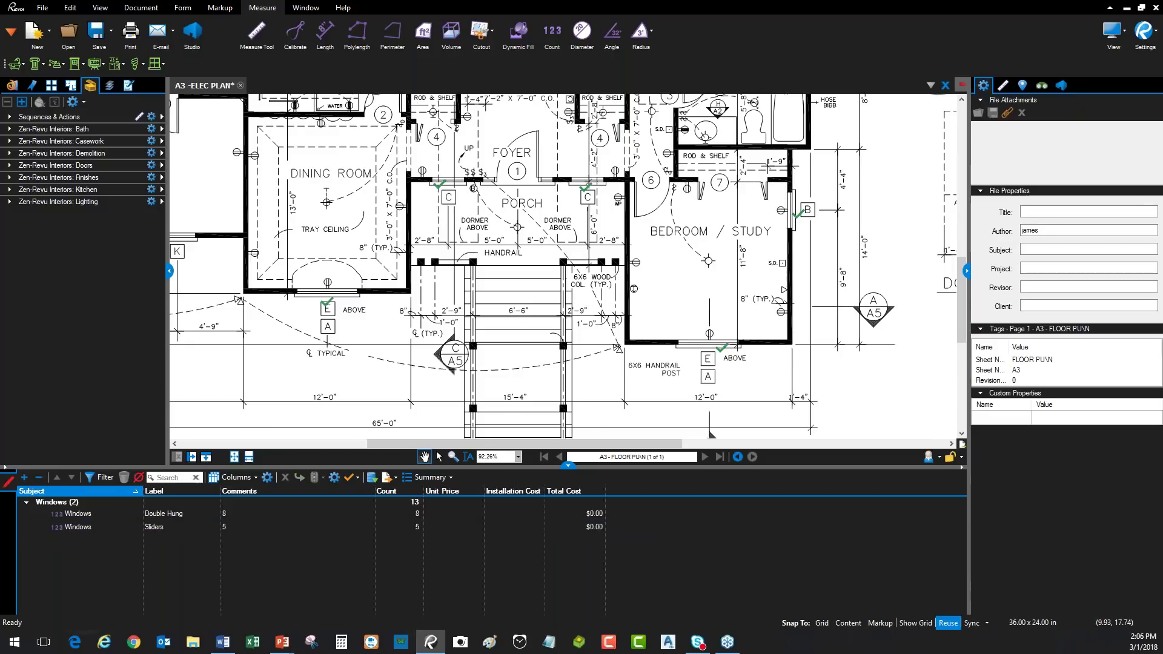
Locate the Double Hung and Sliders window counts on the floor plan from their markups list entries.
left_click(100, 514)
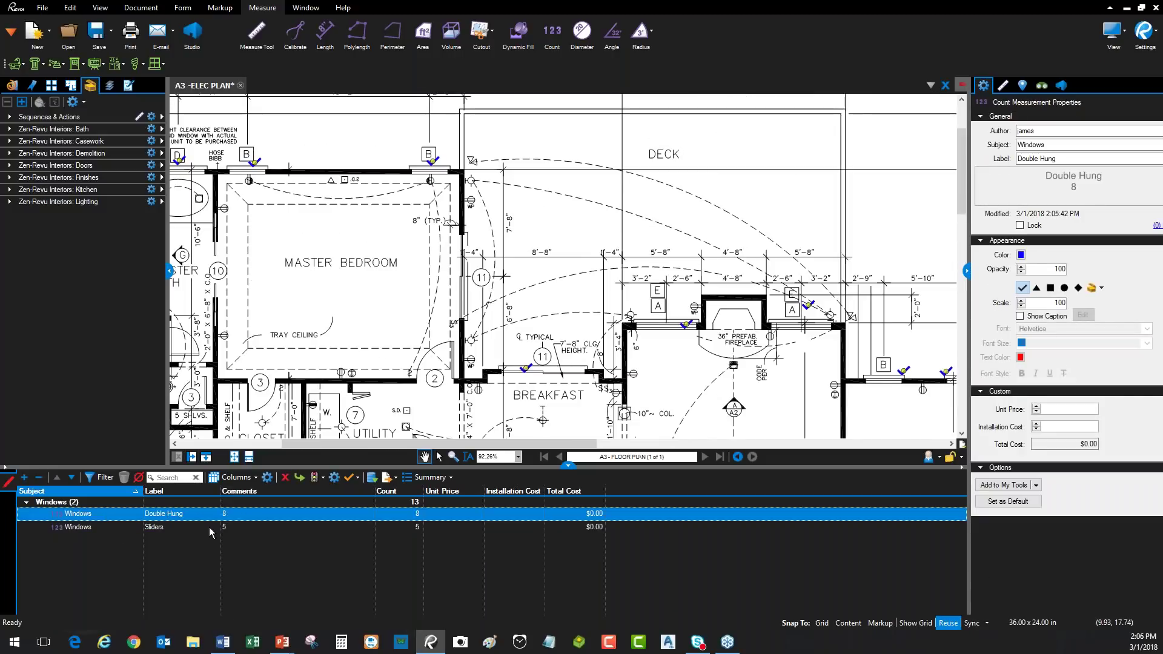
left_click(258, 528)
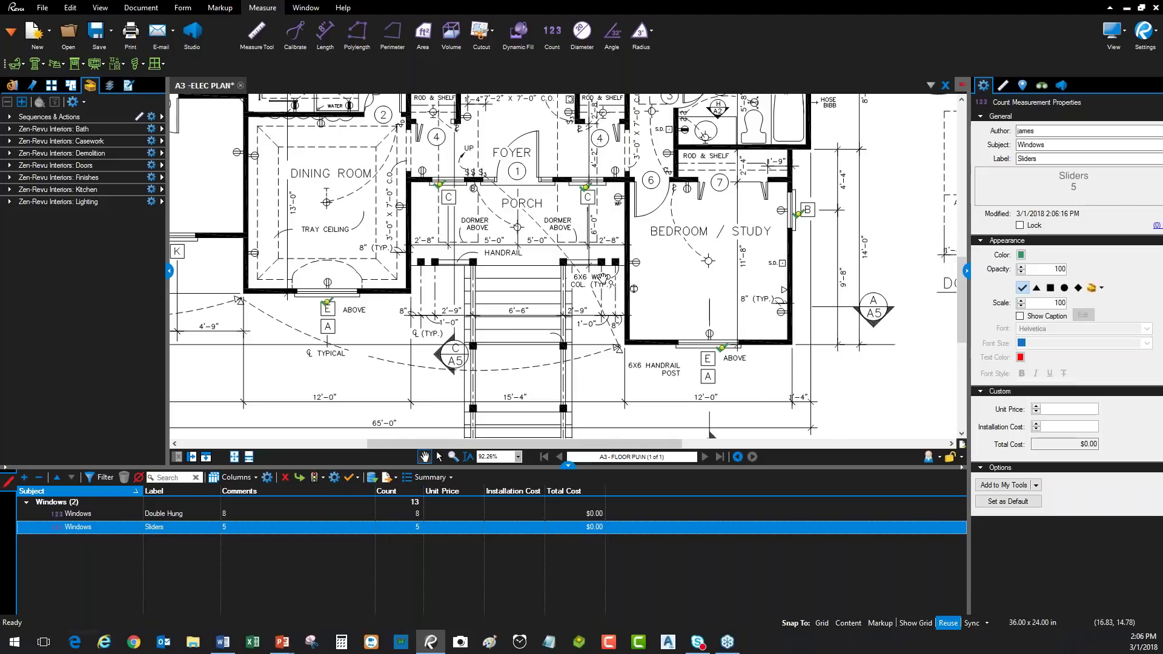
scroll(605, 280, "down", 5)
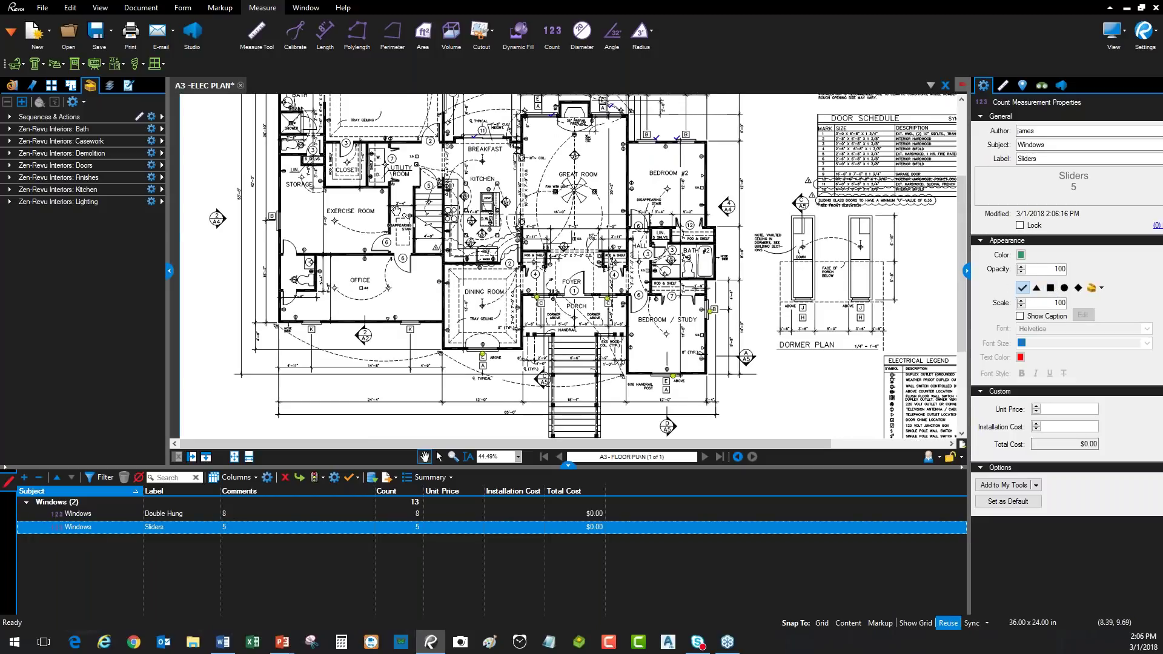
scroll(335, 218, "up", 1)
scroll(335, 218, "up", 3)
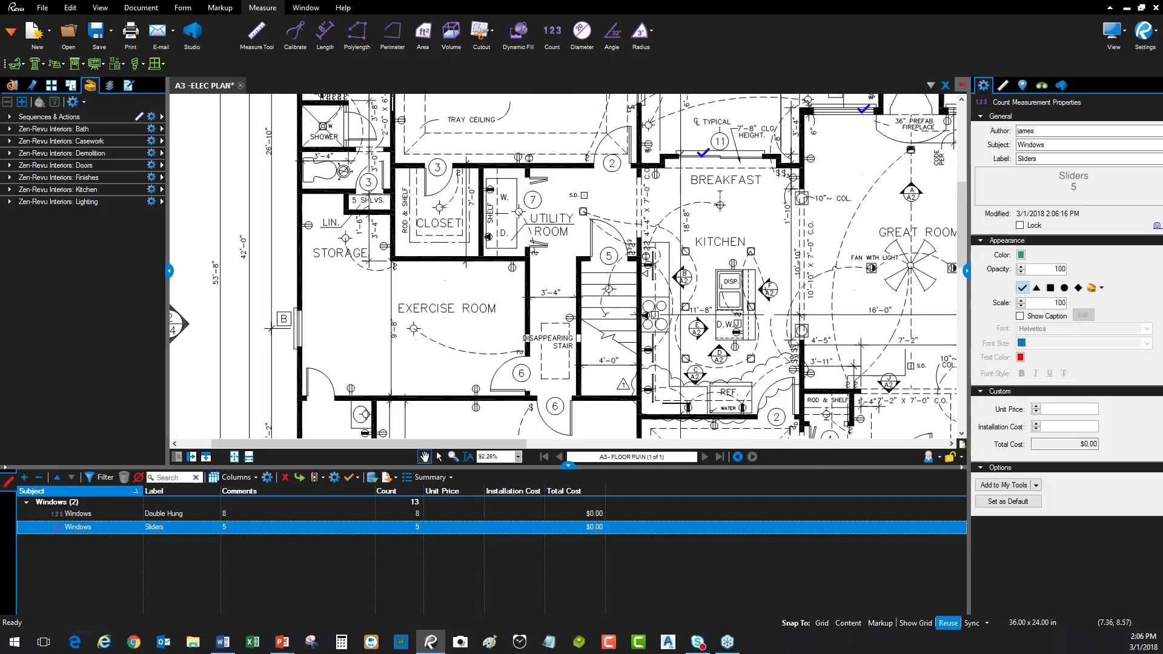
left_click(915, 266)
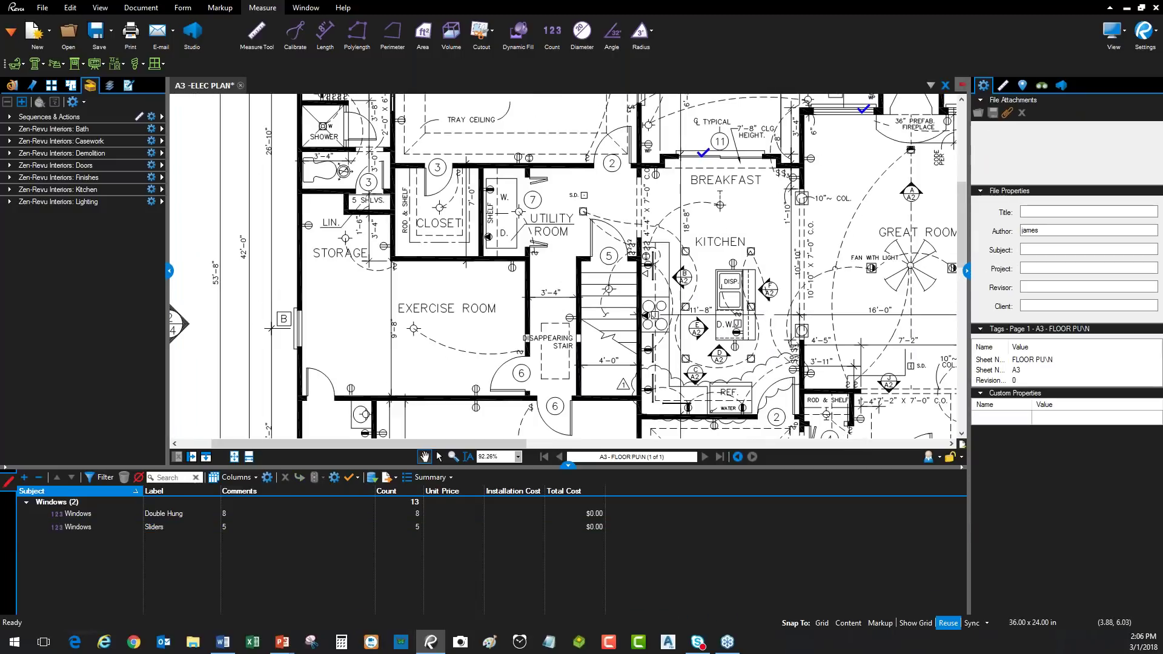
Start a new Count measurement with red filled-circle marks at a scale of 90.
left_click(552, 33)
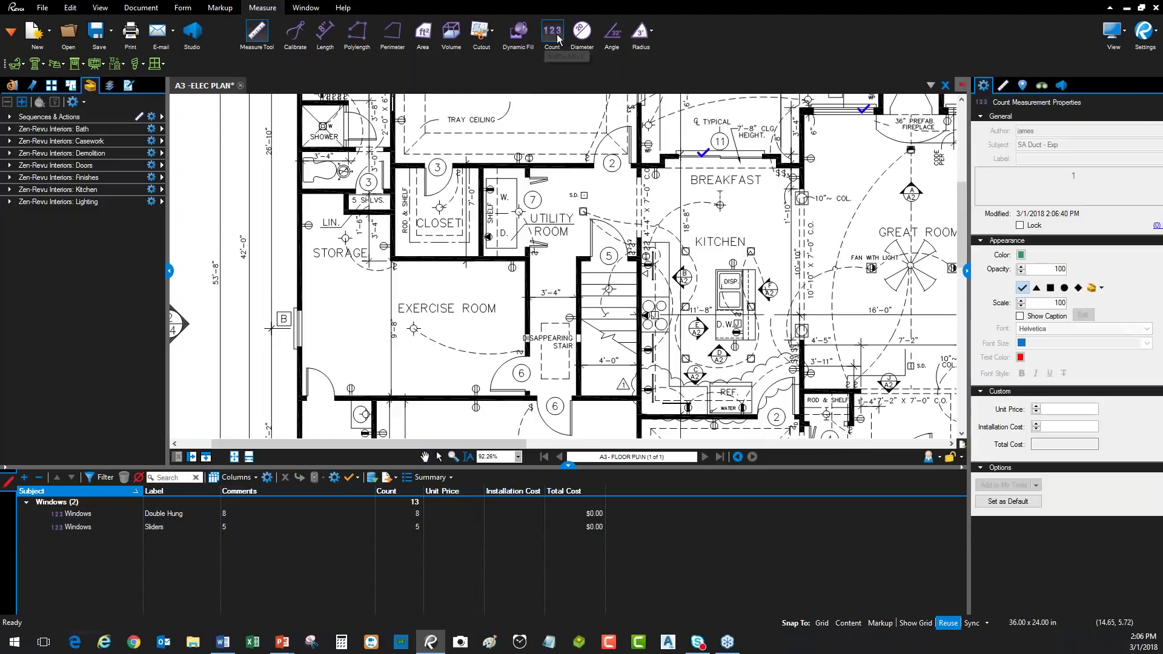
left_click(1064, 288)
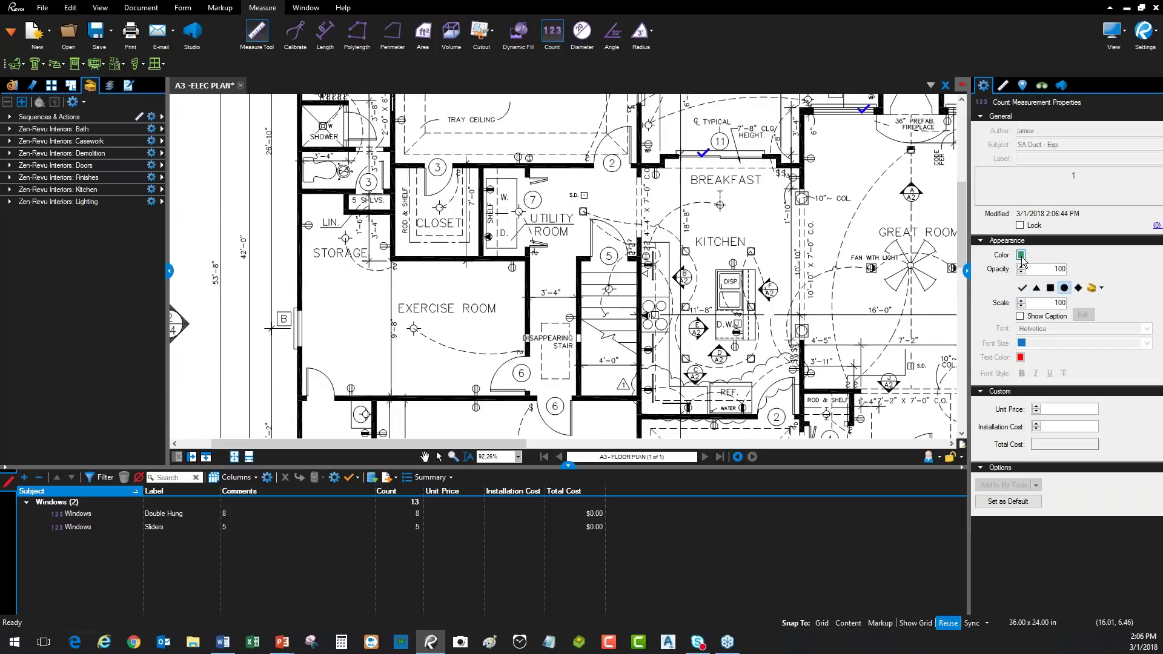
left_click(1021, 254)
left_click(1026, 299)
left_click(1022, 306)
Count six doors with red circles: two at the exercise room and one each at the office, closet, master bedroom and stair.
left_click(320, 389)
left_click(555, 412)
left_click(517, 373)
left_click(433, 177)
left_click(619, 149)
left_click(609, 241)
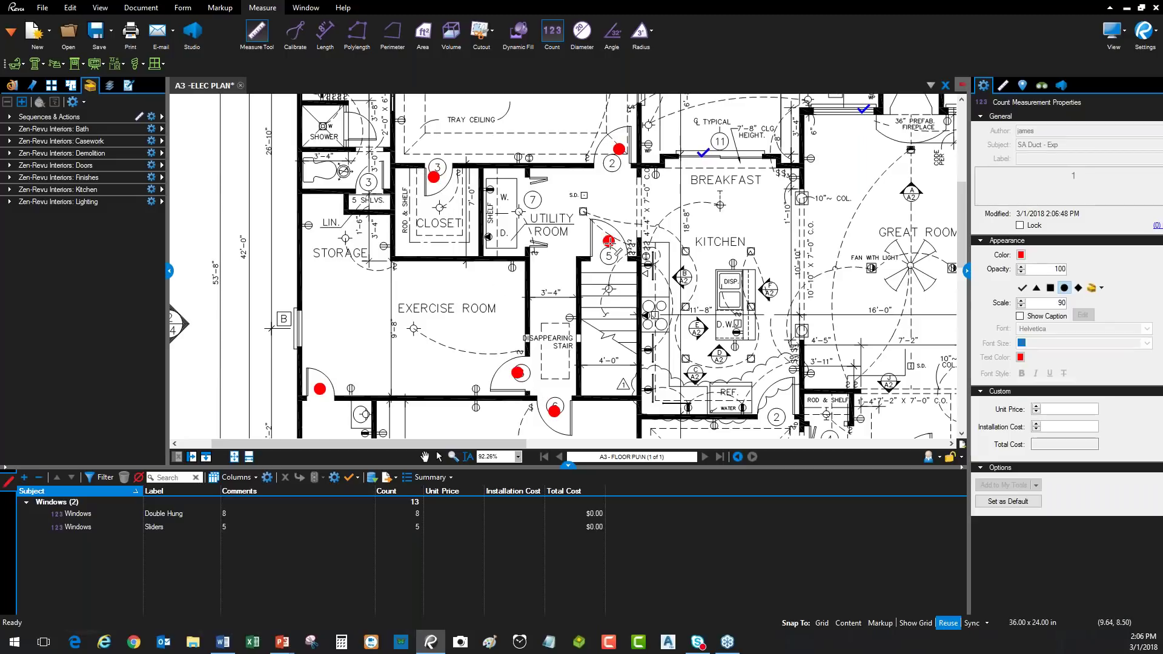
key("Escape")
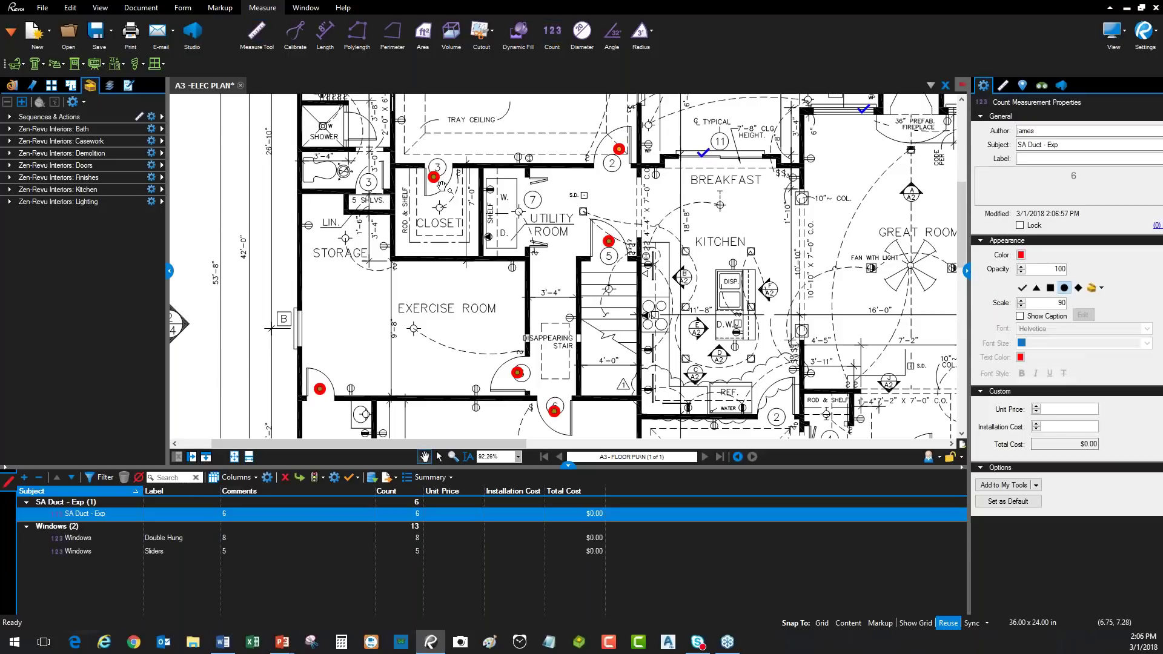
Set the red door count's subject to Doors and its label to Interior Doors.
left_click(1062, 145)
type("Doors")
left_click(1029, 157)
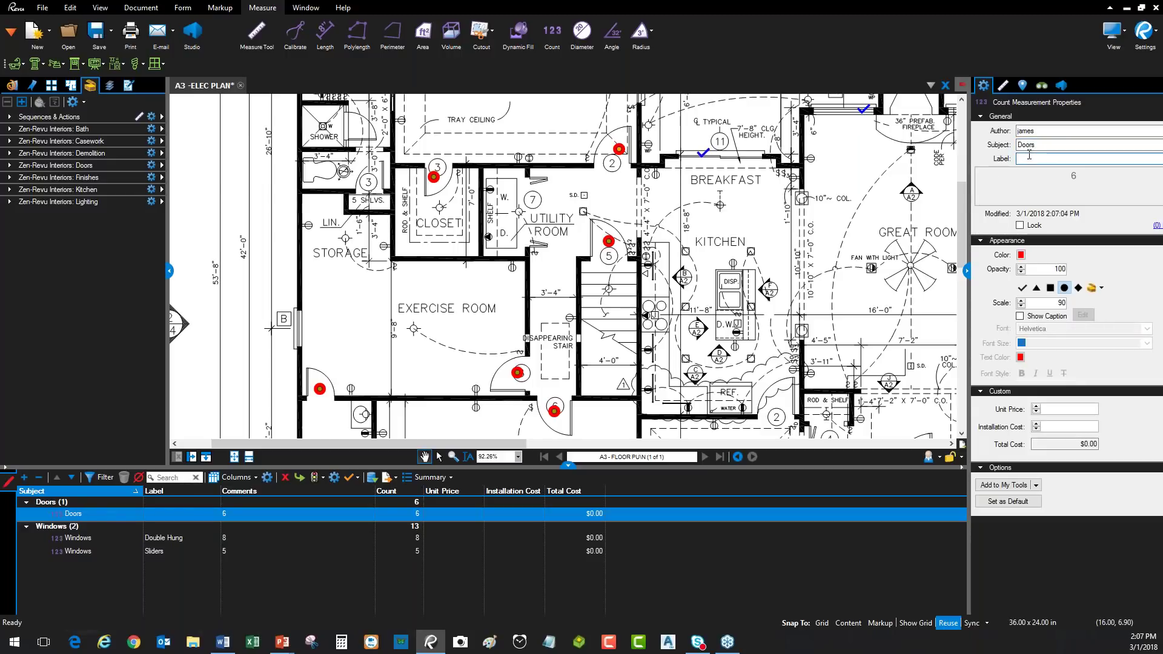
type("Interior Doors")
left_click(597, 276)
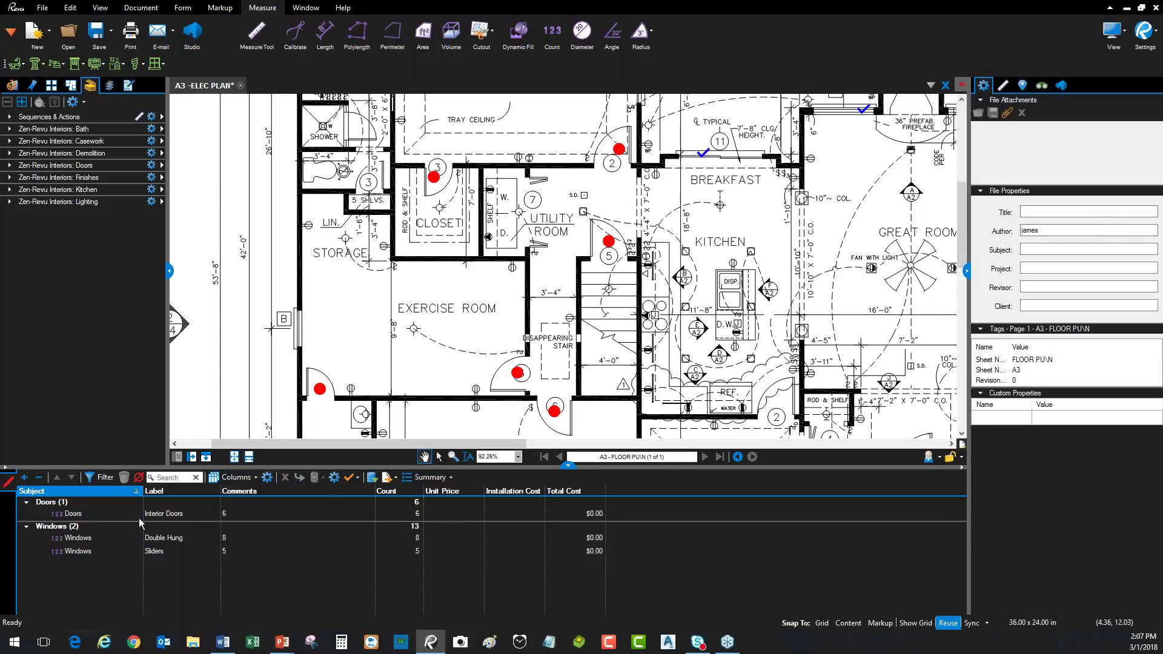
Review the Interior Doors count's list entry and its marks on the floor plan.
left_click(162, 515)
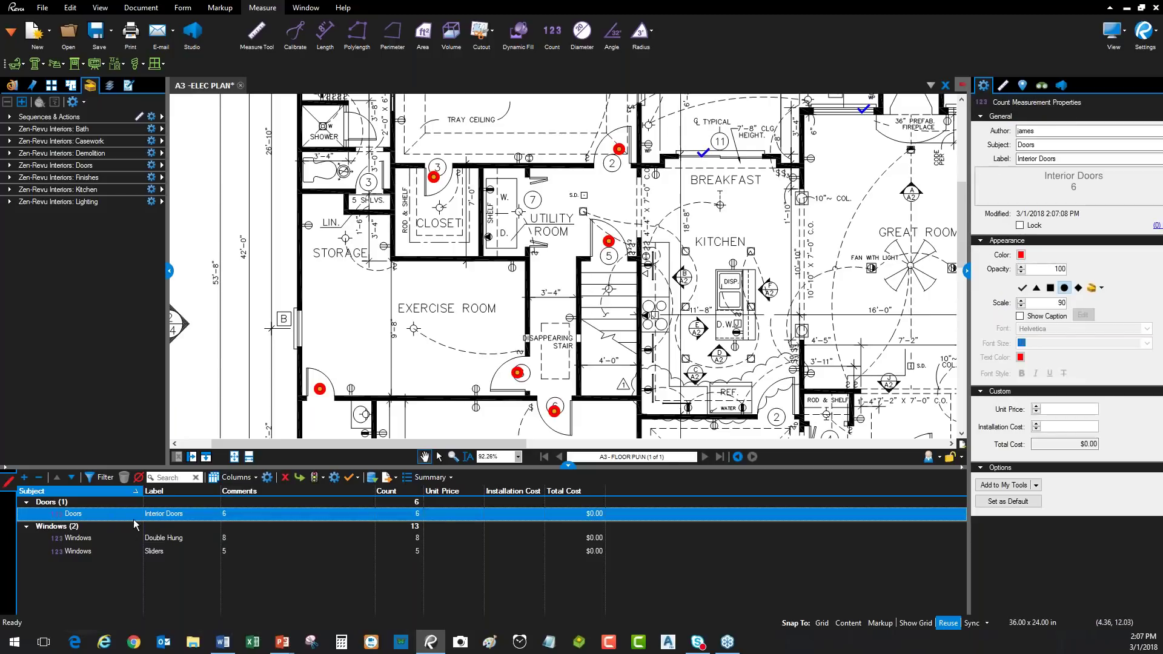
left_click(452, 333)
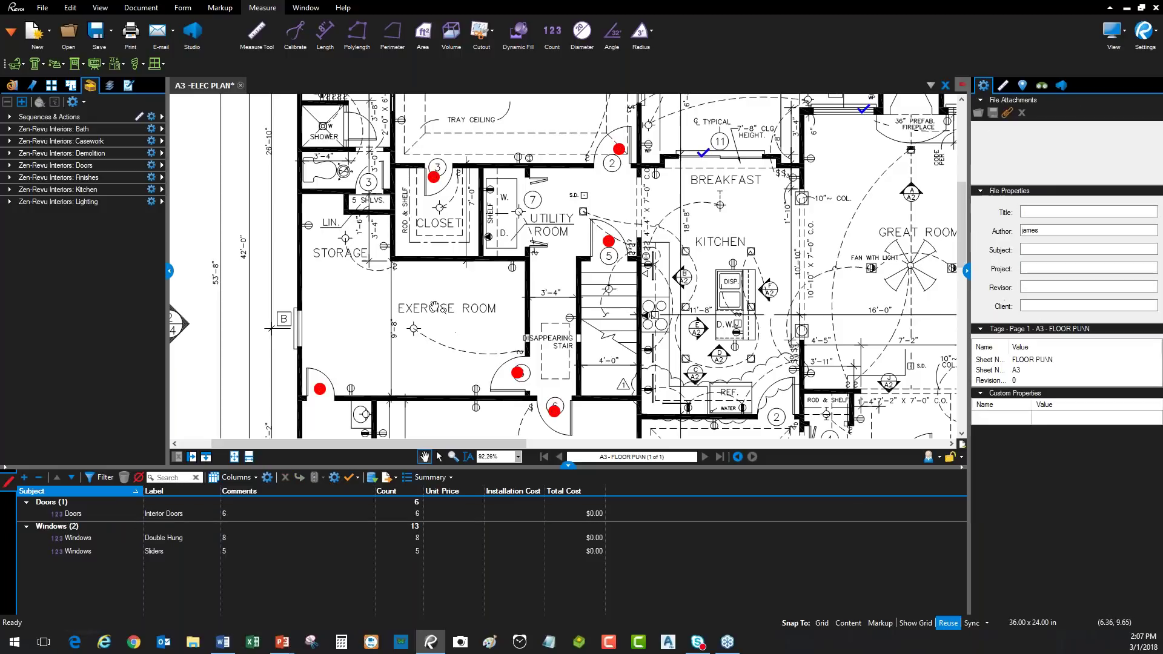
left_click_drag(440, 287, 422, 253)
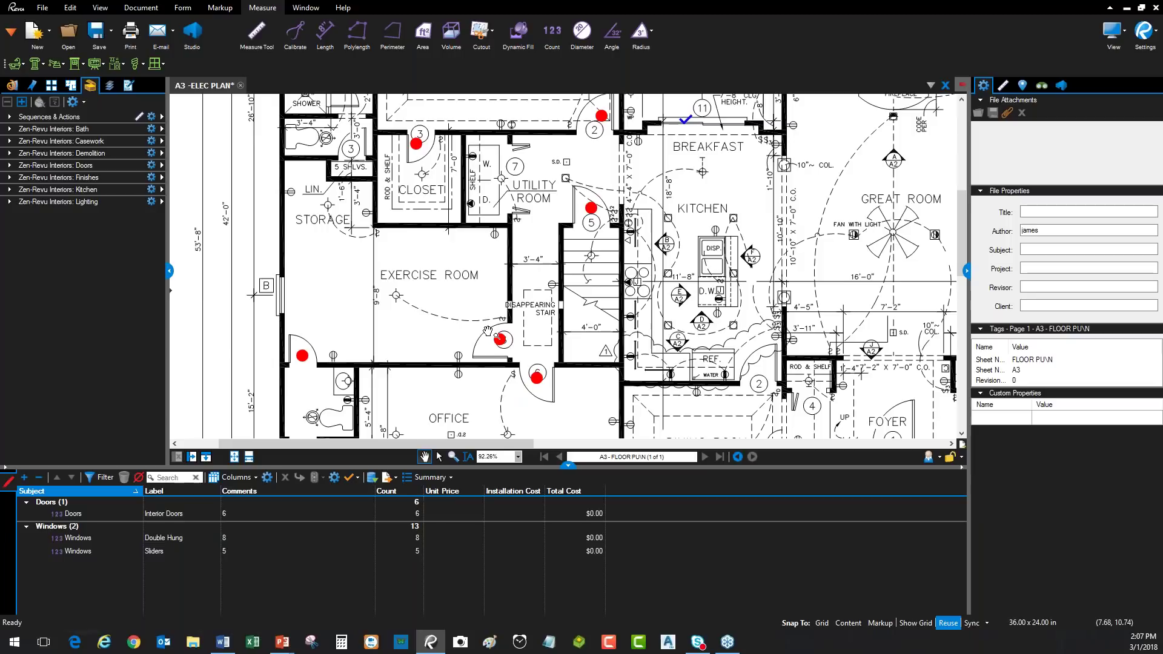
scroll(487, 345, "down", 4)
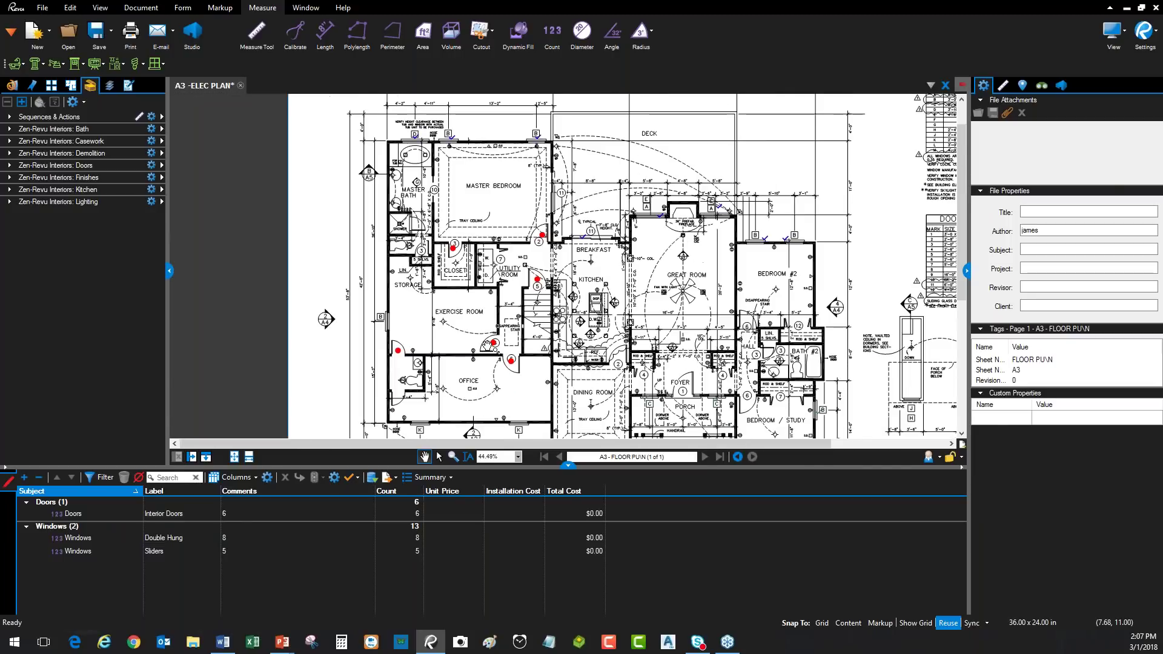
scroll(488, 345, "up", 4)
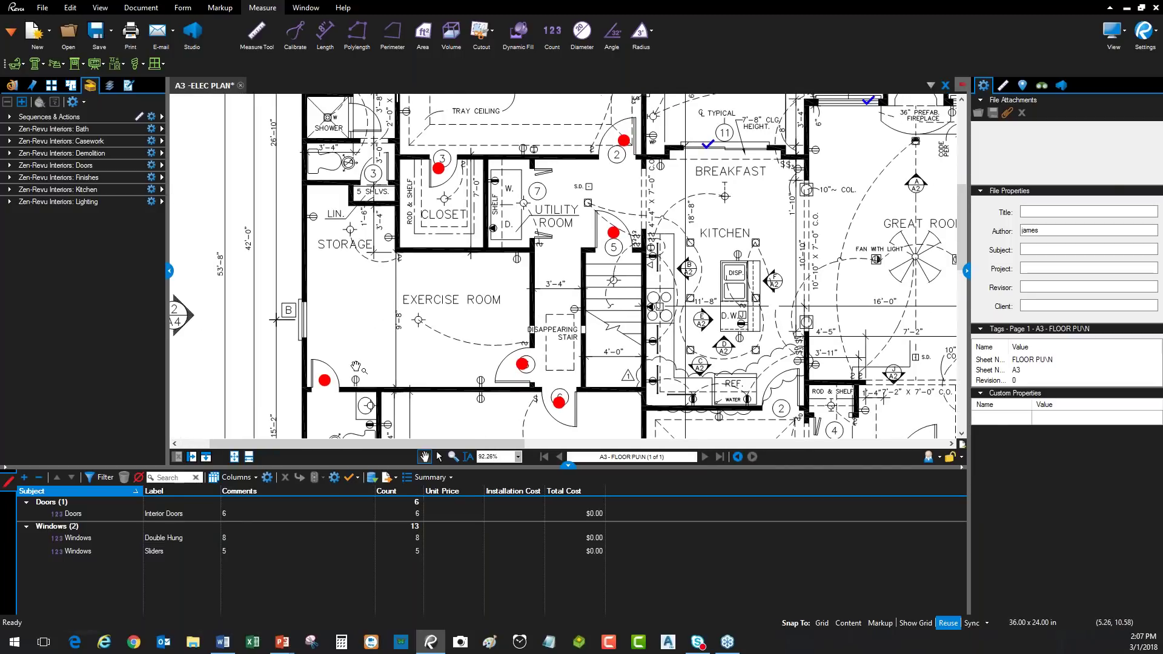
Resume the Interior Doors count and add five doors: at the shower, between kitchen and dining room, at the foyer and two off the hall.
left_click(325, 380)
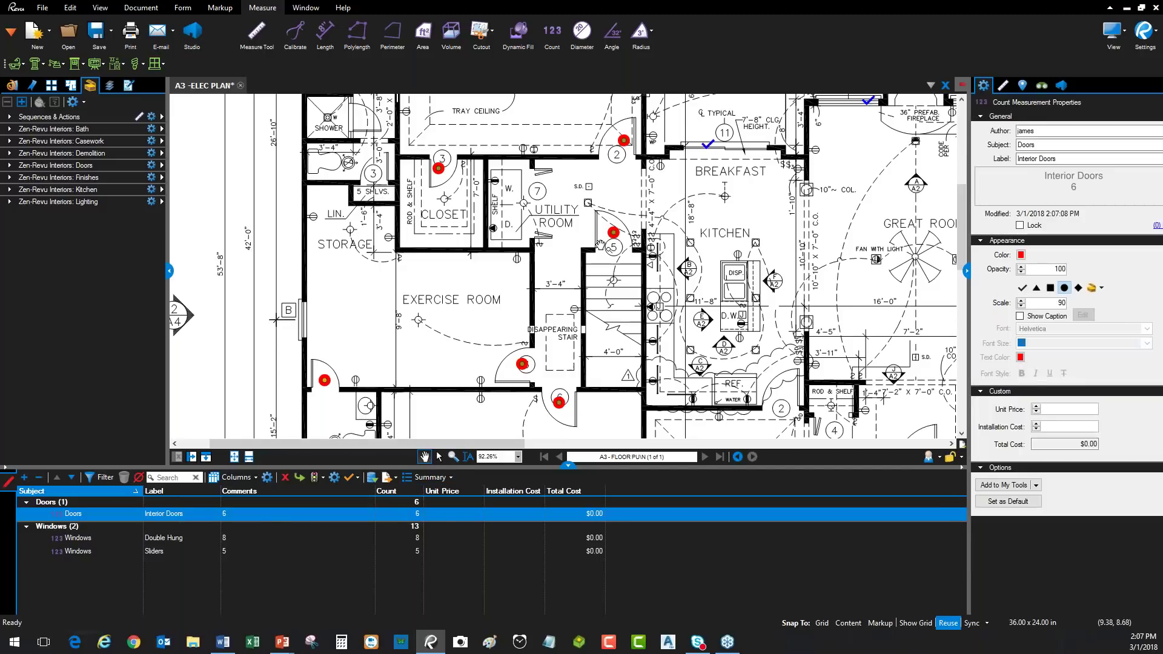
left_click_drag(600, 245, 580, 242)
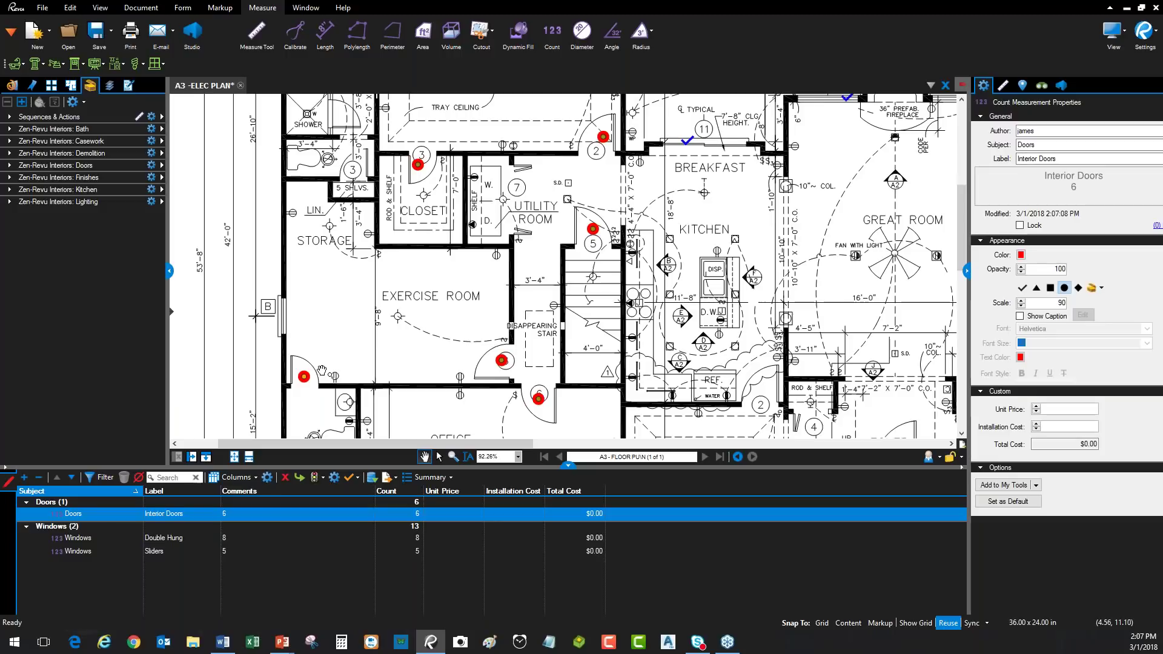
scroll(357, 243, "down", 2)
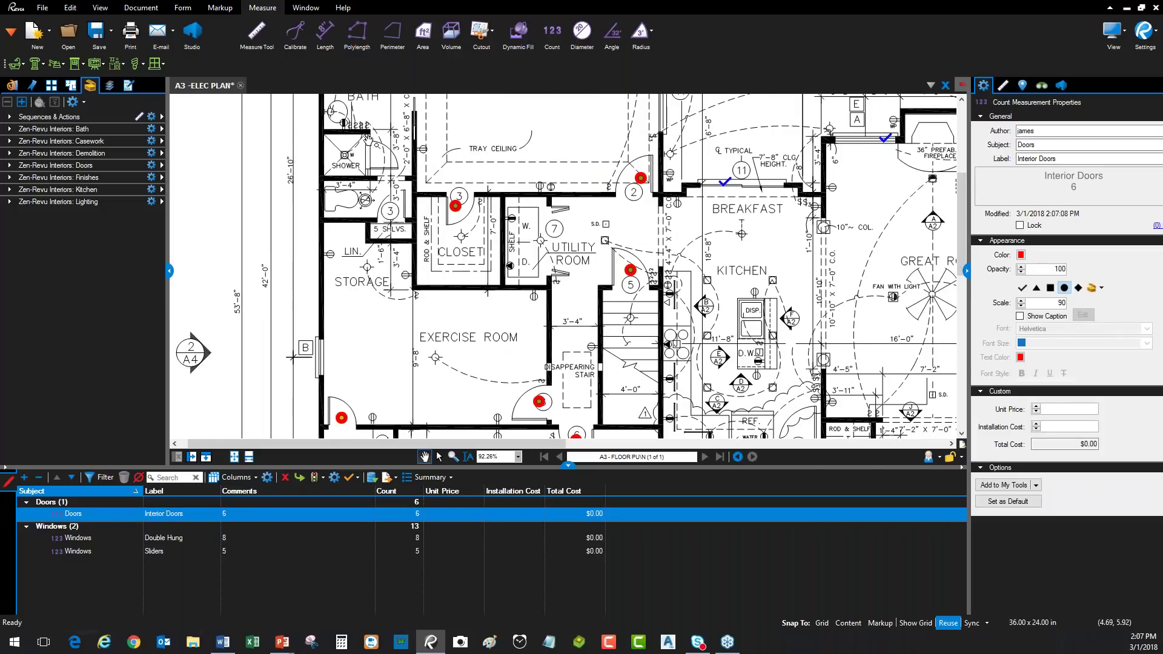
left_click_drag(475, 337, 428, 298)
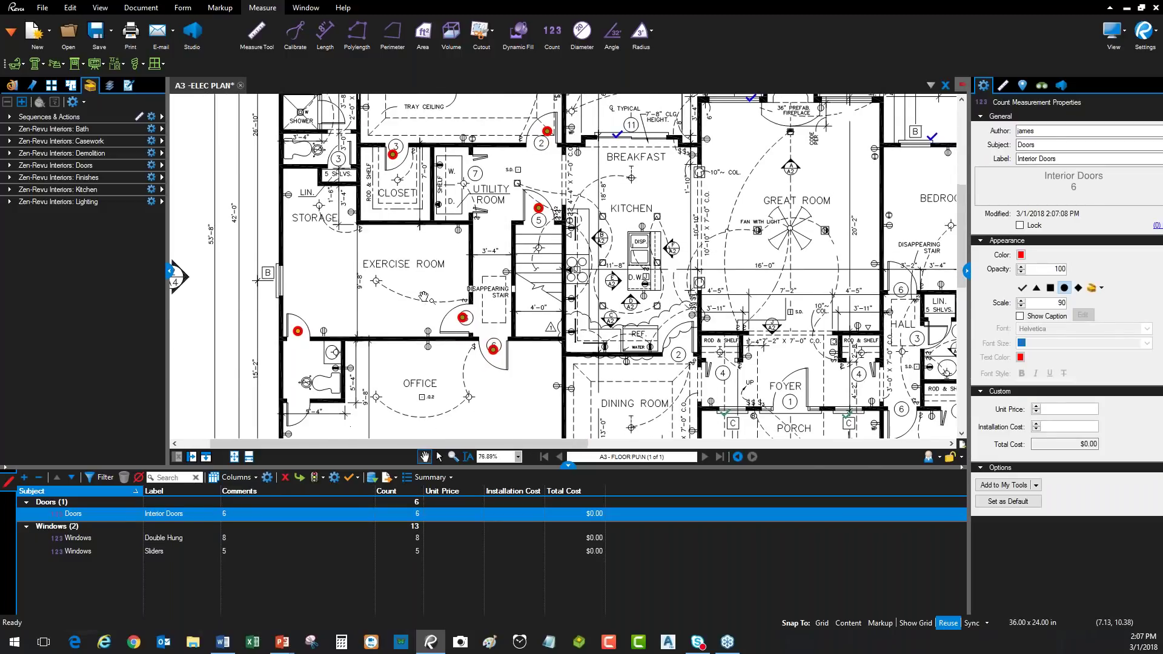
right_click(301, 332)
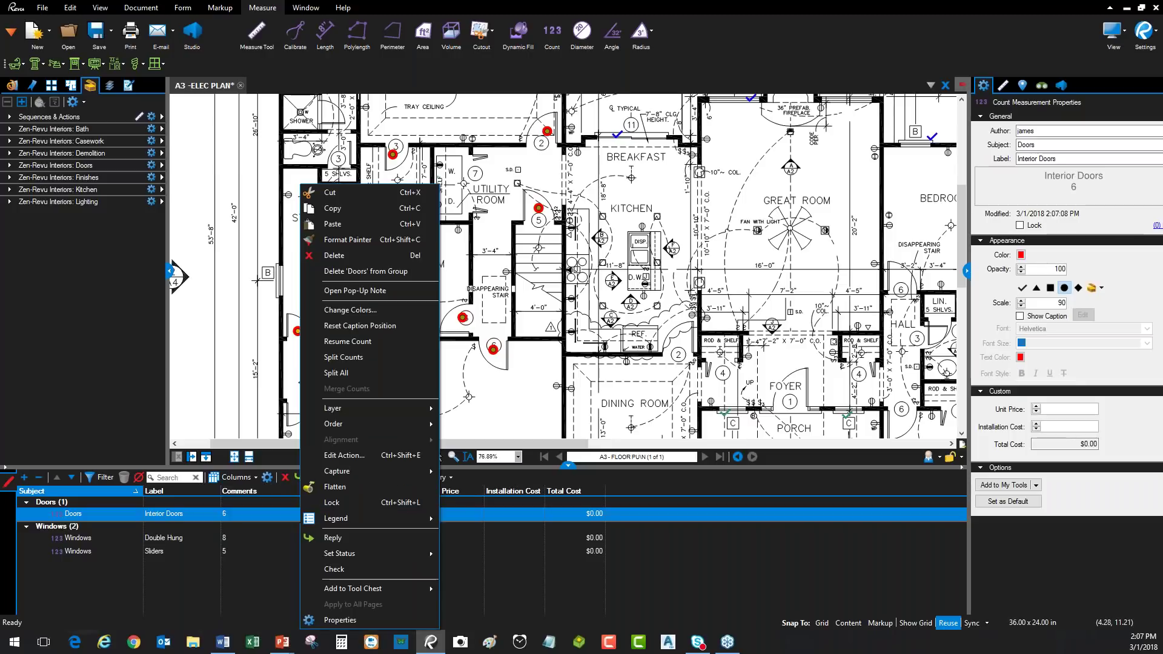
left_click(359, 343)
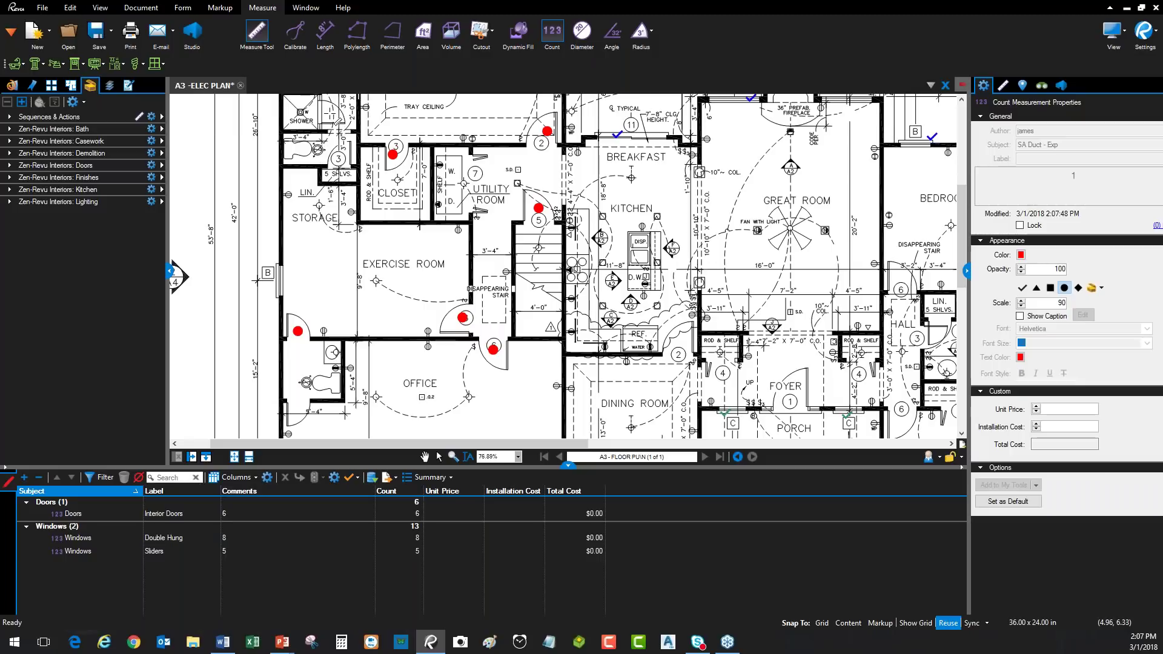
left_click(679, 336)
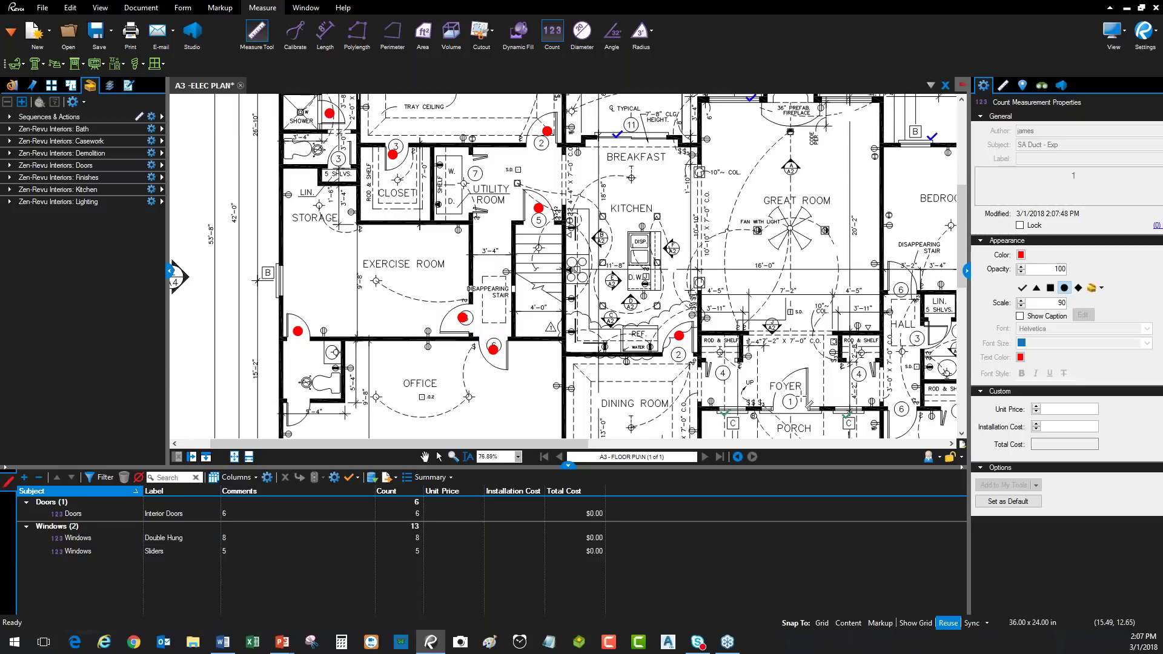
left_click(792, 397)
left_click(905, 277)
left_click(905, 423)
key("Escape")
left_click(193, 519)
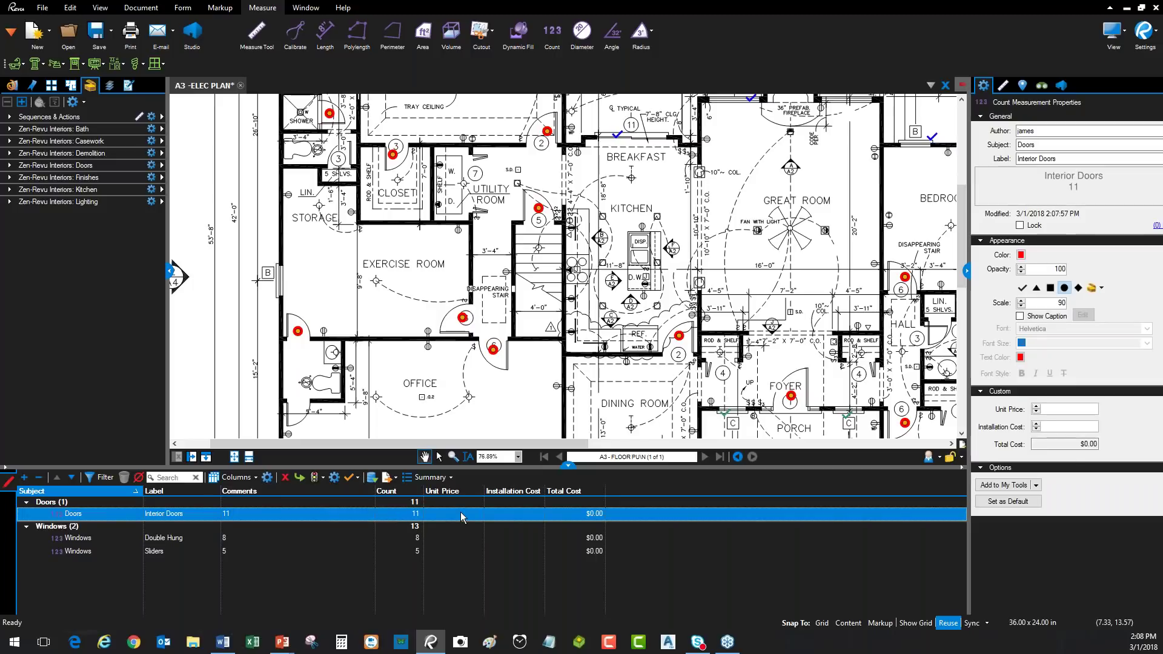
left_click(503, 170)
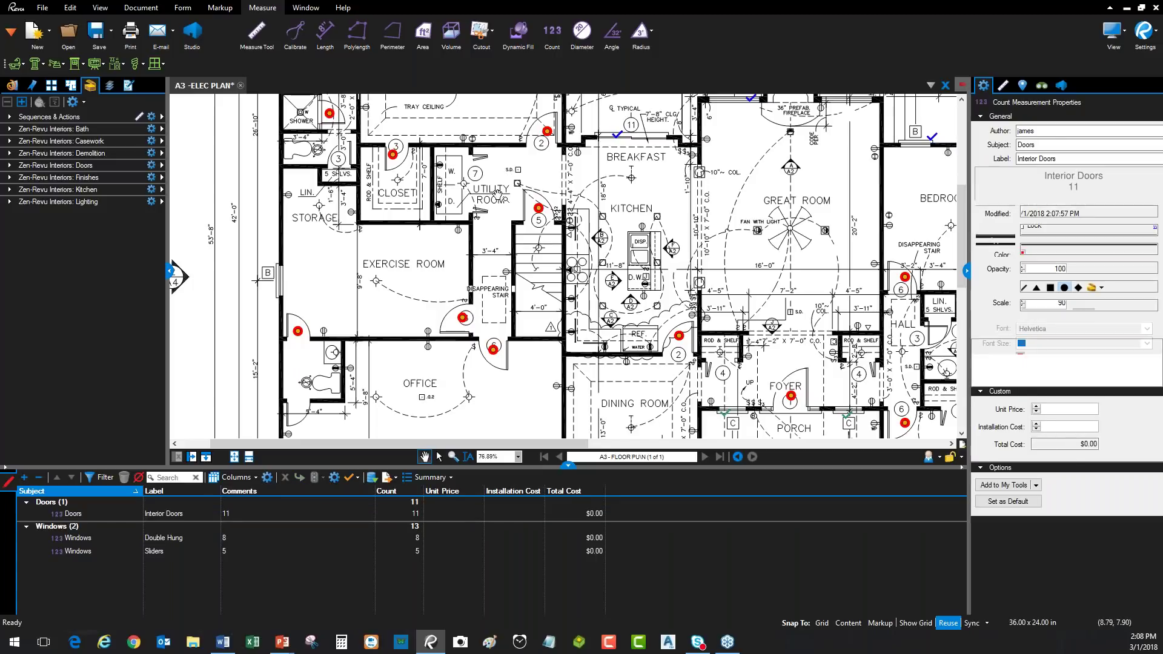
Resume the Double Hung window count, add the exercise room's B window and the office's two K windows, and review its marks.
scroll(460, 206, "up", 3)
scroll(444, 219, "up", 3)
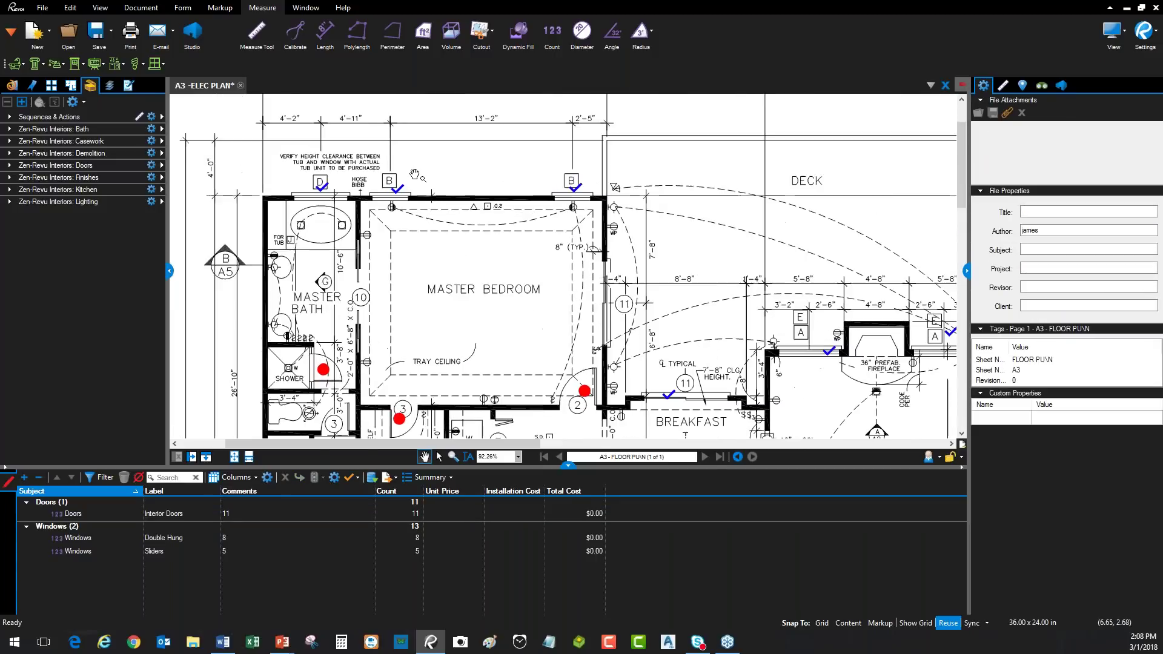
left_click_drag(603, 199, 540, 190)
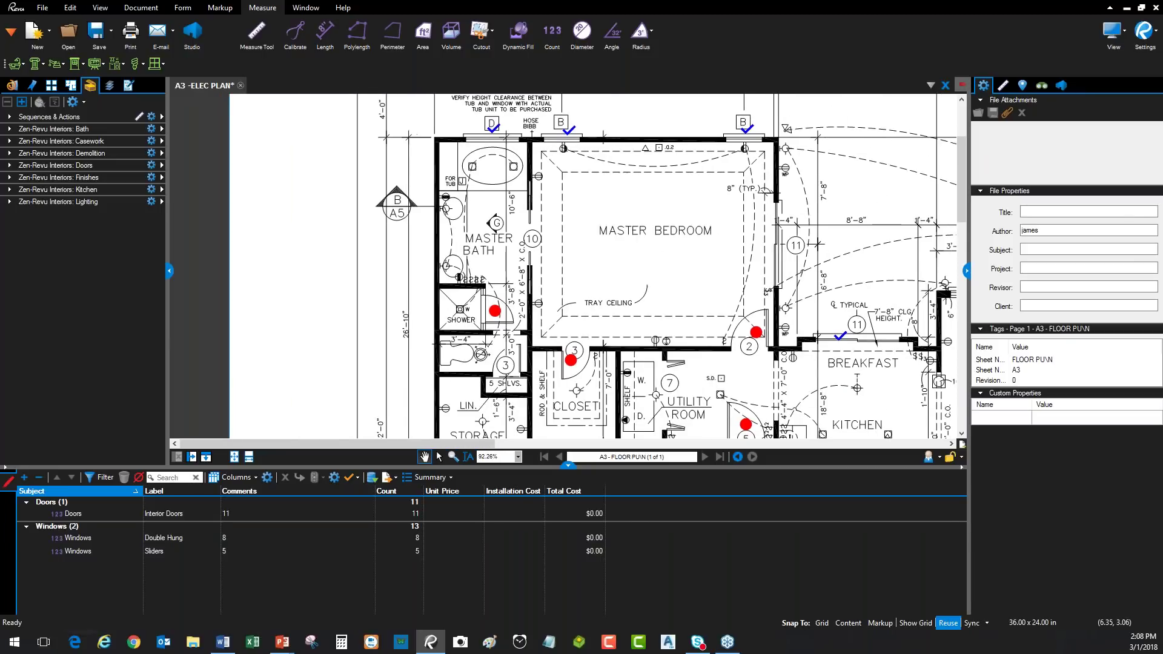
left_click(573, 130)
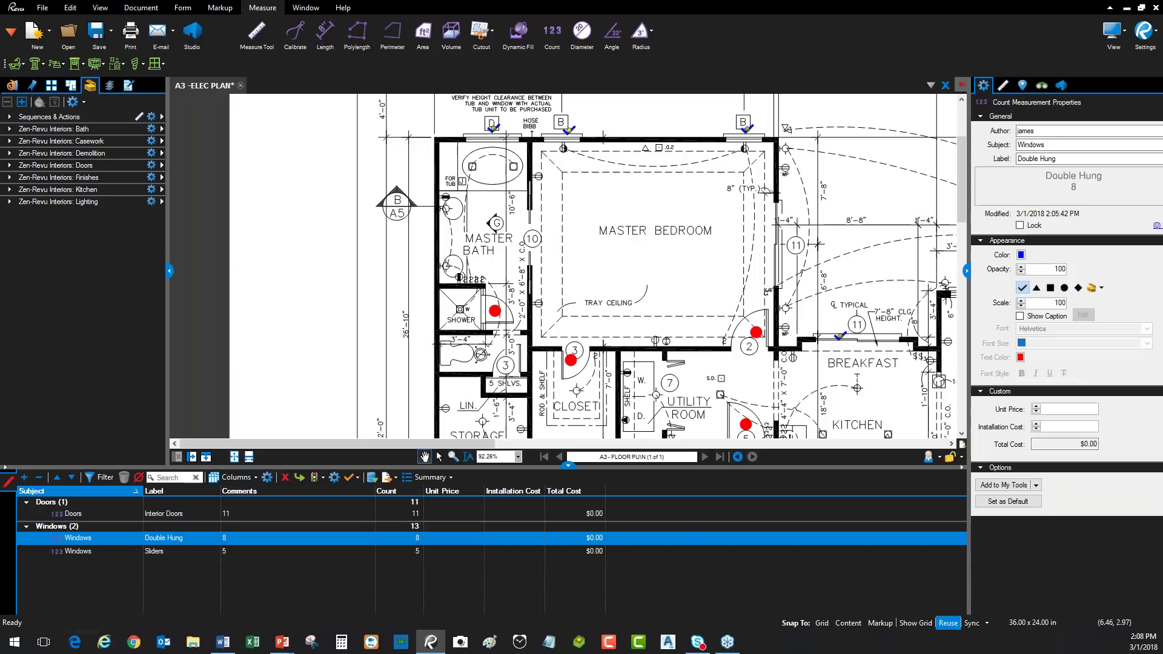
right_click(574, 130)
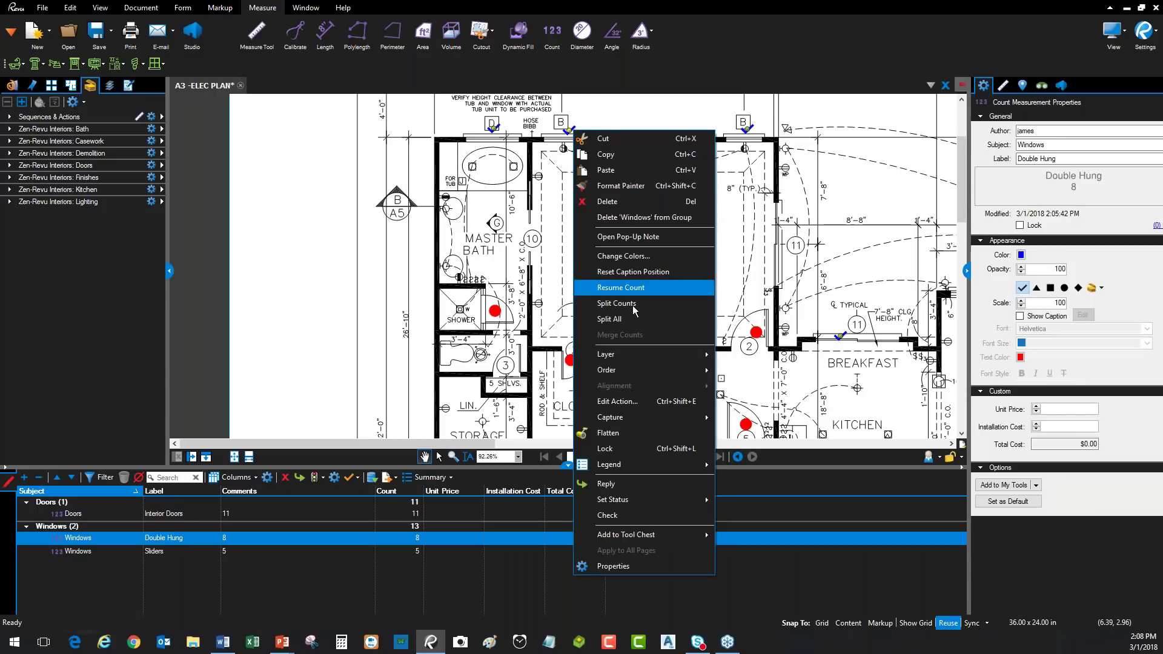
left_click(638, 292)
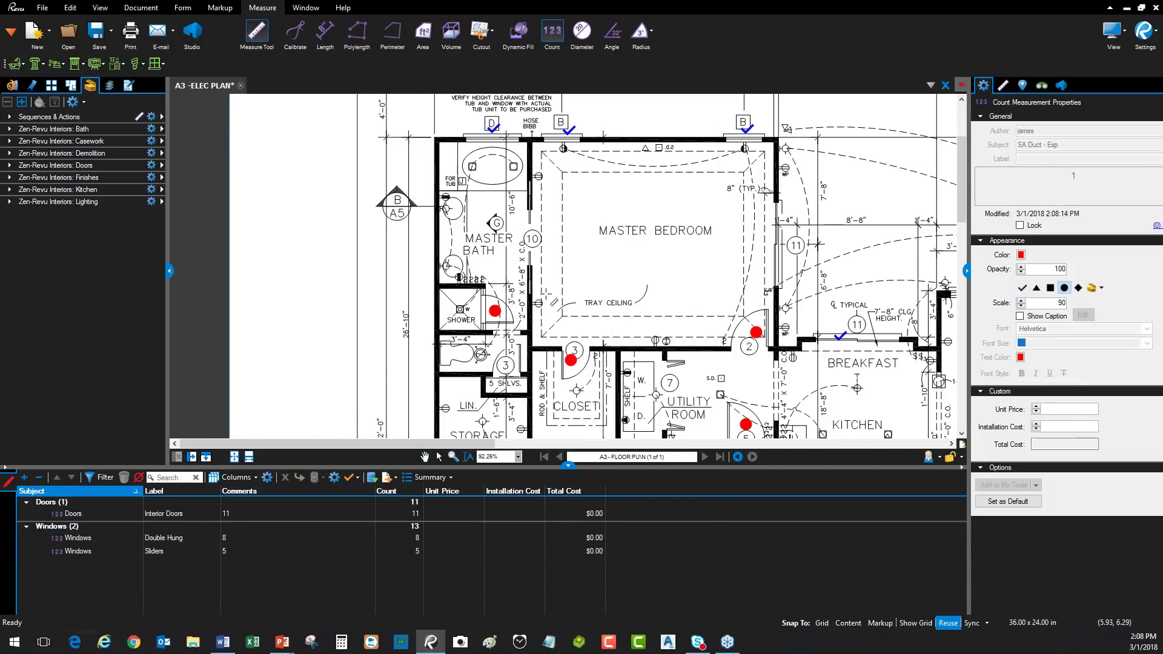
left_click_drag(478, 422, 472, 255)
scroll(473, 367, "down", 2)
left_click_drag(436, 357, 406, 238)
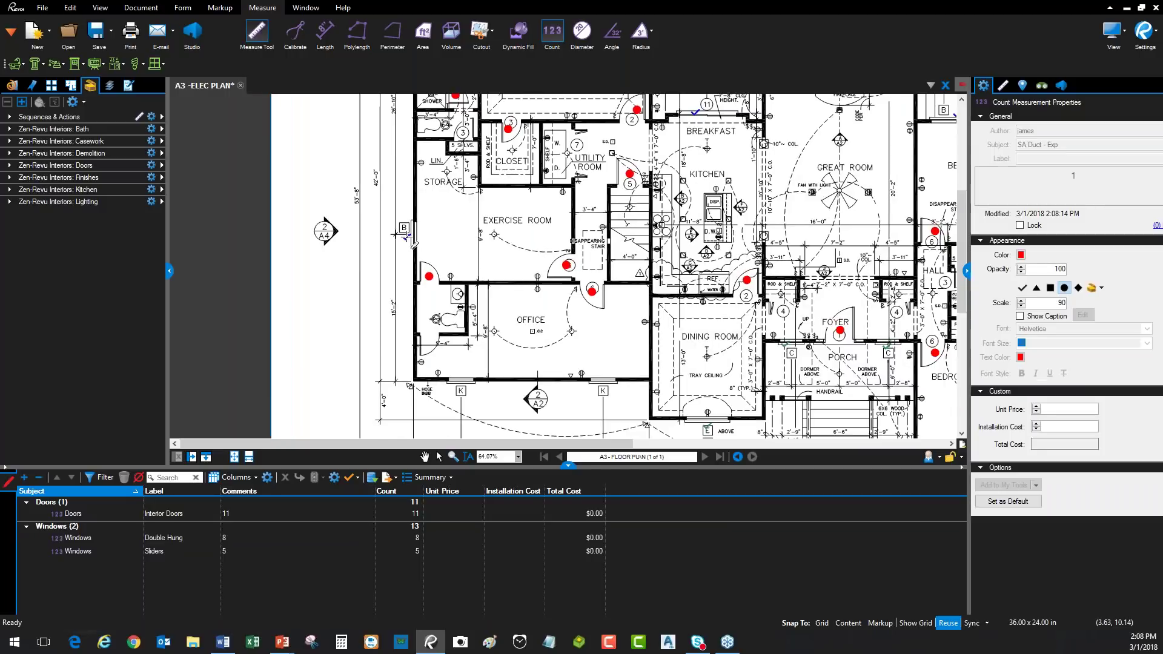
left_click(461, 391)
left_click(604, 390)
key("Escape")
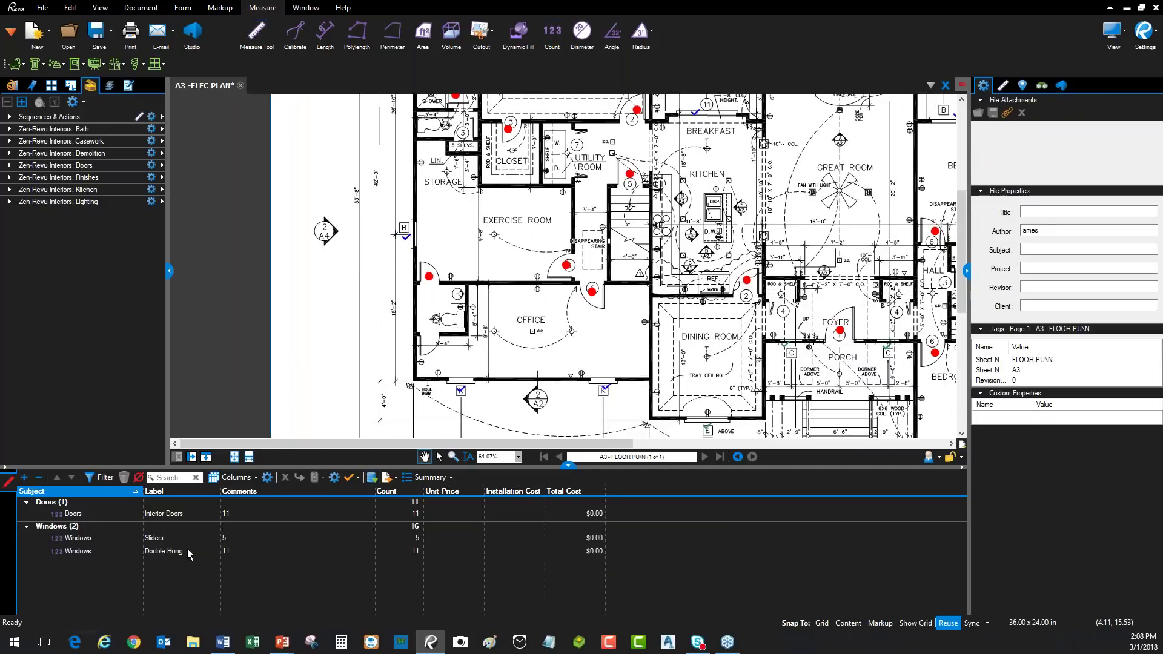
left_click(178, 553)
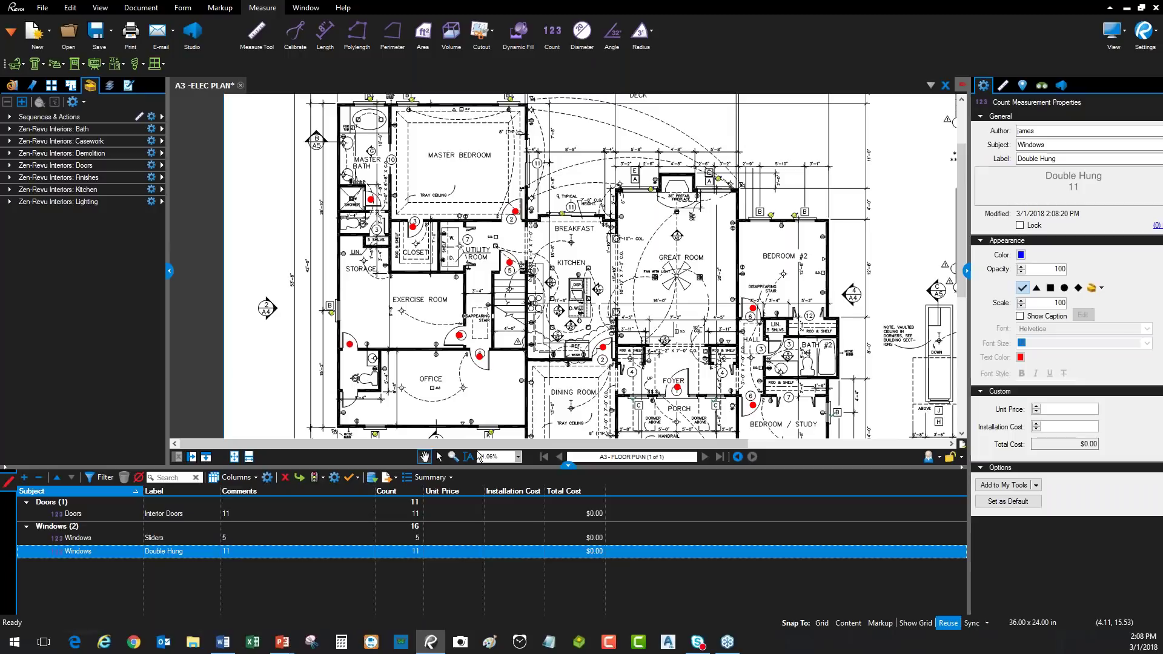
left_click_drag(469, 140, 495, 162)
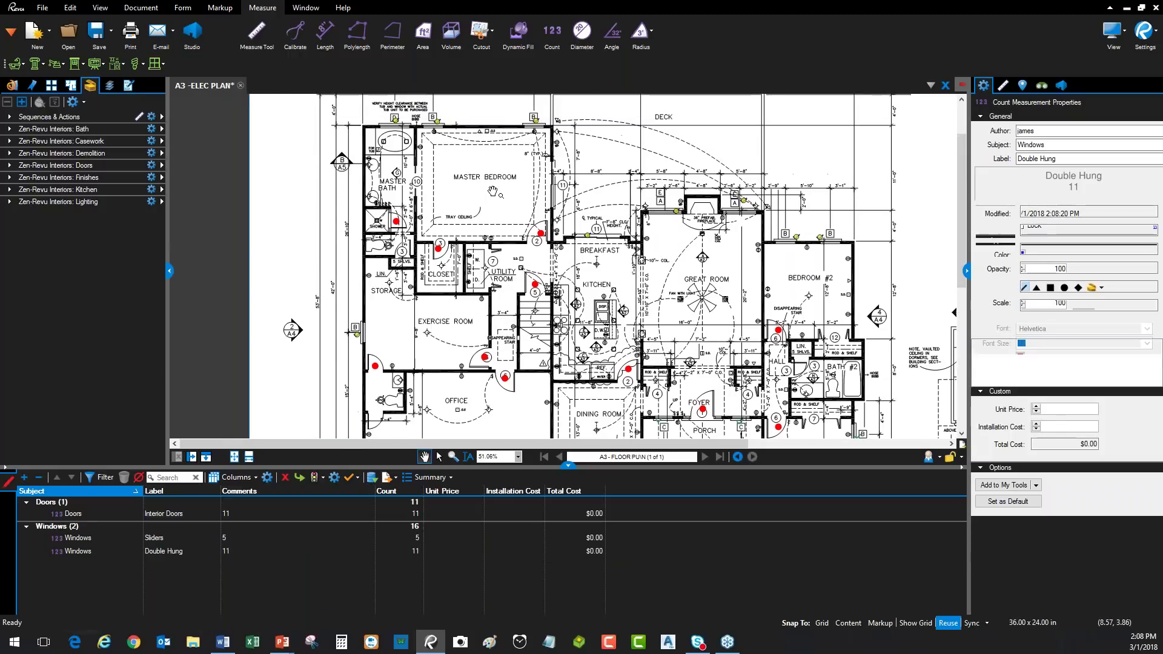
Split the shower door's mark off the Interior Doors count and check the remaining count's entry.
scroll(477, 250, "up", 5)
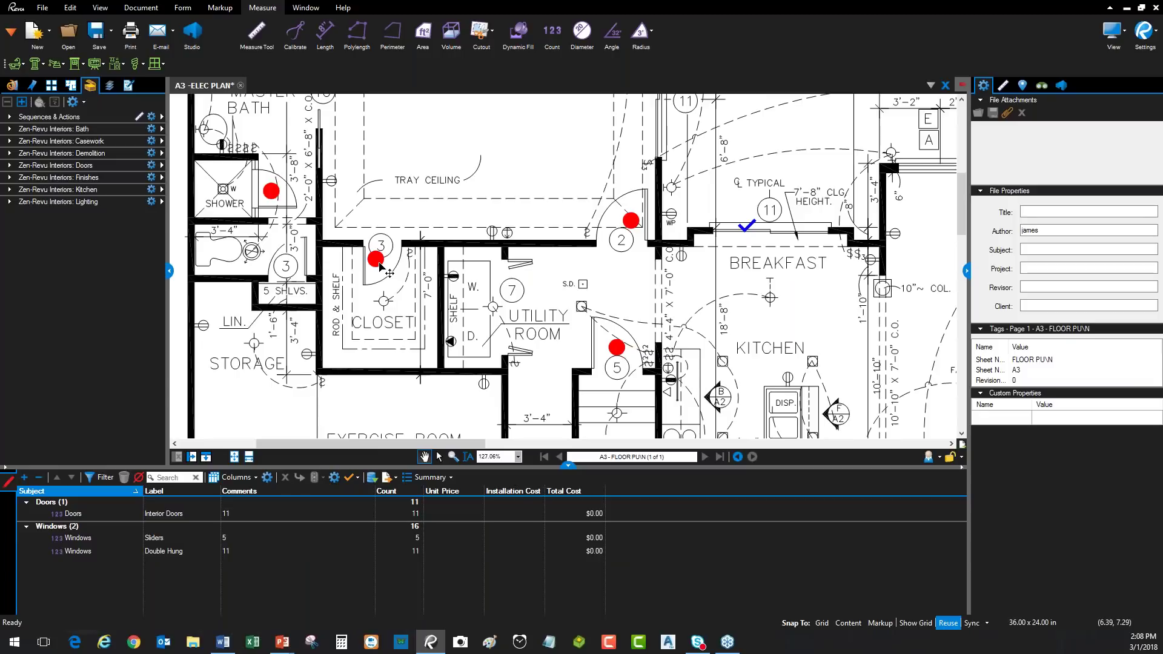
left_click_drag(401, 262, 464, 281)
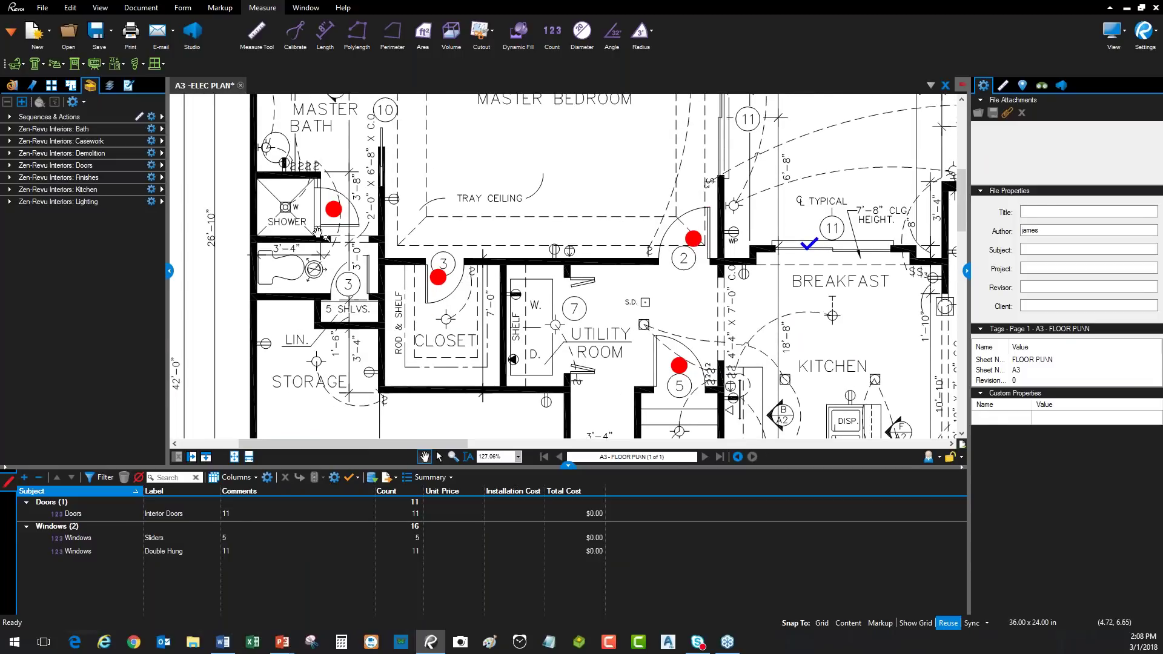
left_click(335, 210)
right_click(334, 210)
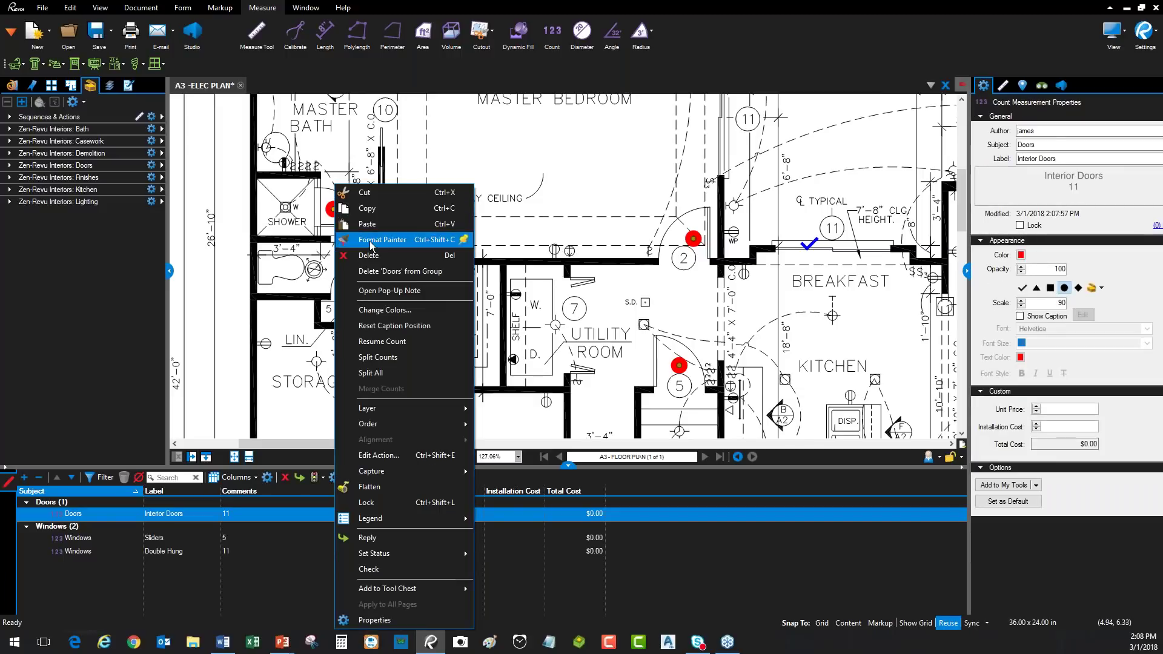
left_click(394, 357)
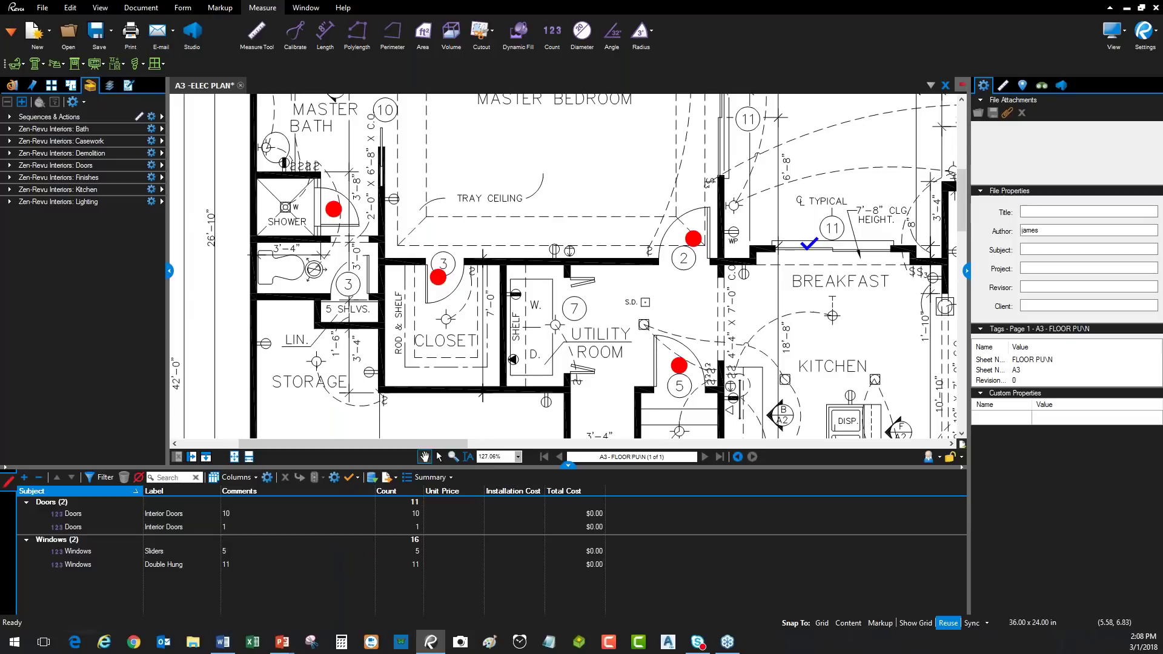
left_click(438, 280)
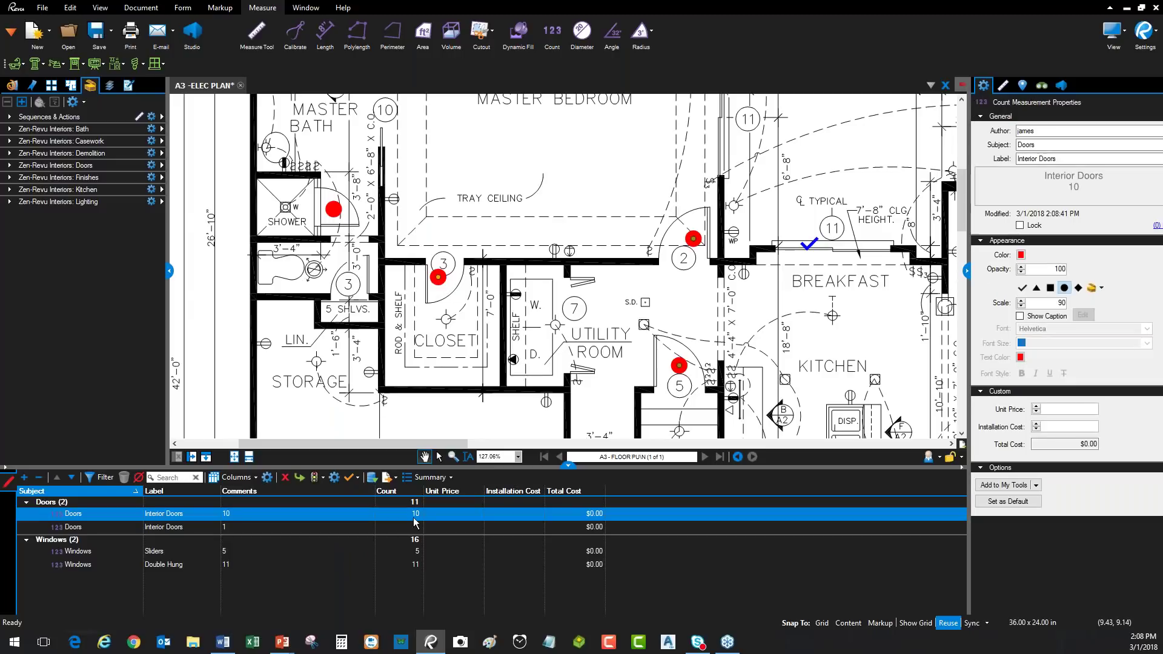
key("Escape")
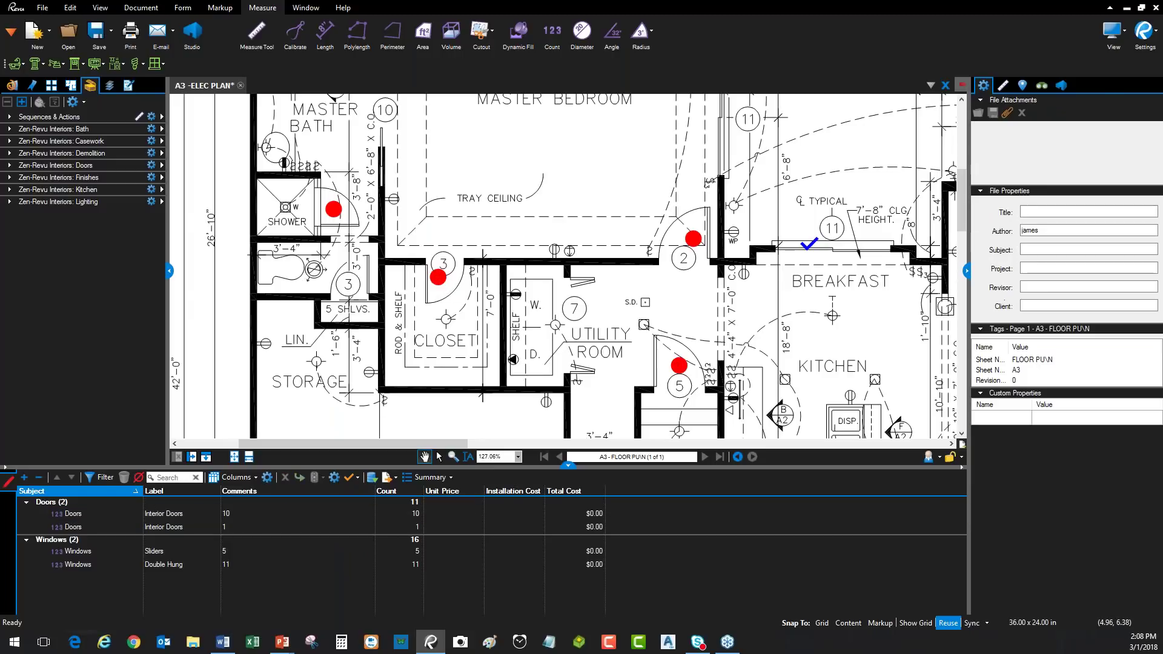
Set the label of the split-off count at the shower to Shower Door.
left_click(333, 209)
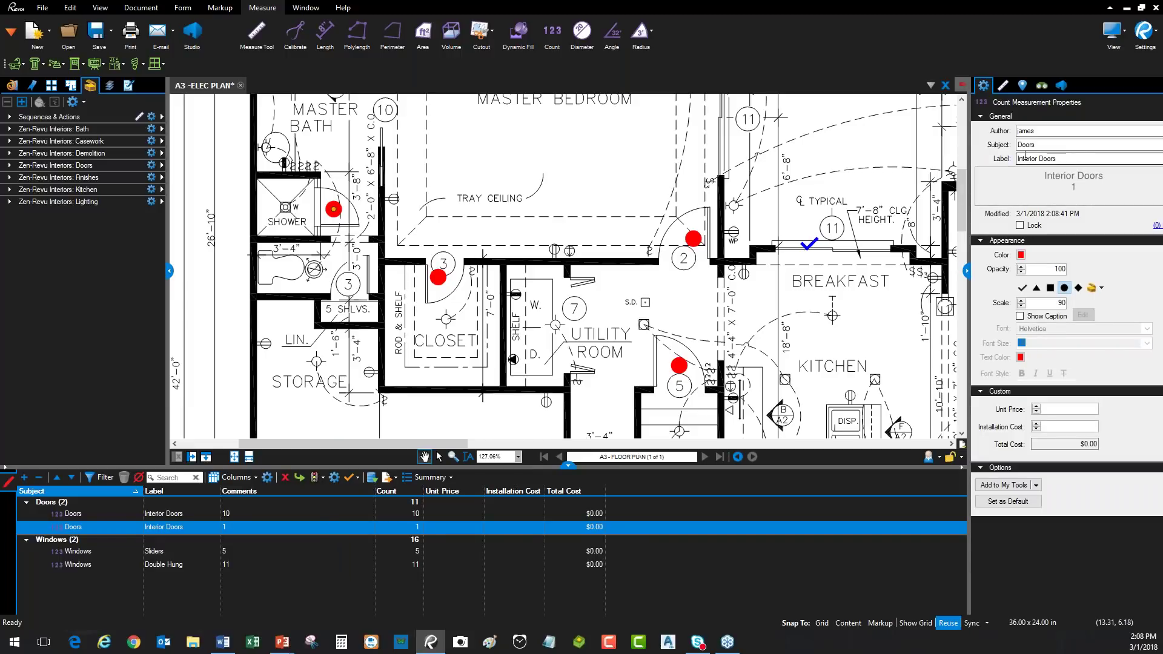
triple_click(1064, 158)
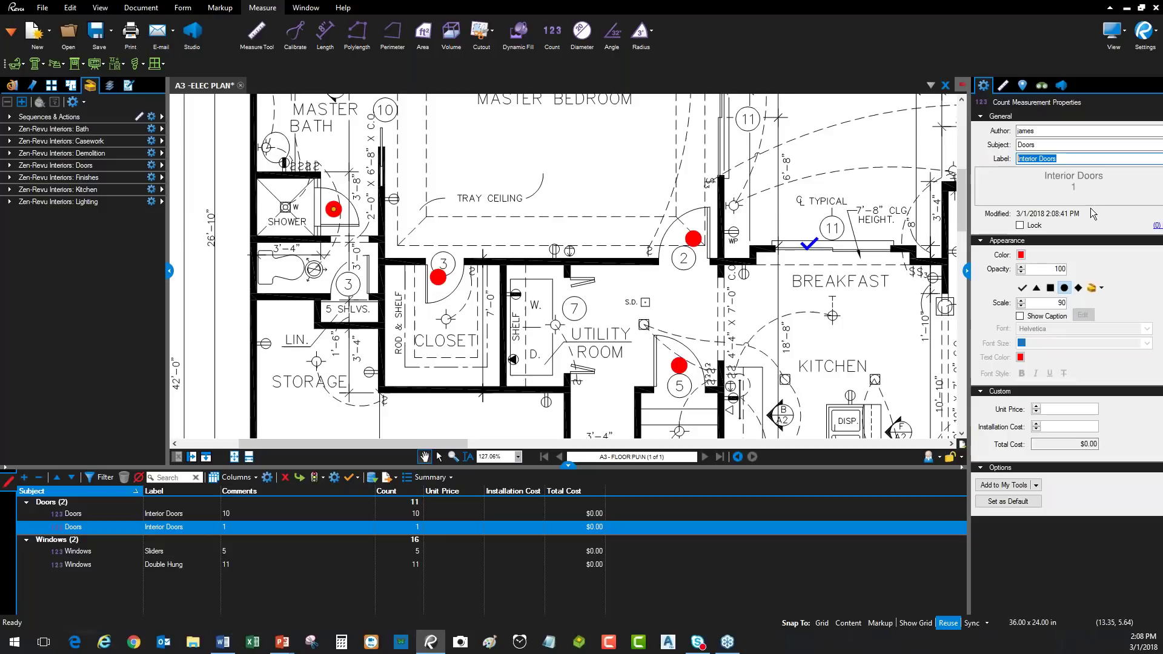
type("Showe")
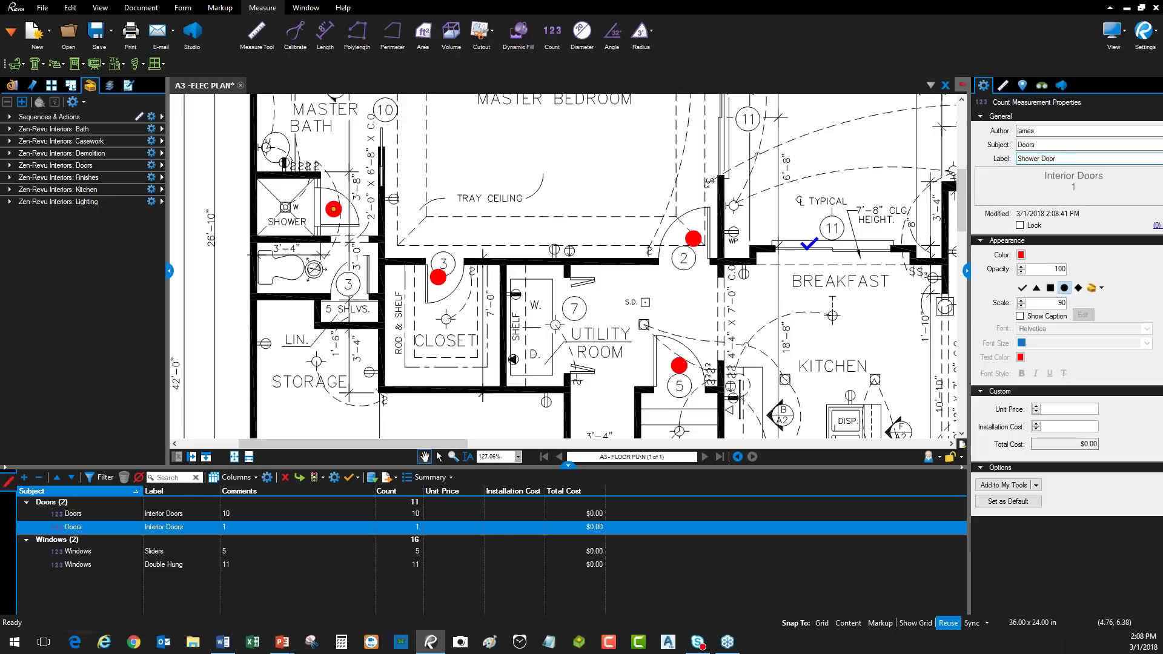
left_click(550, 198)
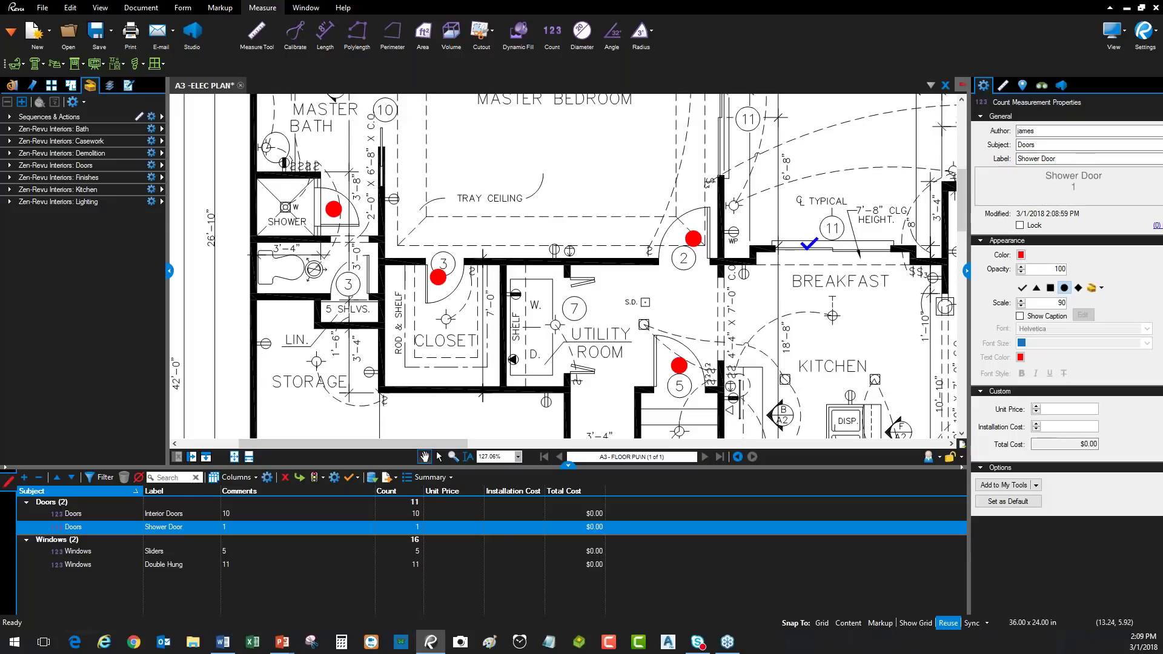
left_click(1073, 158)
type("A1")
left_click(815, 256)
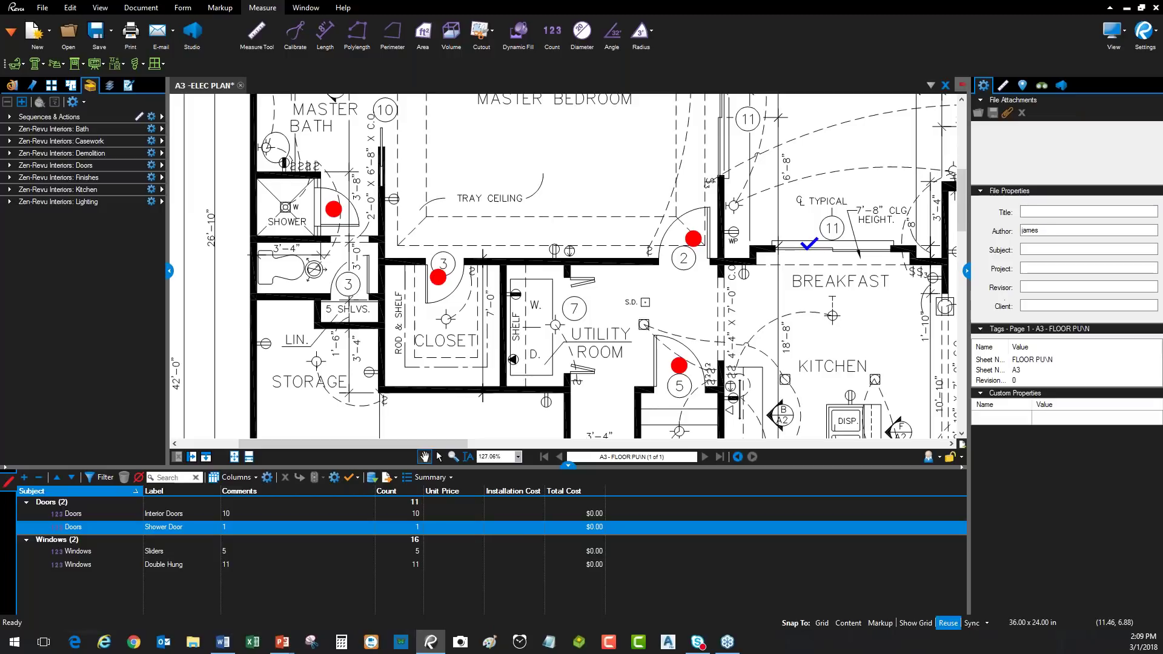
Delete all count markups from the floor plan and hide the markups list.
left_click_drag(338, 423, 329, 427)
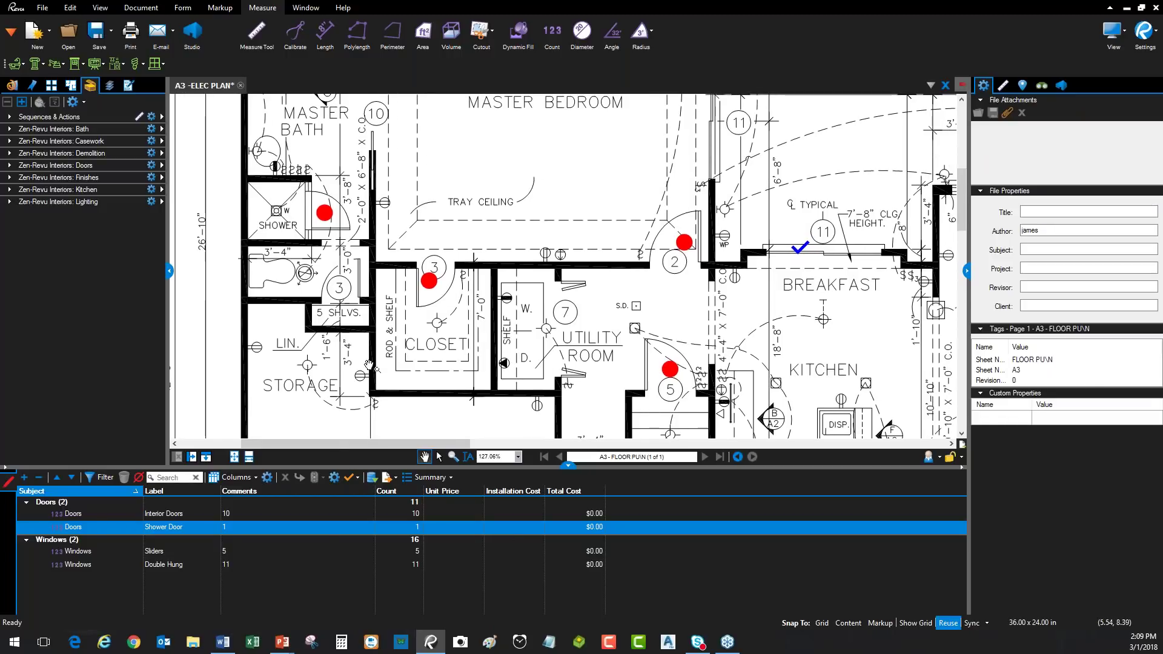
scroll(542, 339, "down", 2)
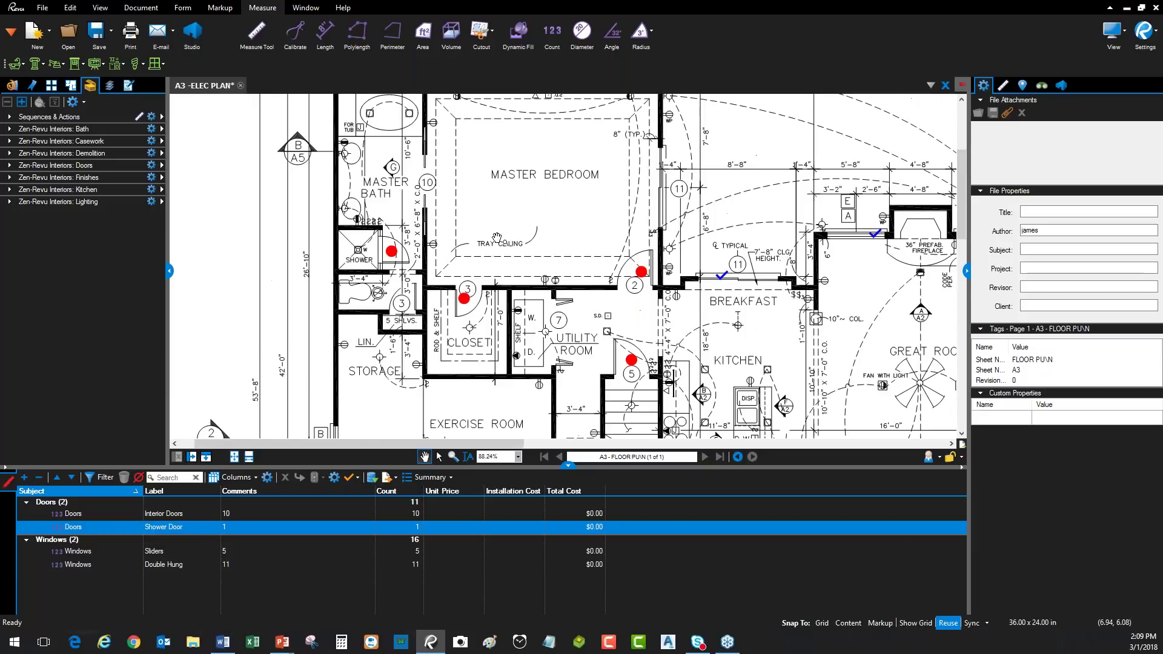
scroll(497, 238, "down", 2)
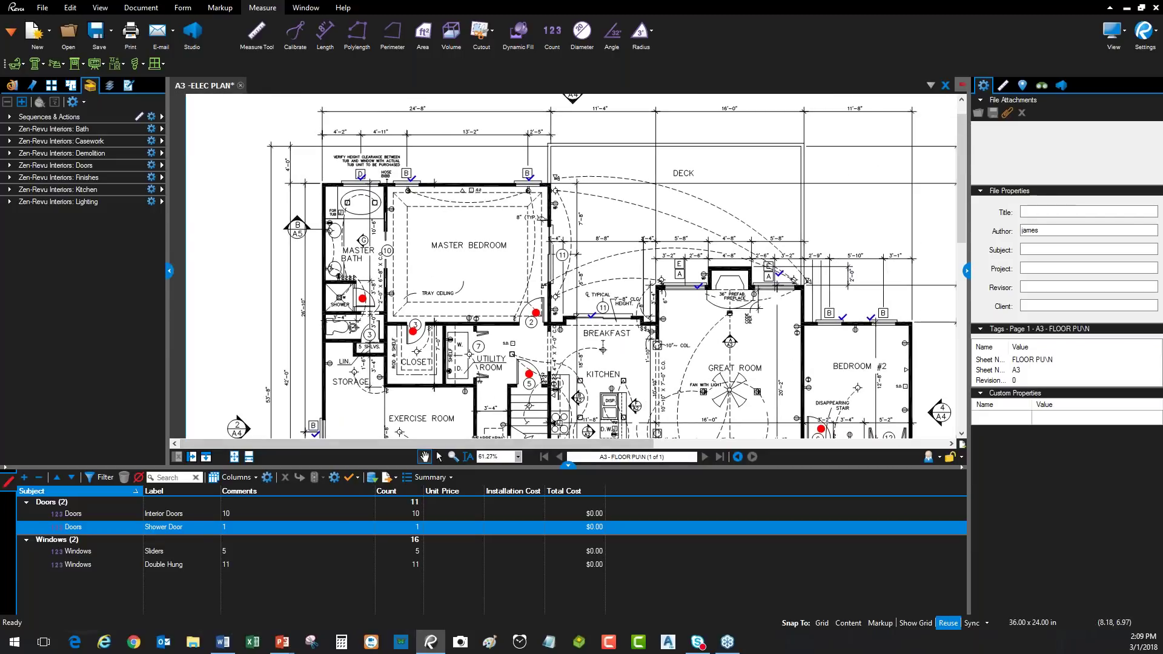
scroll(486, 282, "down", 5)
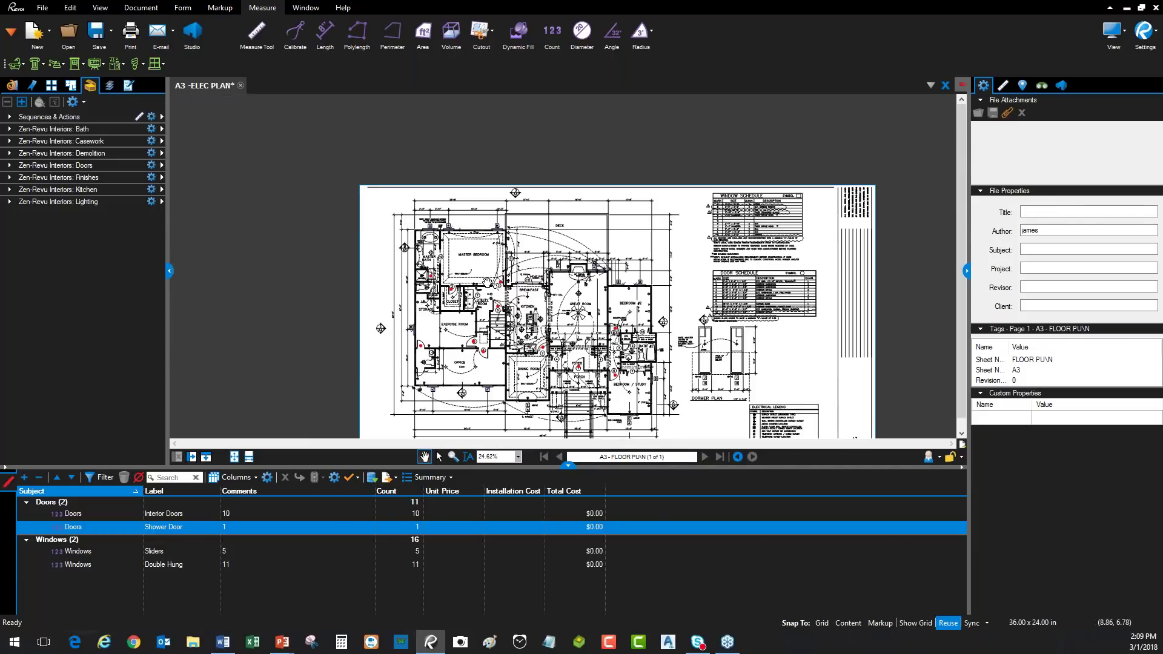
key("ctrl+a")
key("Delete")
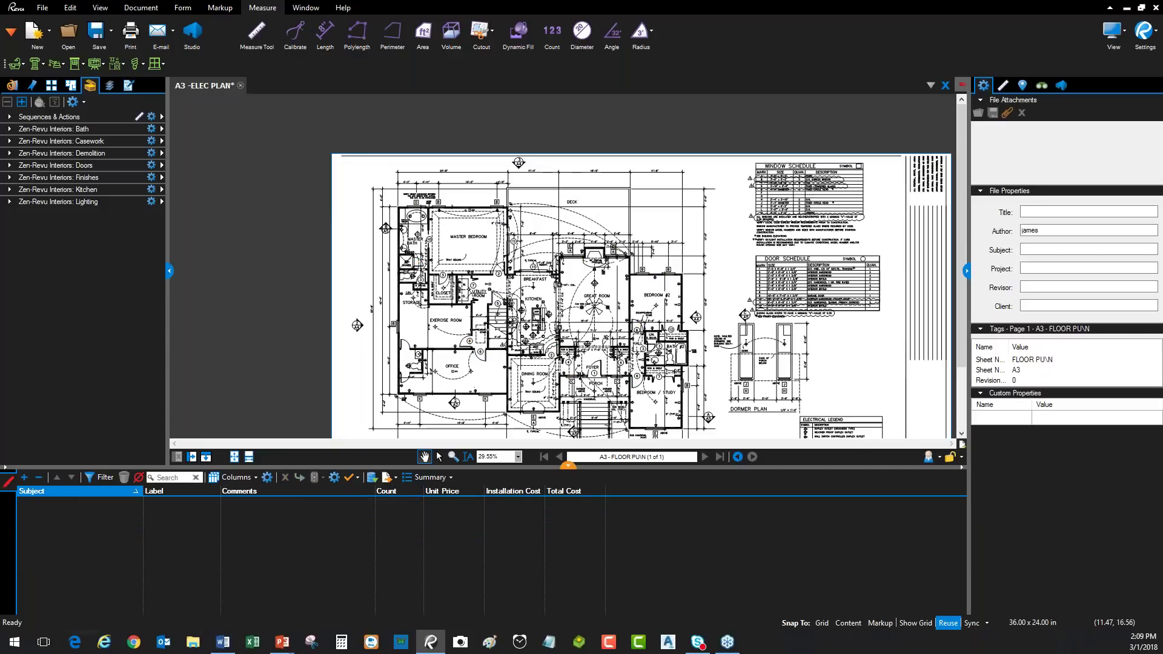
key("alt+l")
Capture the ceiling light symbol in Bedroom #2 as the sample for a visual search.
scroll(529, 309, "up", 5)
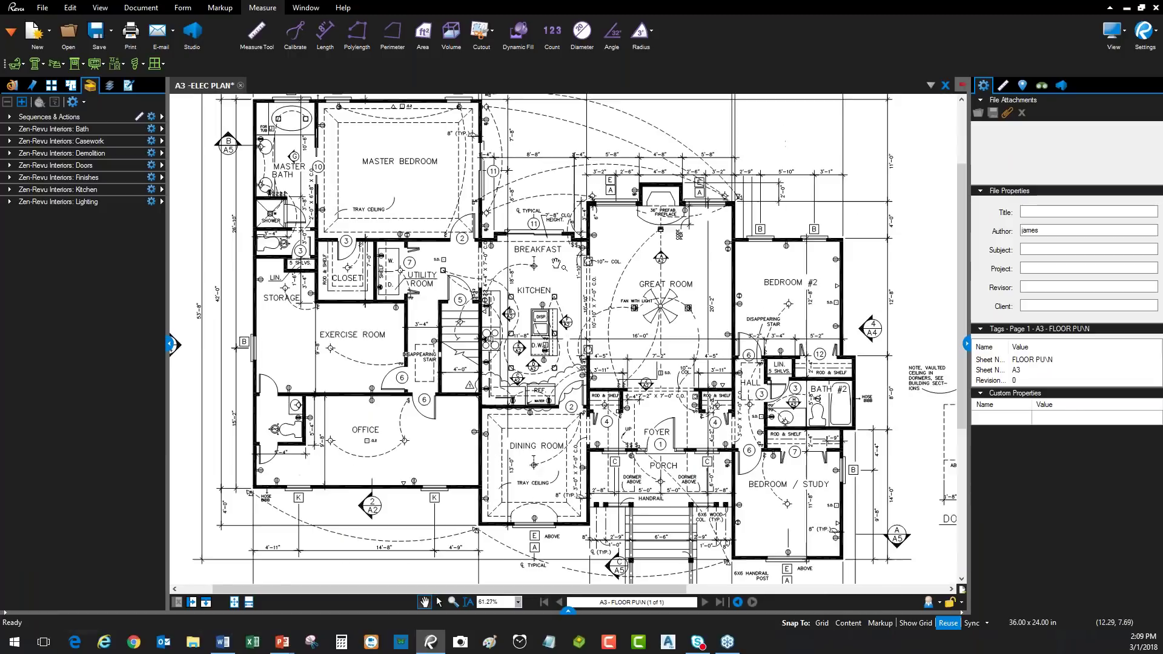
left_click_drag(556, 265, 496, 261)
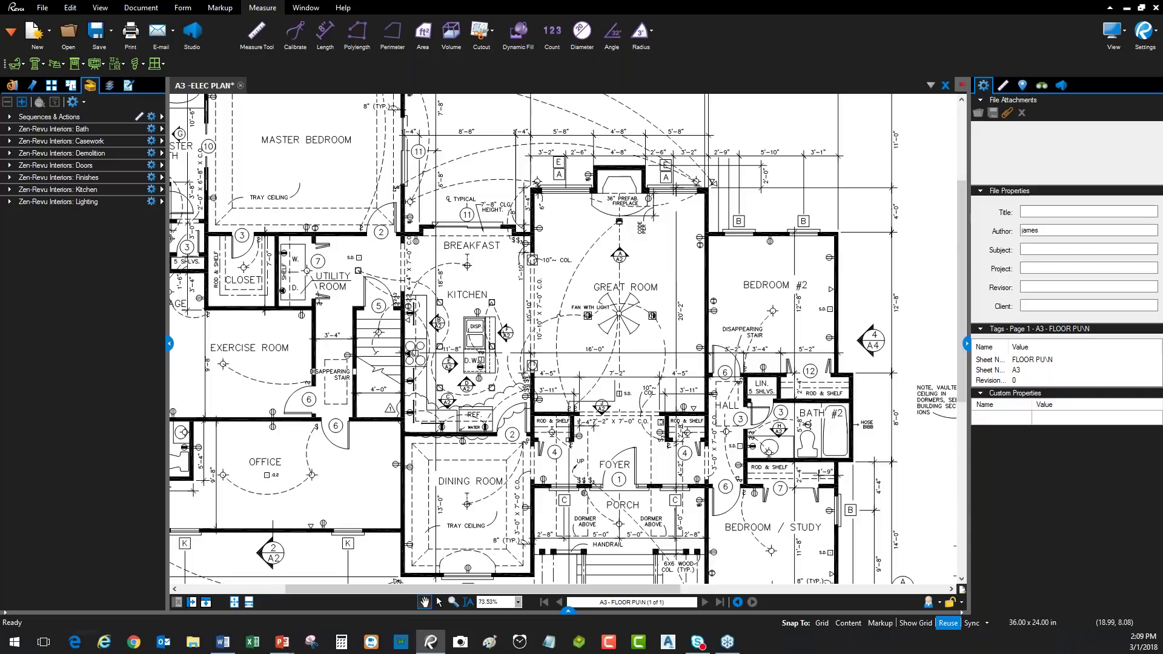
scroll(764, 258, "up", 8)
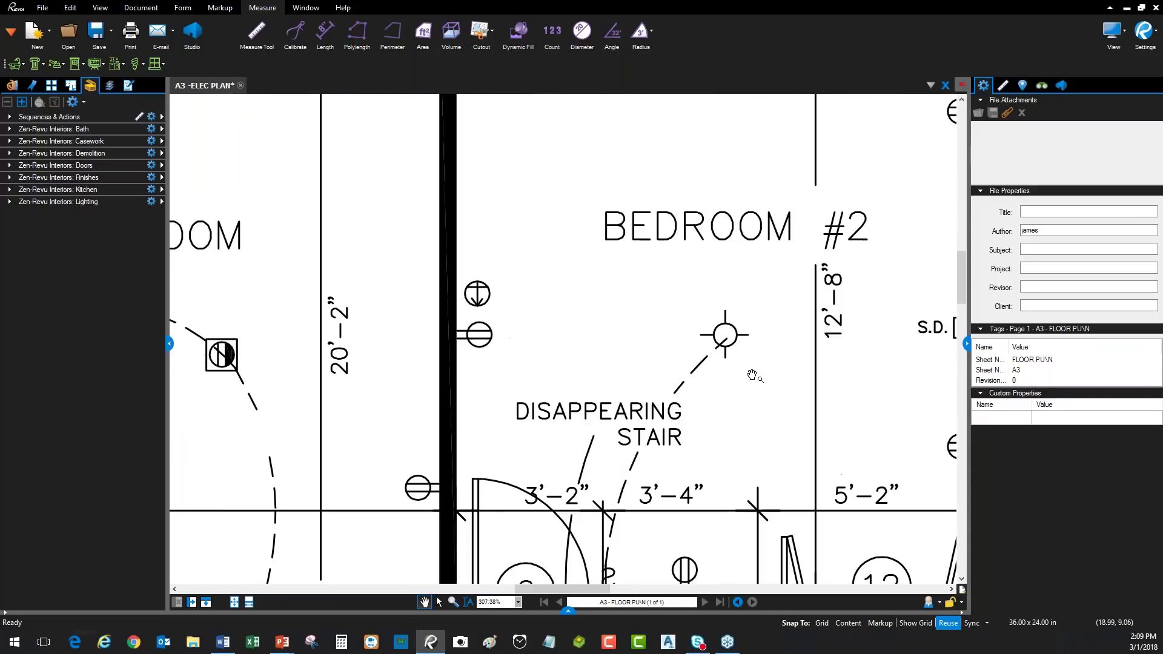
scroll(751, 376, "down", 9)
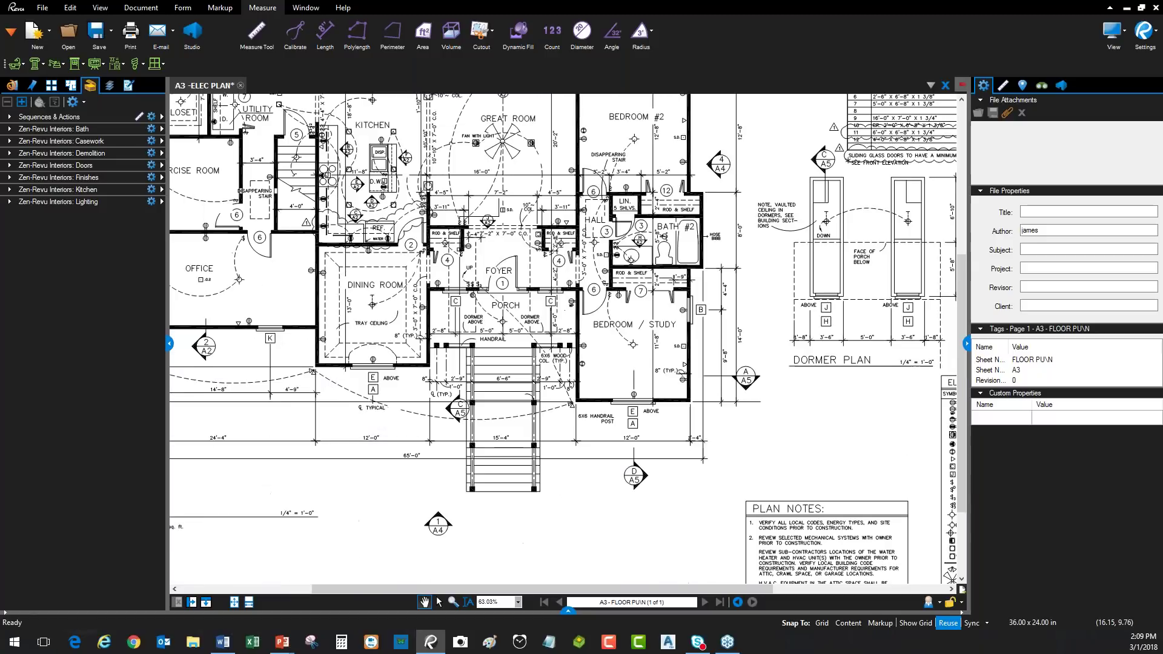
left_click_drag(648, 311, 610, 365)
left_click(1042, 87)
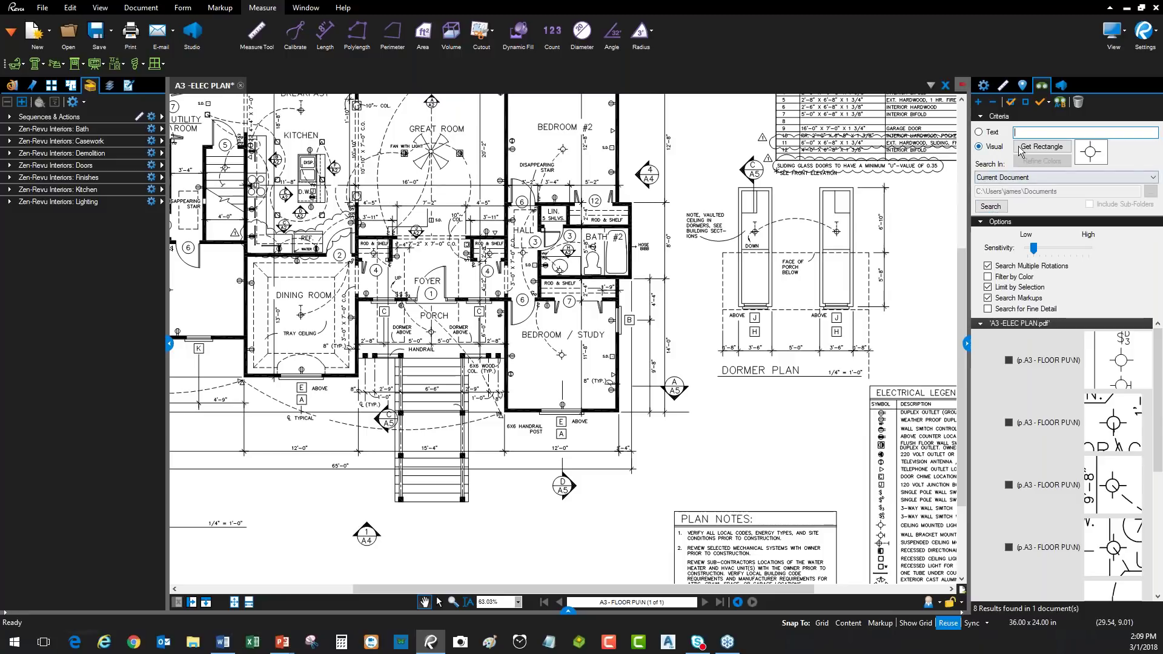
left_click(1041, 148)
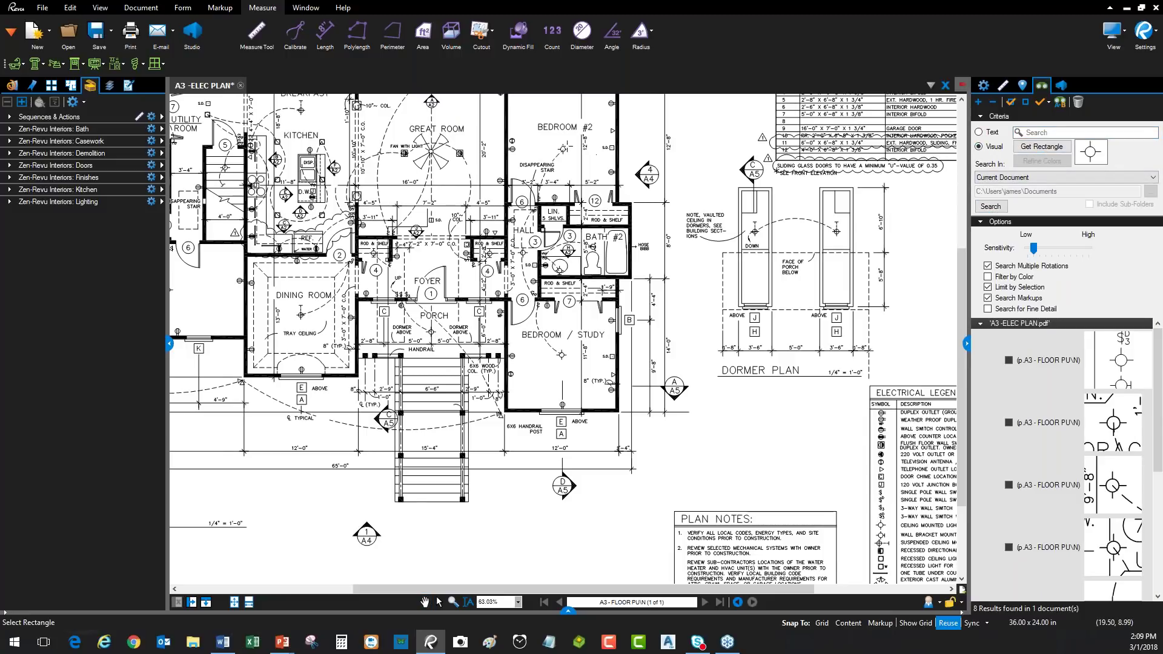
scroll(564, 146, "up", 1)
scroll(560, 143, "up", 4)
left_click_drag(548, 139, 578, 167)
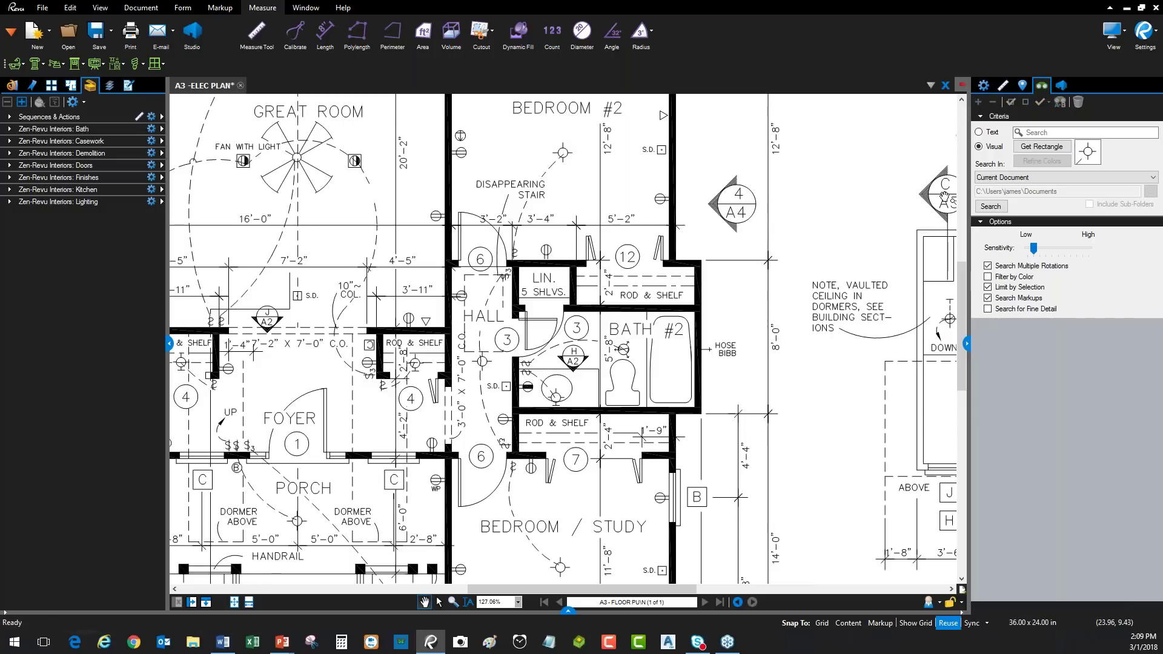
Run the visual search for the light symbol in the current document and examine the sheet's Electrical Legend meanwhile.
left_click(992, 207)
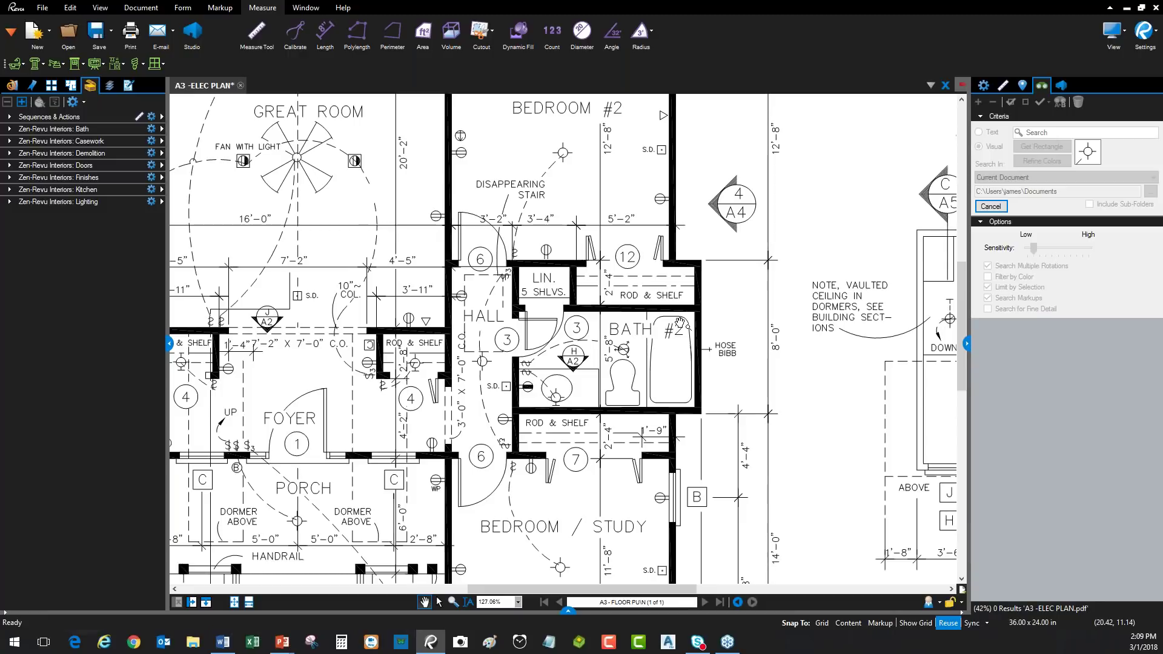
scroll(680, 322, "down", 5)
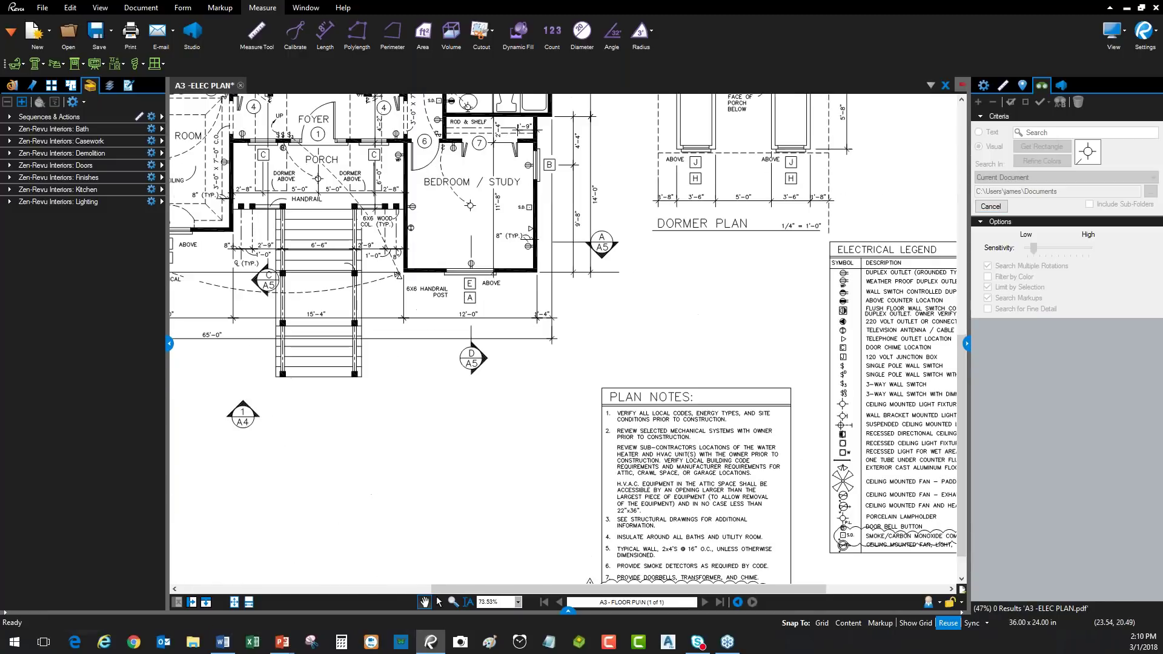
mouse_move(856, 296)
left_mouse_down()
mouse_move(612, 226)
mouse_move(610, 239)
left_mouse_up()
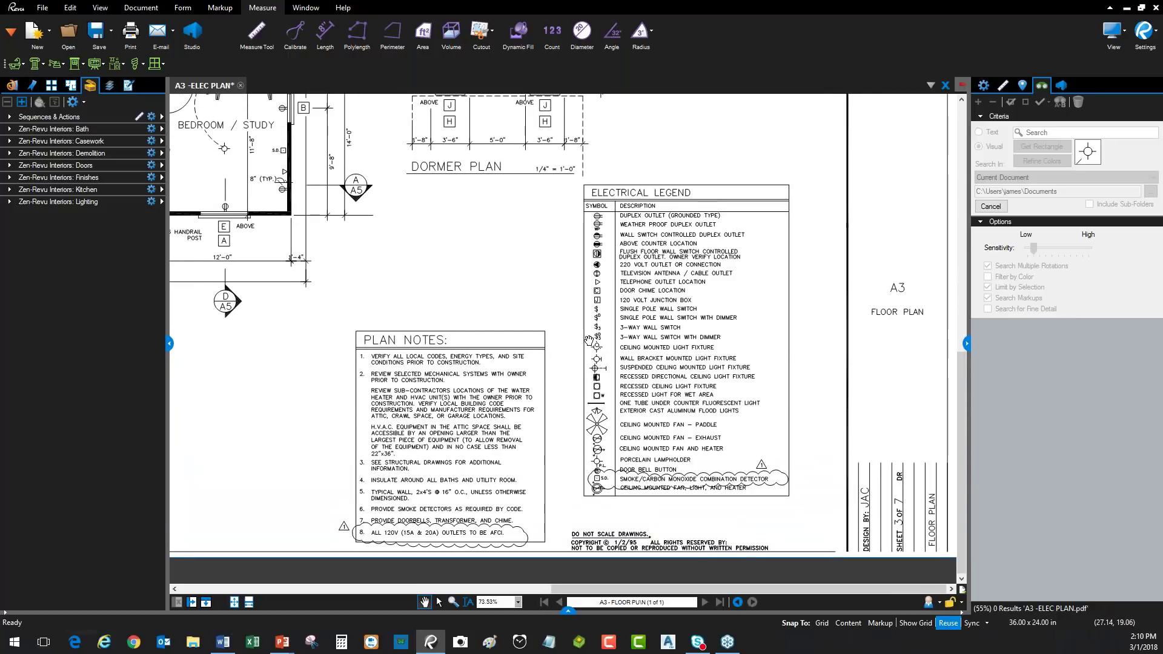
Check the light fixture symbols in the Electrical Legend and browse the visual search matches.
scroll(612, 355, "up", 3)
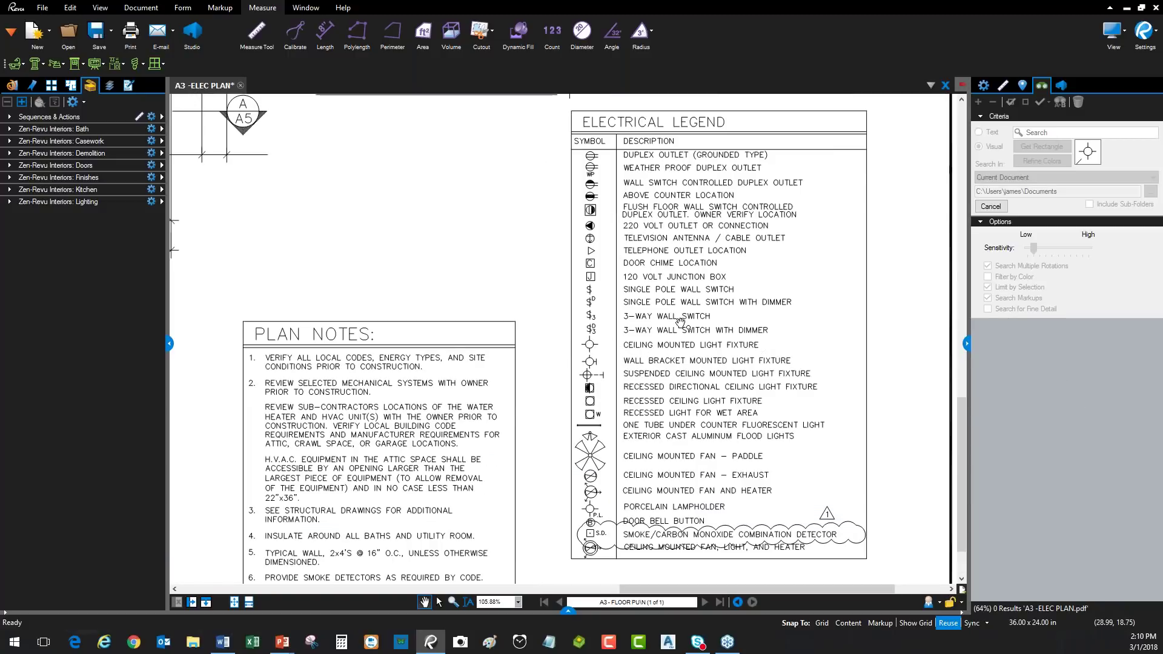
scroll(679, 324, "down", 4)
left_click_drag(539, 236, 589, 291)
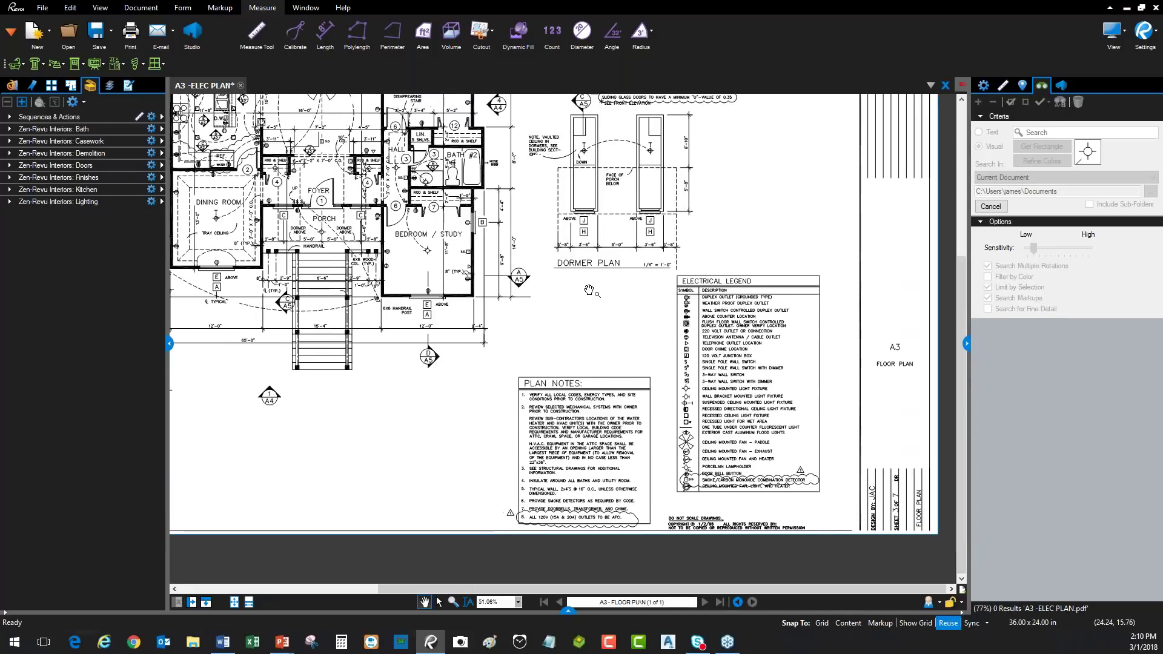
scroll(589, 291, "down", 2)
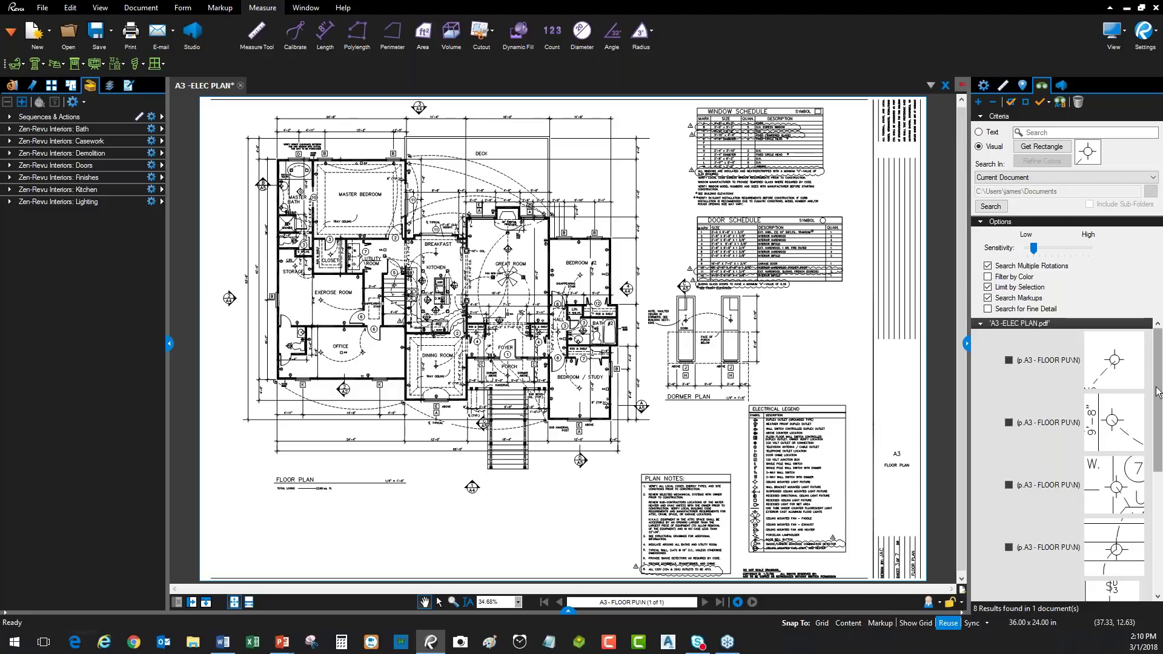
scroll(1151, 393, "down", 2)
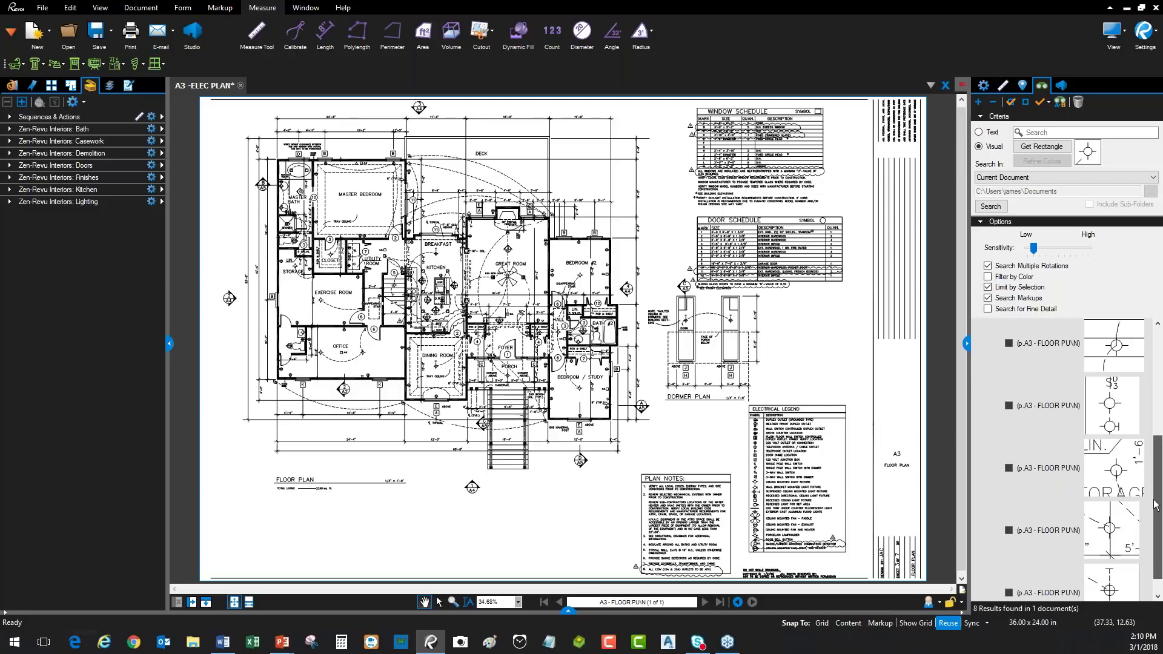
scroll(1142, 377, "up", 2)
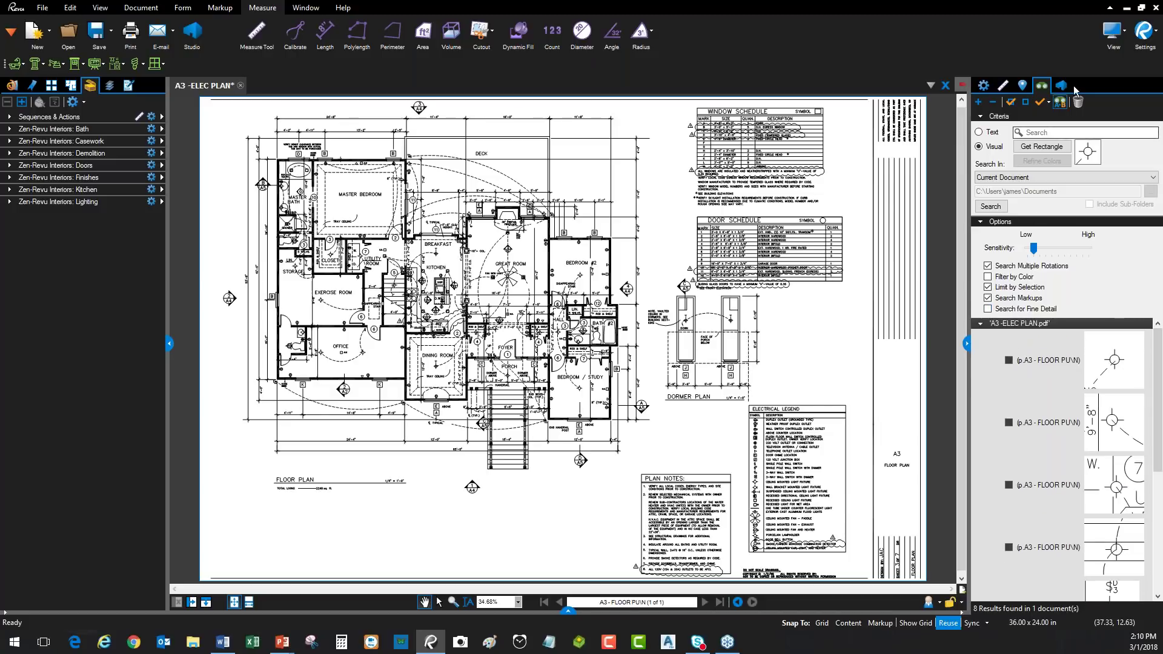
Shrink the program window and apply a count measurement to all light symbols found by the visual search.
left_click(1142, 8)
left_click_drag(737, 46, 612, 12)
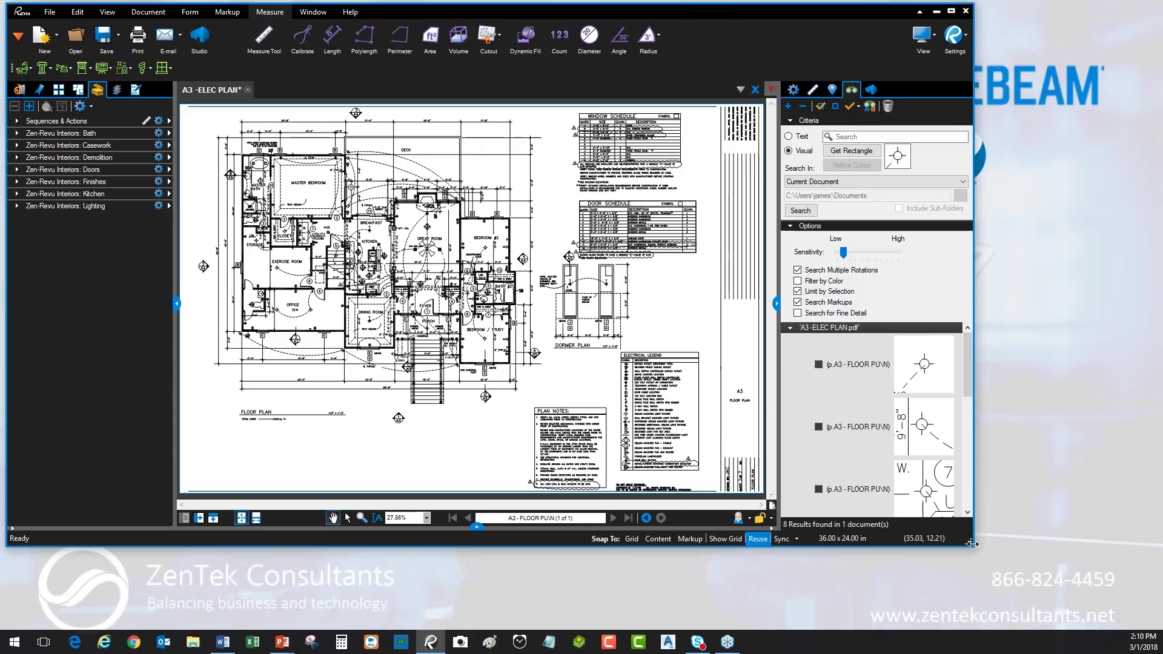
left_click_drag(971, 543, 1008, 609)
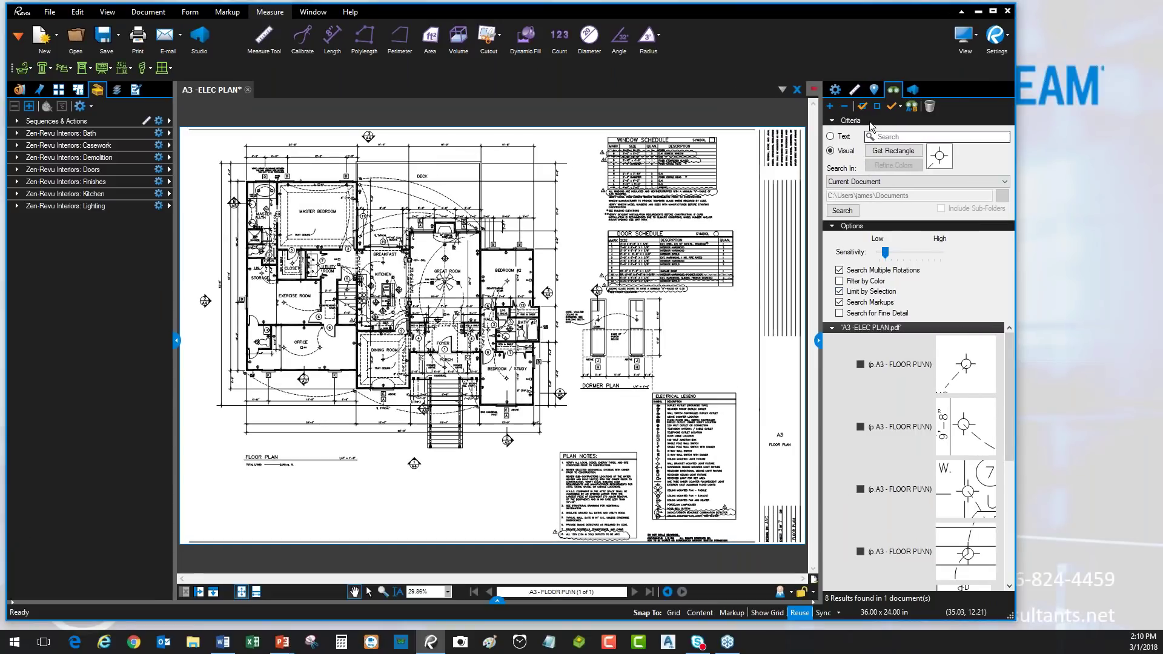
left_click(894, 107)
left_click(901, 109)
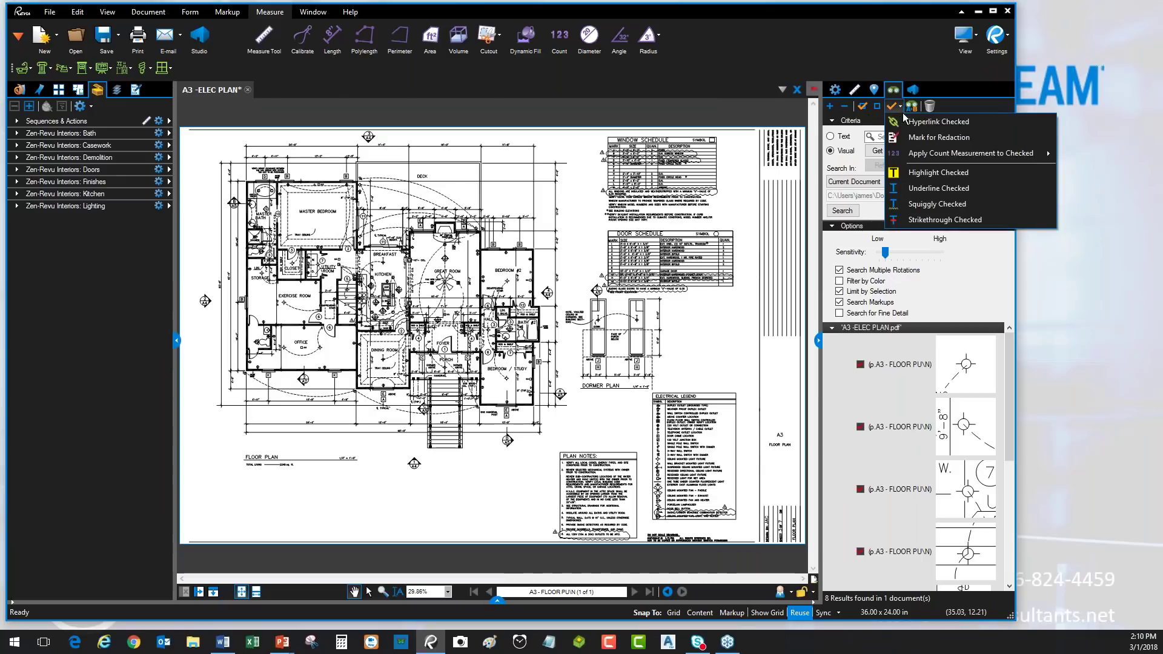
mouse_move(937, 159)
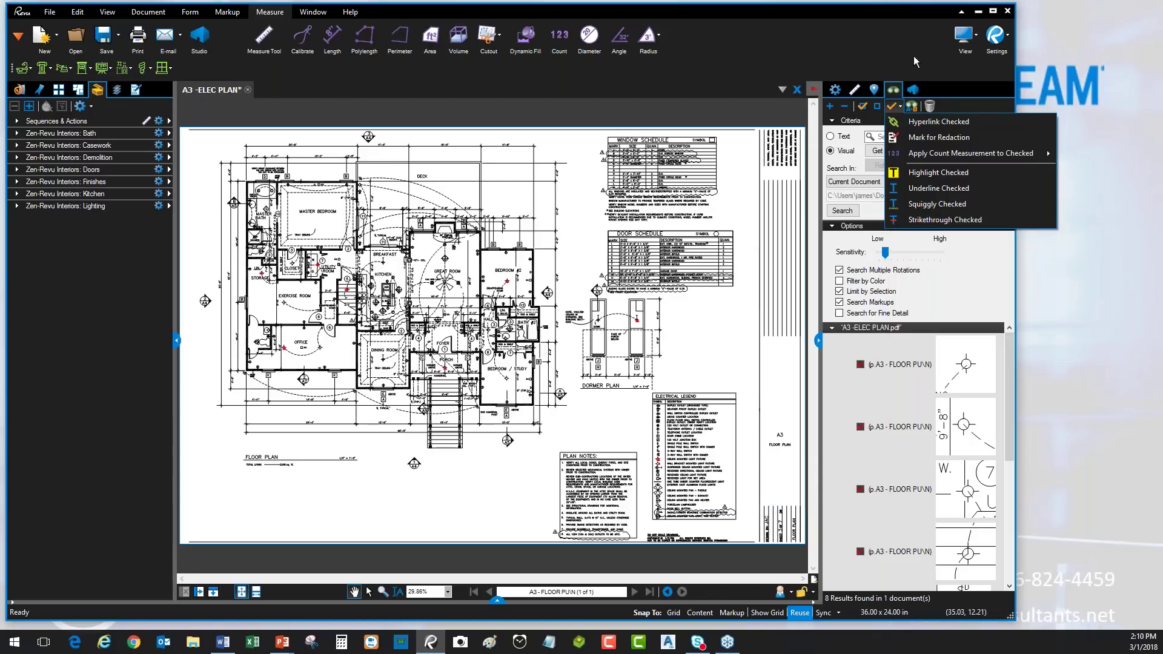
left_click(913, 56)
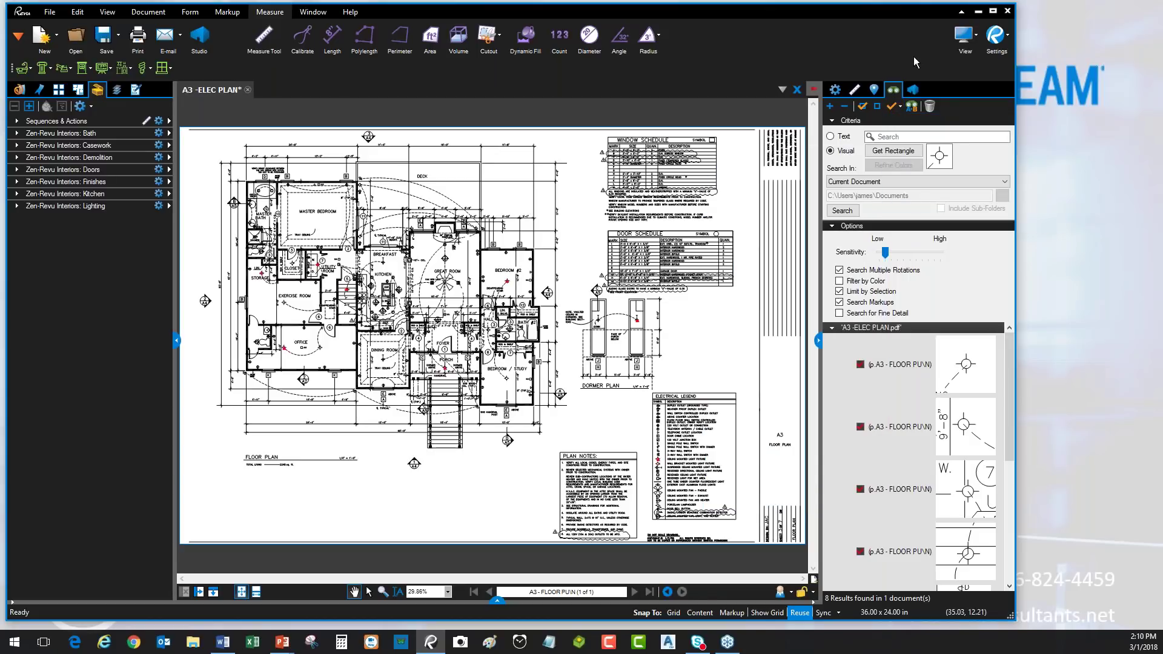
Maximize the window, show the markups list and examine the count markers placed on the floor plan's lights.
left_click(994, 11)
left_click_drag(572, 612, 583, 496)
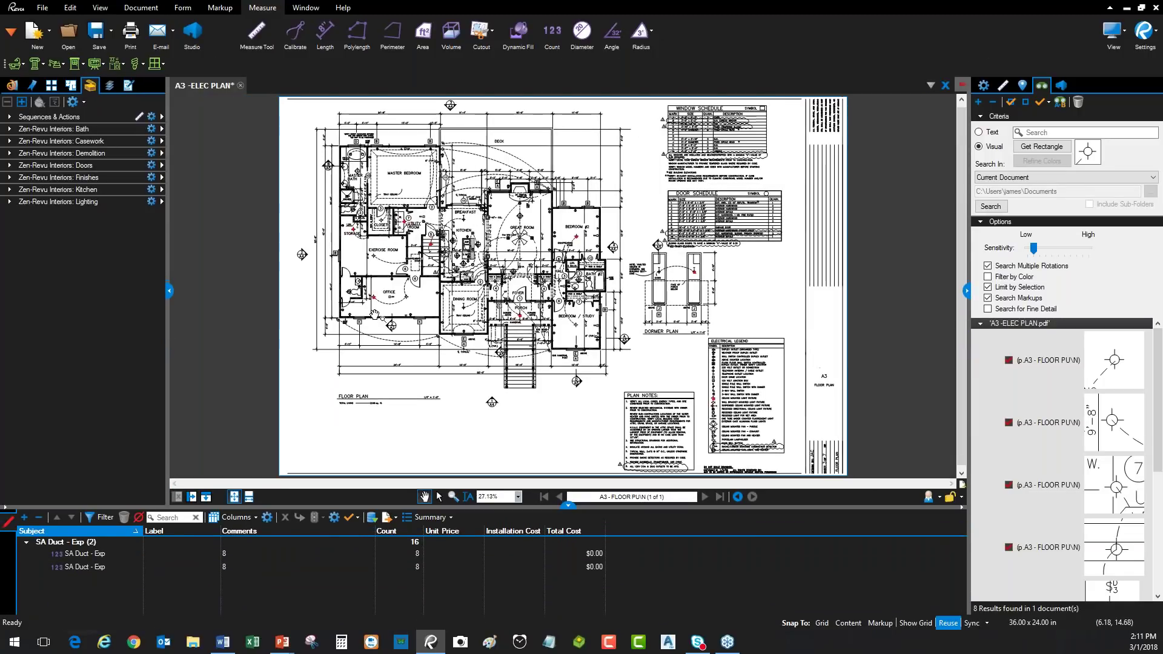
scroll(375, 315, "up", 10)
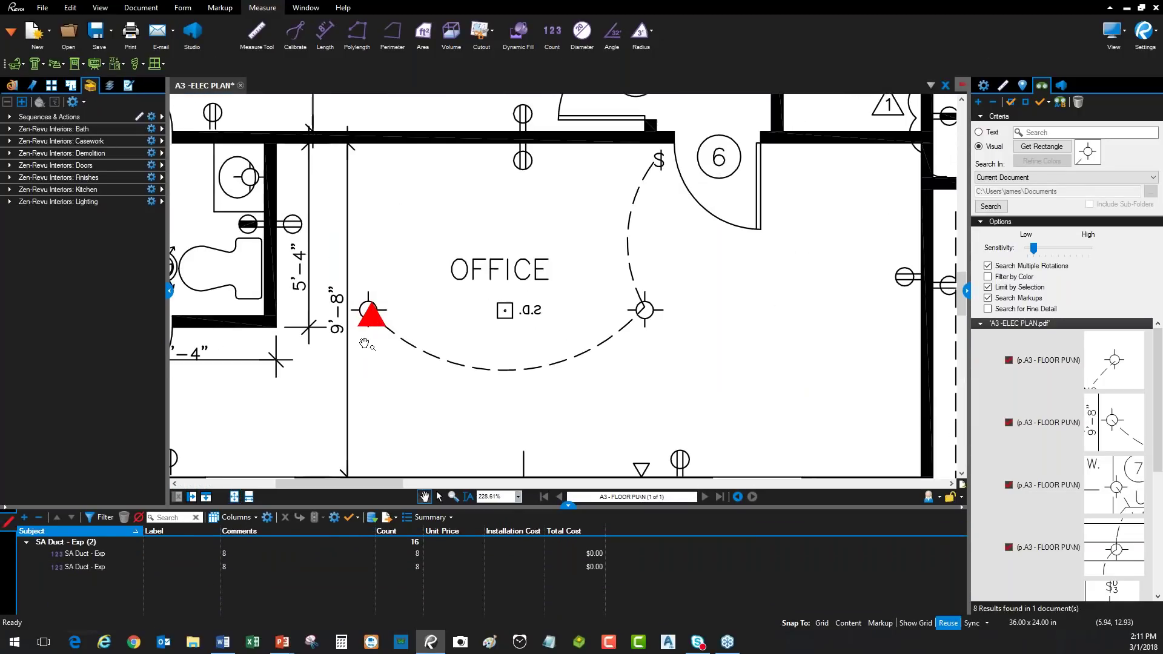
scroll(362, 350, "down", 5)
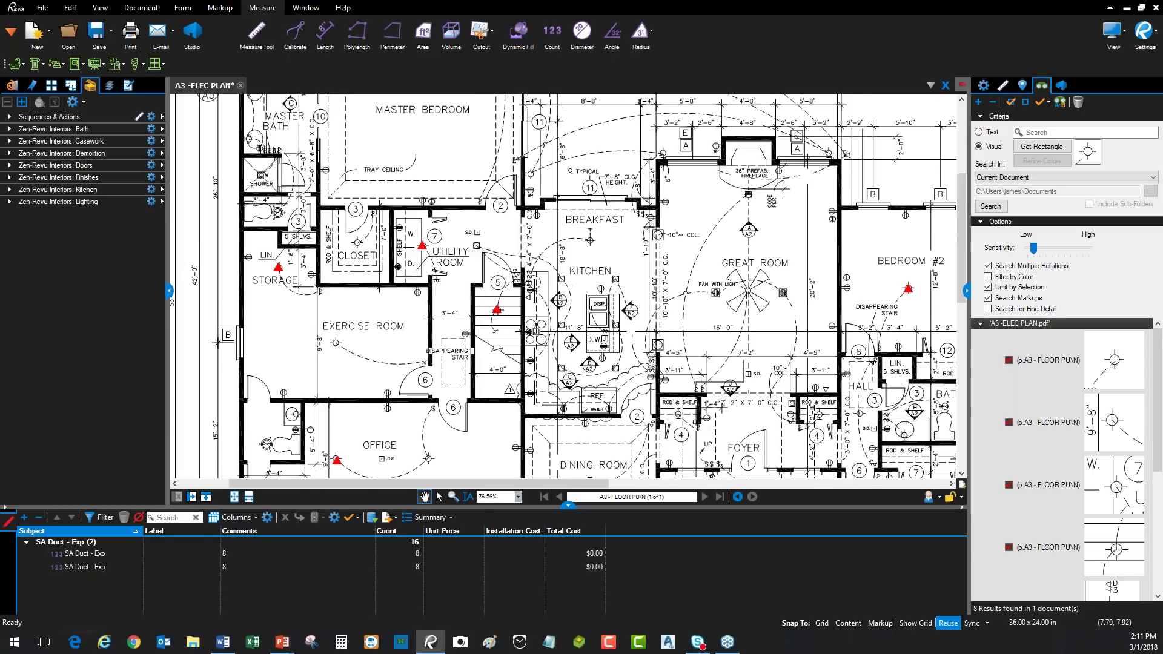
left_click_drag(467, 141, 352, 259)
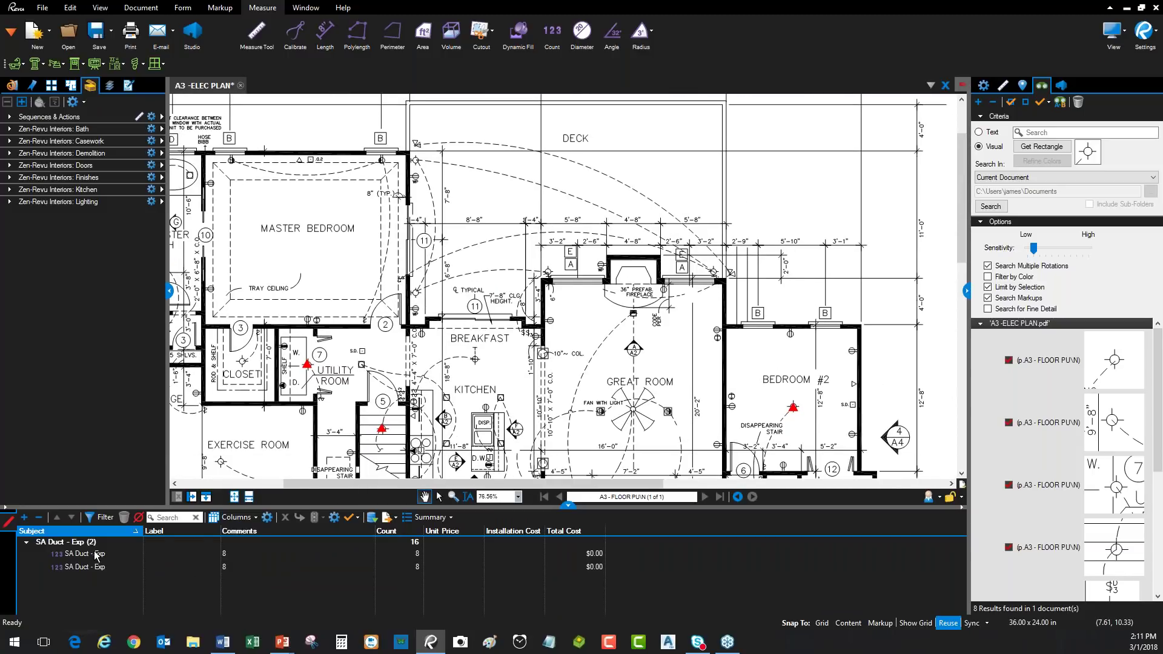
left_click(1065, 152)
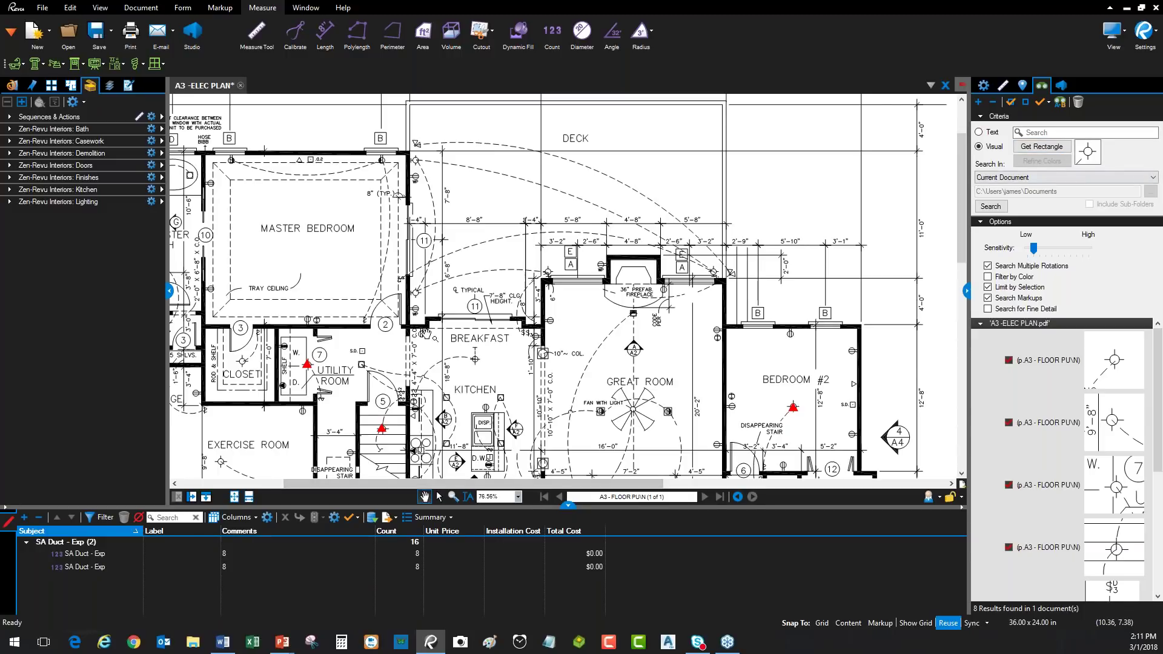
scroll(455, 343, "down", 1)
scroll(454, 343, "down", 2)
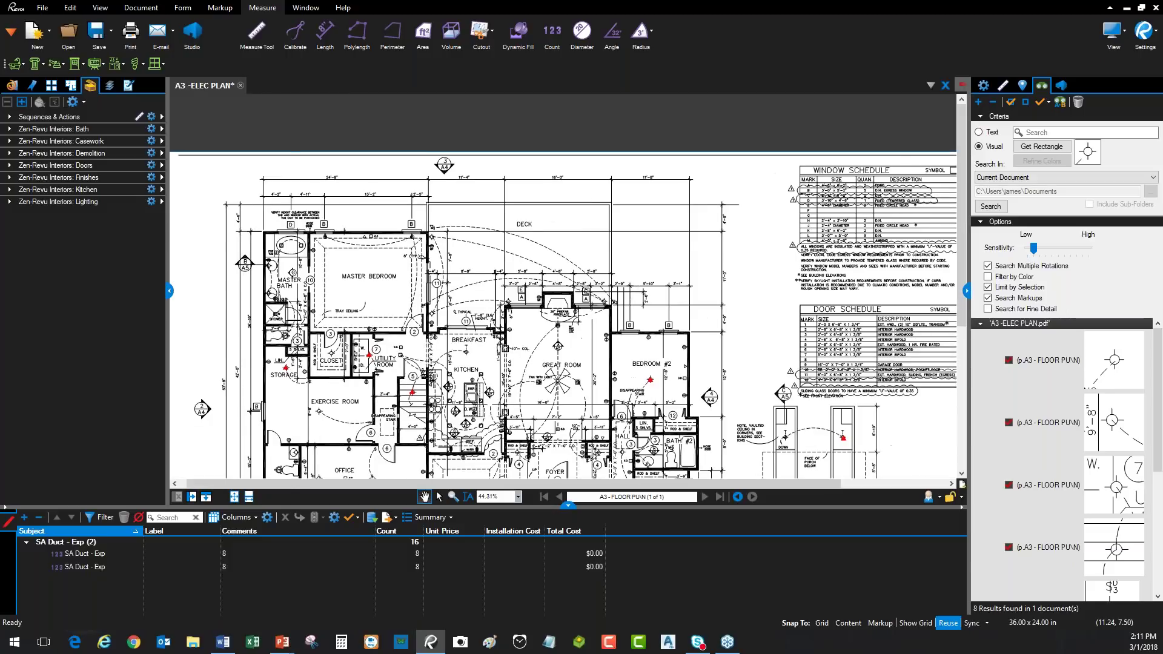
key("ctrl+a")
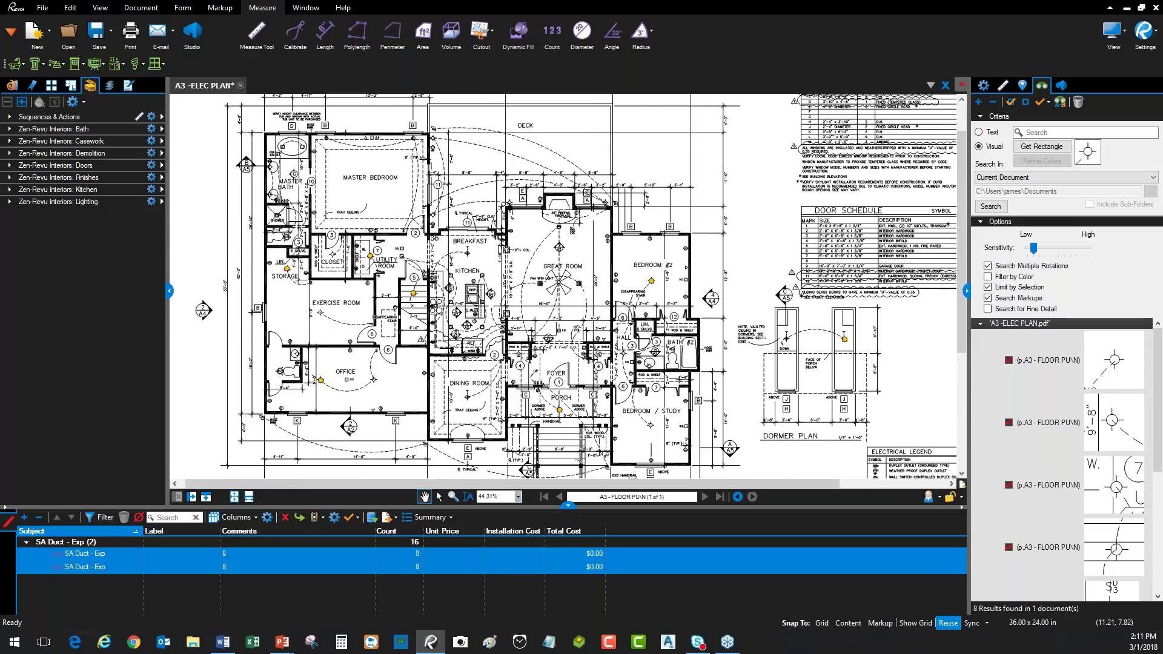
key("Delete")
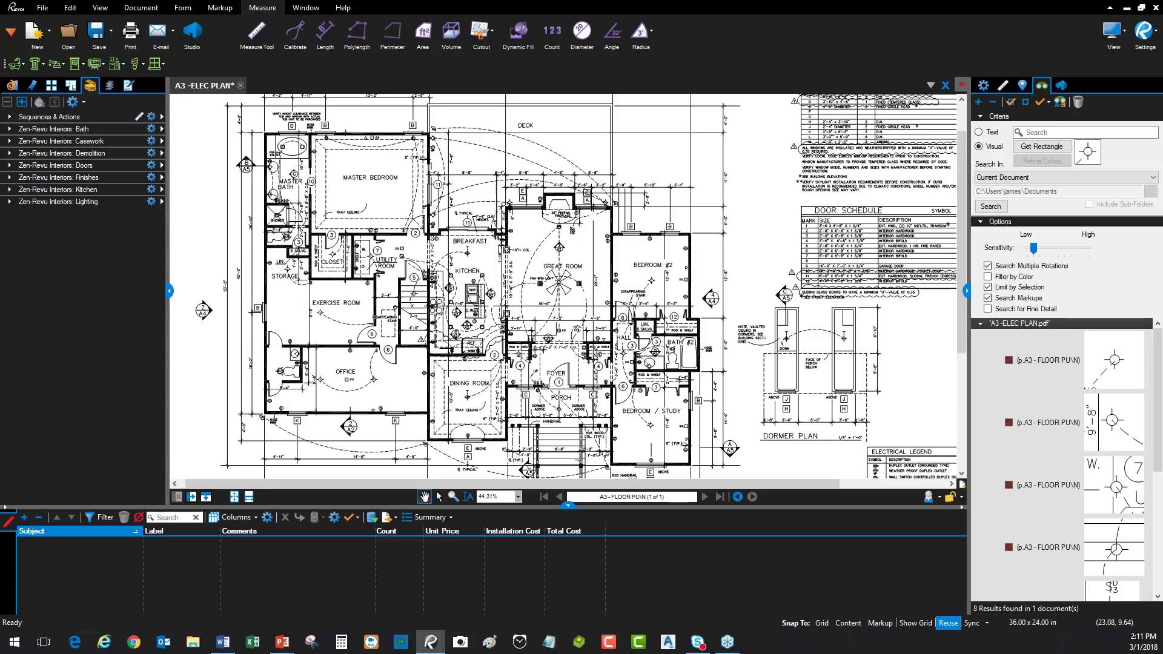
key("ctrl+z")
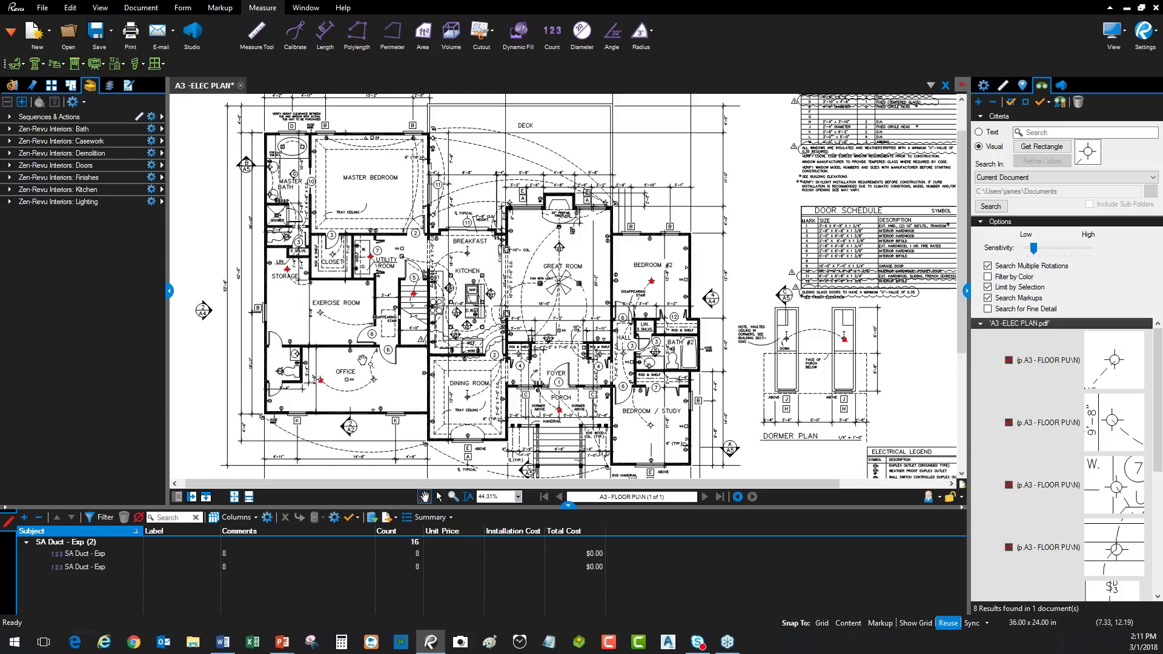
Select the light count through its marker at the stairs and show its properties.
scroll(398, 317, "up", 1)
scroll(399, 318, "up", 3)
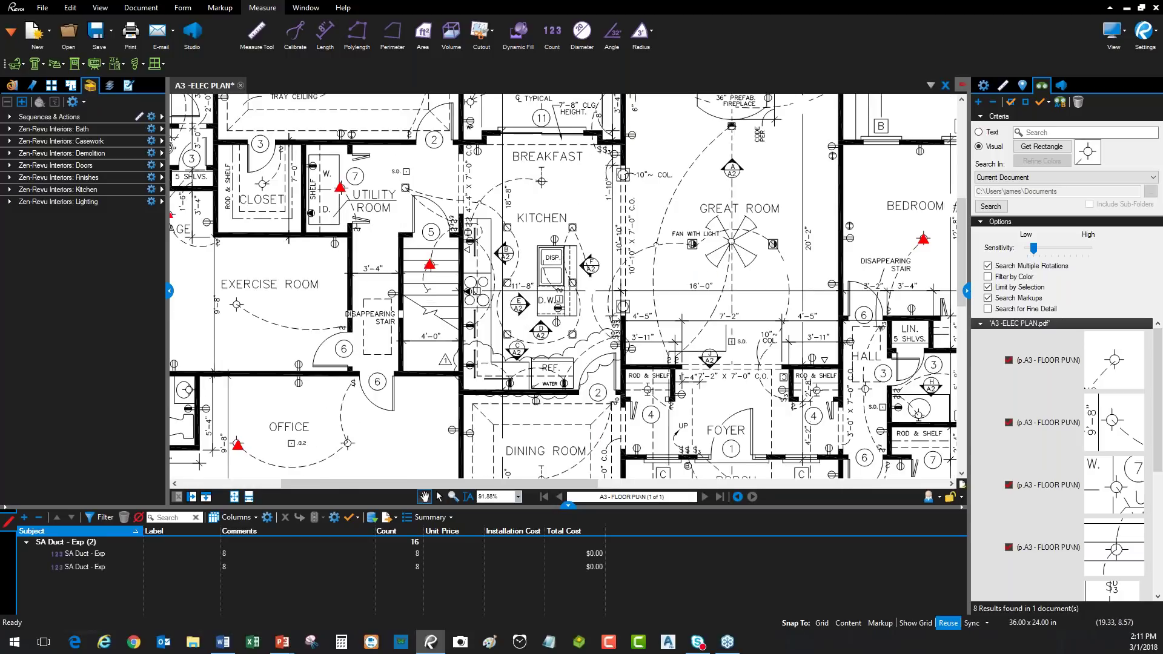
left_click(984, 86)
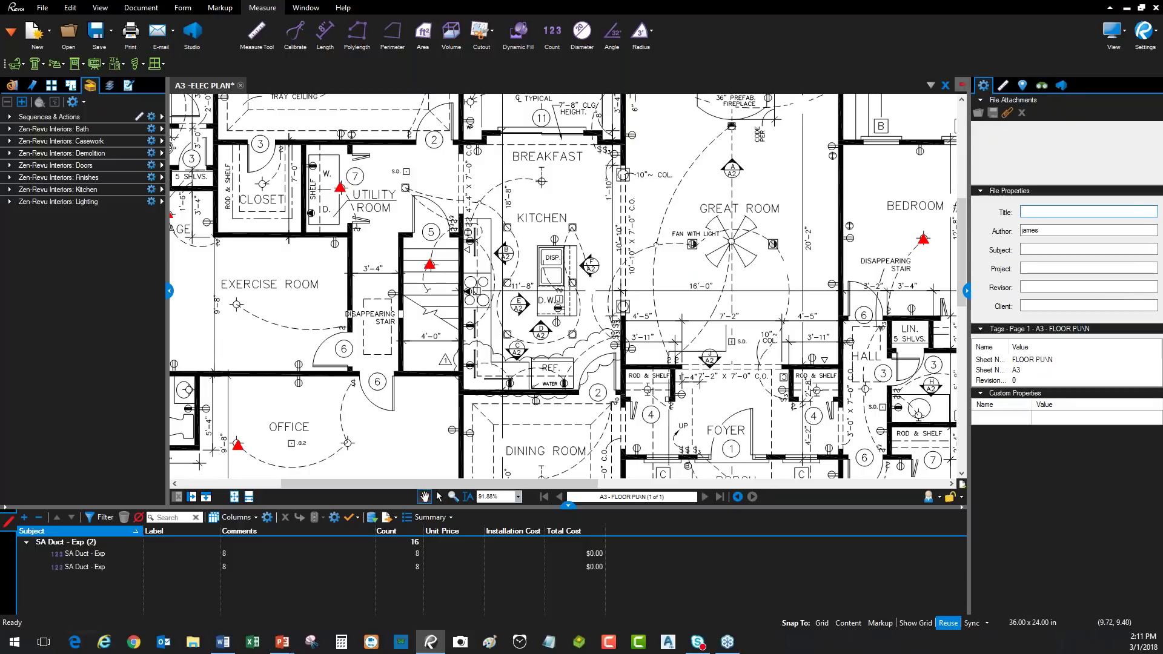
left_click(439, 273)
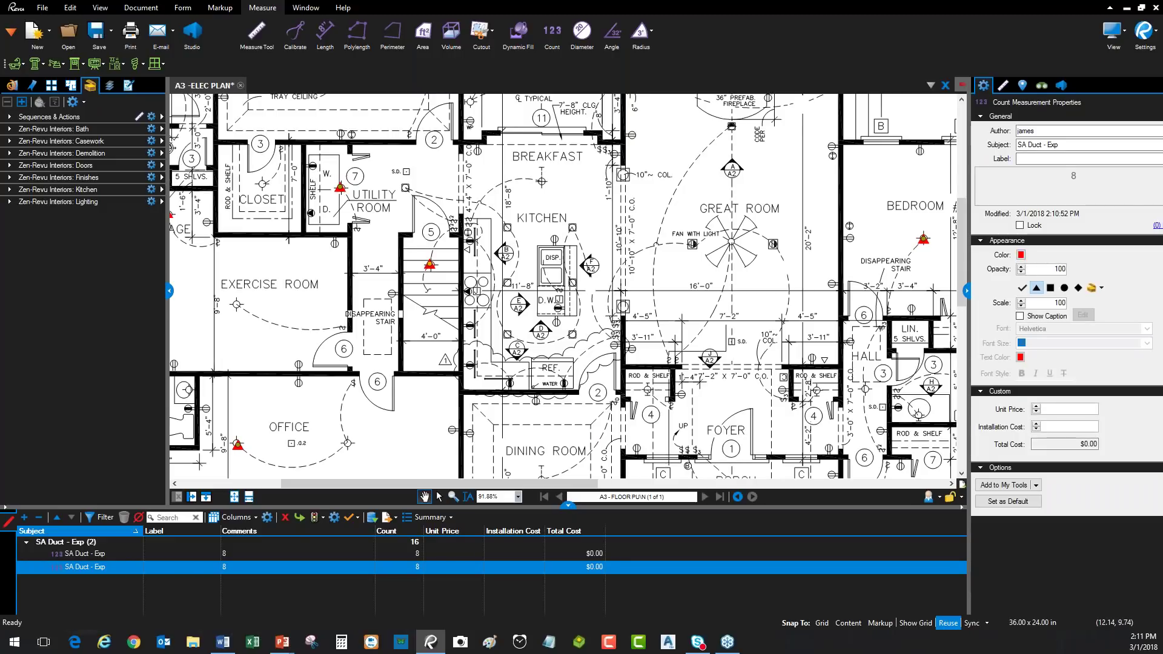
scroll(424, 270, "up", 2)
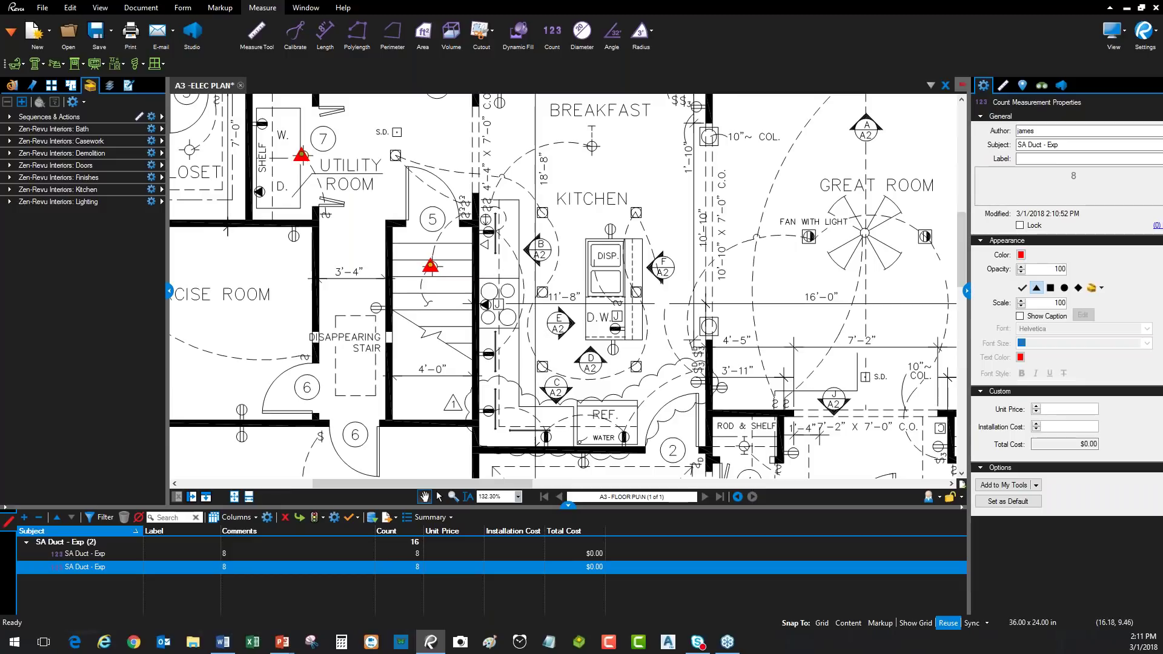
Change the selected count's markers to yellow circles and inspect them on the floor plan.
left_click(1022, 255)
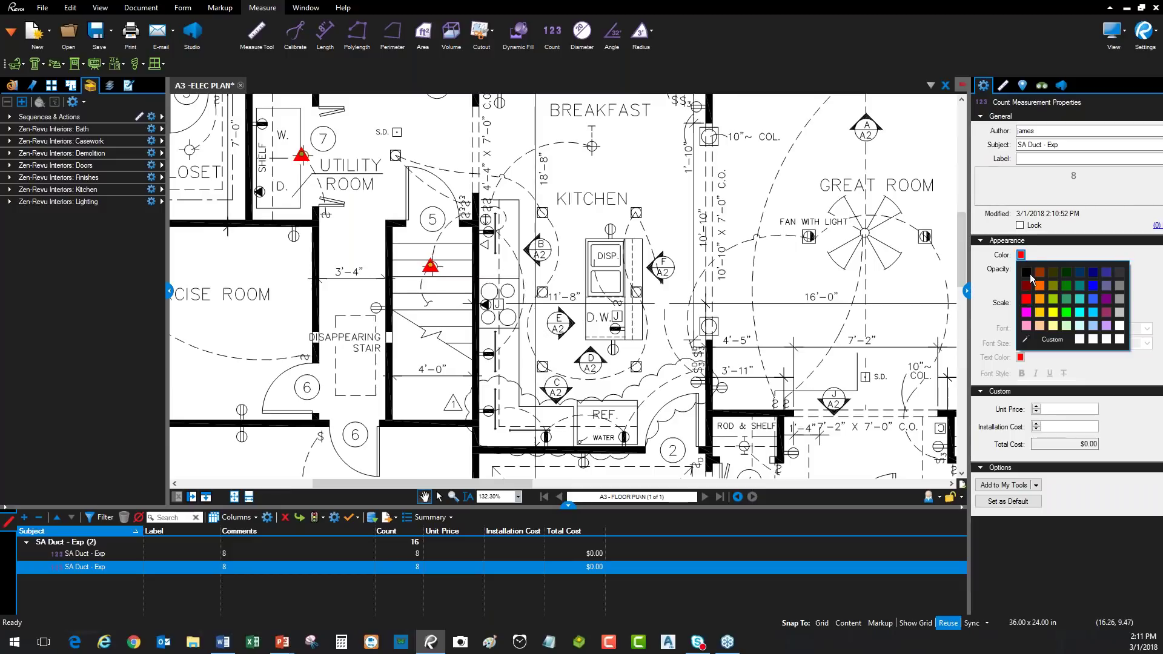
left_click(1053, 314)
left_click(1066, 290)
scroll(393, 259, "up", 3)
scroll(393, 258, "down", 5)
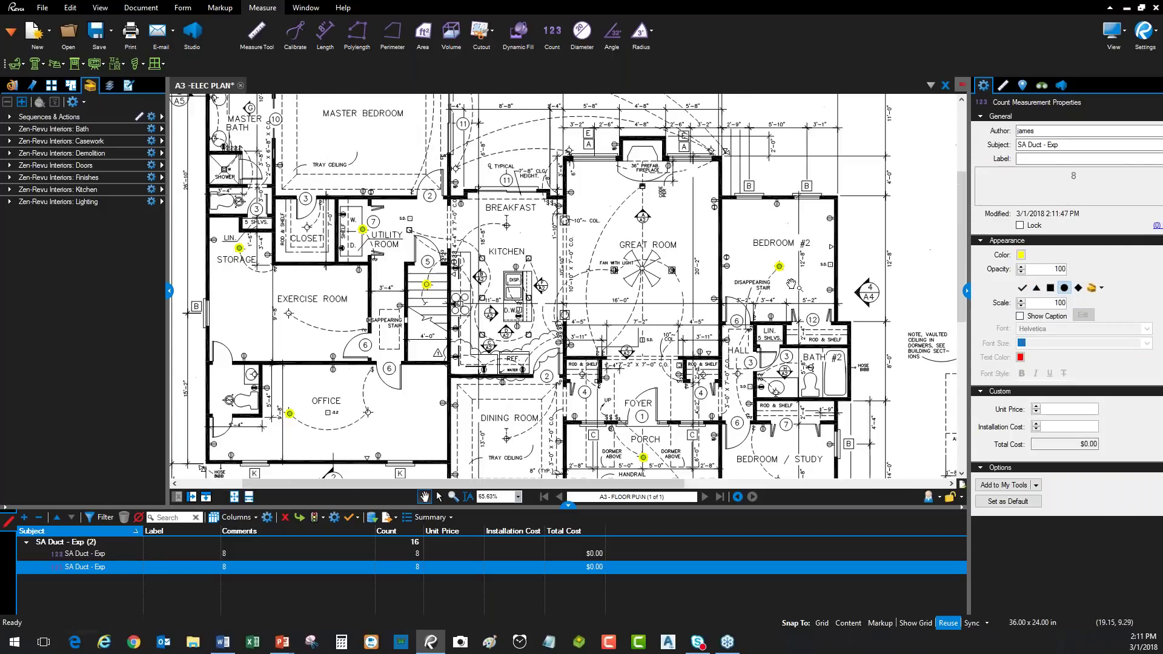
scroll(792, 284, "up", 4)
scroll(787, 252, "down", 1)
scroll(591, 289, "down", 6)
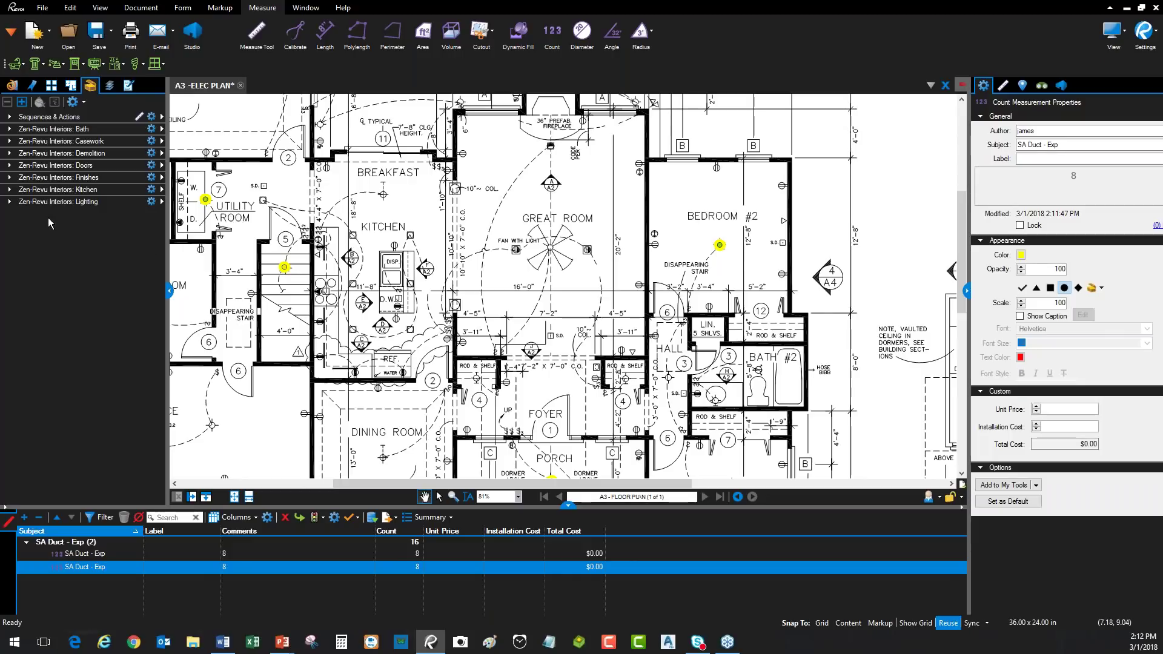
Look through the count tools in the Zen-Revu Interiors: Lighting tool set.
left_click(11, 202)
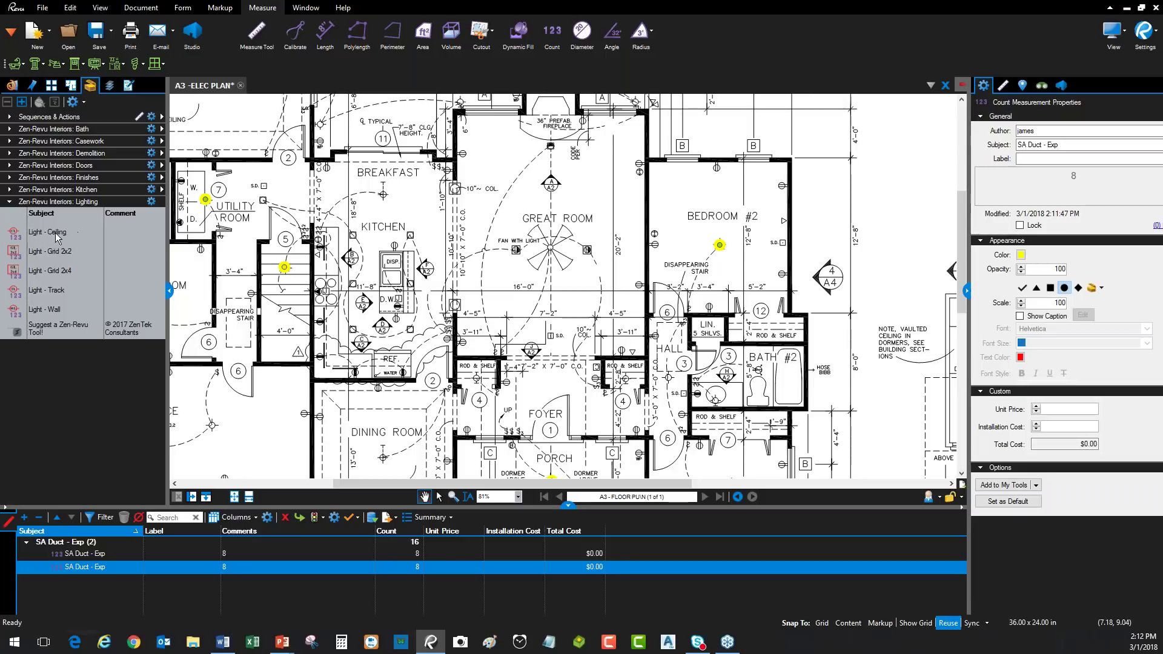
left_click(9, 202)
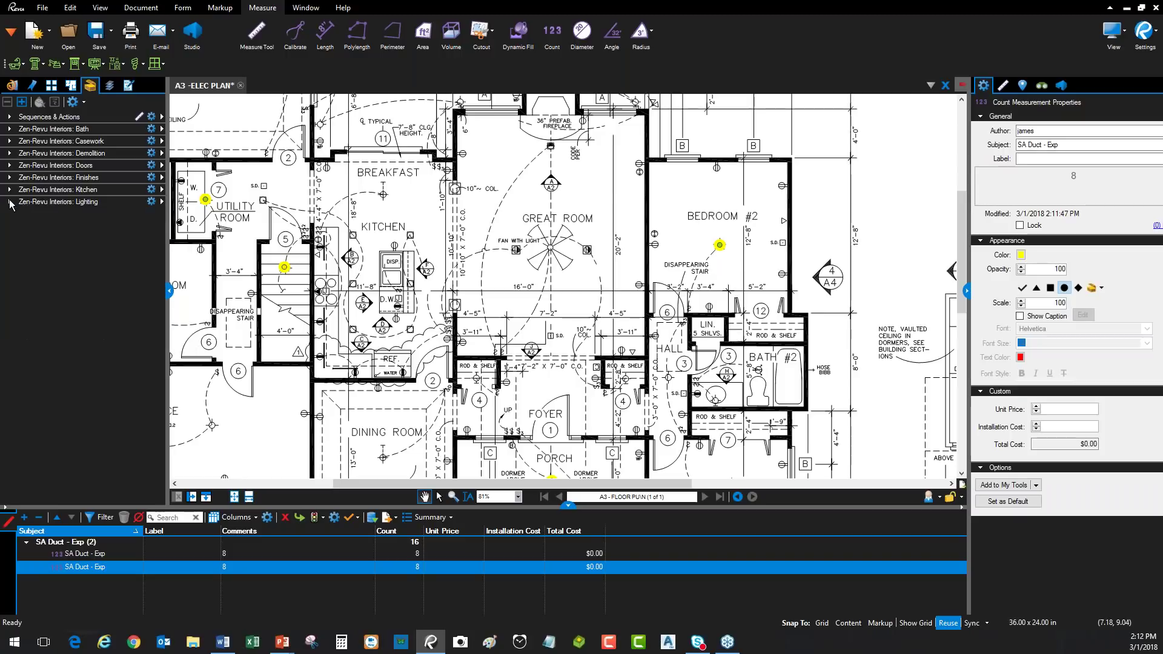
left_click(43, 203)
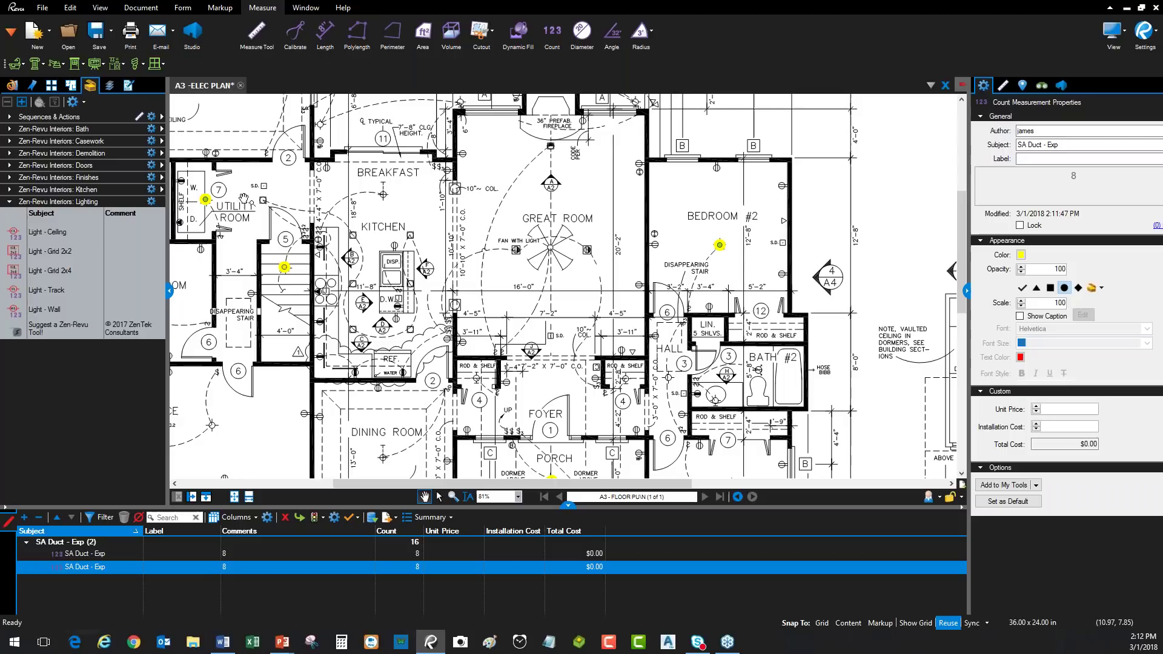
left_click(9, 202)
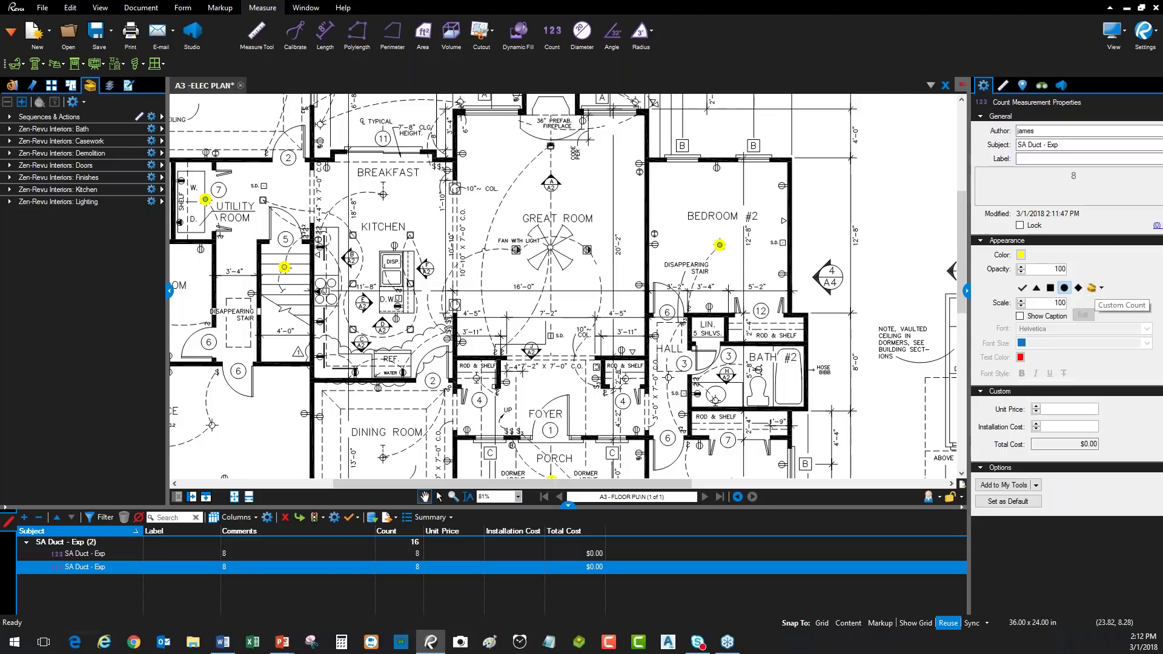
Shrink the program window and apply the custom count Light - Ceiling from the Lighting tool set to the selected count.
left_click(1142, 7)
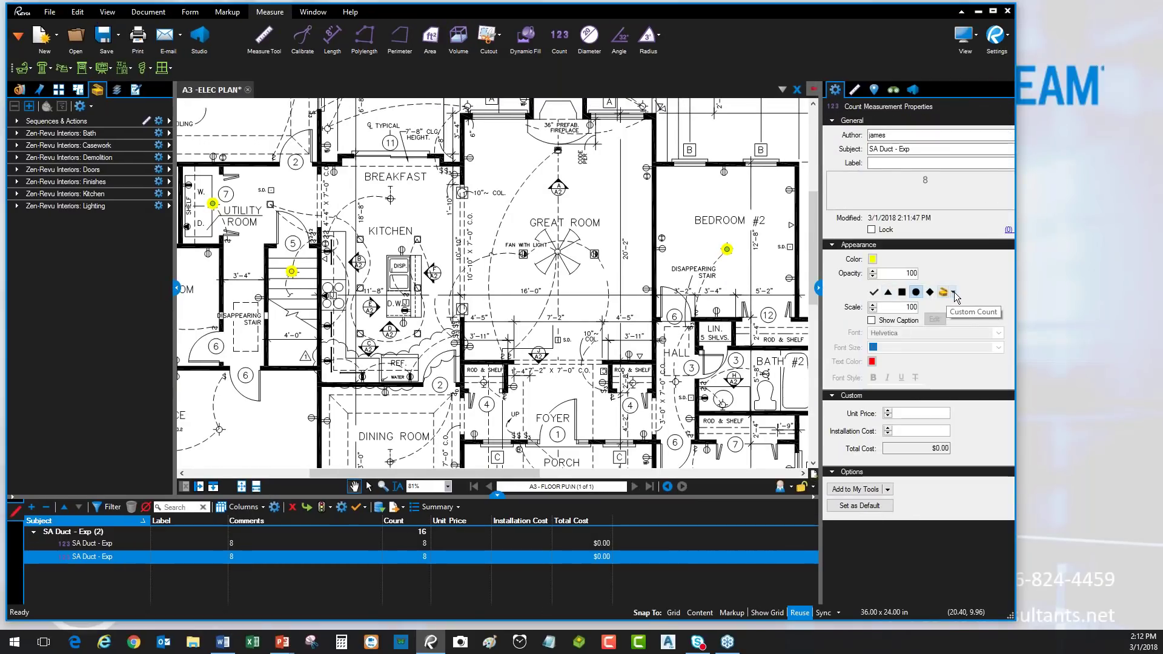
left_click(954, 293)
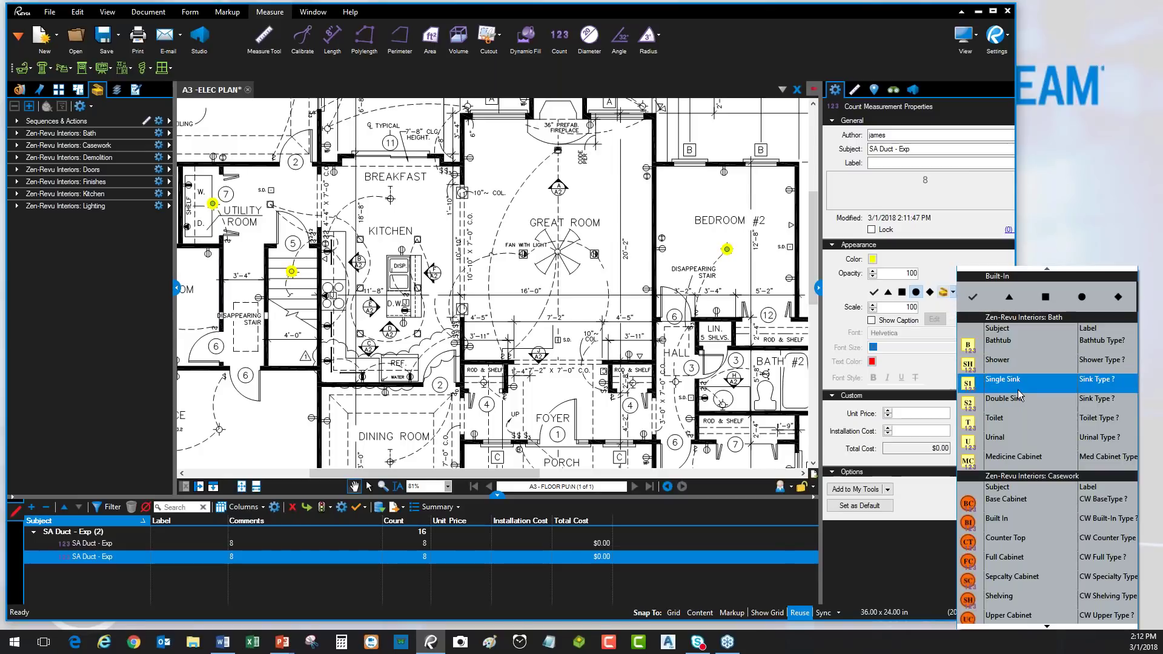
scroll(1028, 418, "down", 2)
scroll(1028, 423, "up", 2)
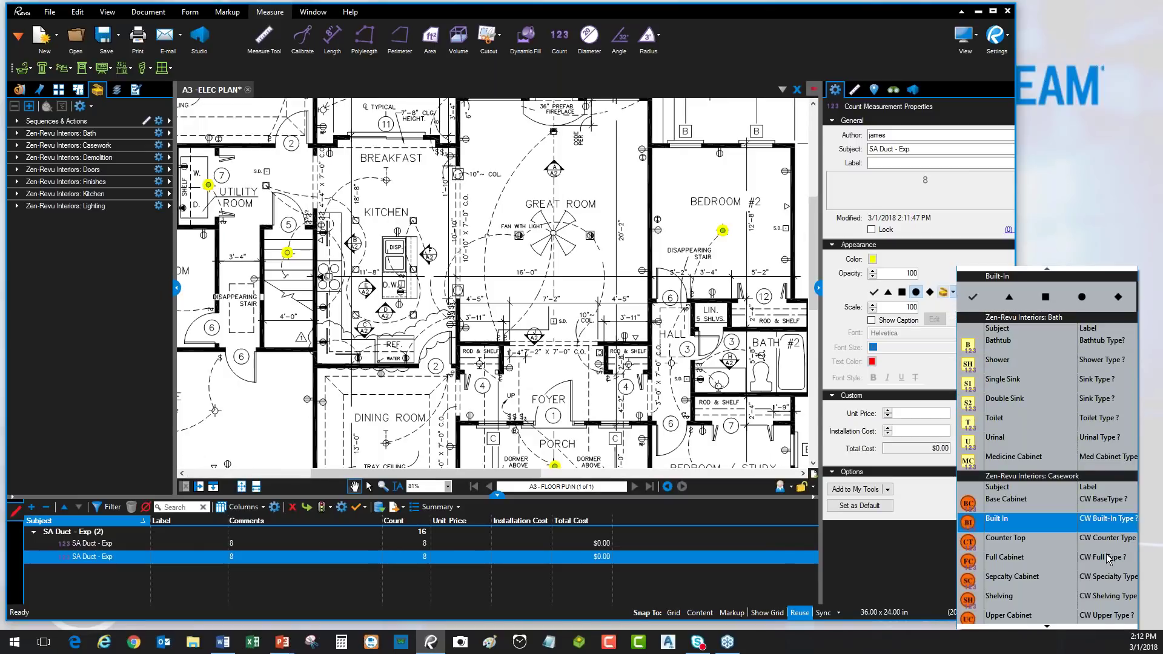
left_click(1051, 627)
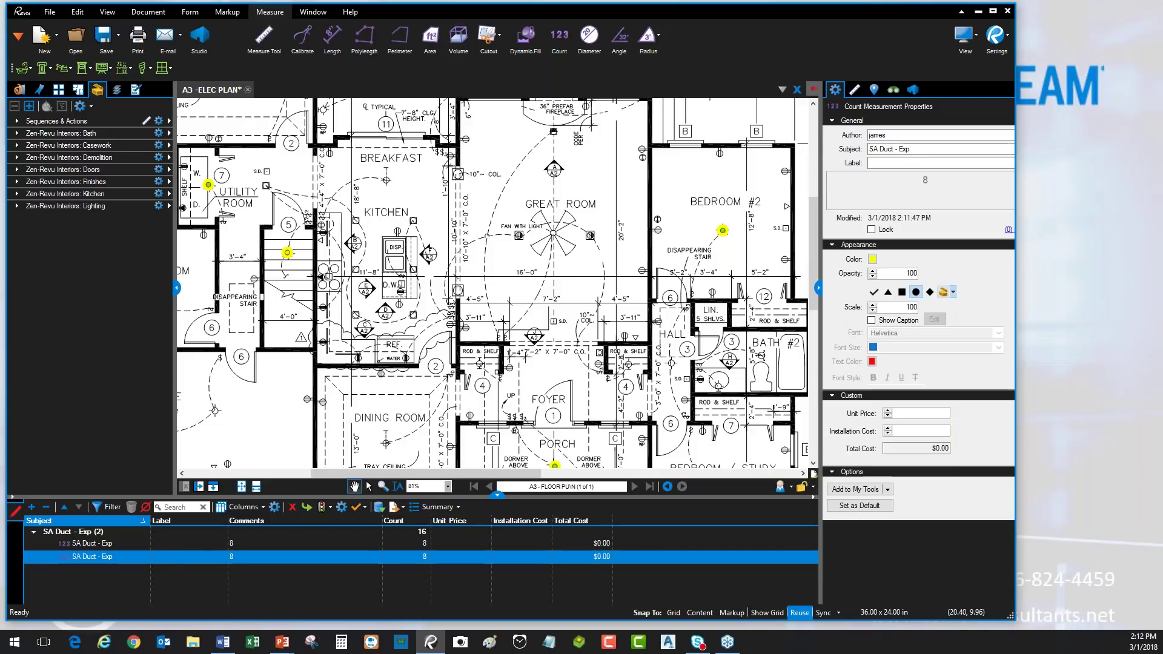
left_click(1043, 524)
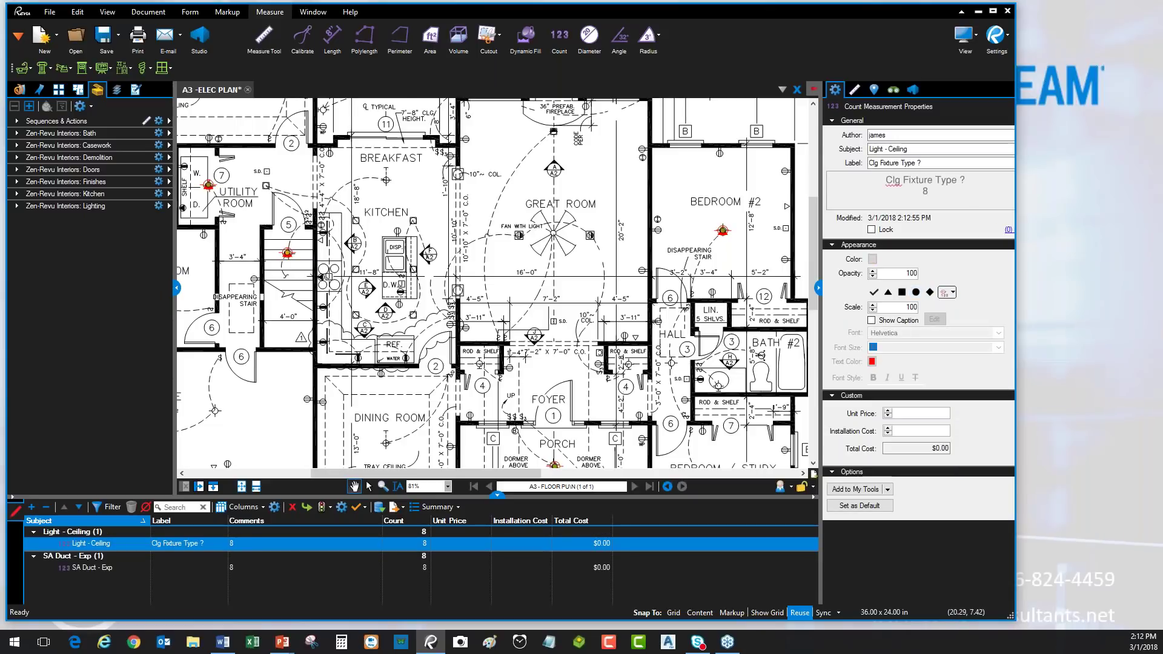
Change the selected ceiling light count's label to Clg Fixture Type A1, maximize the program window and deselect the count.
left_click_drag(916, 150, 868, 149)
key("Tab")
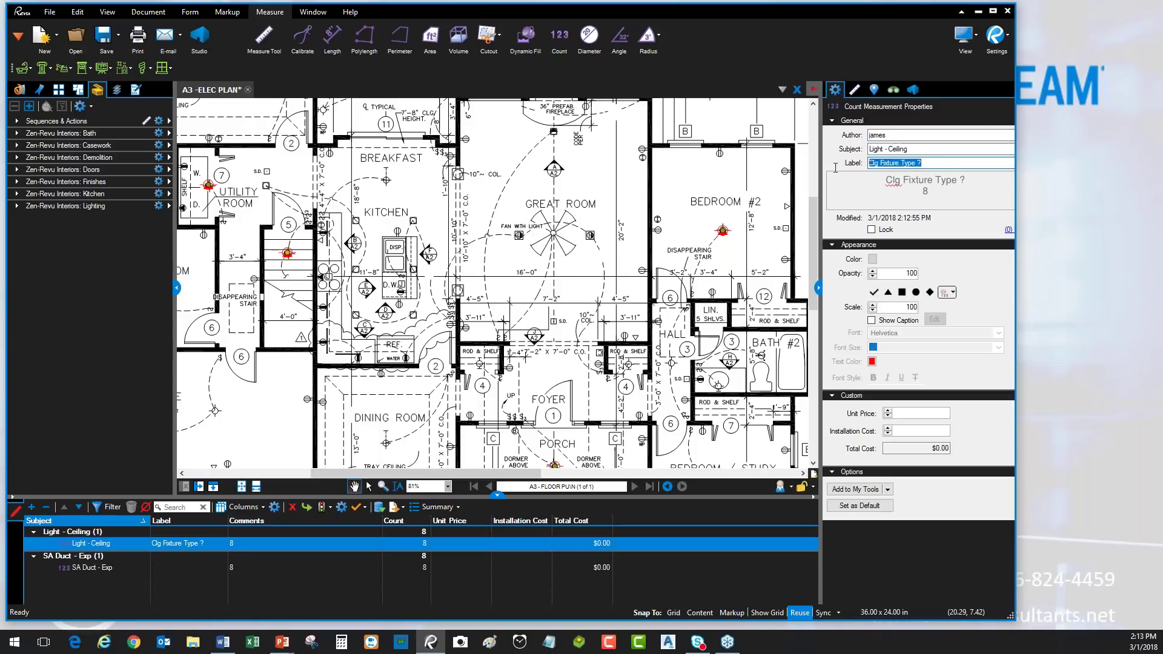
left_click(929, 164)
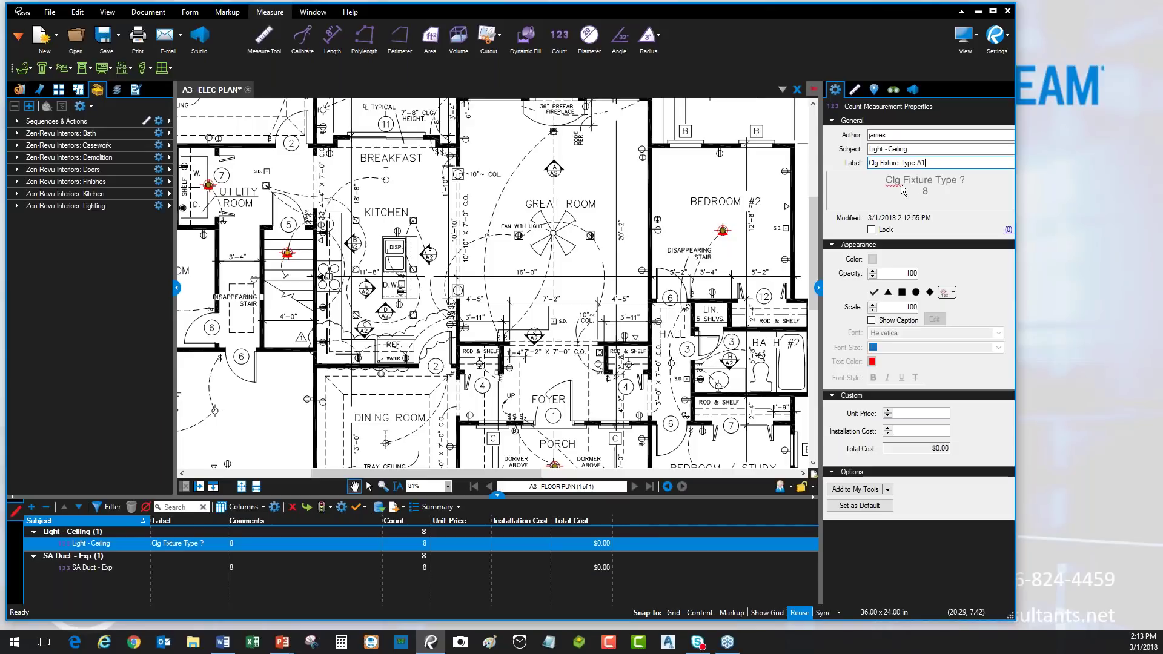
left_click(896, 149)
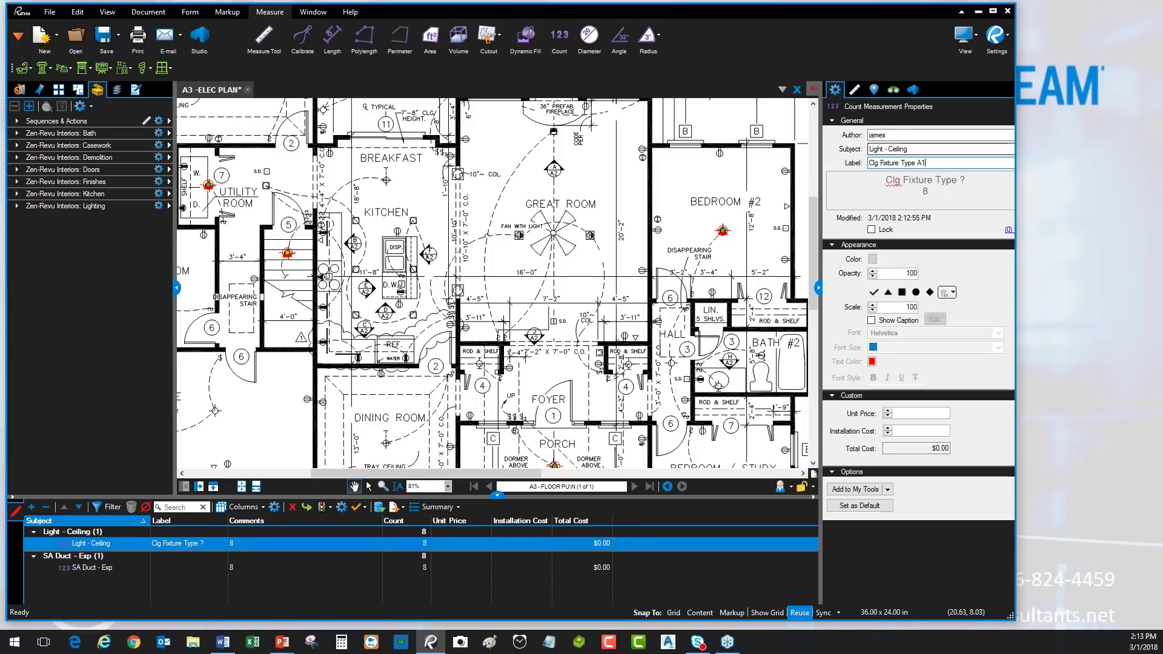
left_click(993, 11)
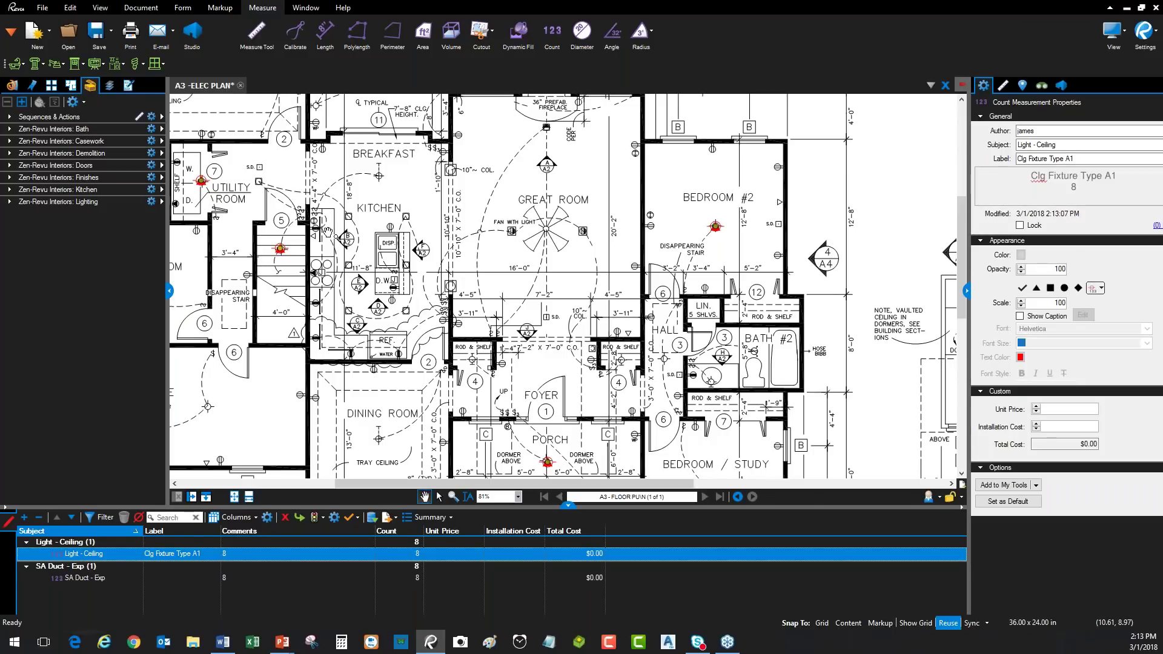
key("Escape")
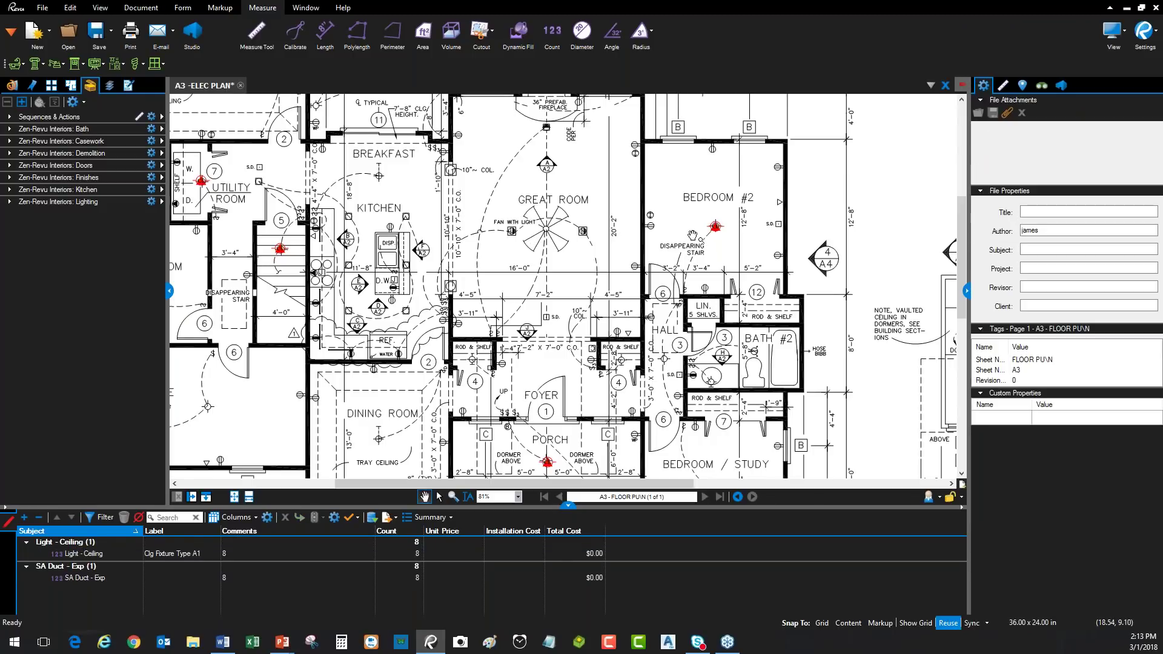
Delete the SA Duct - Exp count from the markups list.
scroll(299, 234, "up", 7)
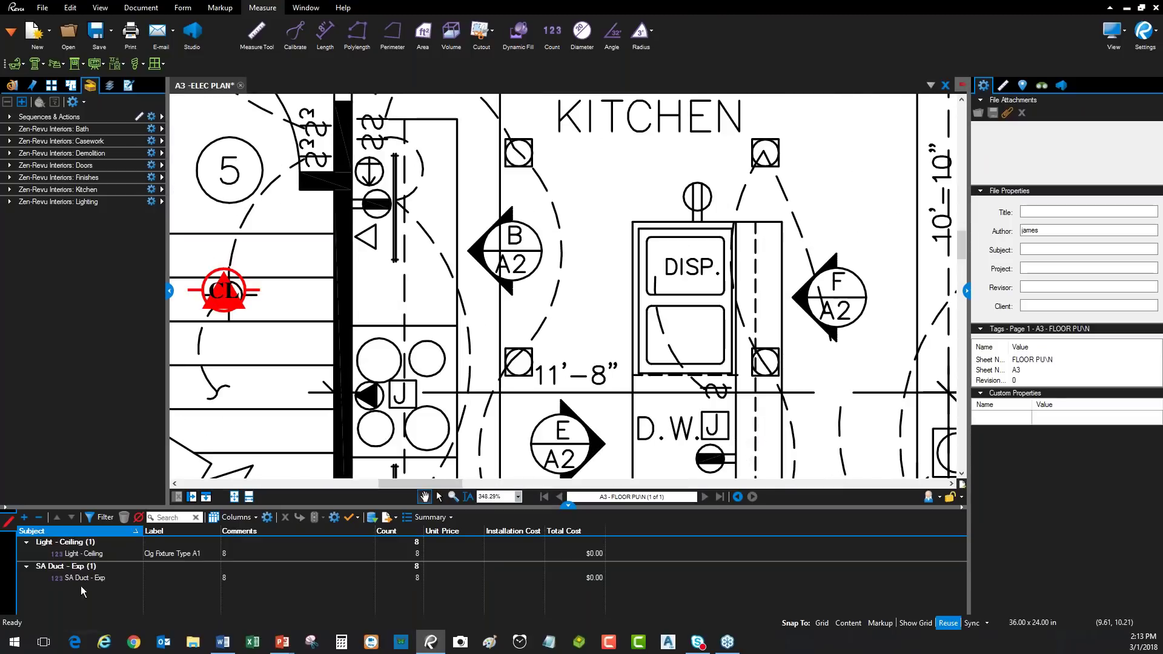
right_click(83, 583)
left_click(109, 597)
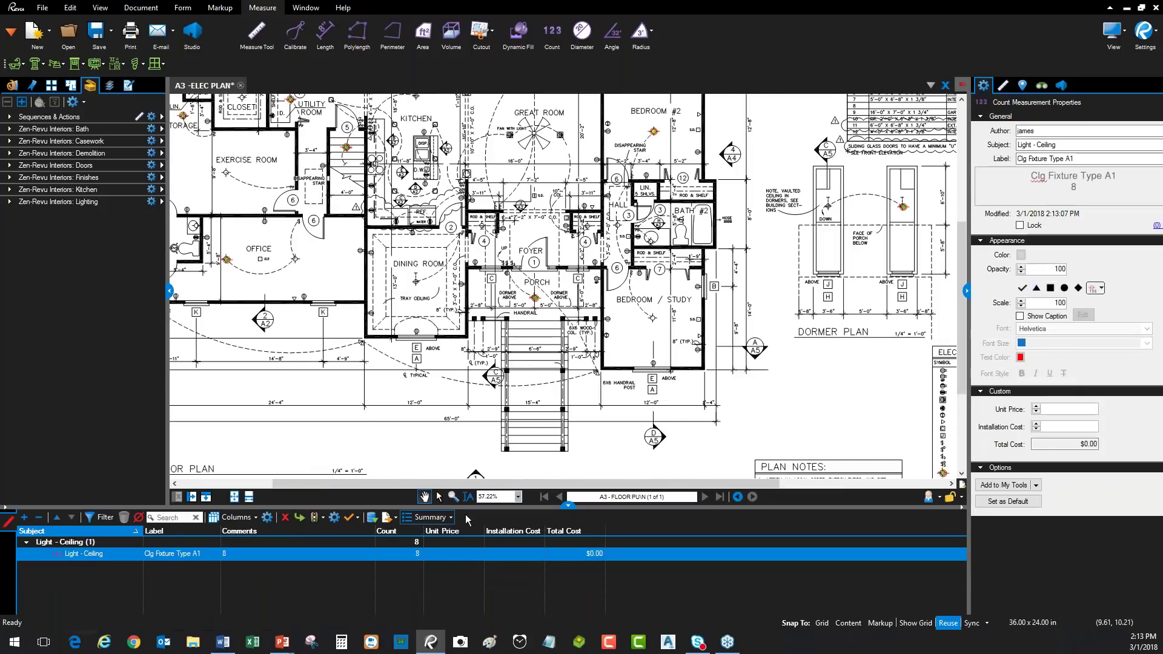
left_click_drag(499, 248, 551, 303)
key("Escape")
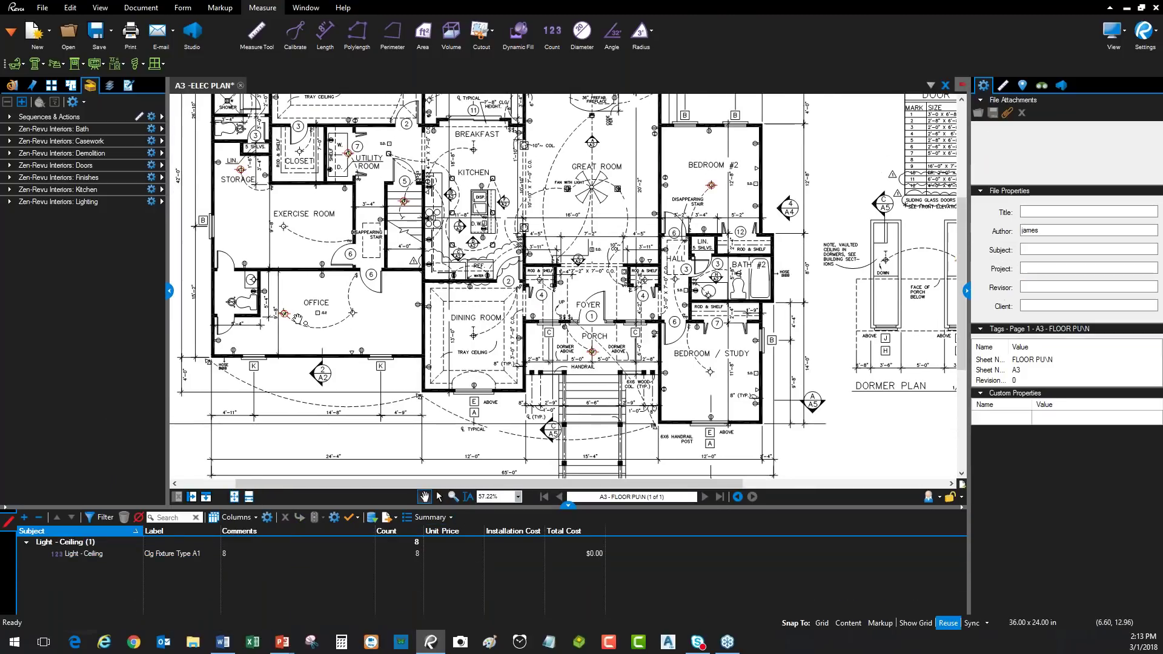
Examine the custom ceiling light markers in the office and at the porch on the floor plan.
scroll(283, 317, "up", 5)
scroll(282, 317, "up", 3)
scroll(283, 317, "down", 4)
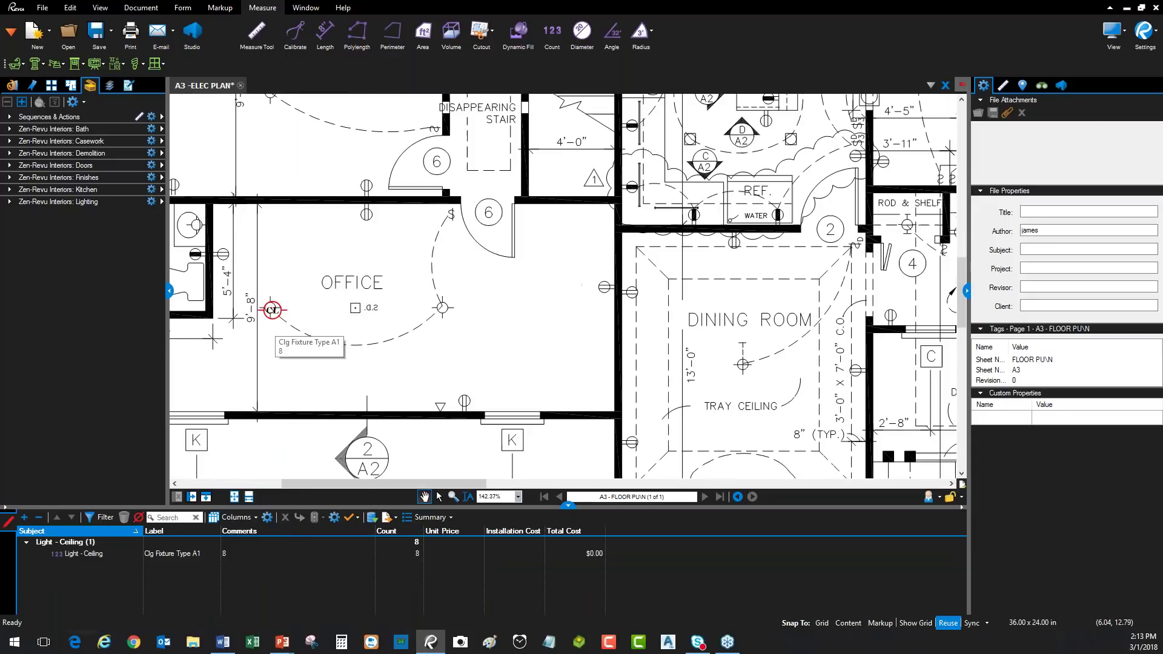
scroll(579, 274, "up", 3)
scroll(578, 275, "down", 3)
scroll(631, 352, "up", 1)
scroll(631, 351, "down", 1)
scroll(631, 351, "up", 3)
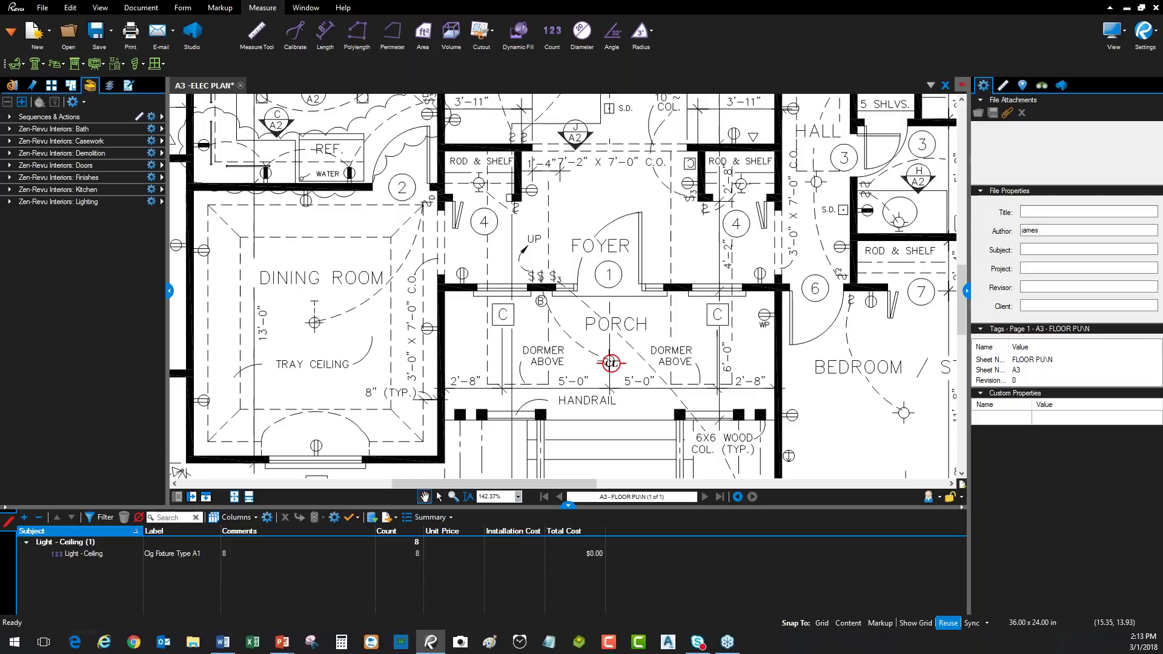
Enlarge the markups list and set the Light - Ceiling count's unit price to 24.98 and installation cost to 50.
left_click(461, 556)
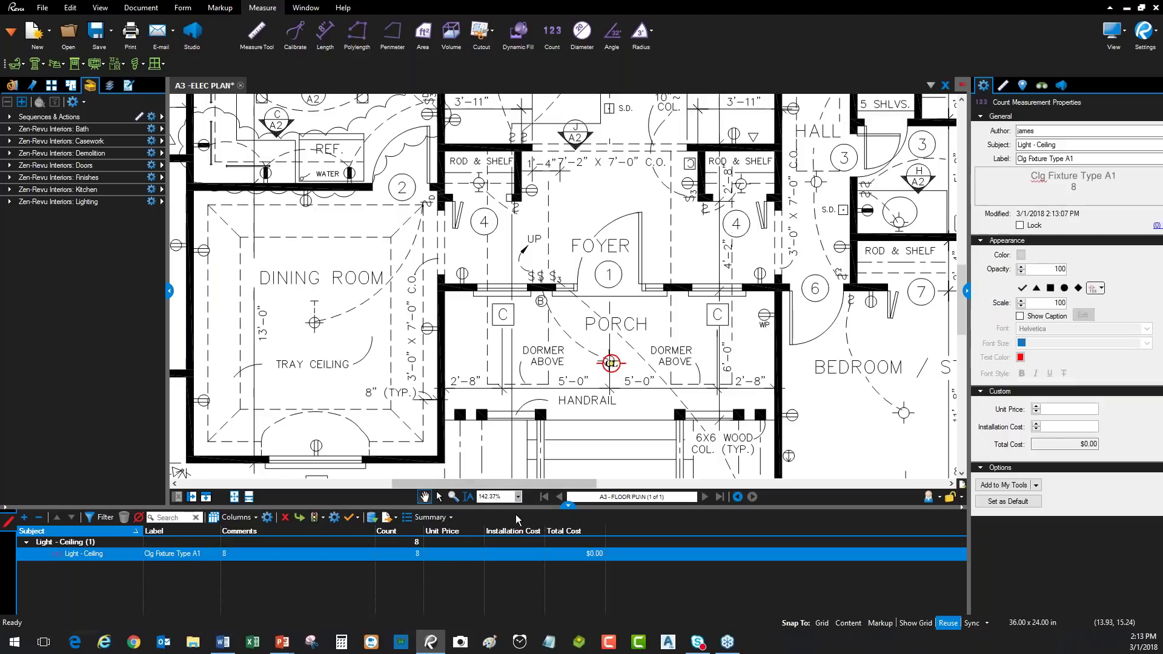
left_click_drag(514, 507, 515, 432)
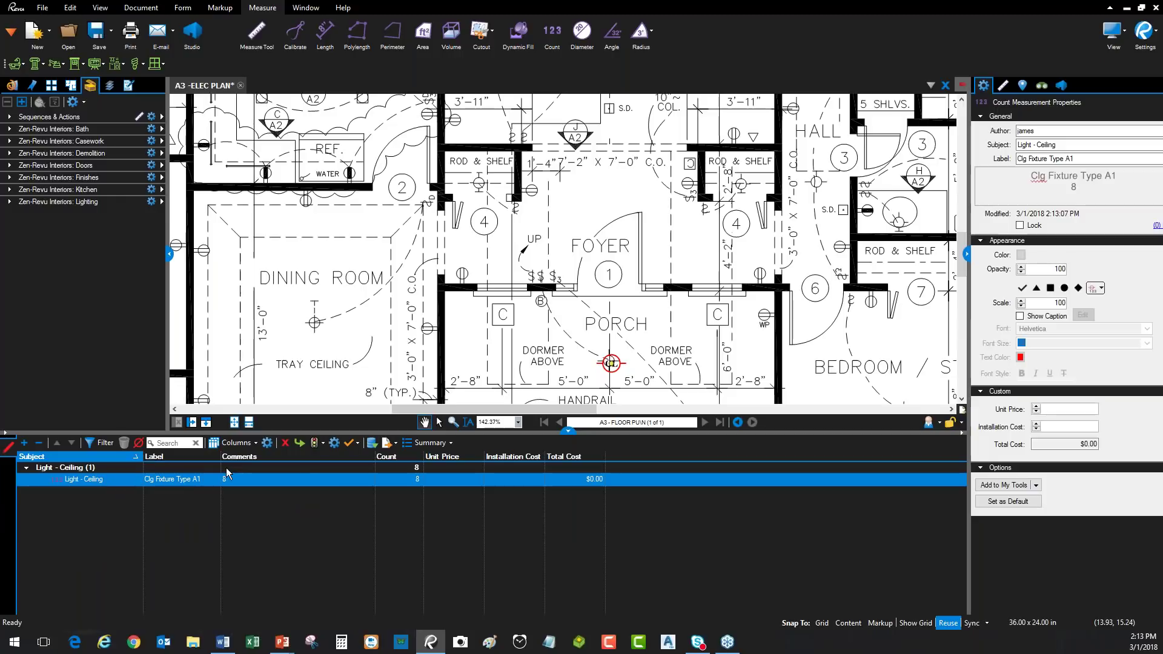
left_click(460, 482)
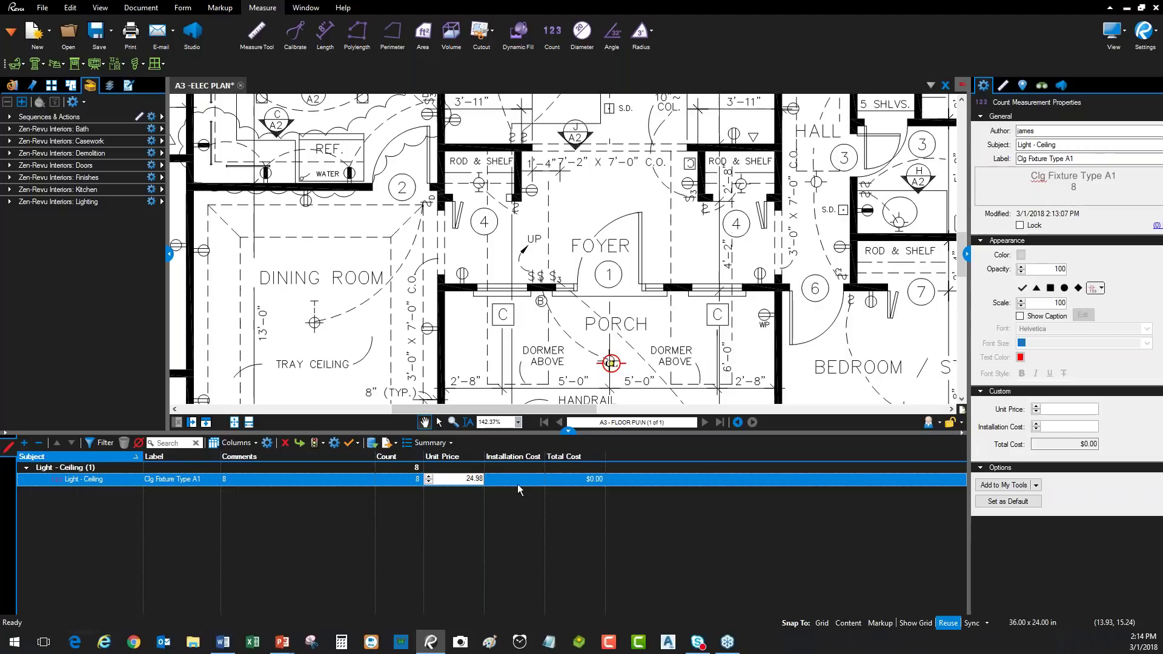
key("Return")
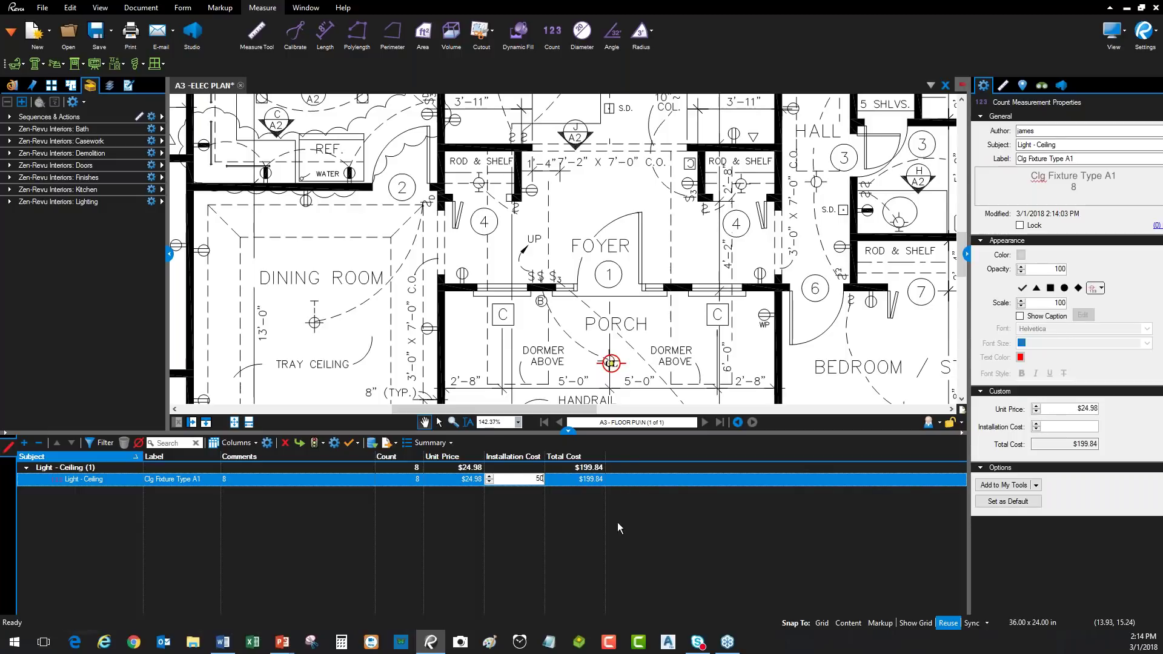
type("50")
left_click(597, 520)
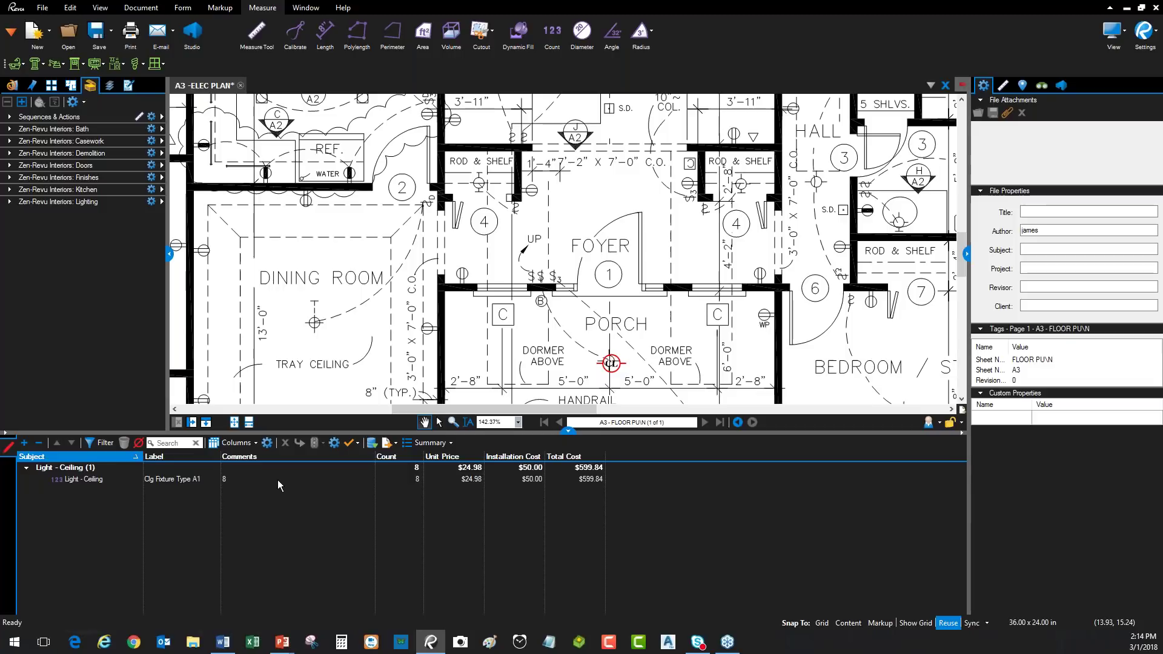
Resume the Light - Ceiling count from its porch marker and add markers in the dining room, office and exercise room and two in the great room.
left_click(203, 481)
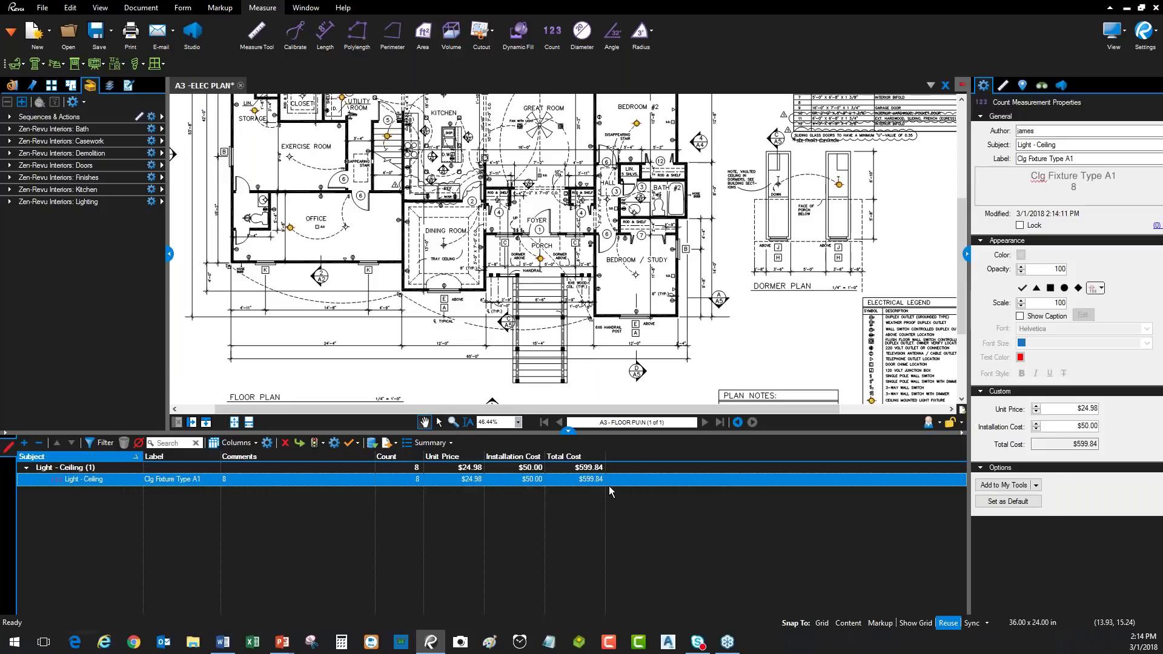
scroll(524, 262, "up", 5)
left_click_drag(596, 265, 656, 287)
left_click(655, 285)
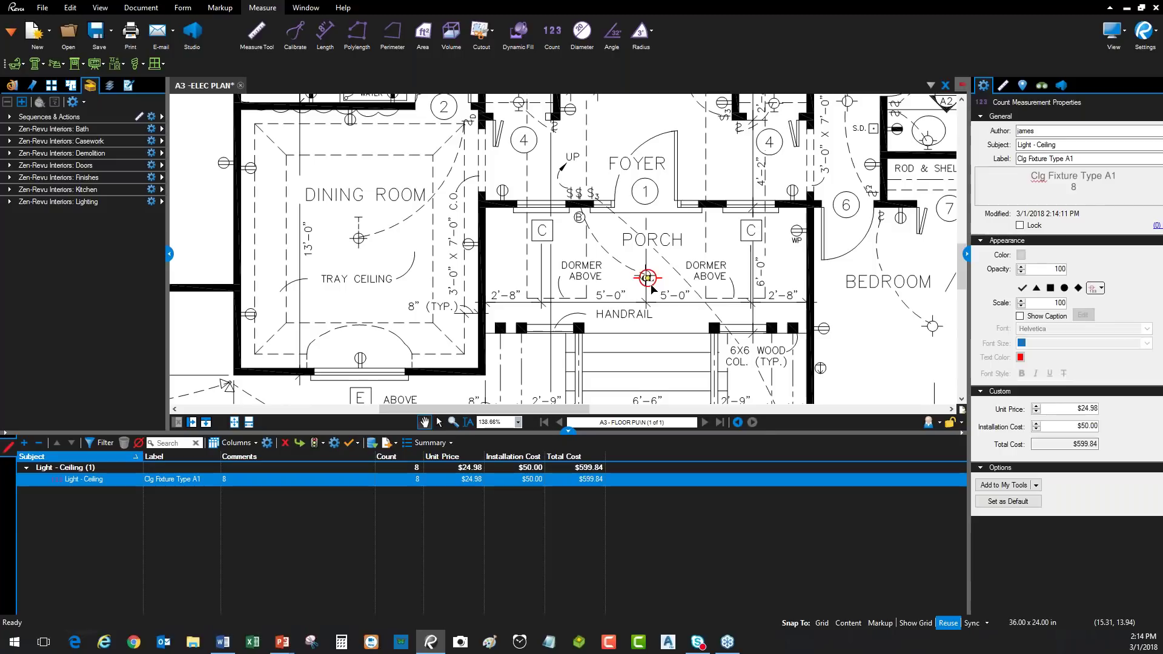
right_click(652, 282)
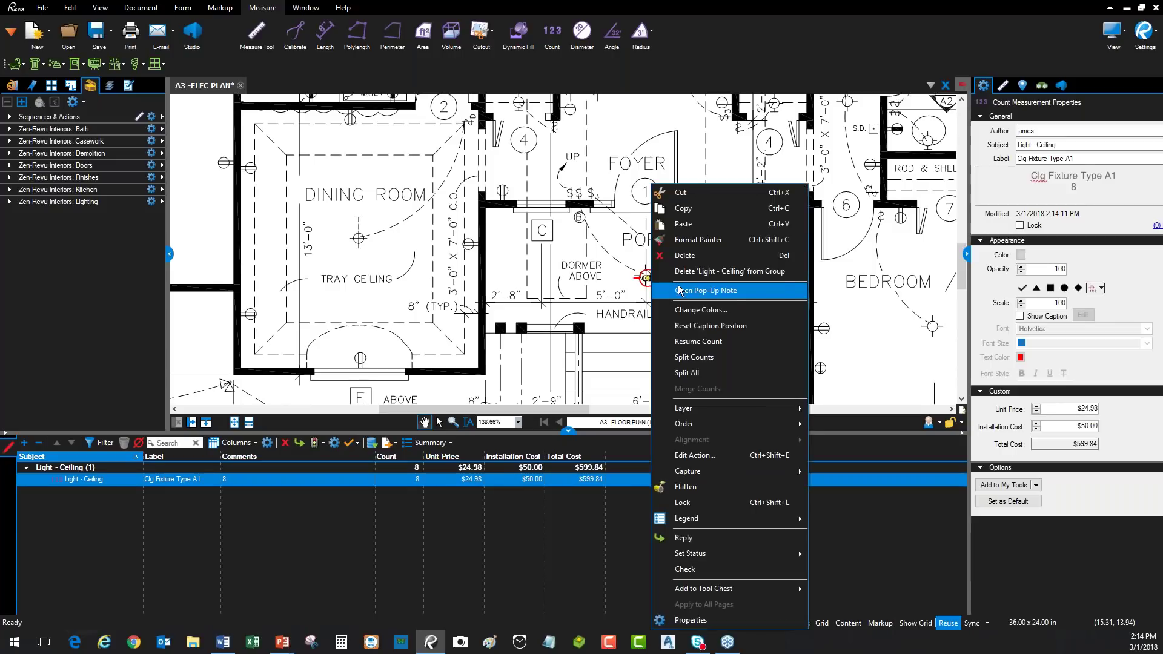
left_click(706, 342)
scroll(619, 292, "down", 3)
left_click(519, 298)
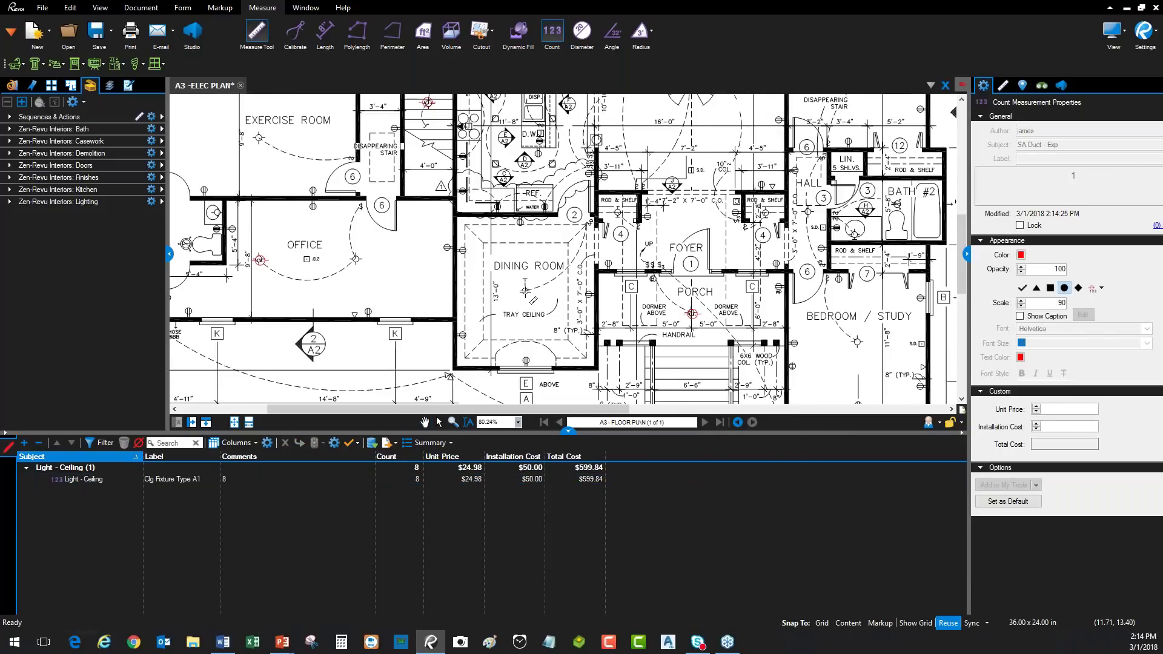
left_click(398, 262)
scroll(327, 243, "down", 1)
left_click(324, 243)
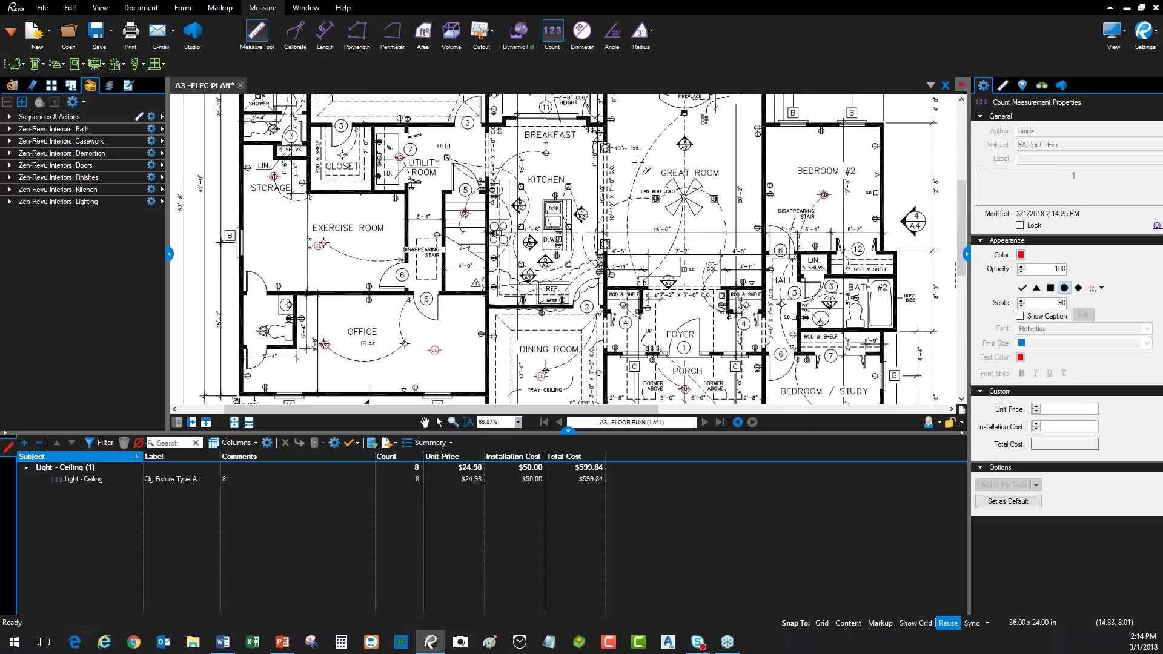
left_click(630, 165)
key("Escape")
right_click(662, 208)
left_click(531, 235)
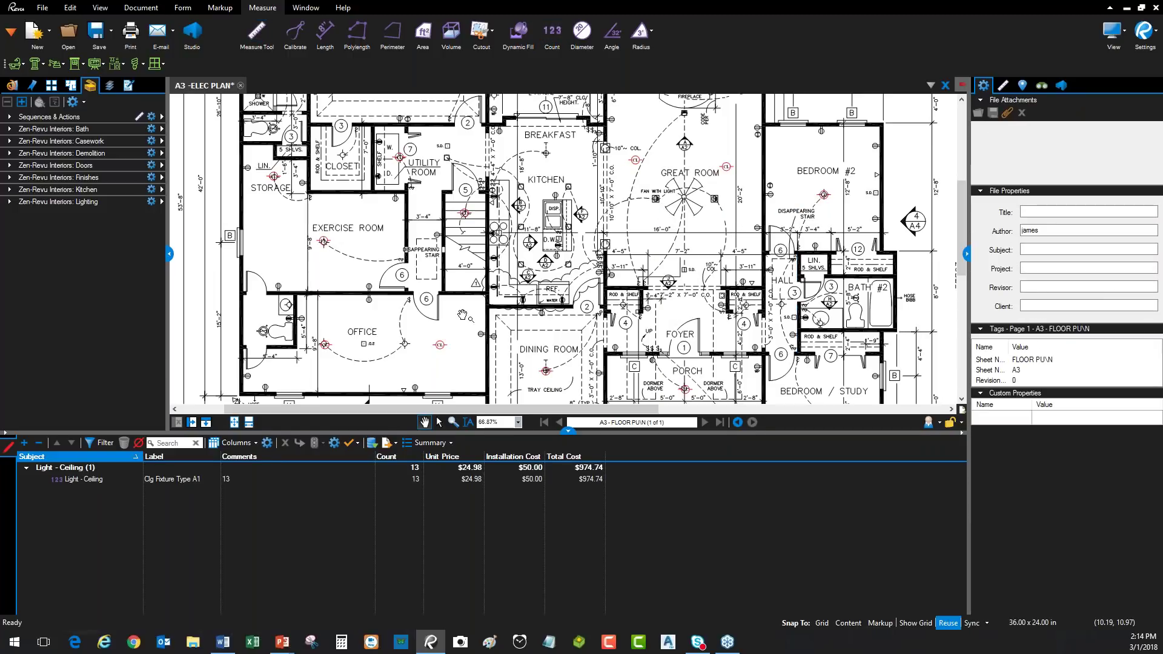
Review the updated Light - Ceiling count in the markups list and the options of its Bedroom #2 marker.
left_click(410, 480)
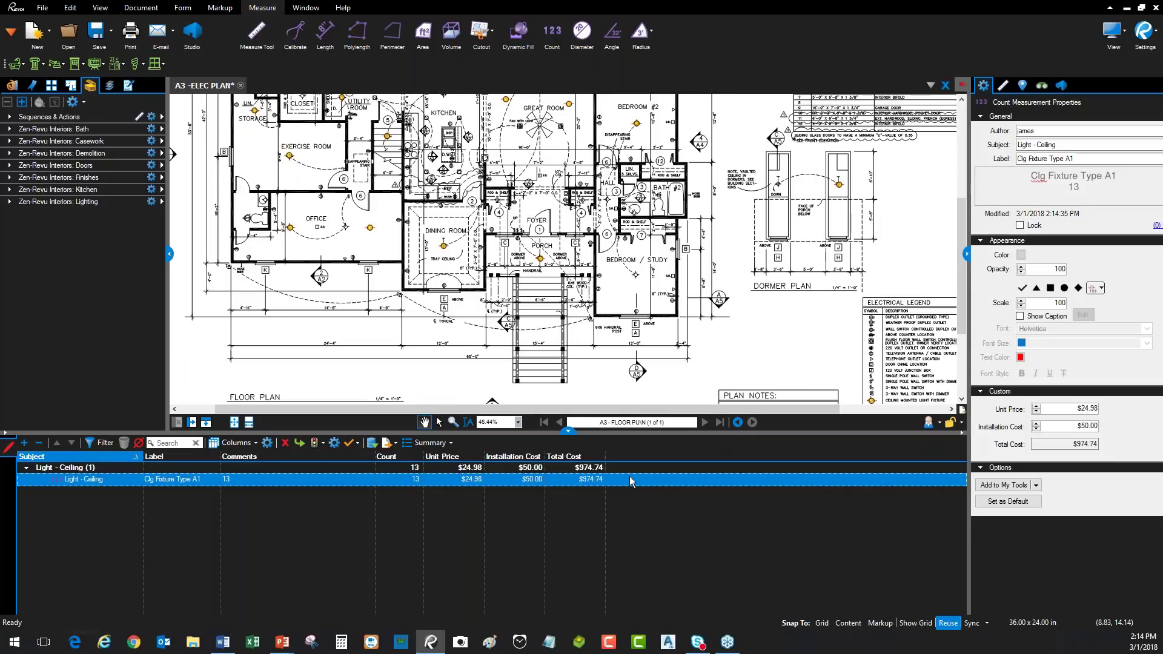
key("Escape")
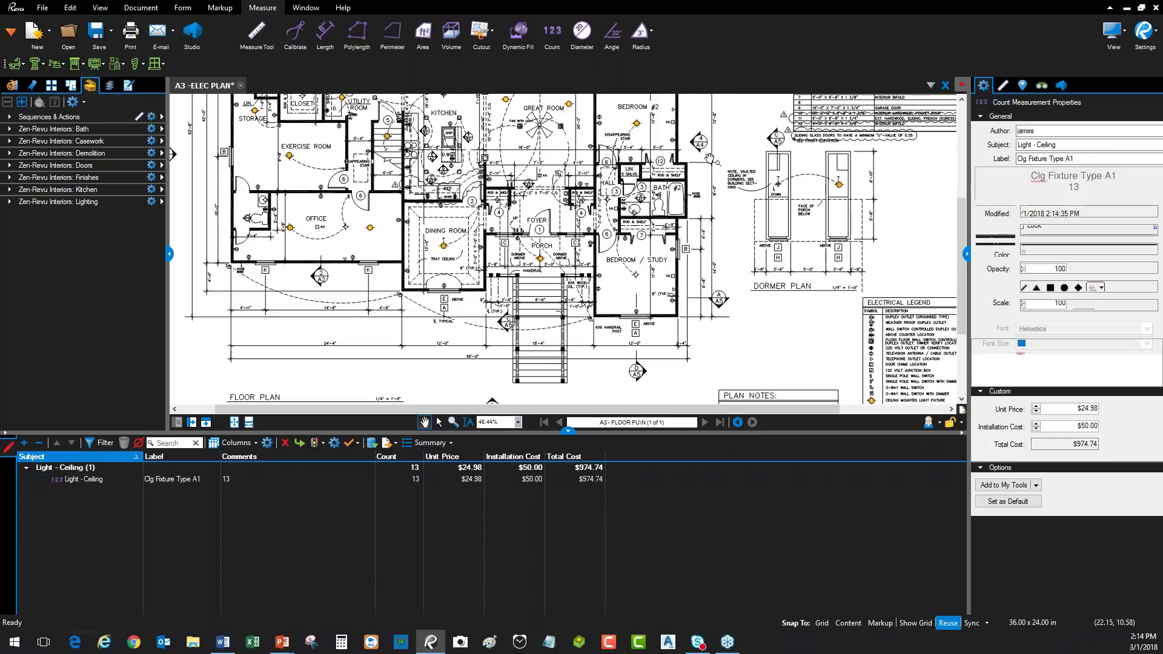
right_click(637, 125)
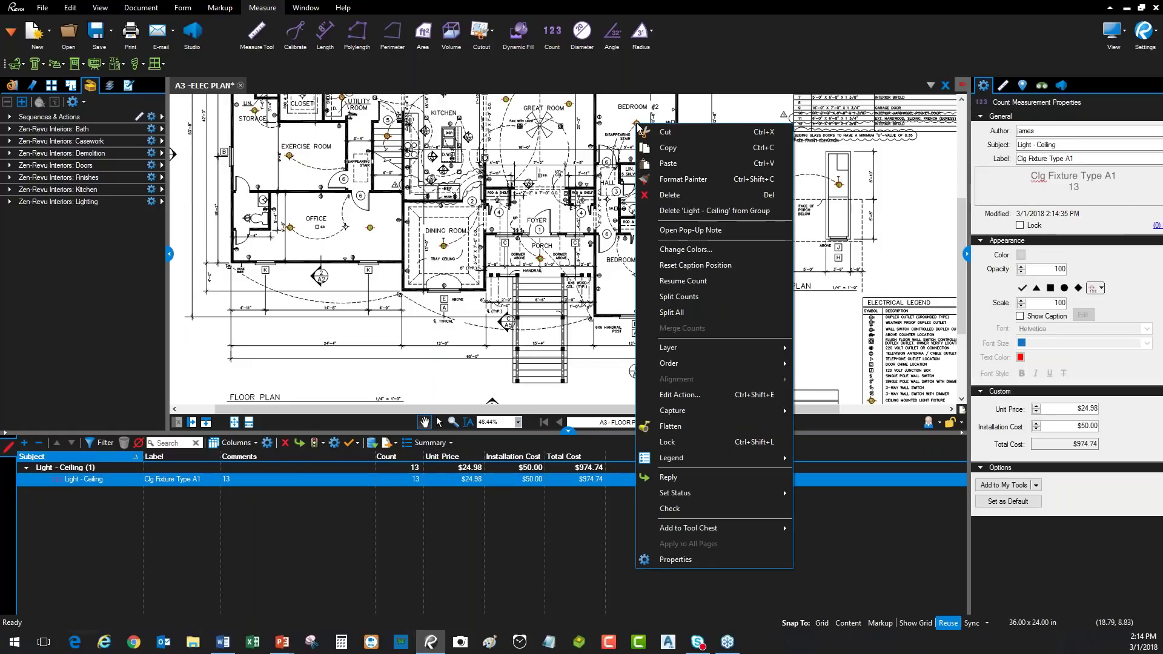
key("Escape")
left_click(636, 125)
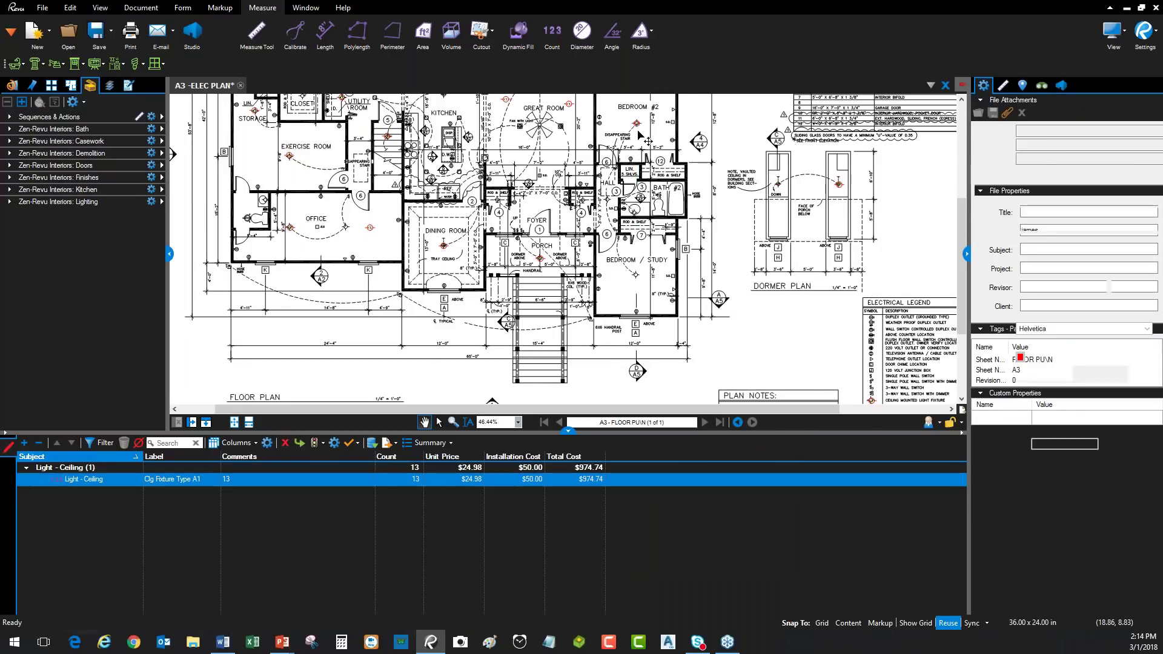
key("Escape")
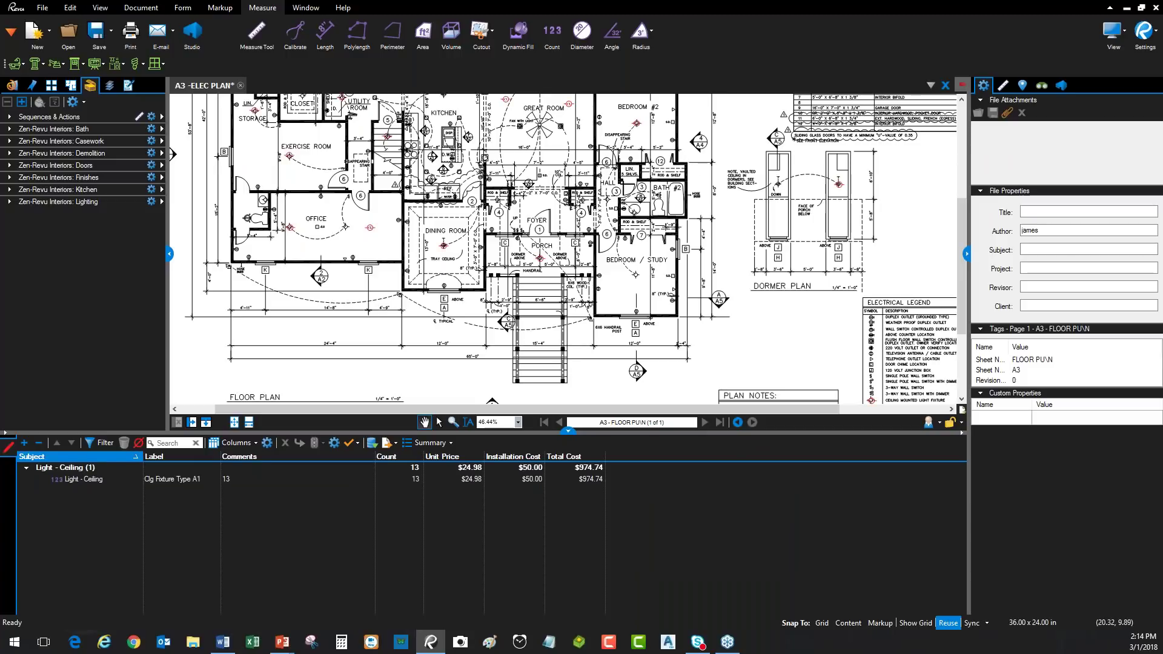
Try deleting the count through its Bedroom #2 marker, and undo the deletion.
scroll(646, 131, "up", 5)
scroll(619, 182, "up", 5)
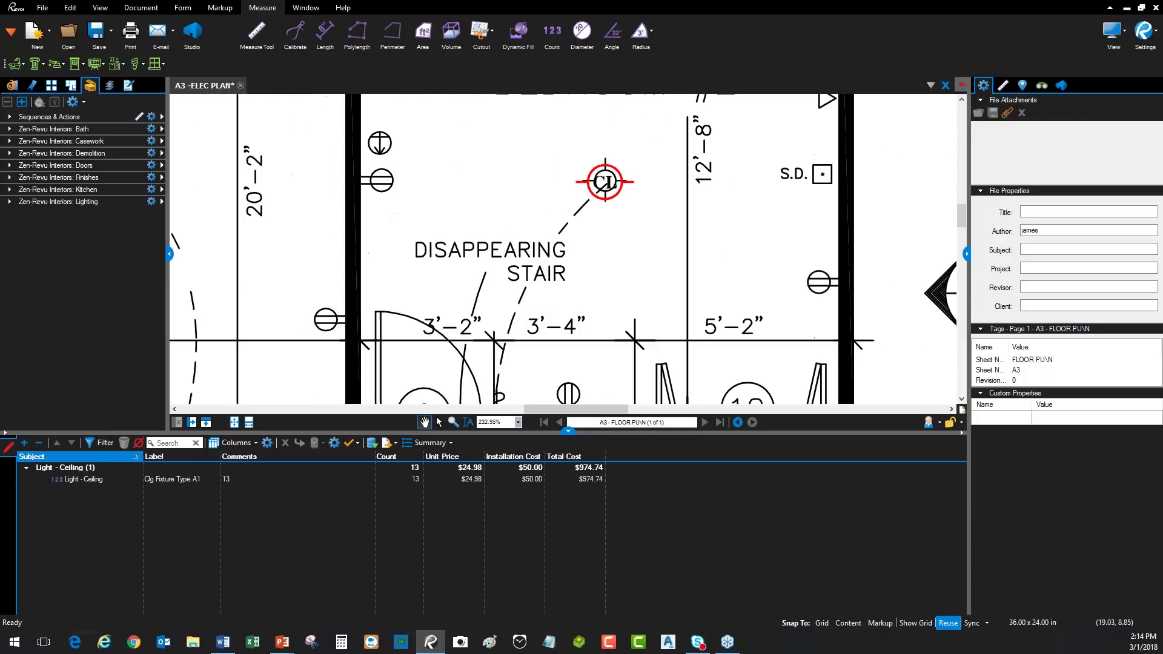
right_click(624, 177)
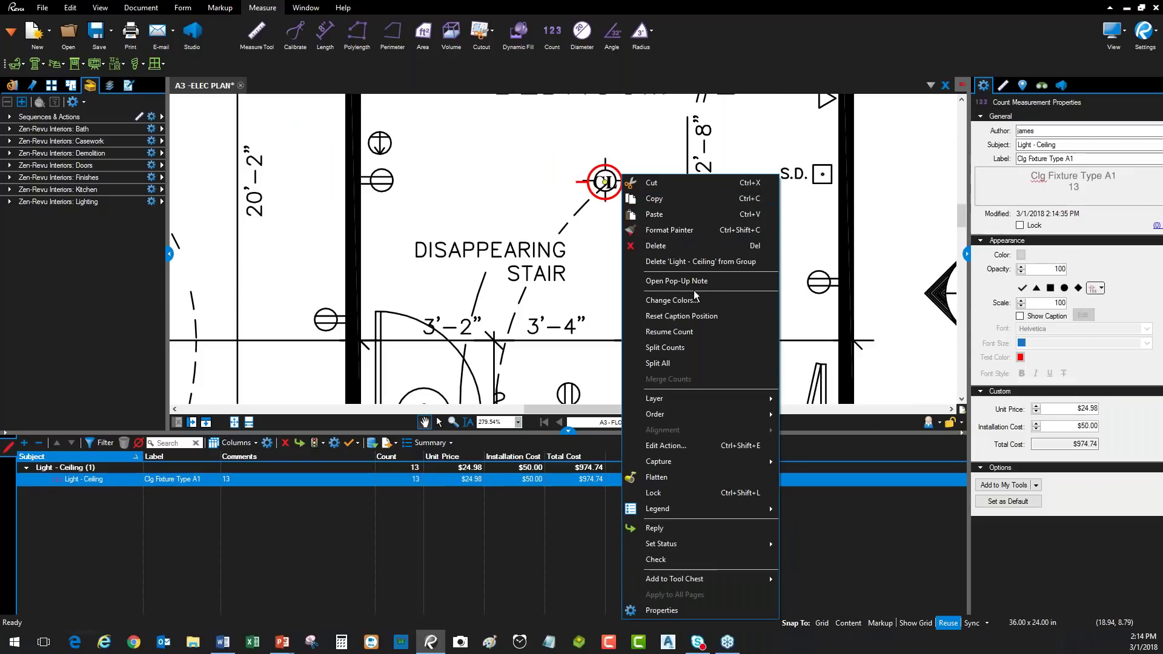
left_click(654, 240)
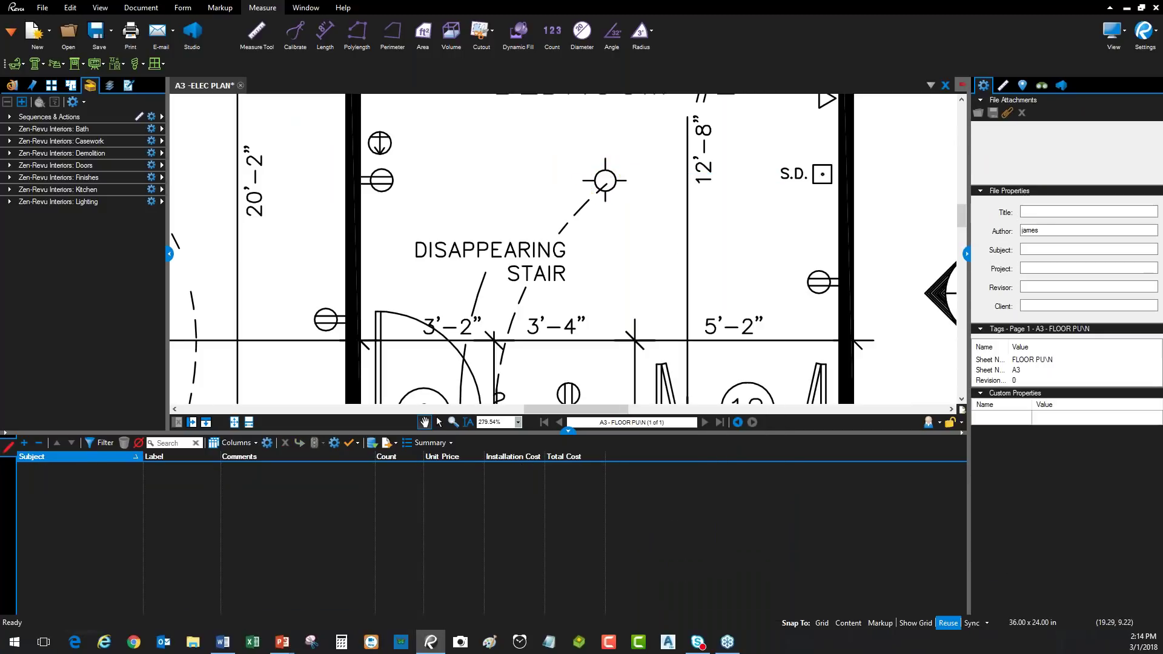
key("ctrl+z")
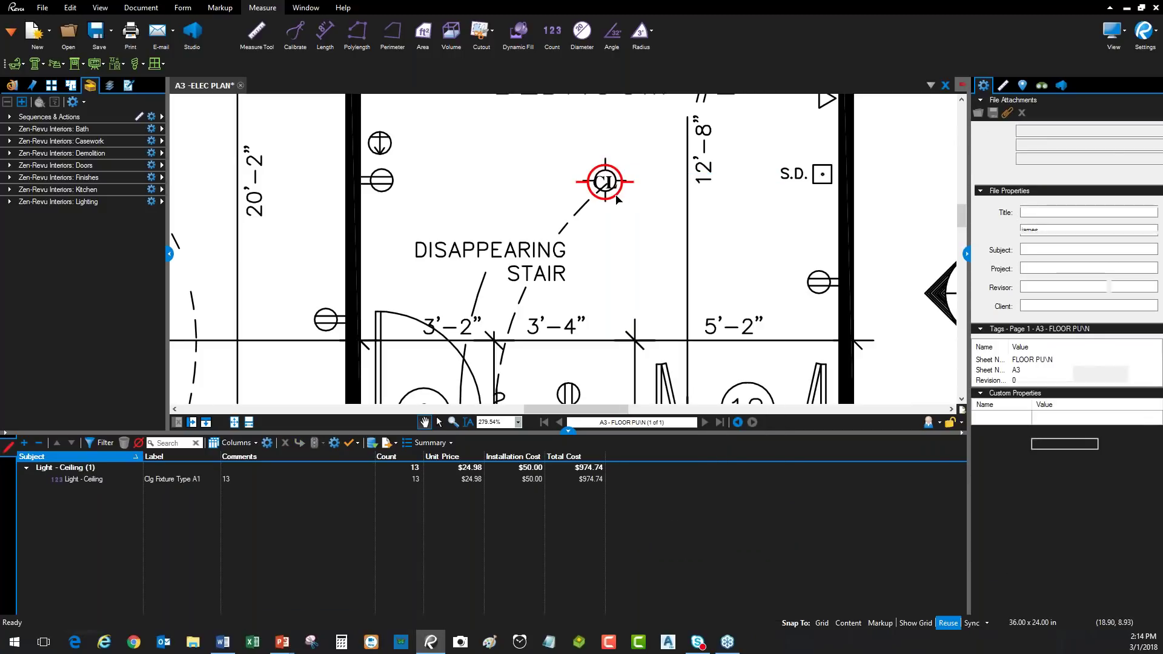
Split the Bedroom #2 marker off from the Light - Ceiling count and delete that single marker.
right_click(616, 195)
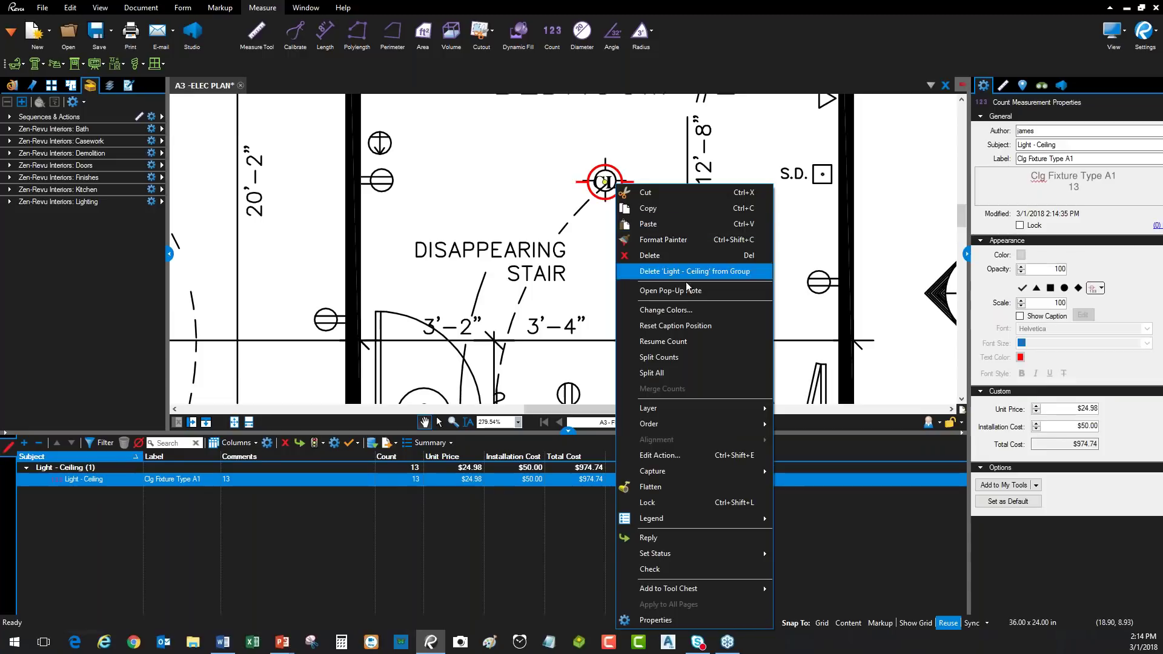
left_click(681, 358)
left_click(618, 197)
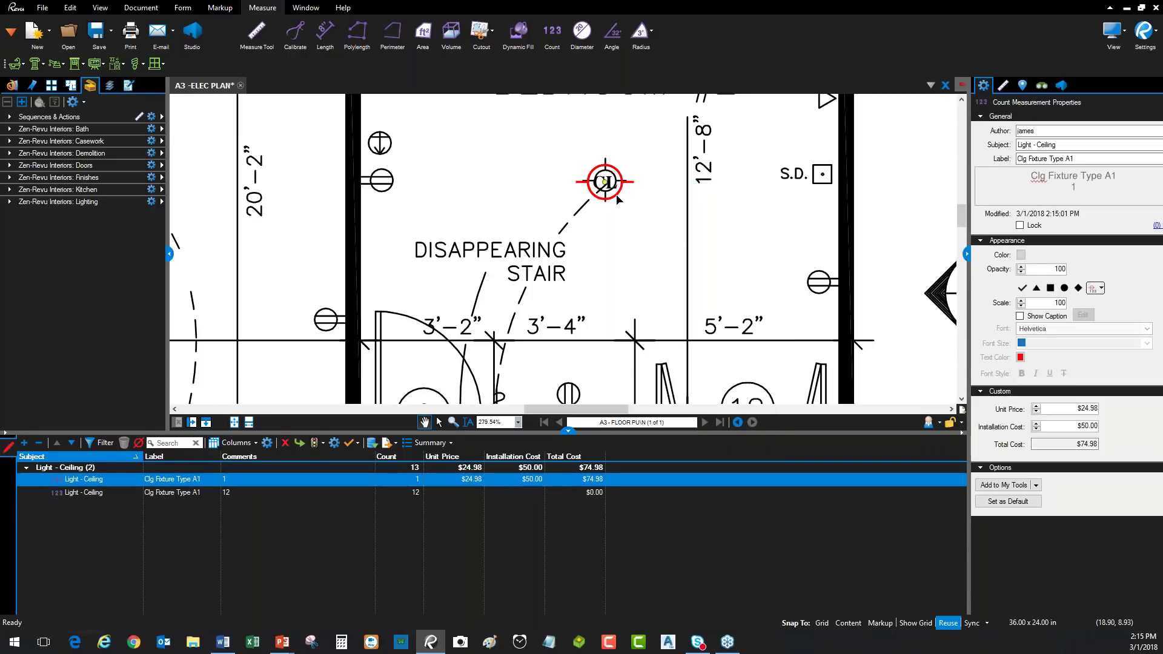
key("Delete")
scroll(591, 259, "down", 3)
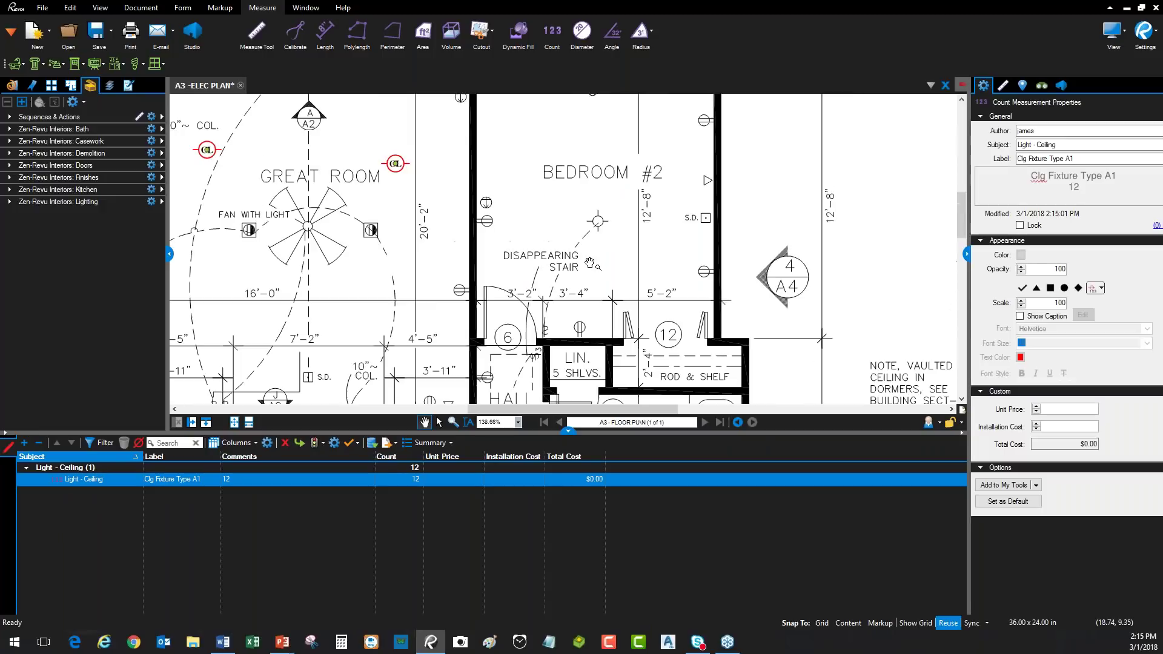
Set the Light - Ceiling count's installation cost to 23.95 and its unit price to 12.45 in the markups list.
left_click(511, 483)
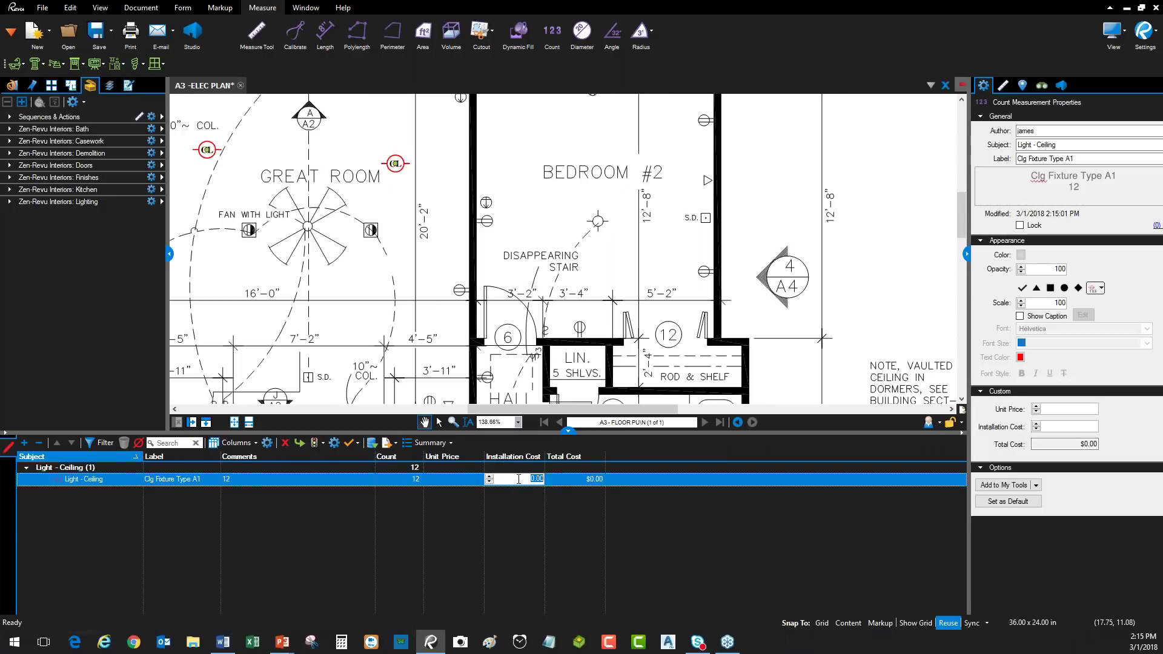
type("23.95")
left_click(591, 478)
left_click(460, 480)
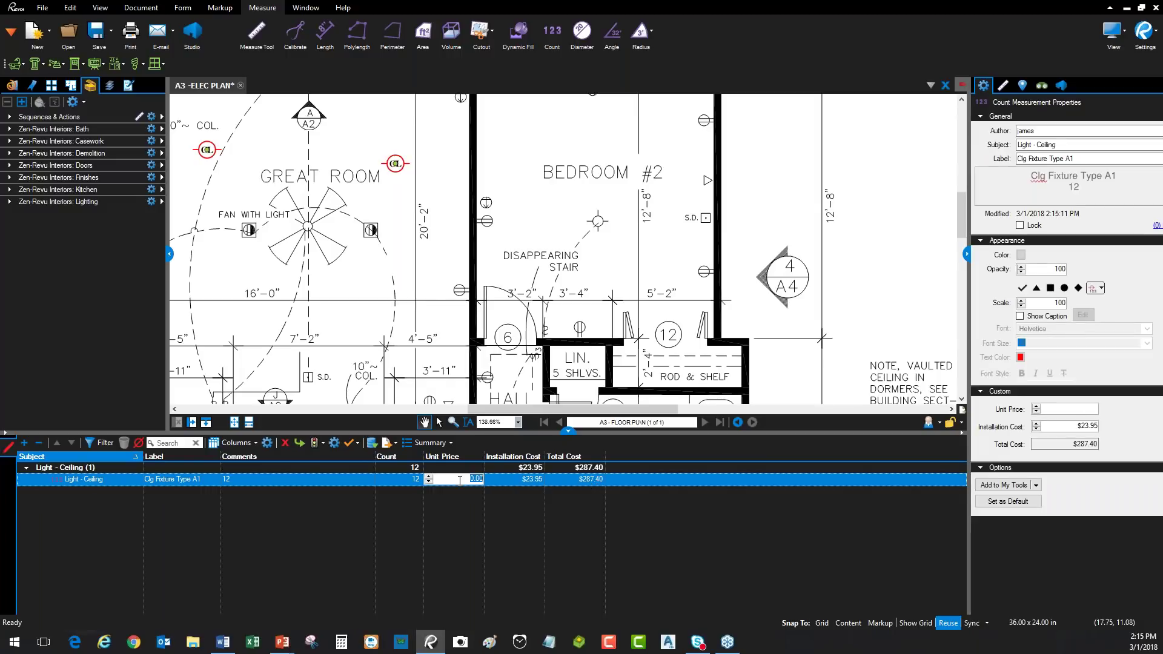
type("12.45")
key("Return")
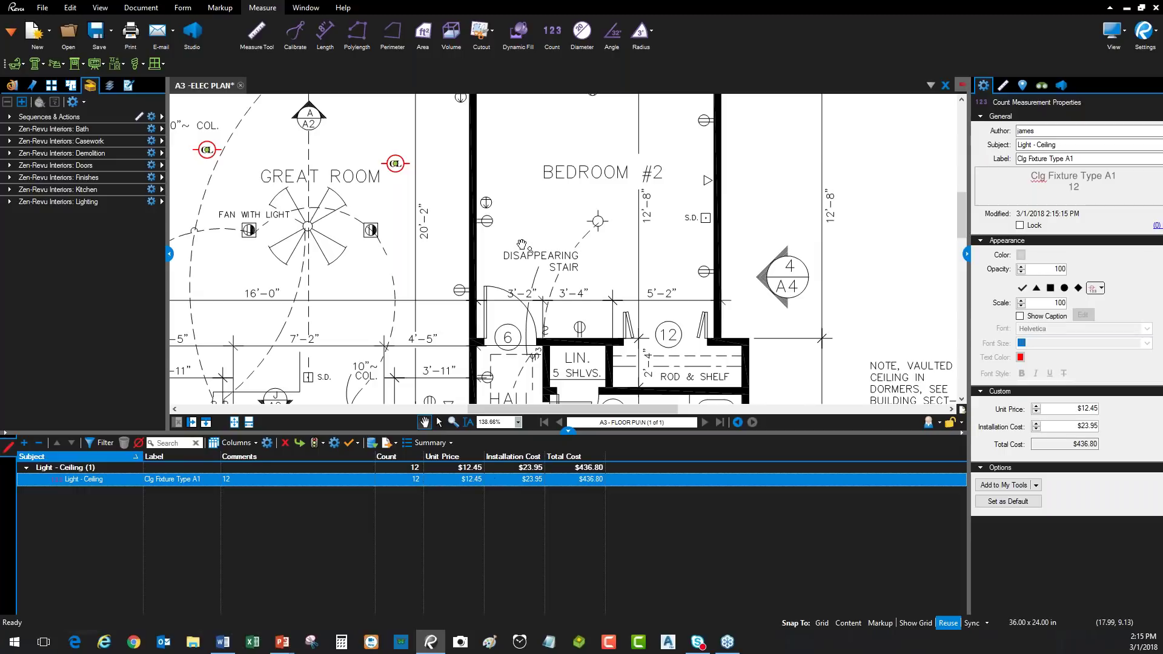
Reduce the height of the markups list to enlarge the drawing area.
scroll(522, 245, "down", 8)
left_click(497, 292)
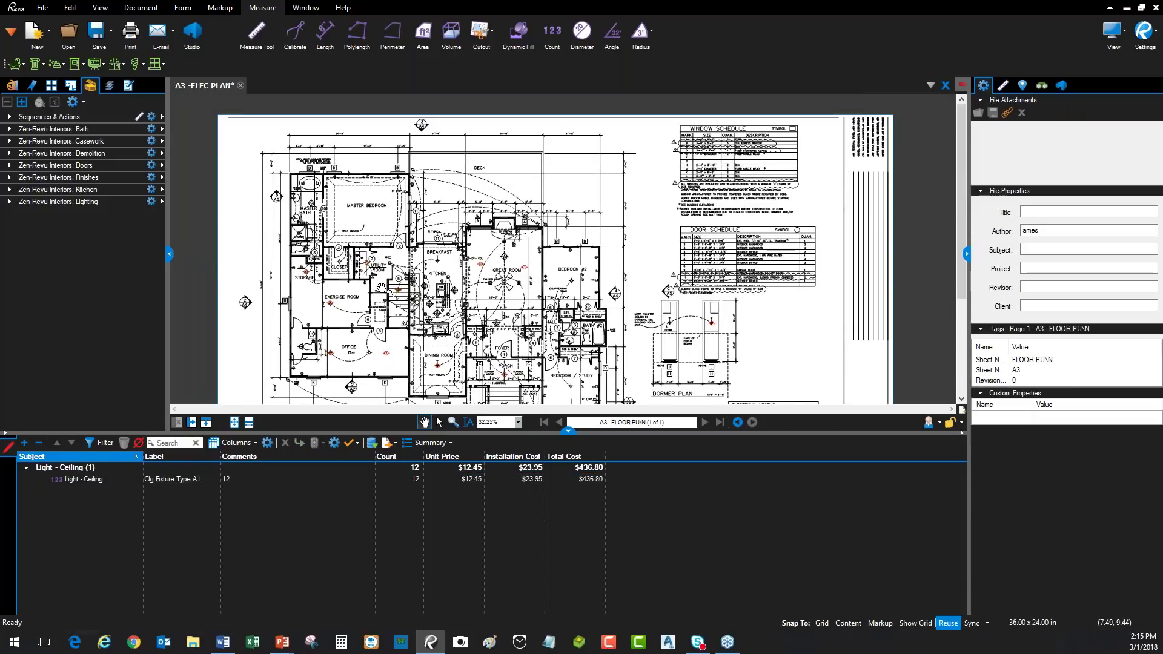
scroll(411, 254, "up", 6)
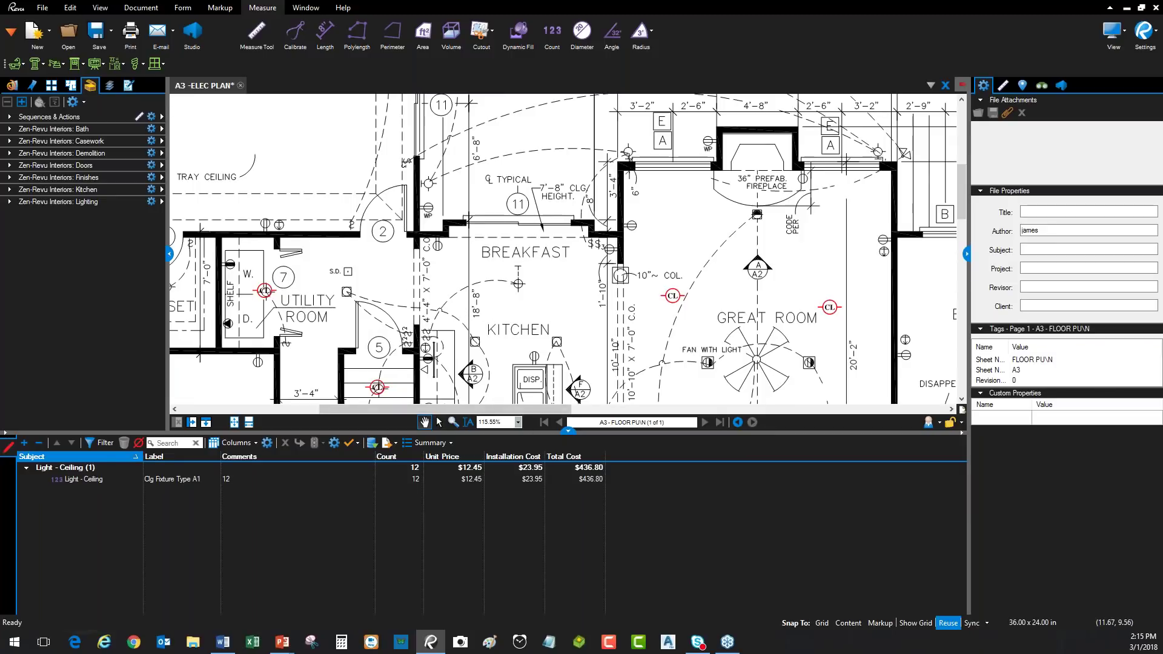
left_click_drag(526, 433, 526, 500)
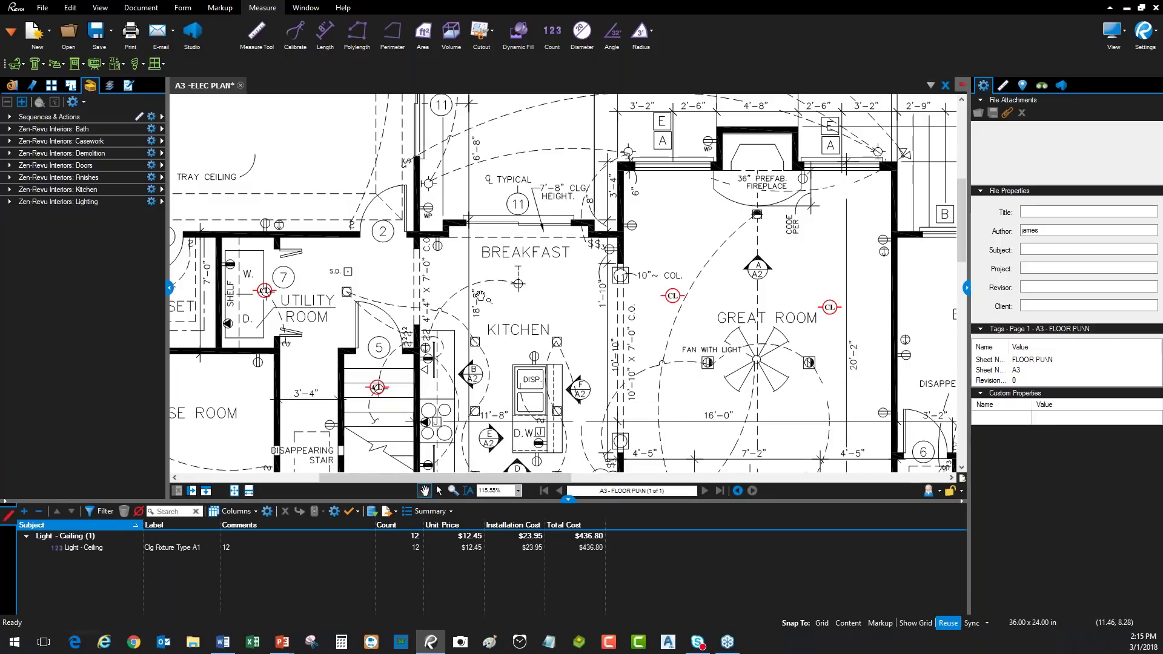
Create a new legend from the Zen-Revu Interiors: Lighting tool set and place it in the blank area below the floor plan, beside the Plan Notes.
scroll(451, 282, "down", 3)
left_click_drag(451, 282, 515, 317)
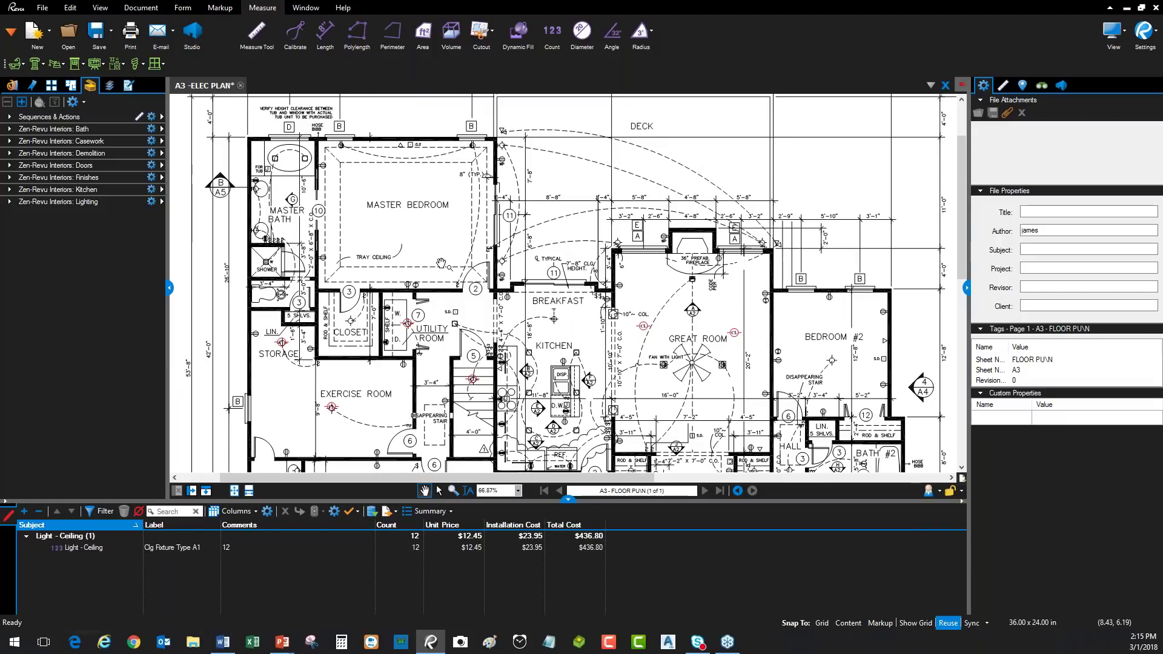
scroll(426, 309, "down", 2)
left_click_drag(348, 433, 160, 112)
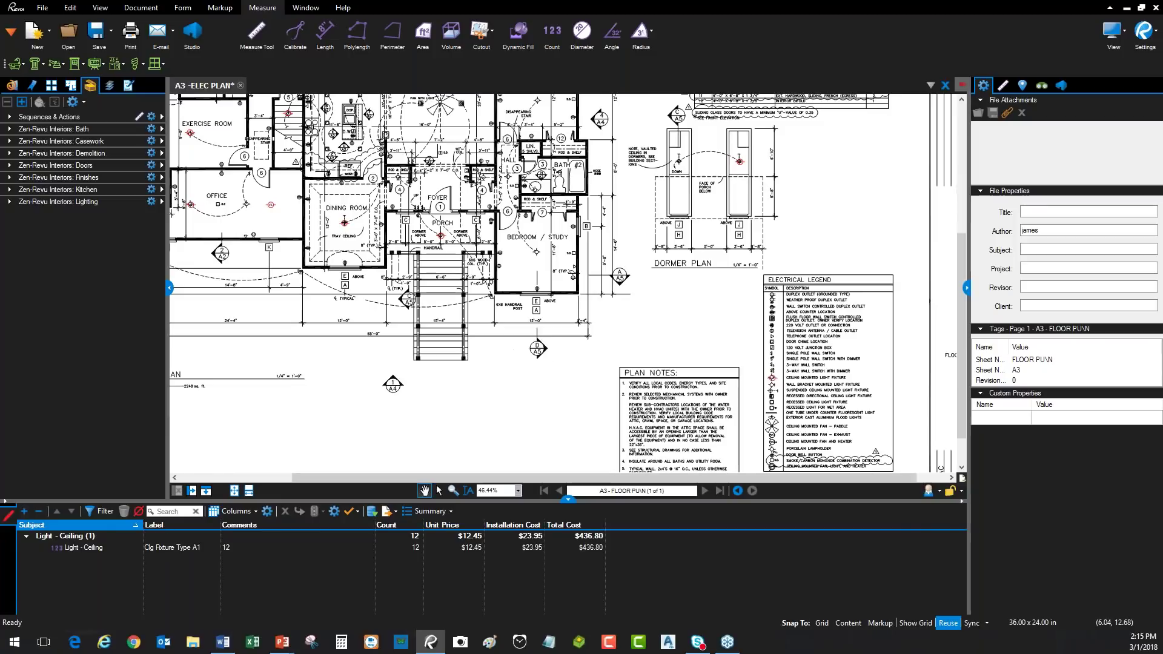
left_click(151, 201)
mouse_move(188, 267)
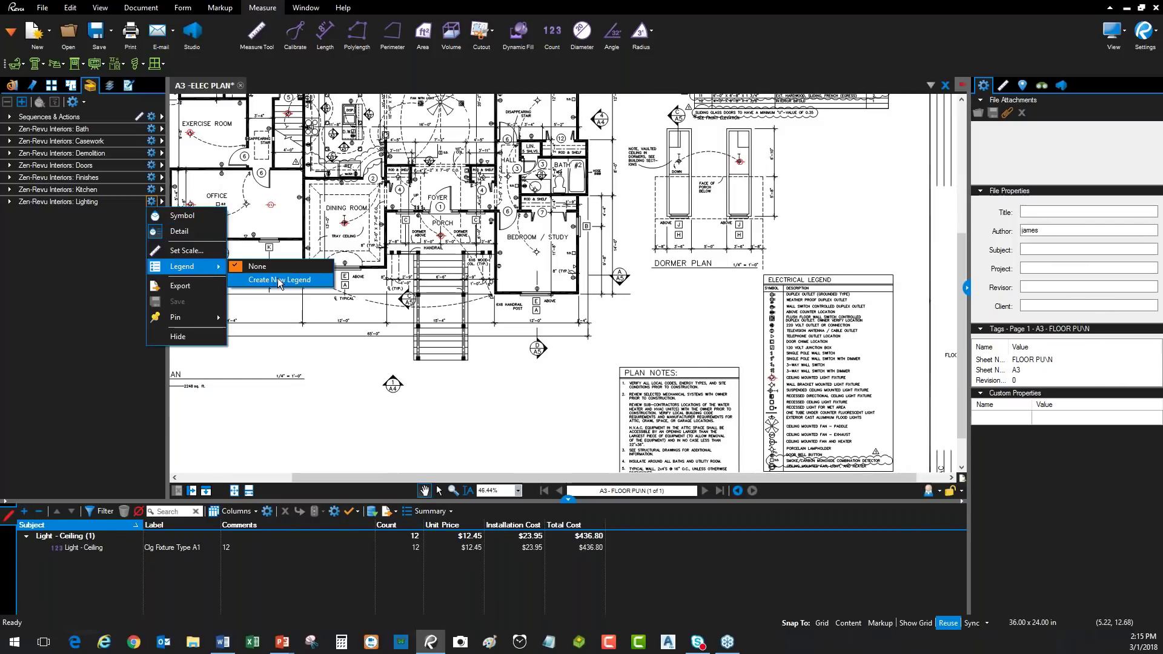
left_click(278, 281)
left_click(465, 426)
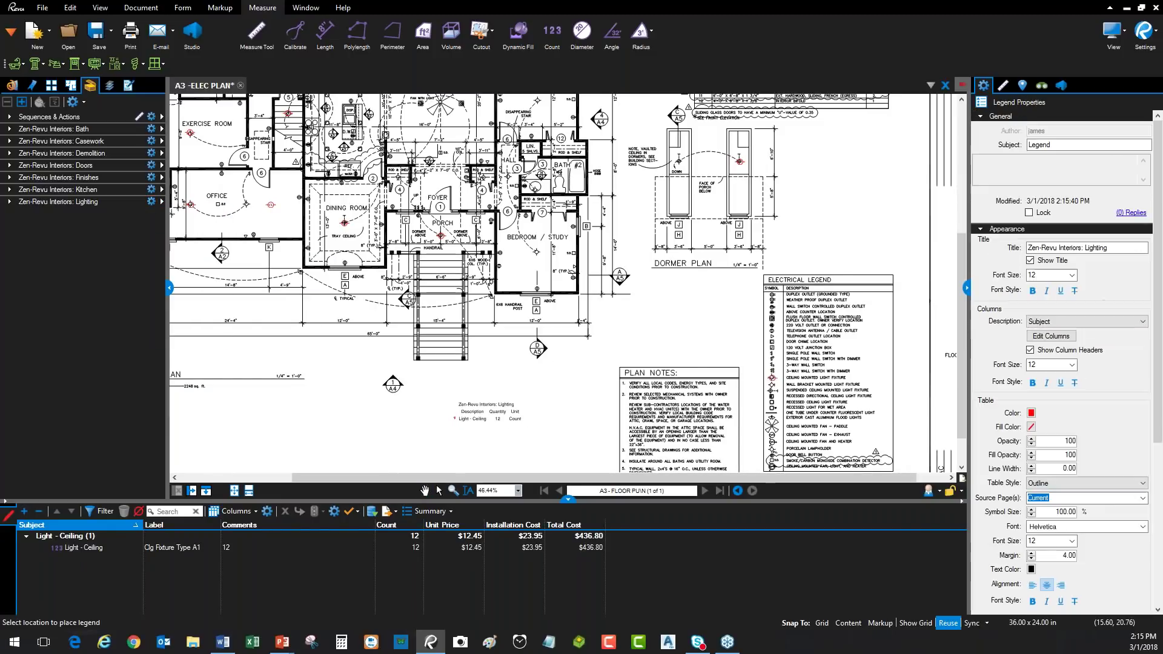
Add the Total Cost column to the lighting legend.
scroll(508, 400, "up", 6)
left_click(508, 400)
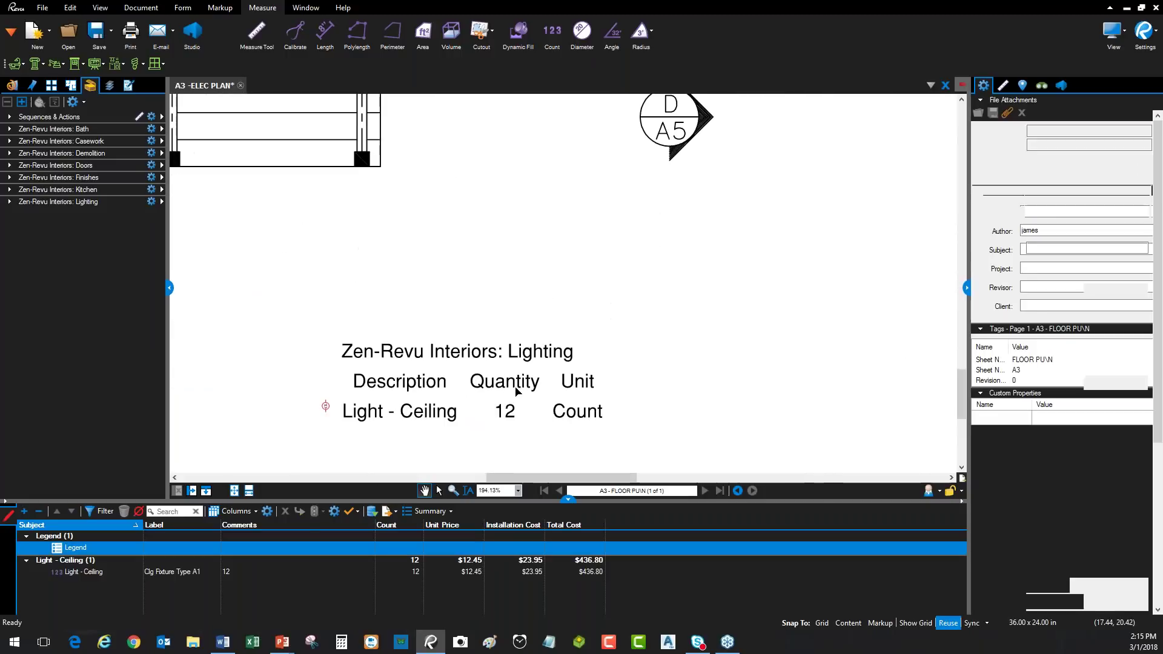
left_click(1066, 340)
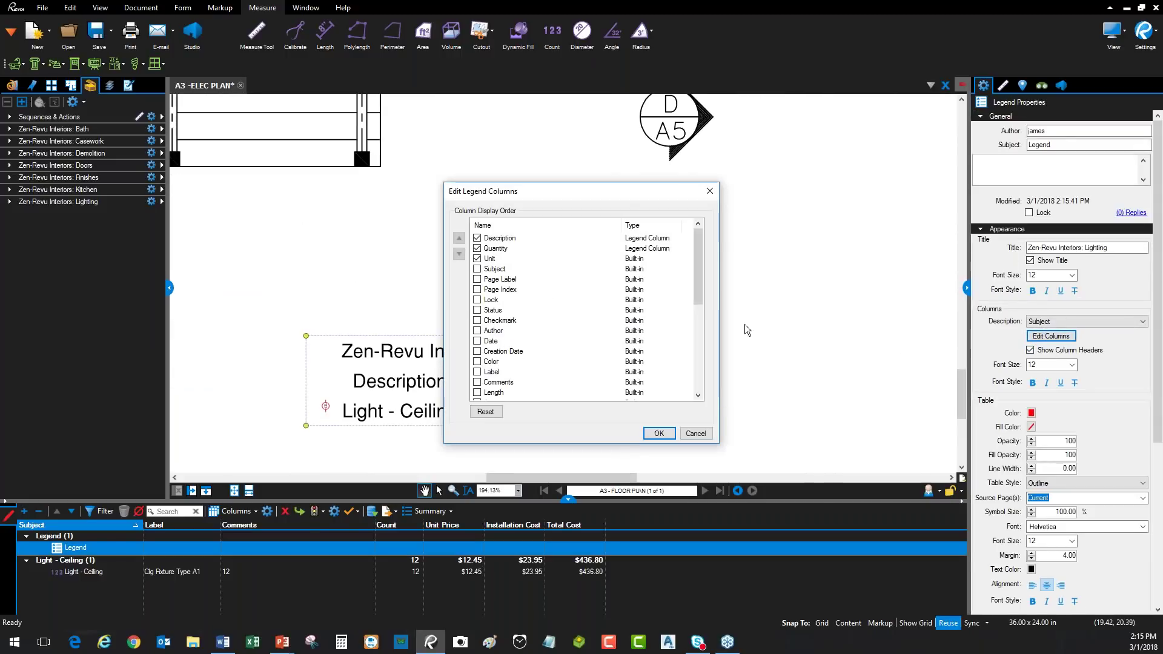
left_click_drag(698, 261, 712, 382)
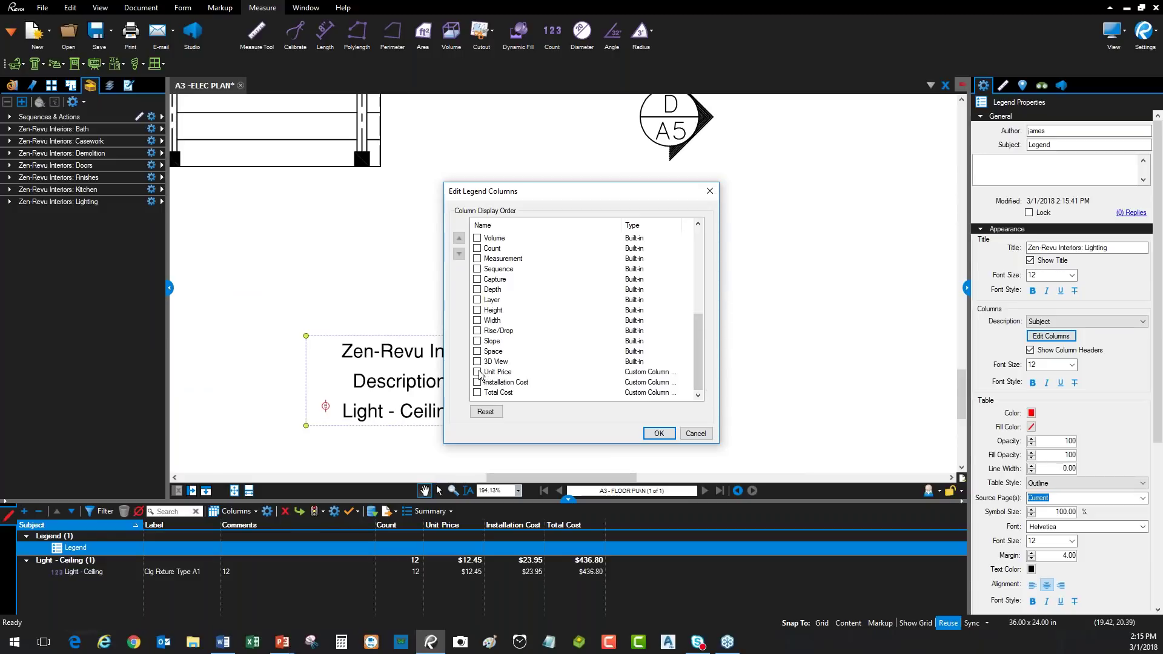
left_click(659, 434)
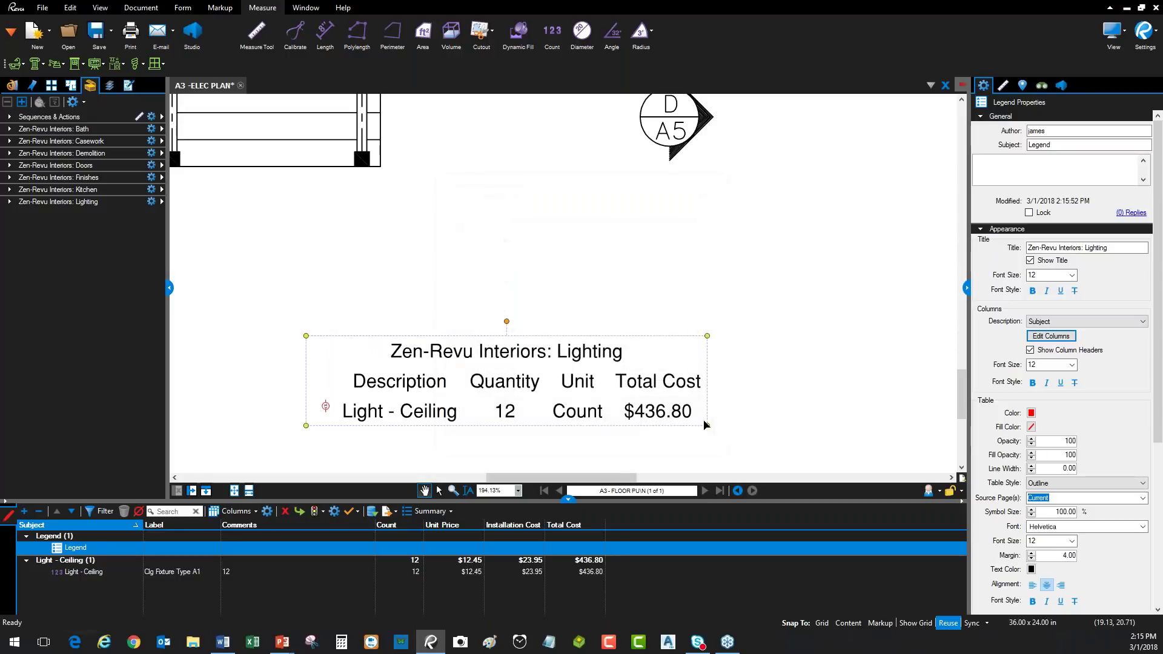
scroll(649, 346, "down", 1)
scroll(650, 347, "down", 2)
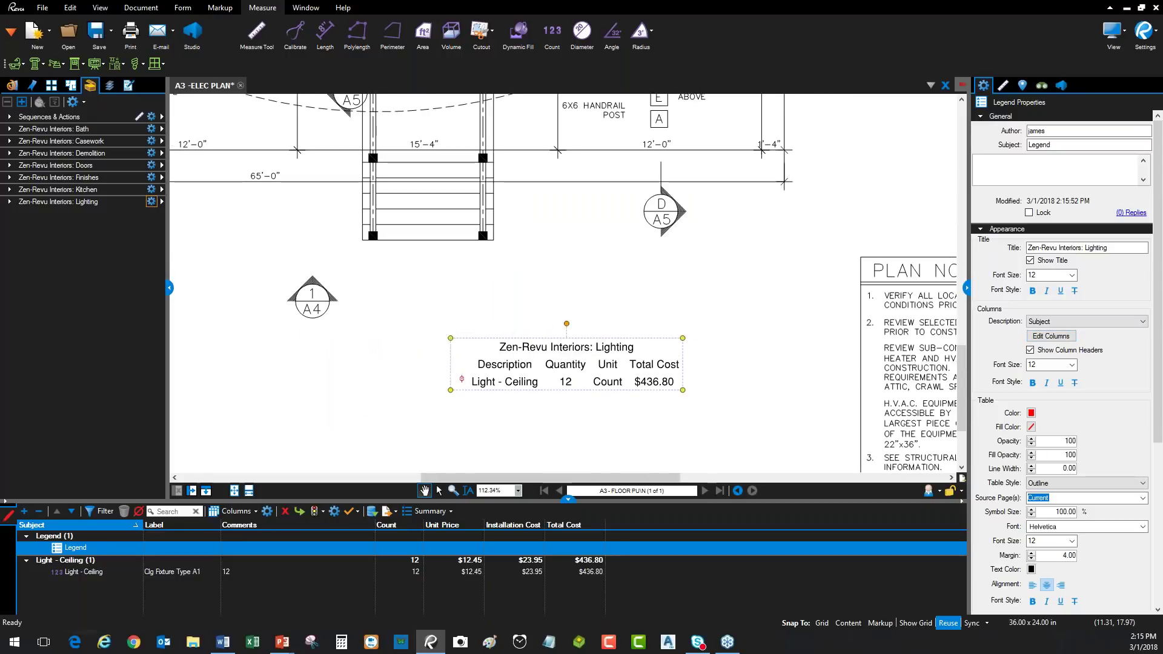
Place a nine-marker Light - Grid 2x4 count around the breakfast and kitchen area using the Zen-Revu Interiors: Lighting tool set.
left_click(151, 202)
scroll(400, 245, "down", 2)
left_click_drag(364, 233, 387, 280)
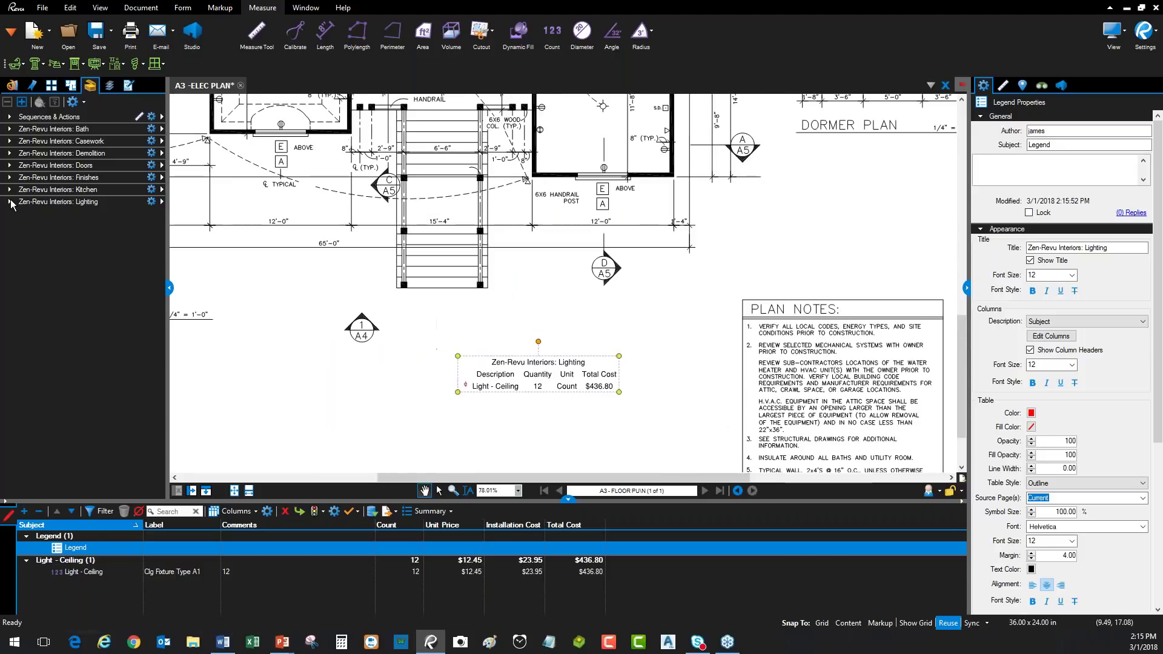
left_click(10, 203)
left_click(68, 267)
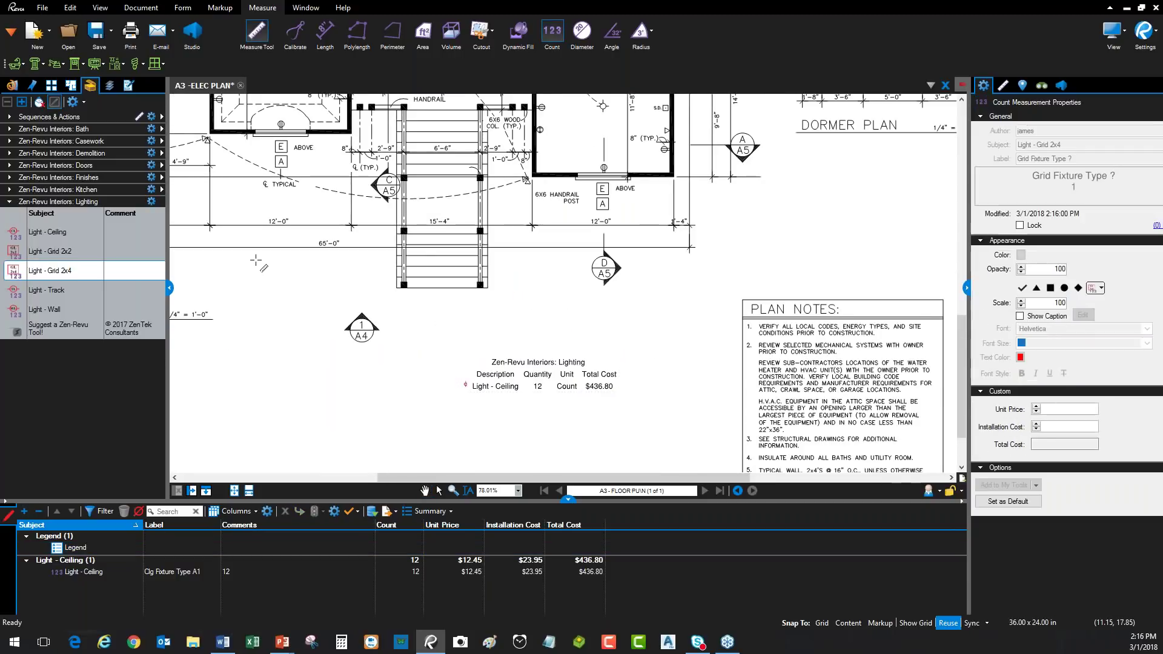
scroll(303, 312, "down", 2)
scroll(303, 312, "down", 1)
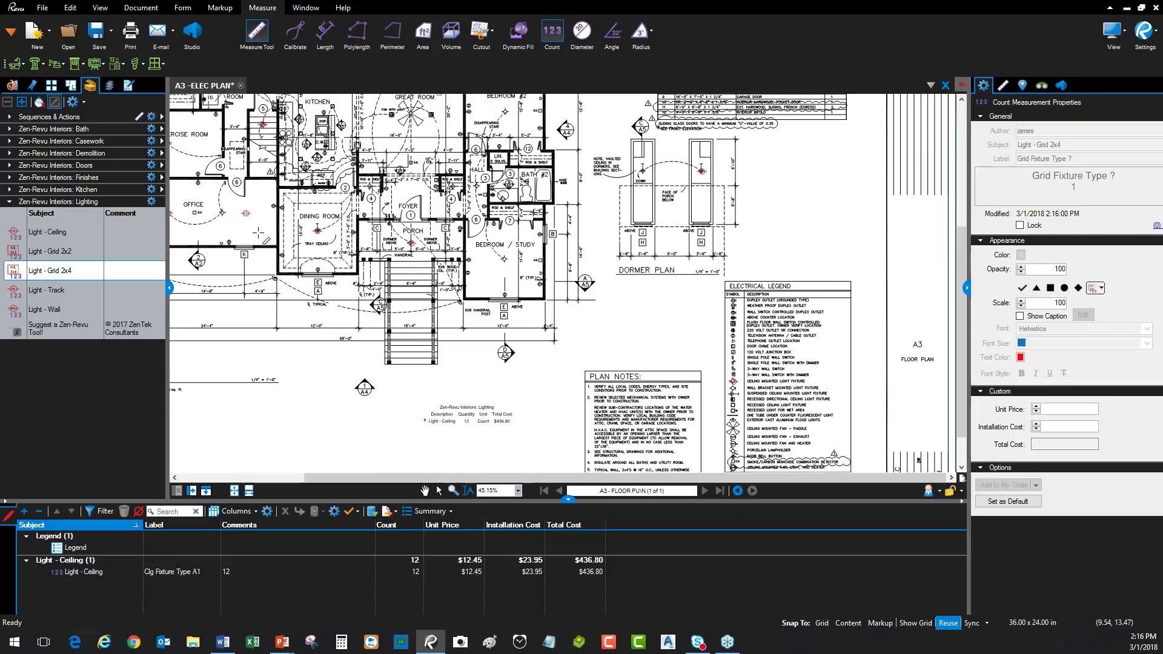
left_click_drag(255, 149, 304, 264)
left_click(350, 194)
left_click(406, 196)
left_click(375, 219)
left_click(347, 220)
left_click(338, 242)
left_click(362, 272)
left_click(368, 283)
left_click(384, 286)
left_click(387, 251)
key("Escape")
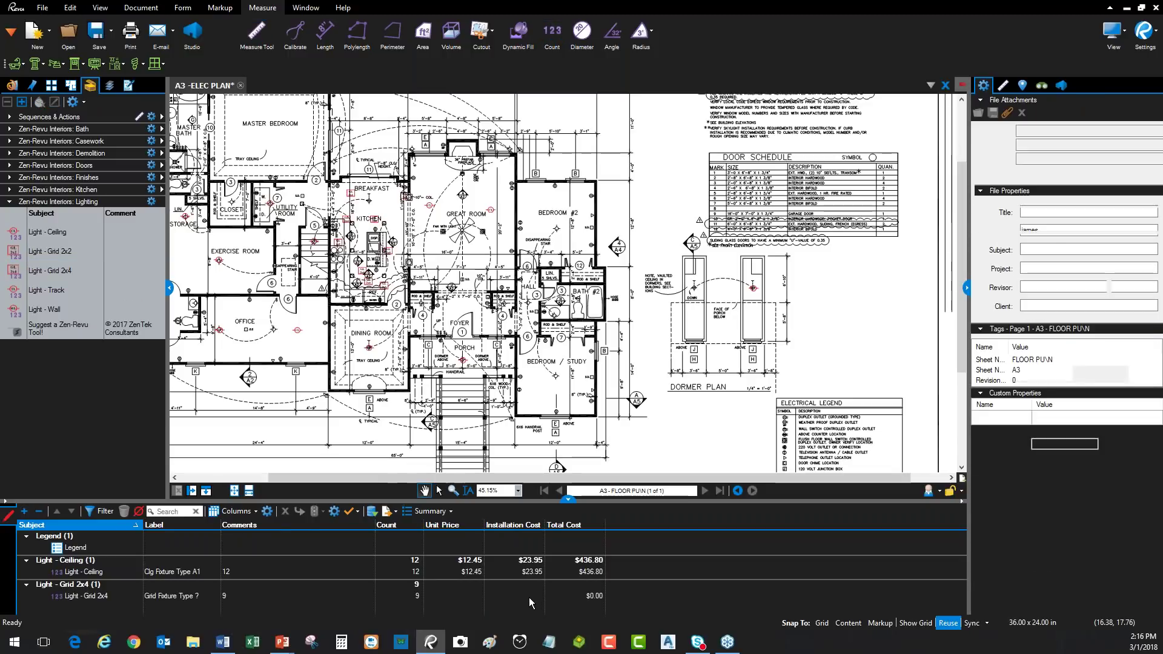
Set the Light - Grid 2x4 count's installation cost to 25 and its unit price to 14 in the markups list.
left_click(529, 598)
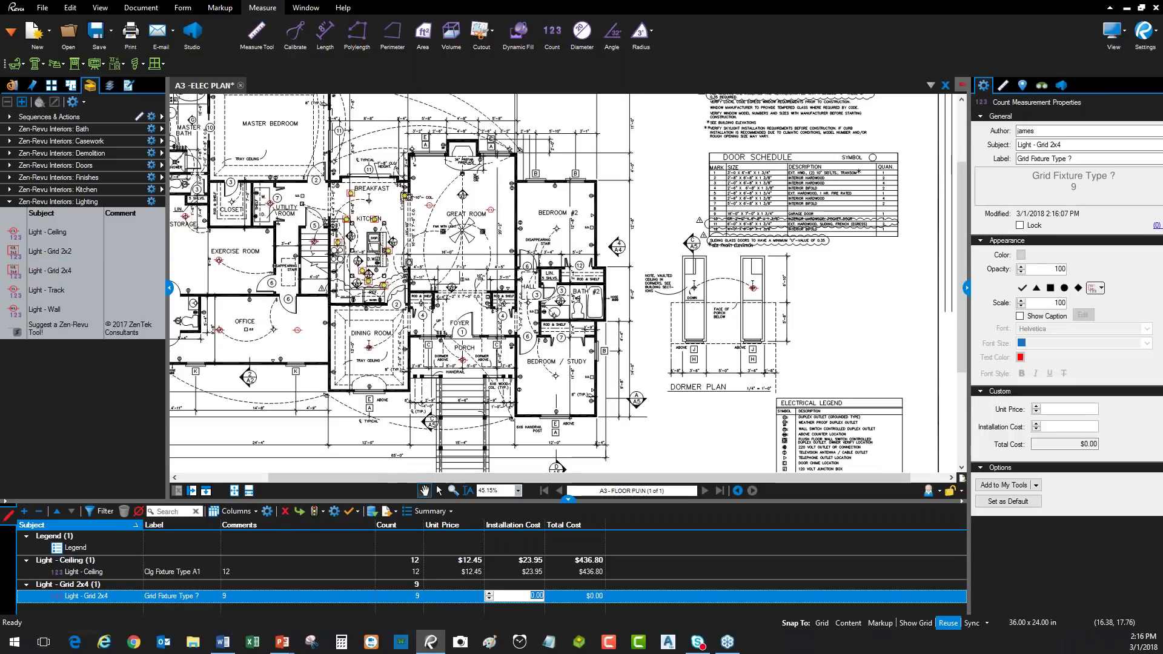
key("Return")
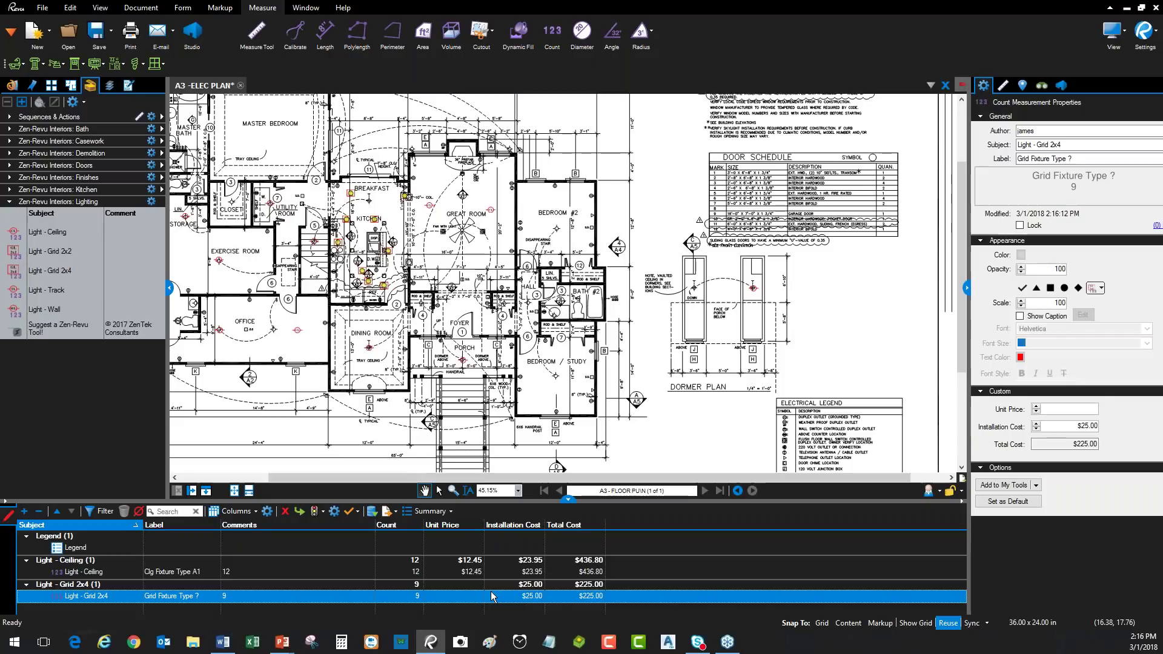
left_click(459, 600)
type("14")
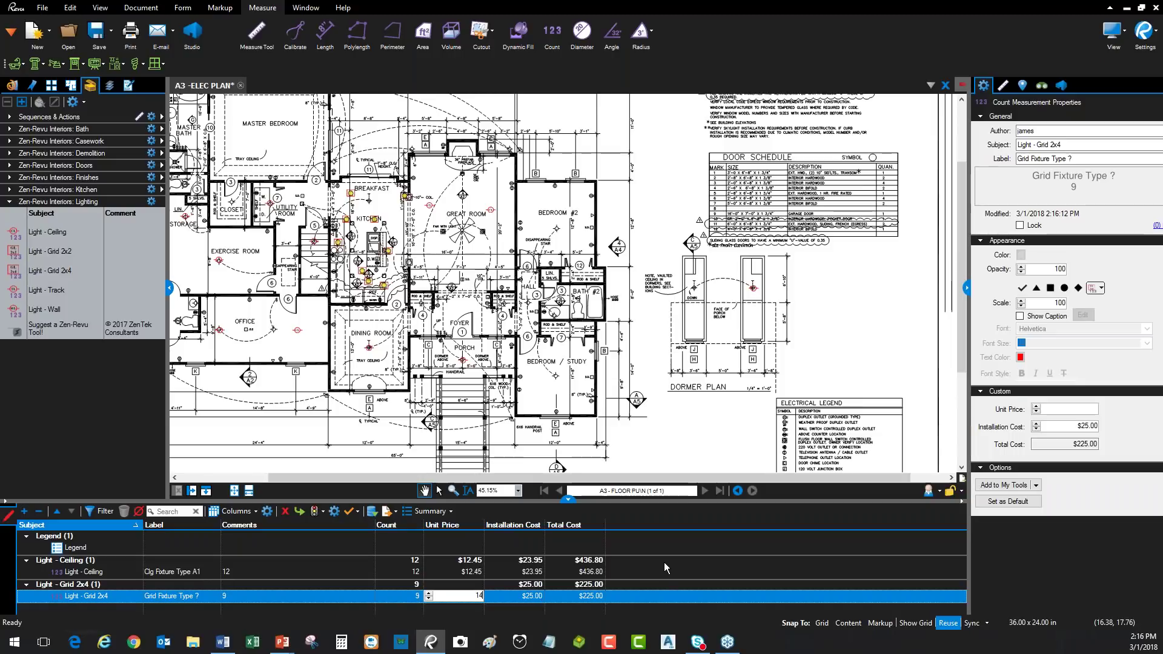
key("Return")
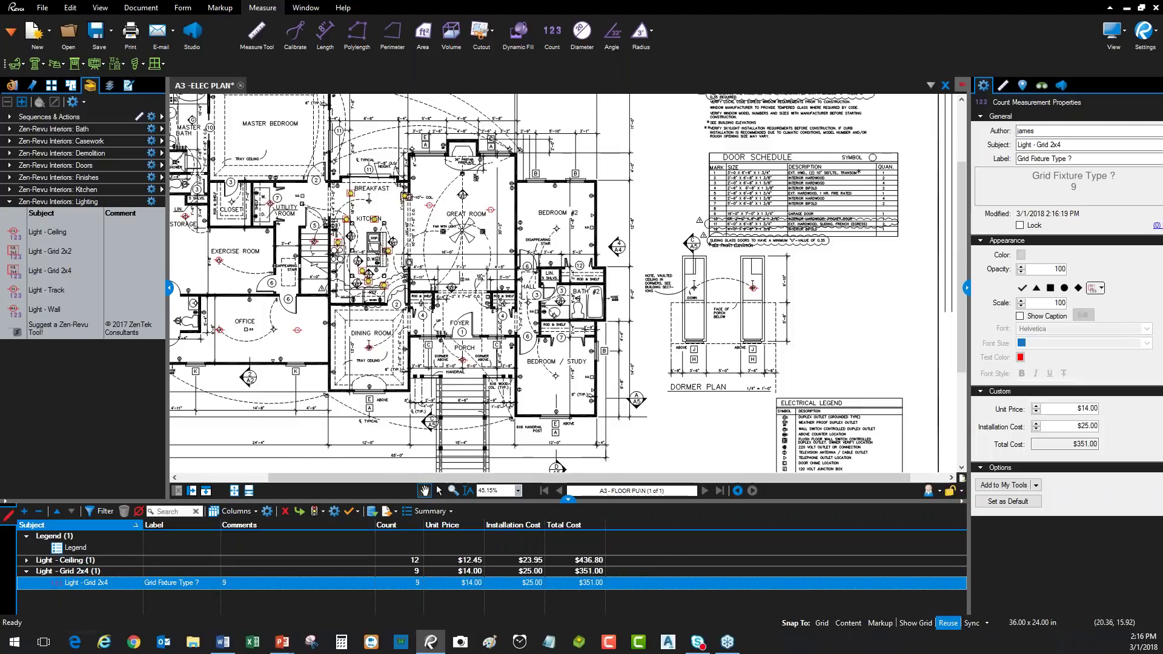
Check the lighting legend for the new grid fixture row and hide the markups list.
scroll(546, 339, "down", 3)
scroll(531, 351, "up", 4)
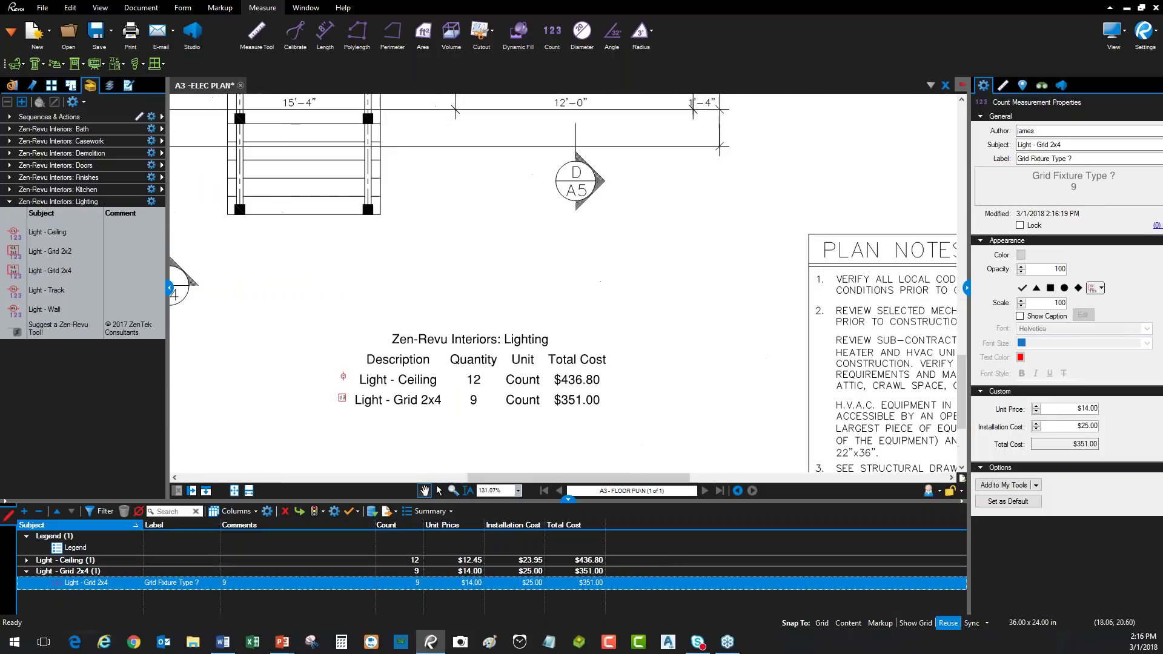
key("alt+l")
scroll(558, 418, "down", 3)
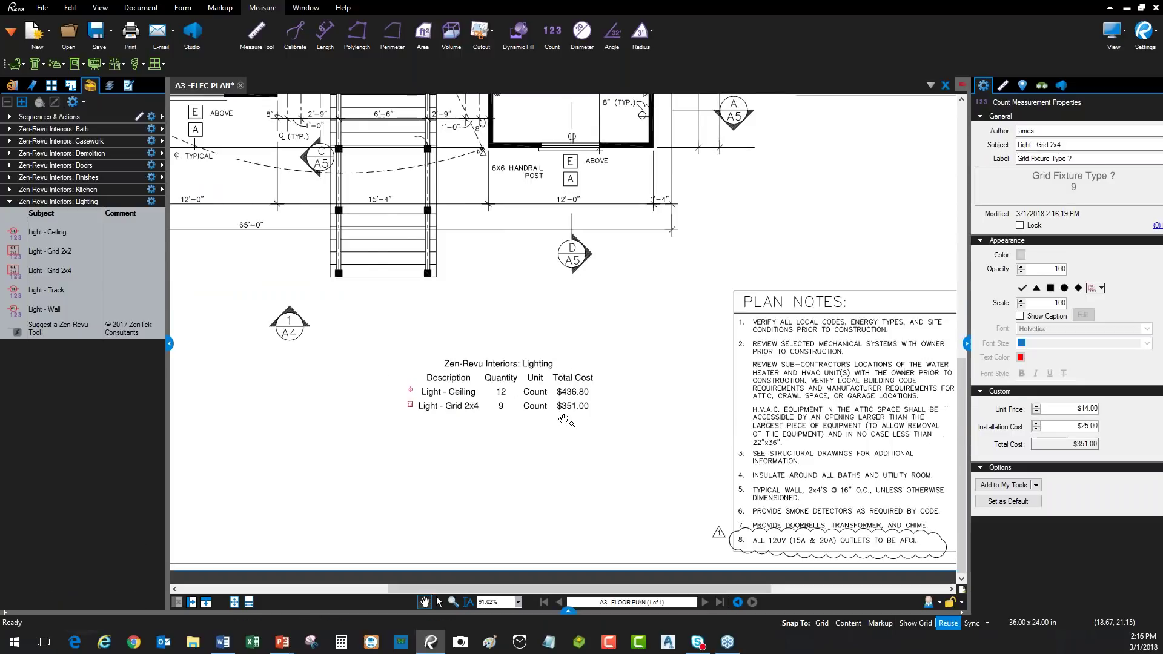
Resume the Light - Ceiling count from its porch marker and add ten markers around Bedroom / Study, Bath #2 and the foyer.
left_click(368, 195)
scroll(322, 191, "down", 3)
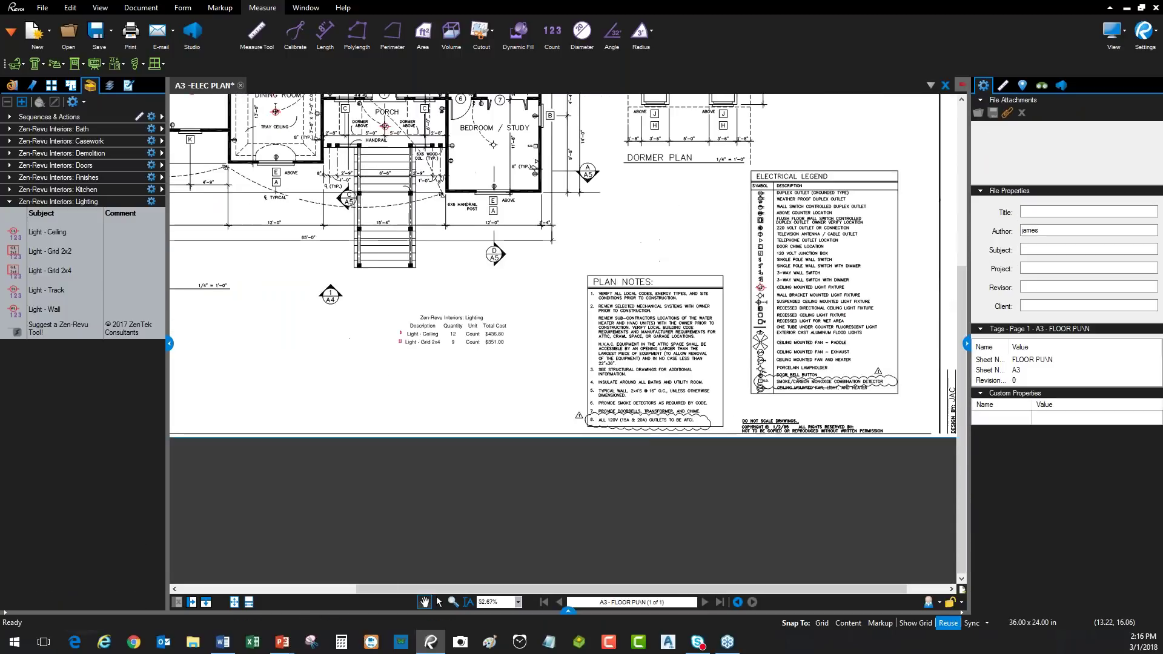
mouse_move(413, 146)
left_mouse_down()
mouse_move(414, 298)
mouse_move(424, 234)
left_mouse_up()
right_click(424, 234)
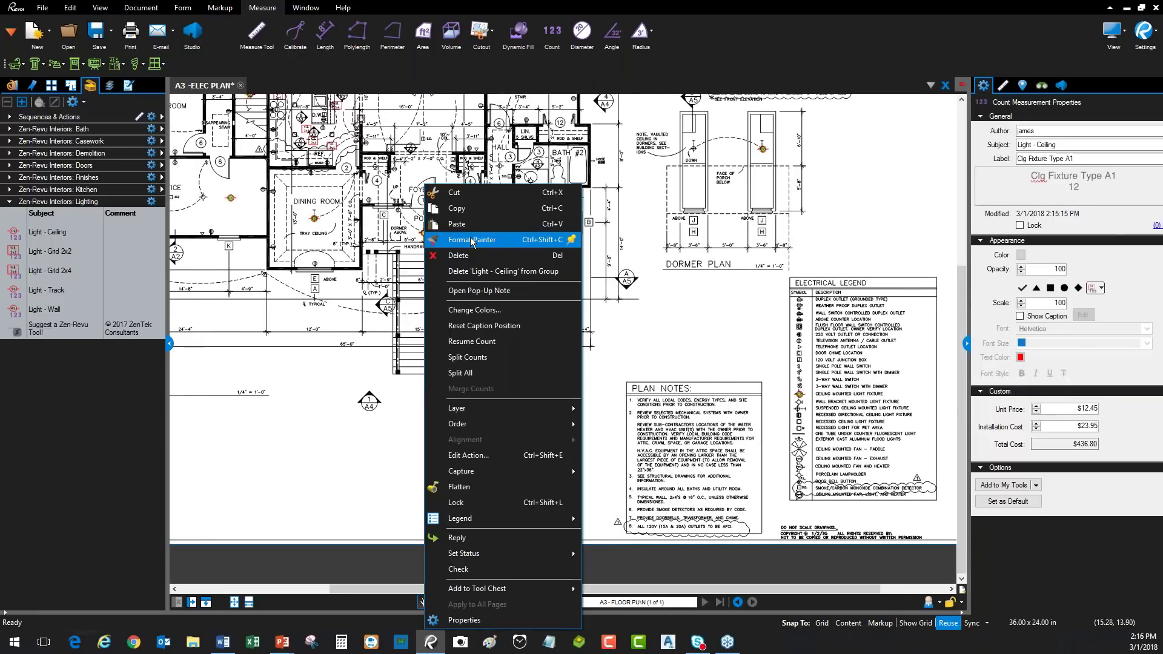
left_click(487, 342)
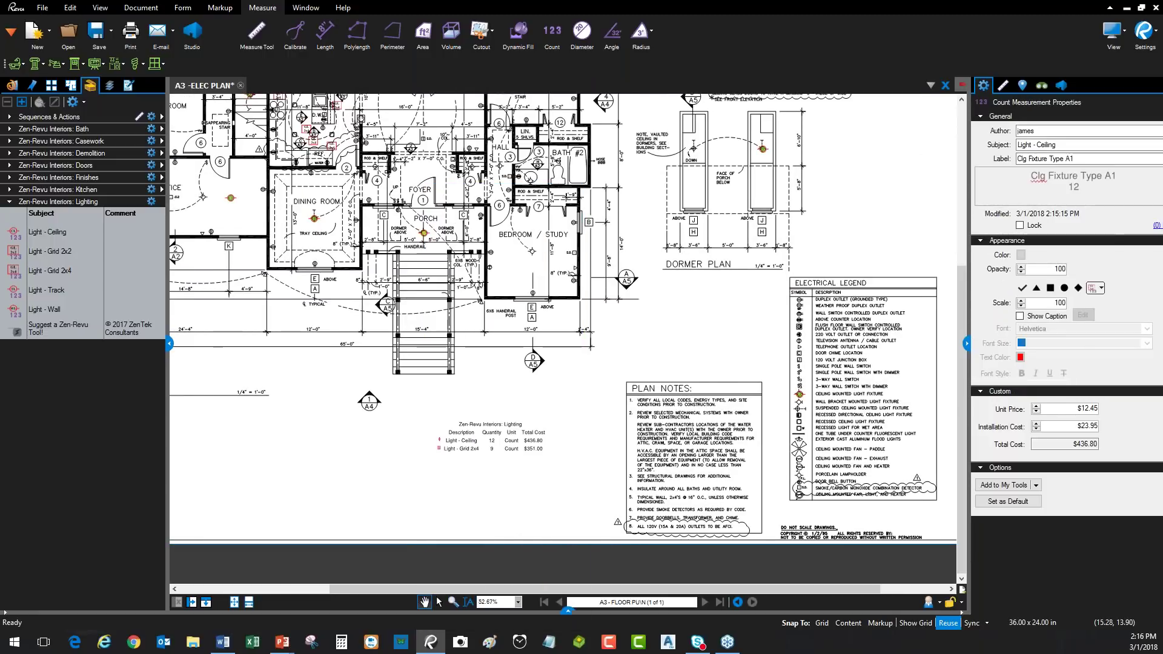
left_click(558, 213)
left_click(591, 206)
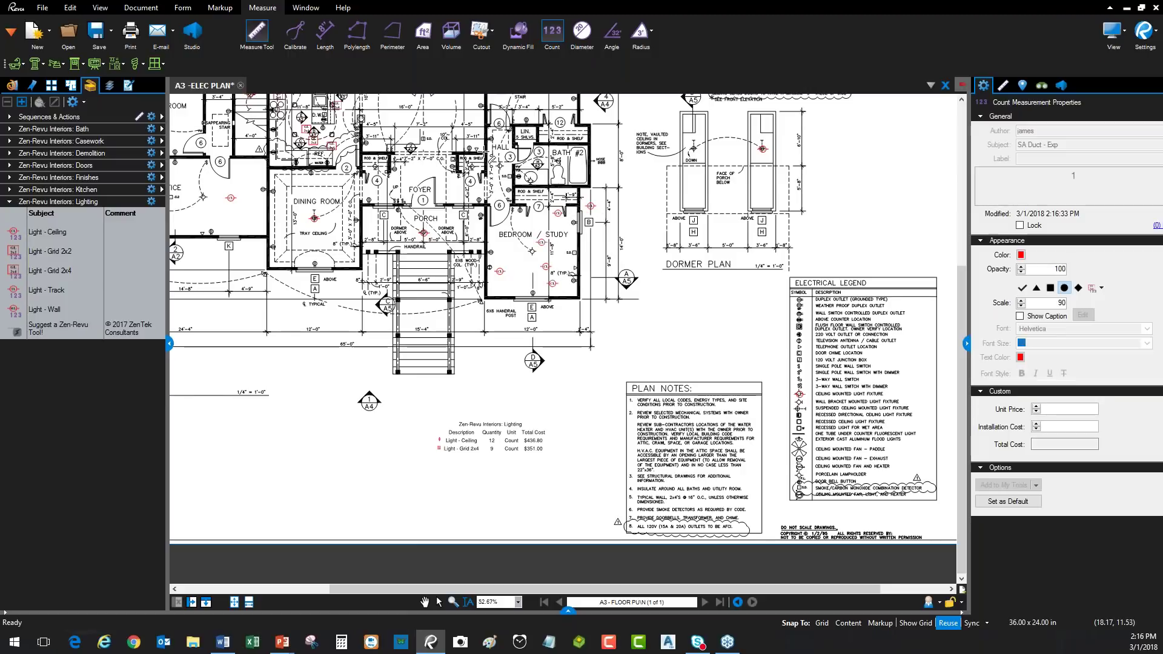
left_click(377, 180)
key("Escape")
Check the Light - Ceiling quantity and total cost in the lighting legend.
scroll(488, 460, "up", 5)
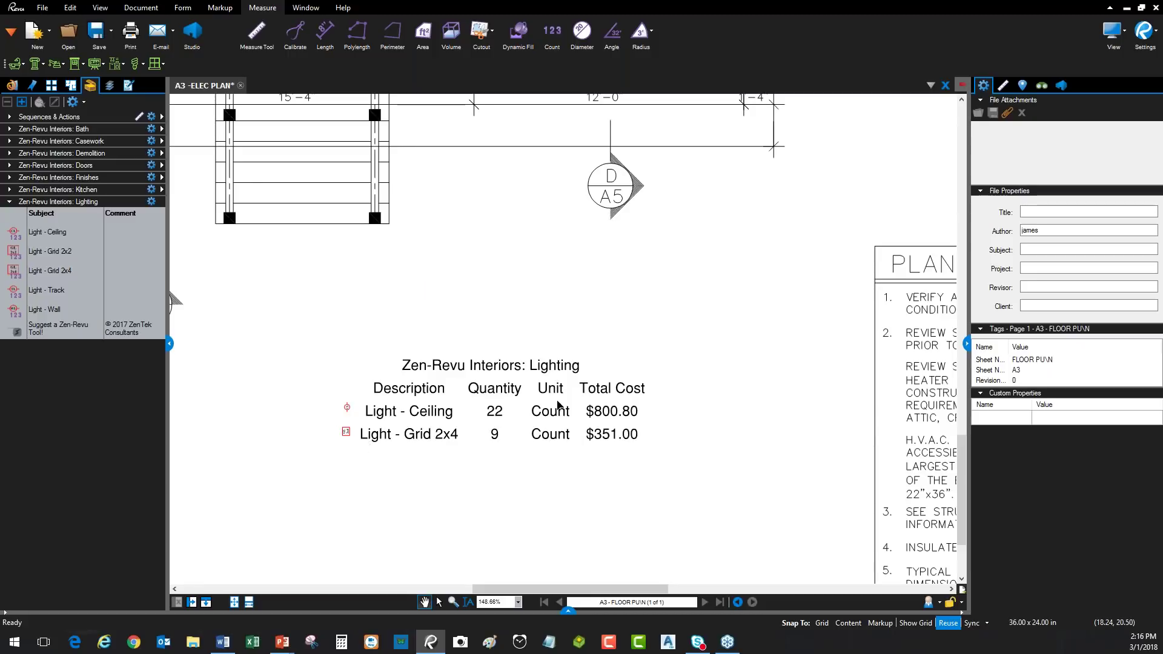
scroll(482, 370, "down", 6)
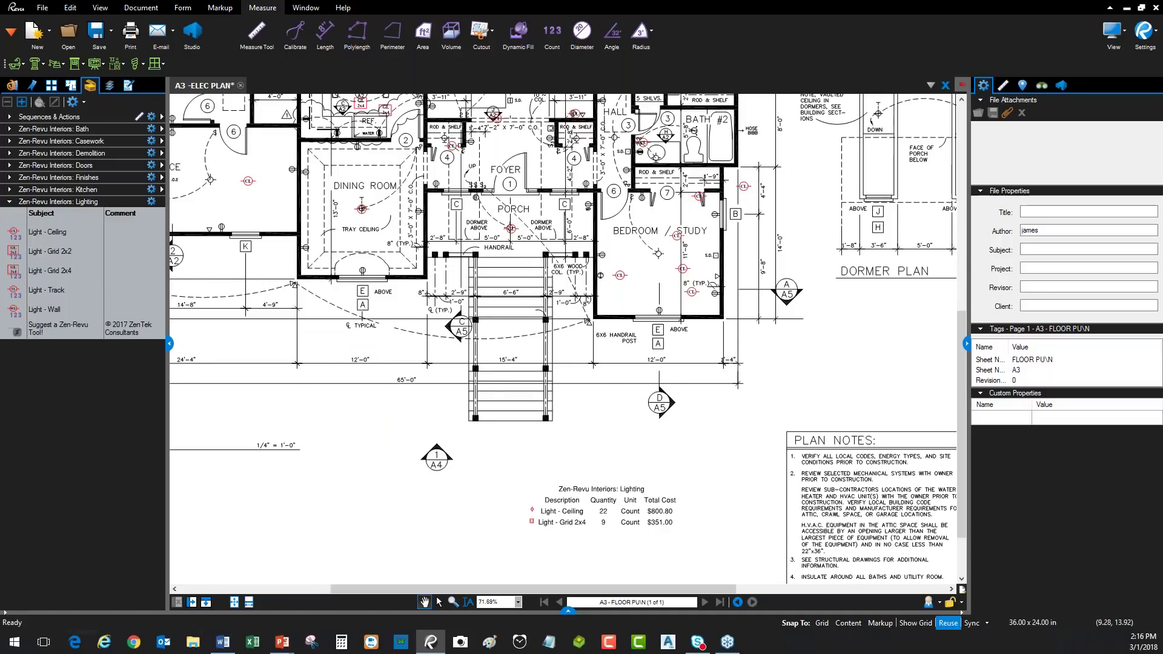
scroll(255, 222, "down", 5)
Collapse the Zen-Revu Interiors: Lighting tool set and expand the Sequences & Actions tool set.
left_click(222, 642)
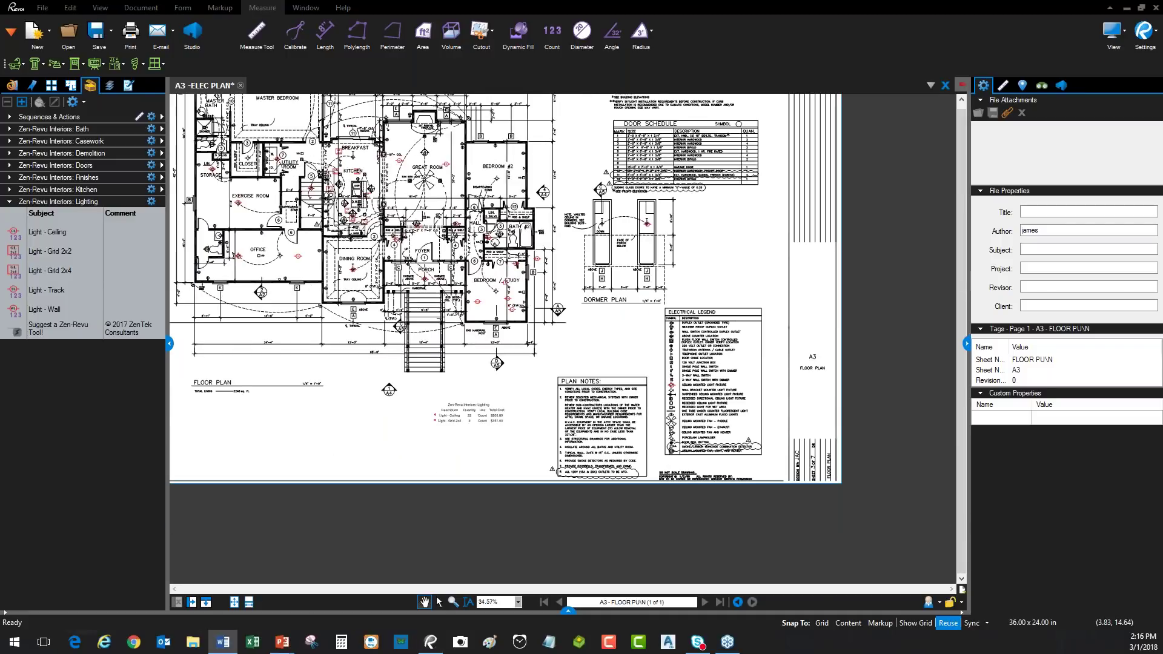
left_click(9, 202)
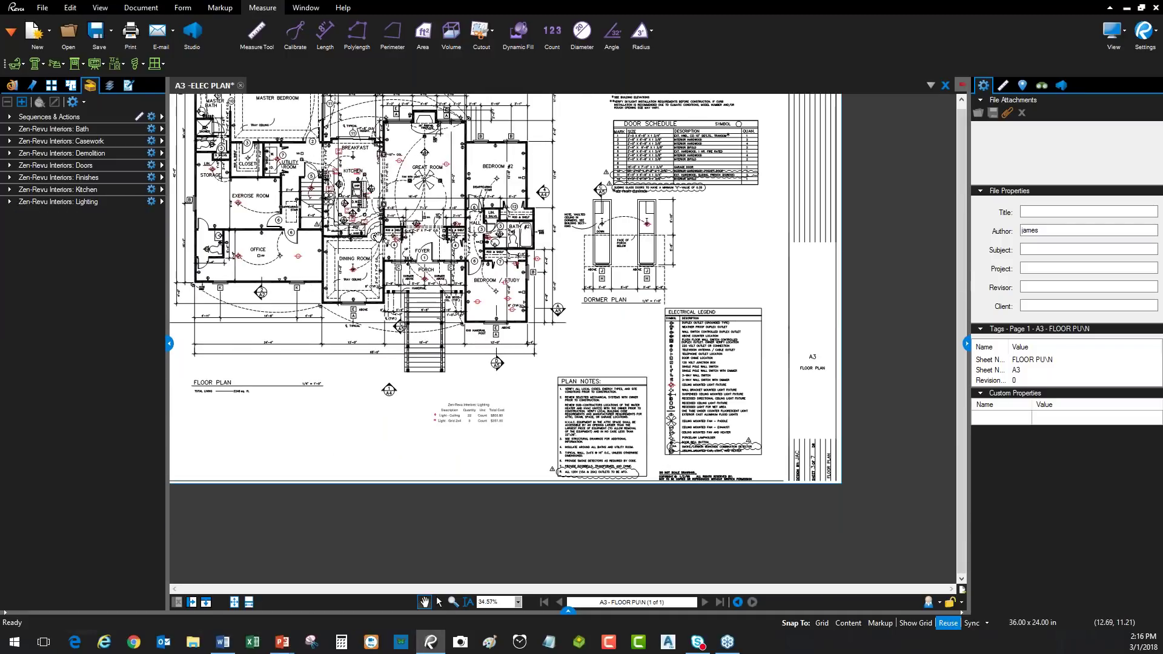
scroll(383, 243, "up", 4)
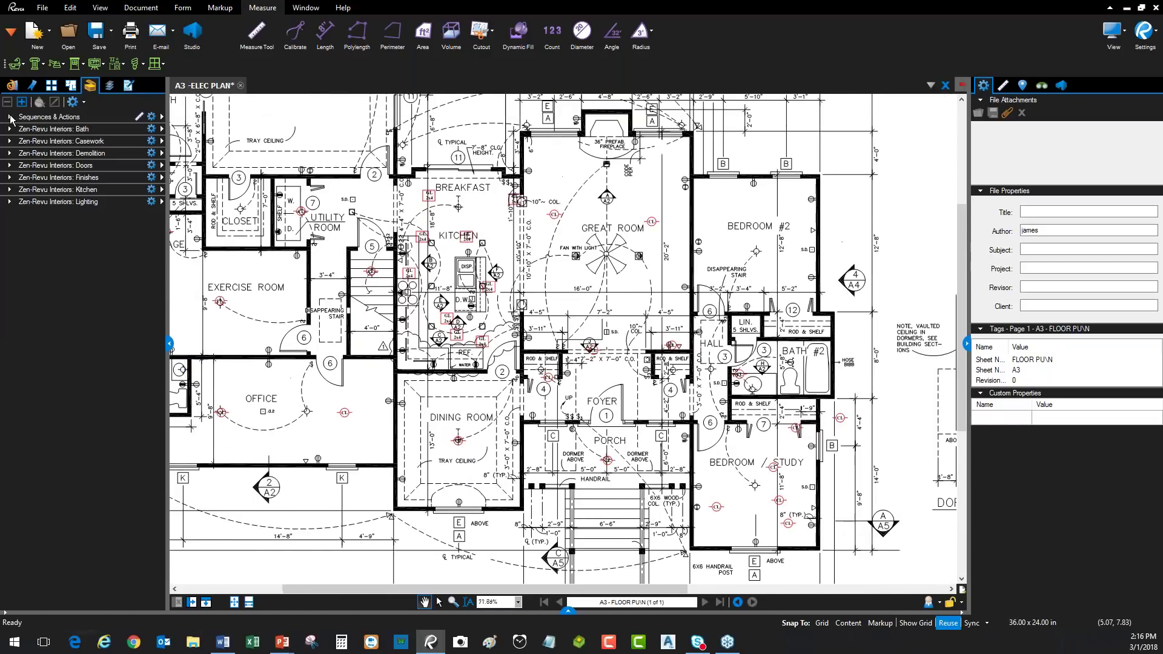
left_click(10, 117)
left_click_drag(410, 304, 496, 327)
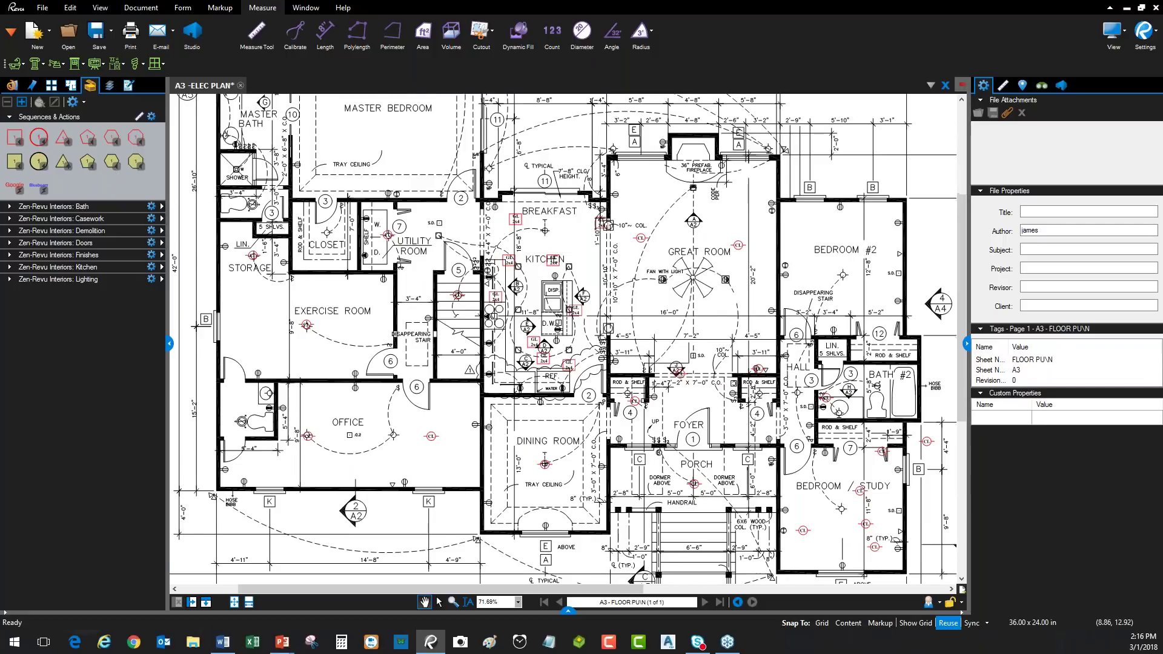
Place four numbered yellow hexagon sequence markers at the doors around the Office and Exercise Room.
scroll(424, 457, "up", 4)
left_click_drag(549, 370, 572, 365)
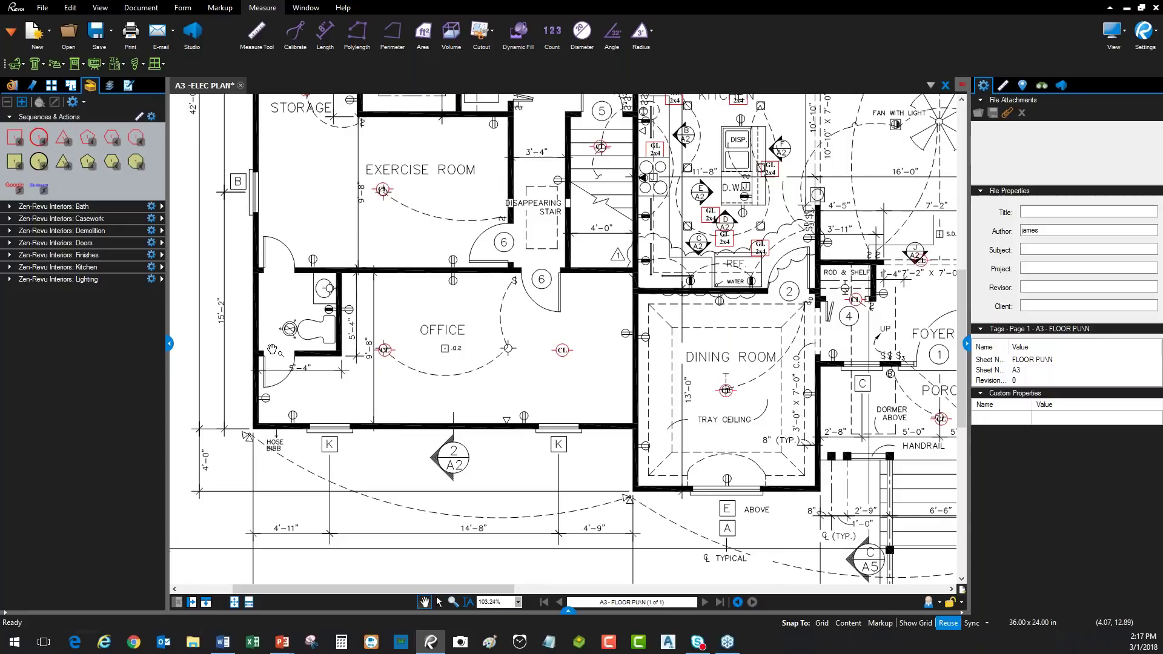
left_click(112, 162)
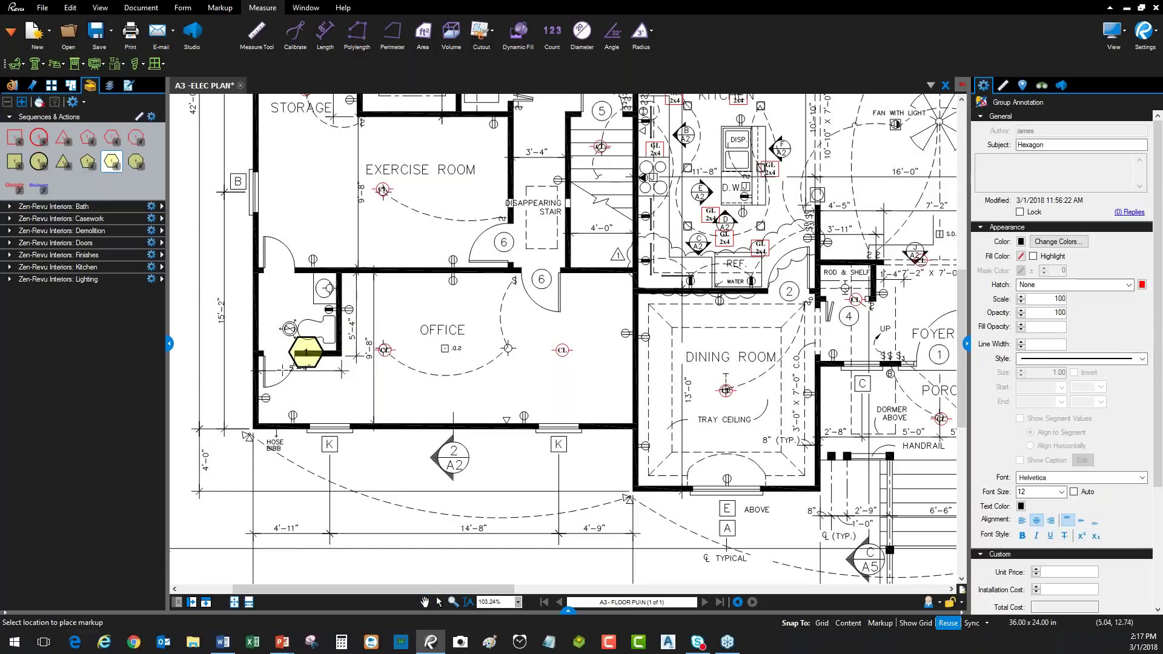
left_click(260, 376)
left_click(298, 274)
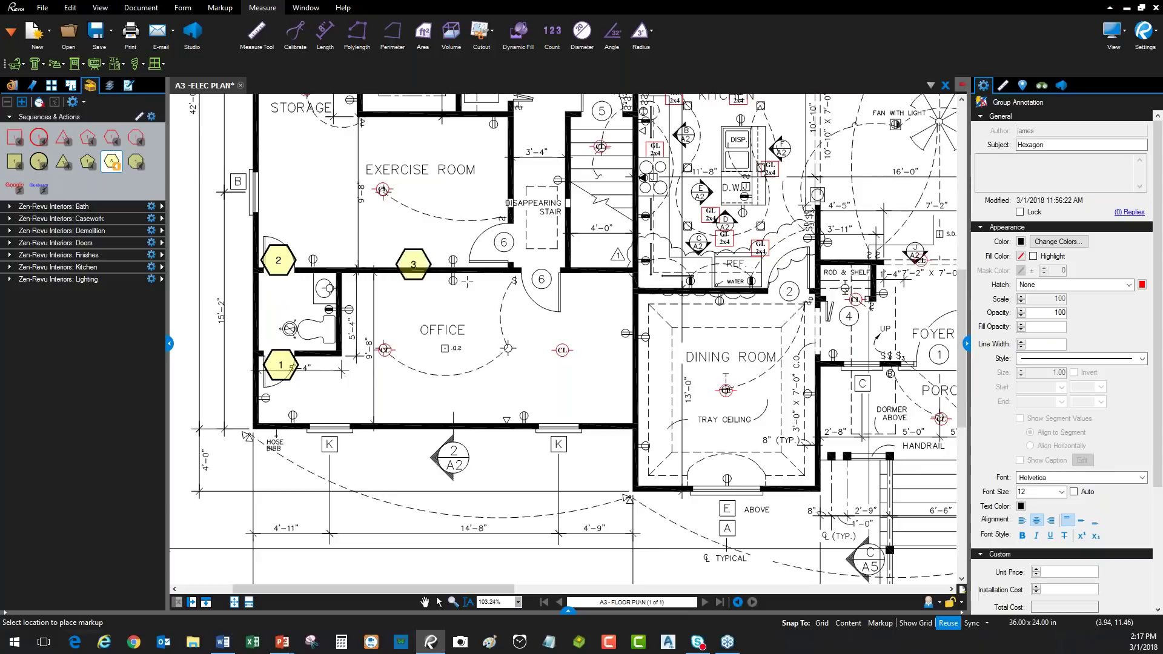
left_click(475, 261)
left_click(527, 303)
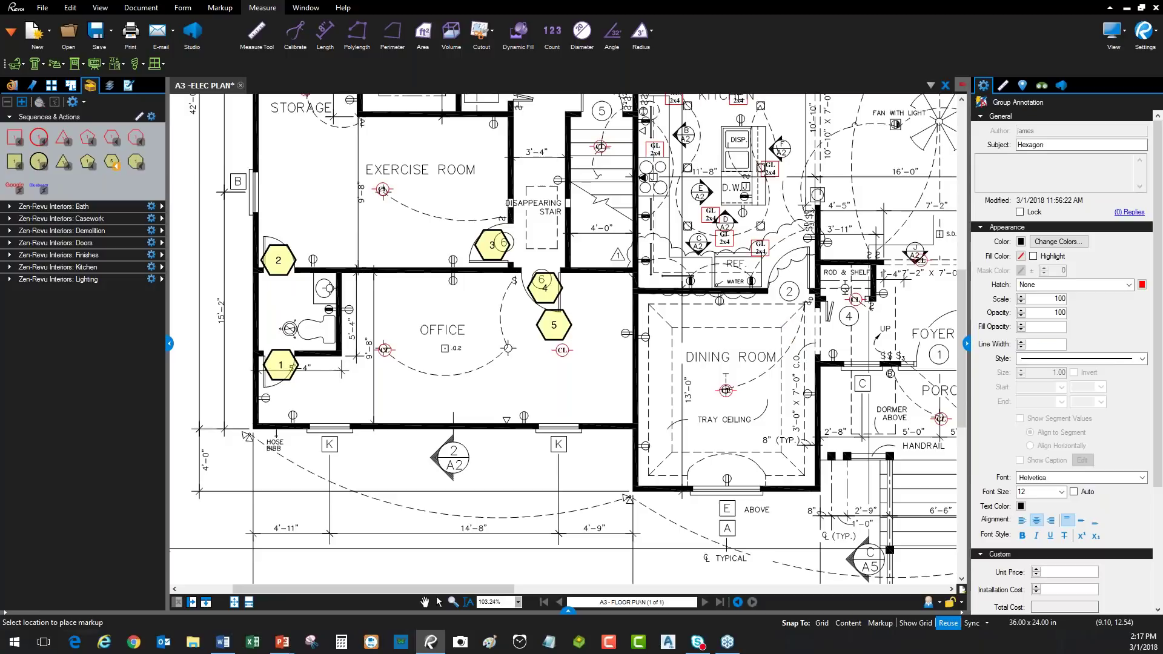
key("Escape")
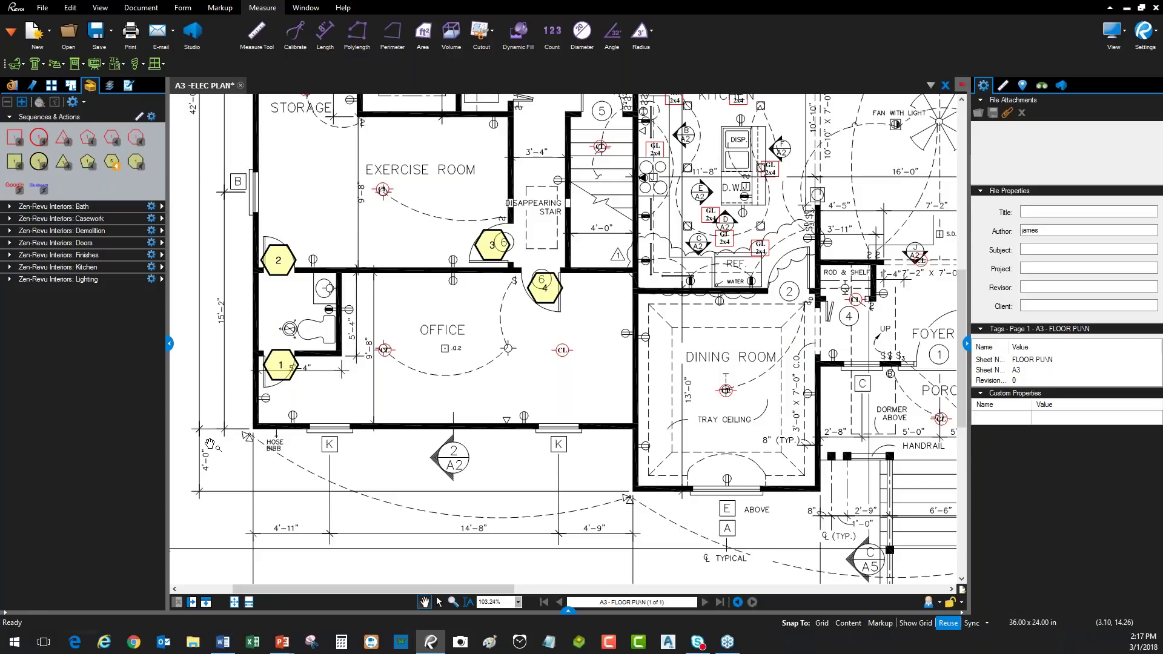
Delete the markers around the Office and Exercise Room, and set the yellow hexagon tool's sequence to prefix D, starting at 10.
left_click_drag(223, 435, 591, 179)
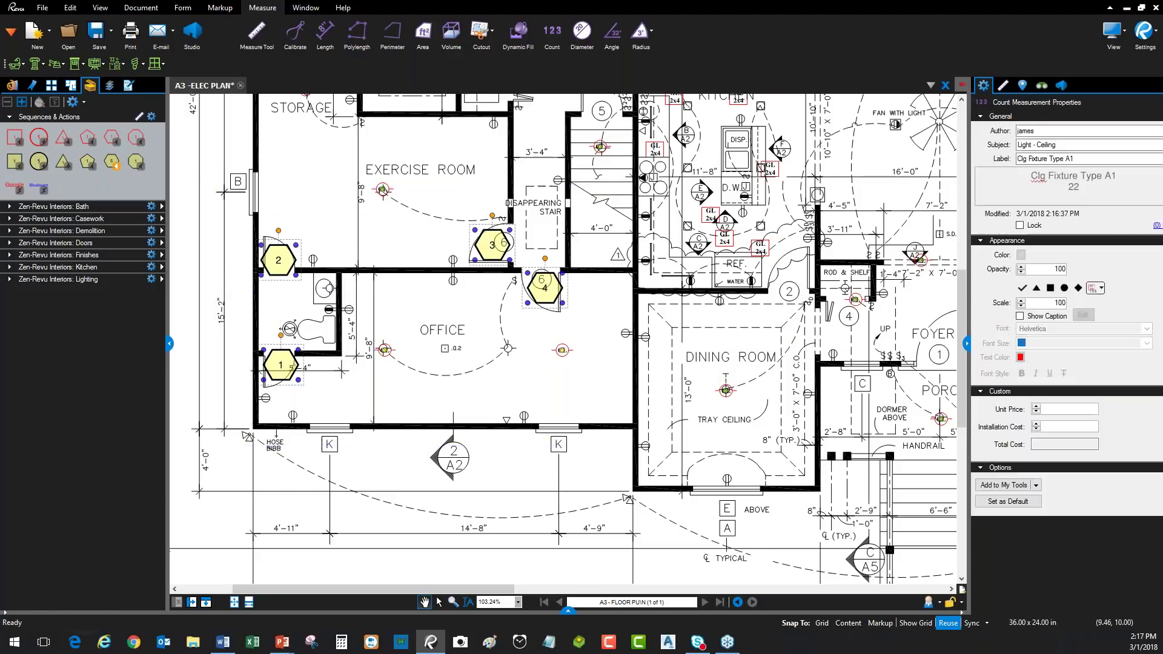
key("Delete")
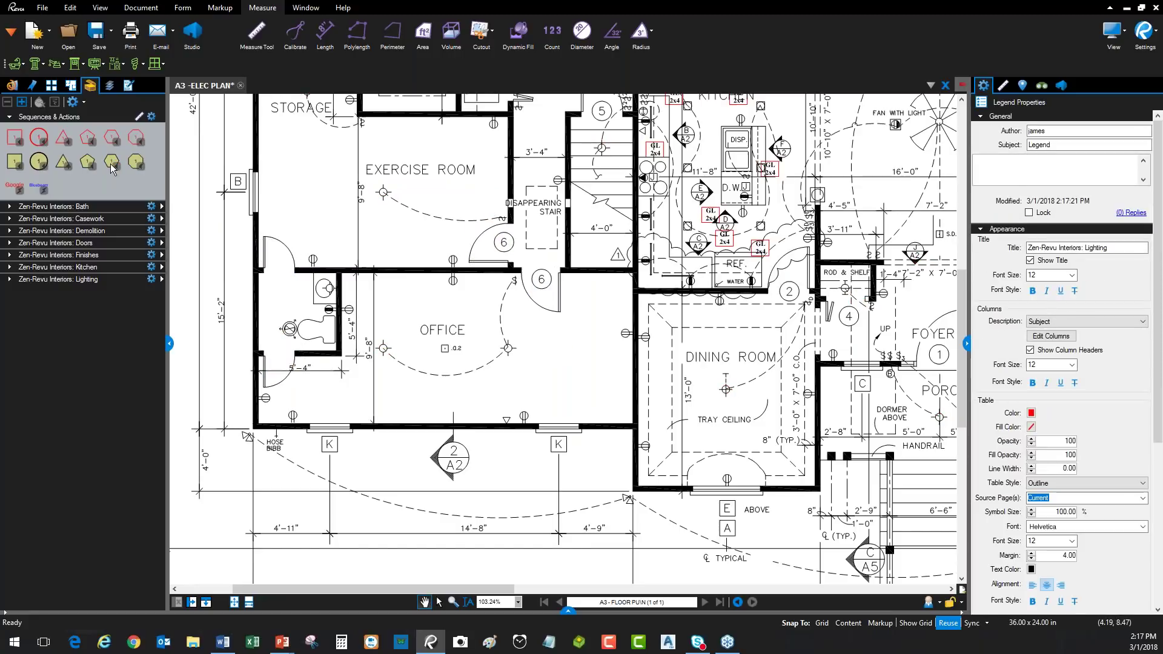
right_click(111, 161)
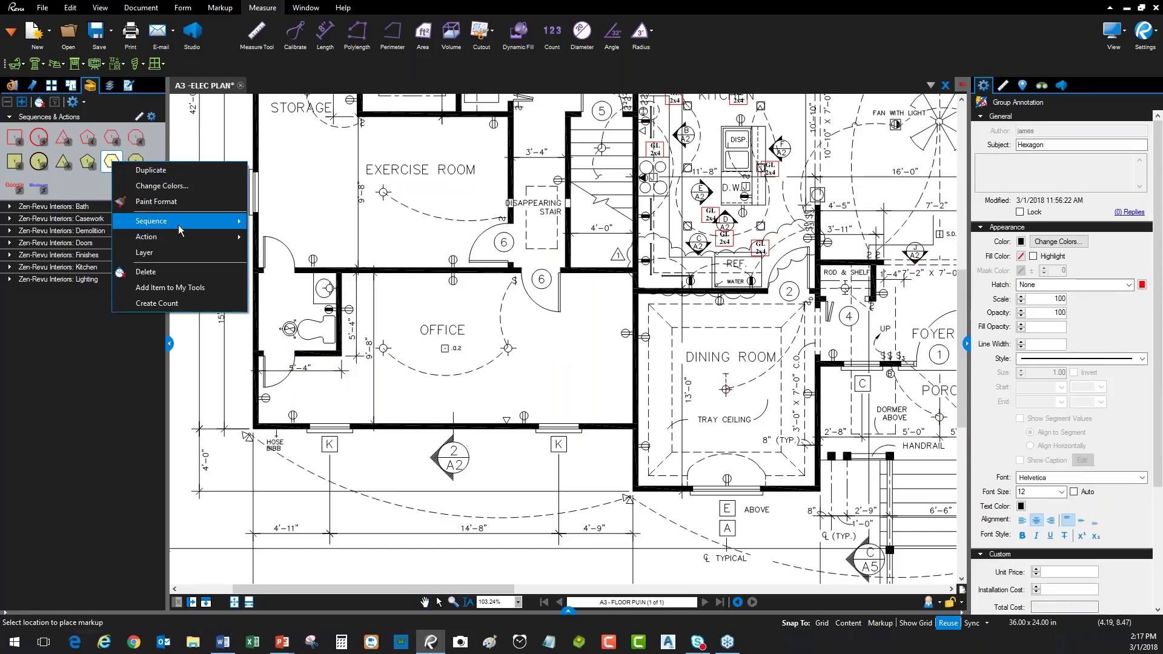
mouse_move(178, 222)
left_click(293, 221)
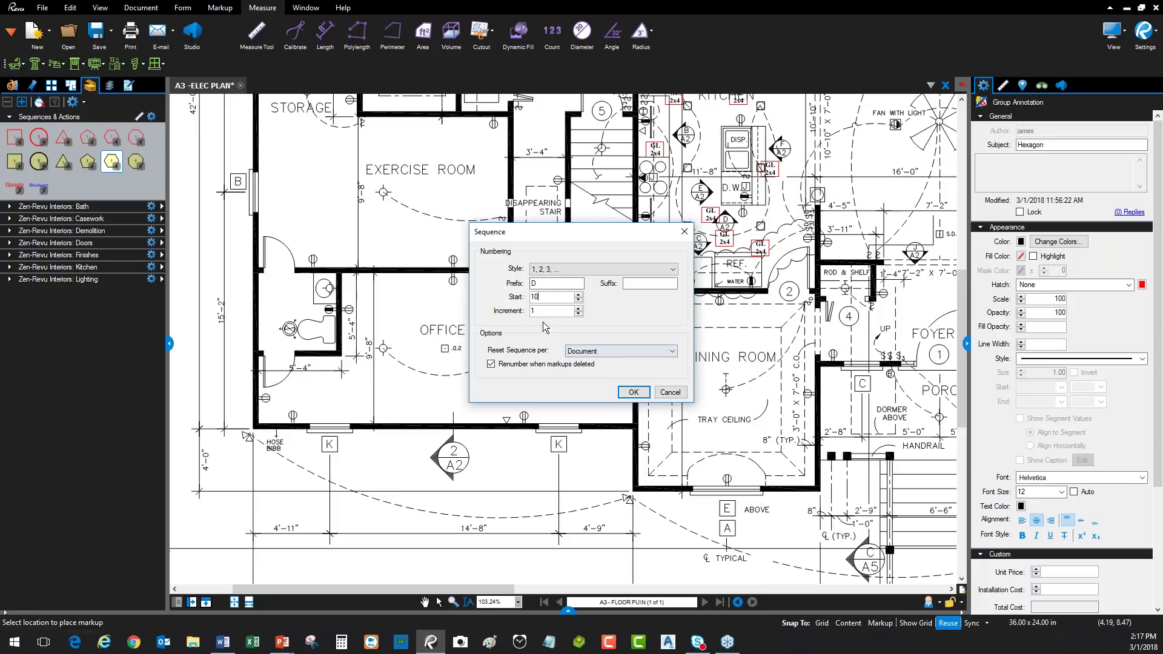
left_click(633, 392)
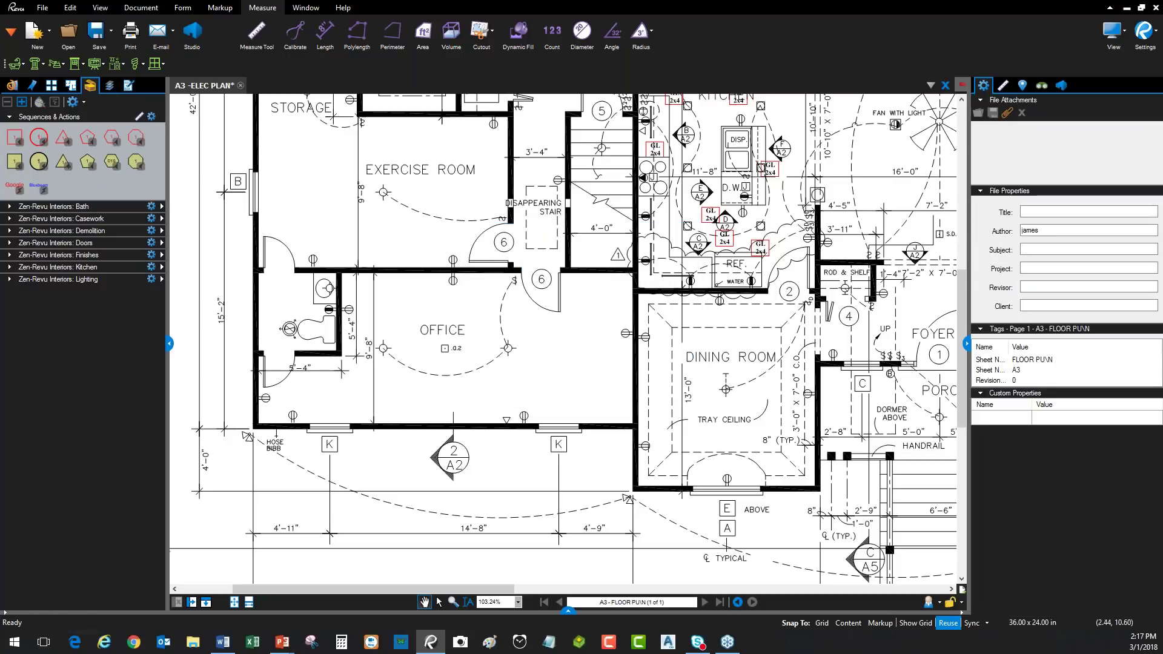
Place four D-prefixed hexagon markers at the same doors around the Office and Exercise Room.
left_click(112, 161)
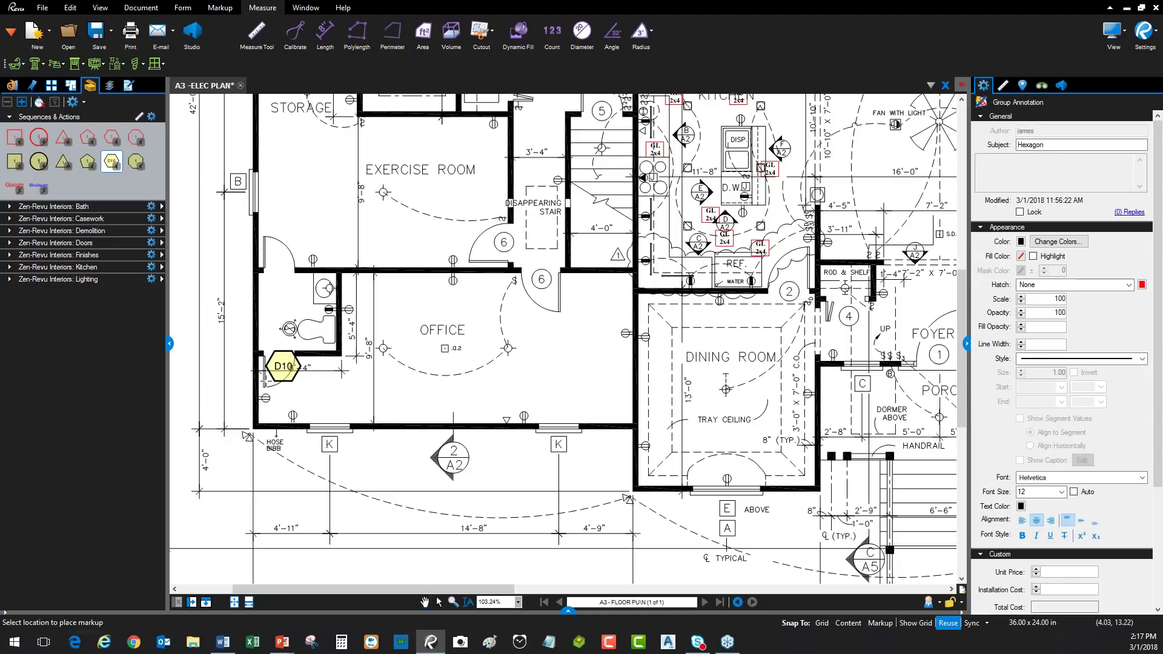
left_click(261, 381)
left_click(263, 271)
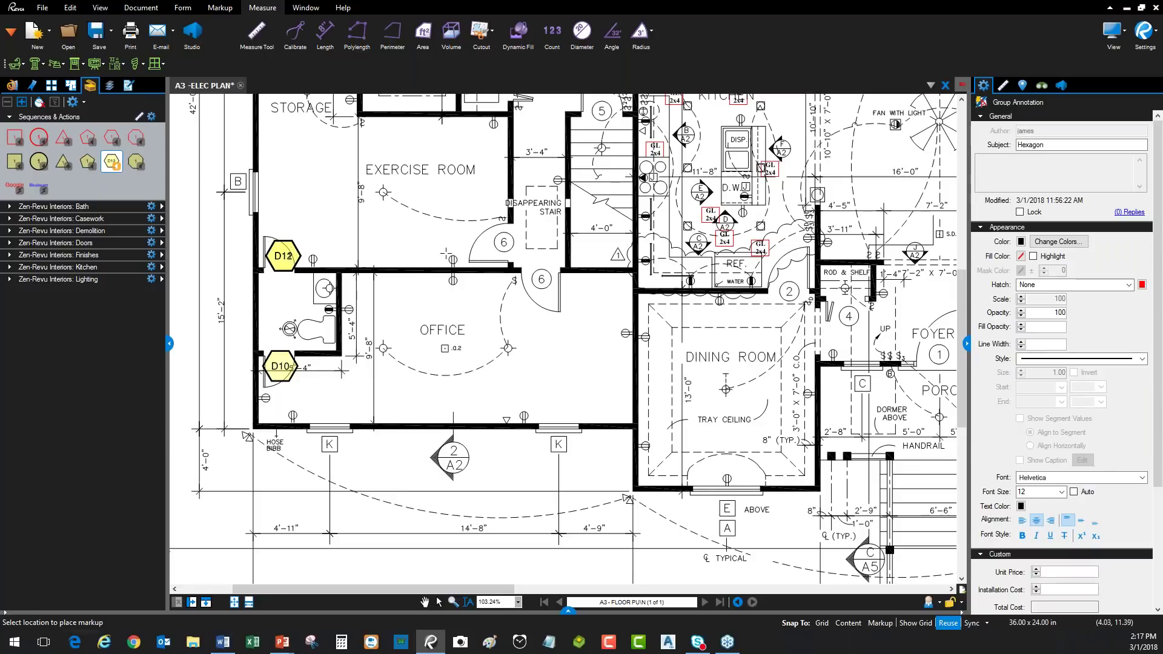
left_click(478, 258)
left_click(529, 297)
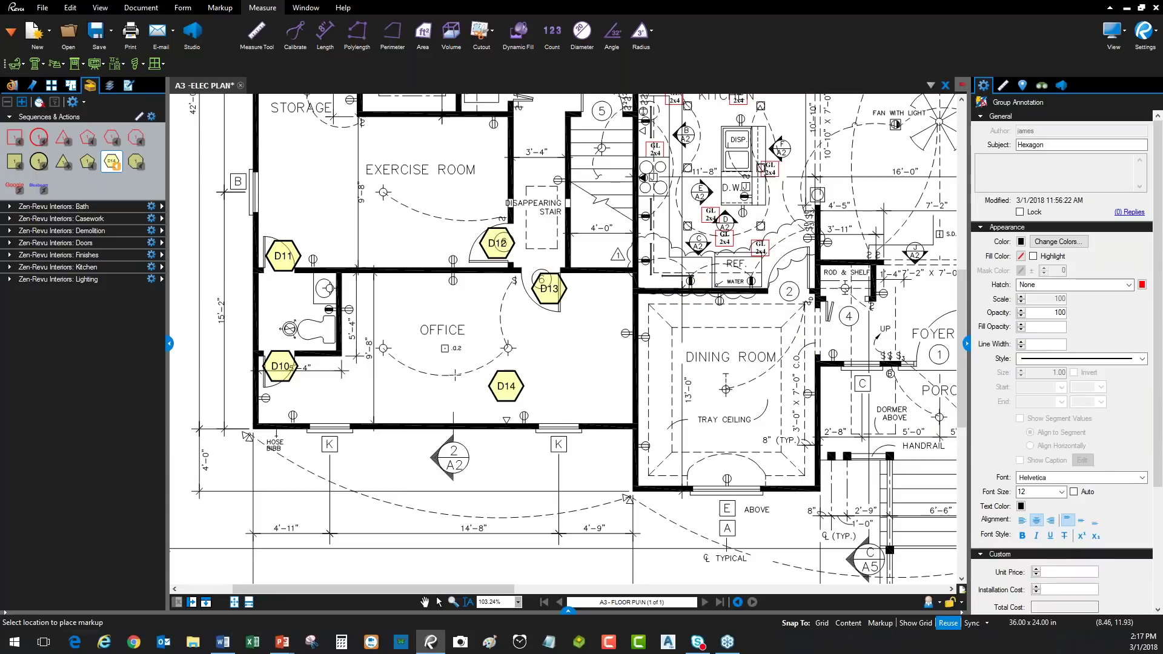
key("Escape")
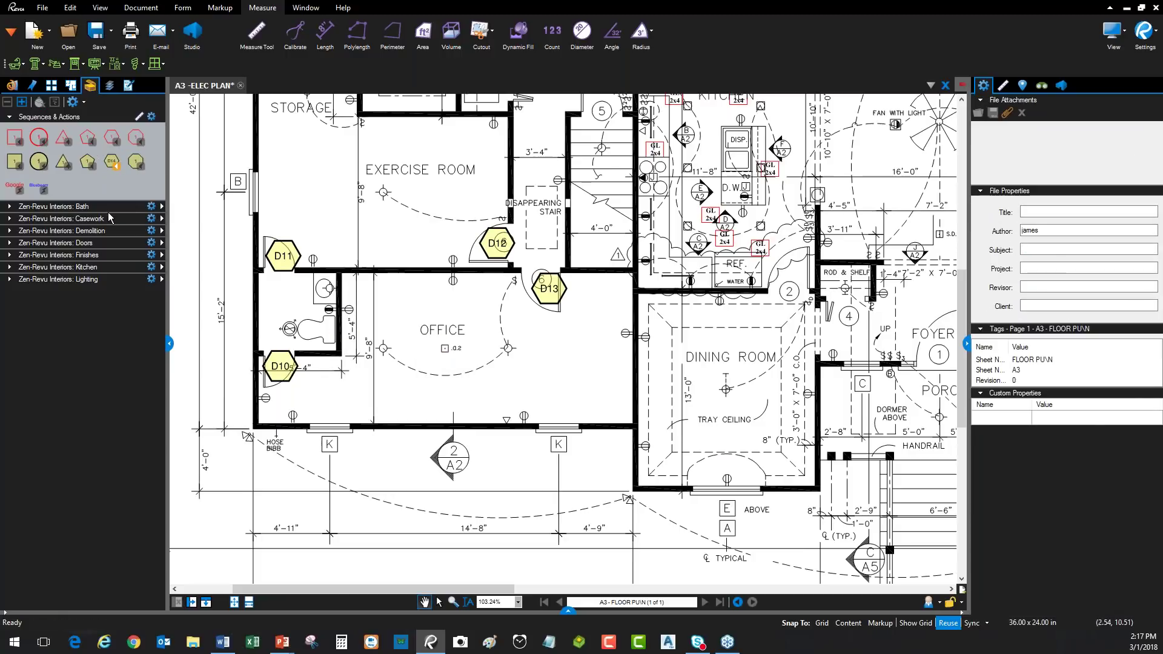
Collapse the Sequences & Actions tool set and look over the tools in Zen-Revu Interiors: Lighting.
key("alt+Tab")
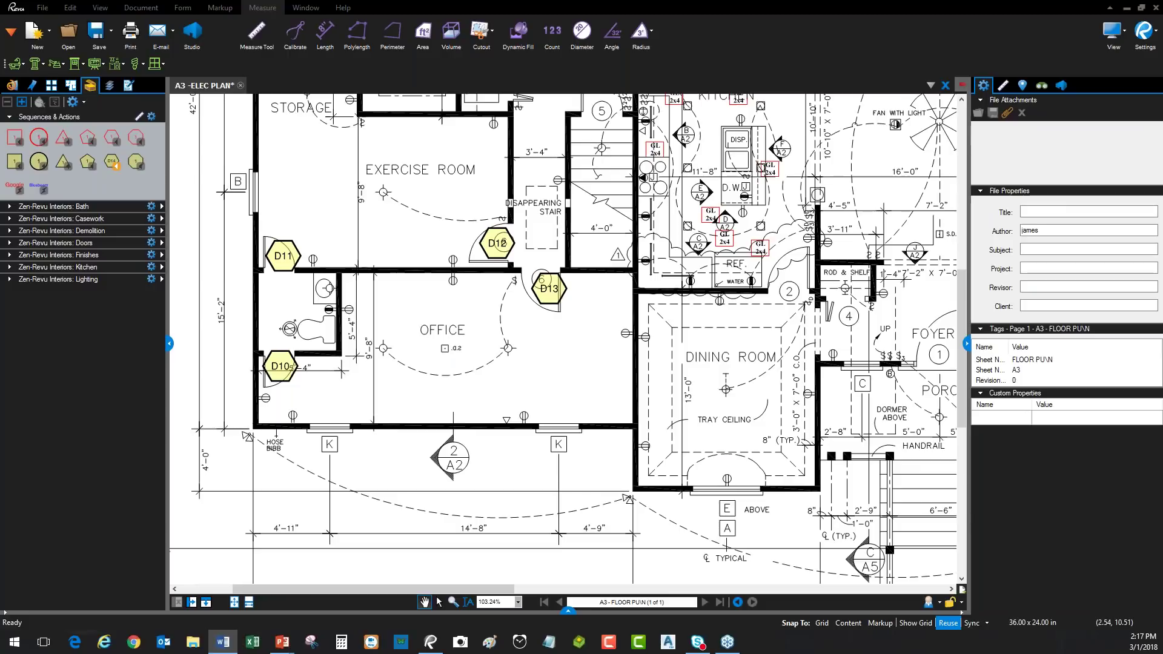
left_click(10, 116)
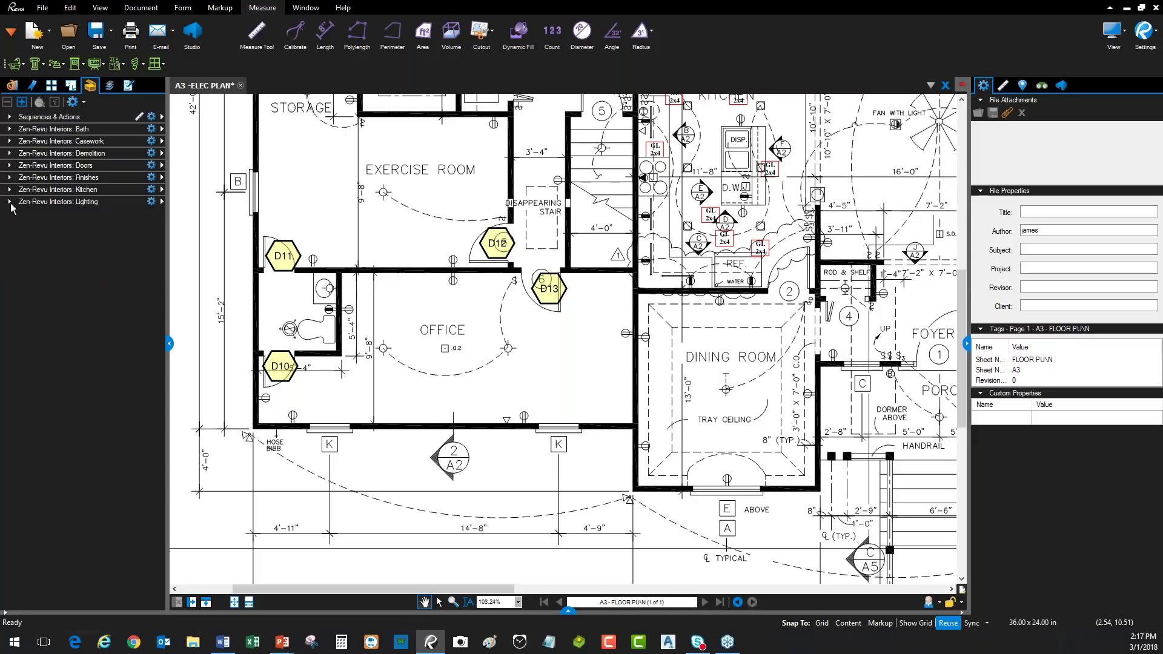
left_click(10, 203)
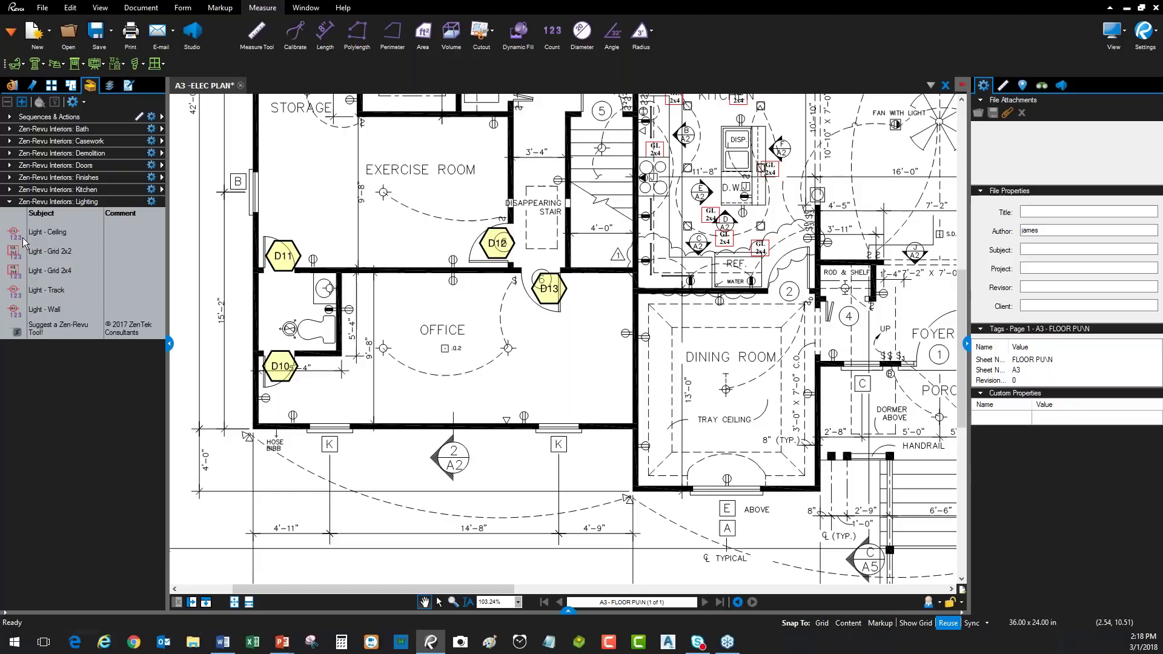
left_click(9, 203)
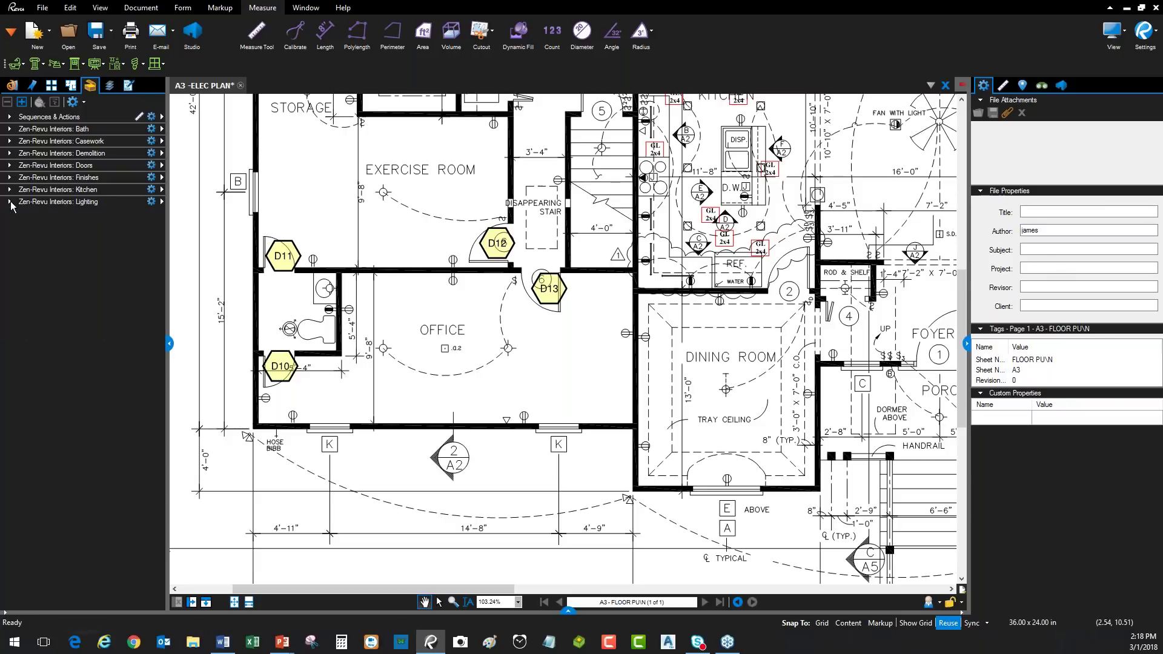
Toggle the Lighting layer's visibility to check which floor plan markups it controls, leave it visible, and return to the tool sets.
left_click(110, 86)
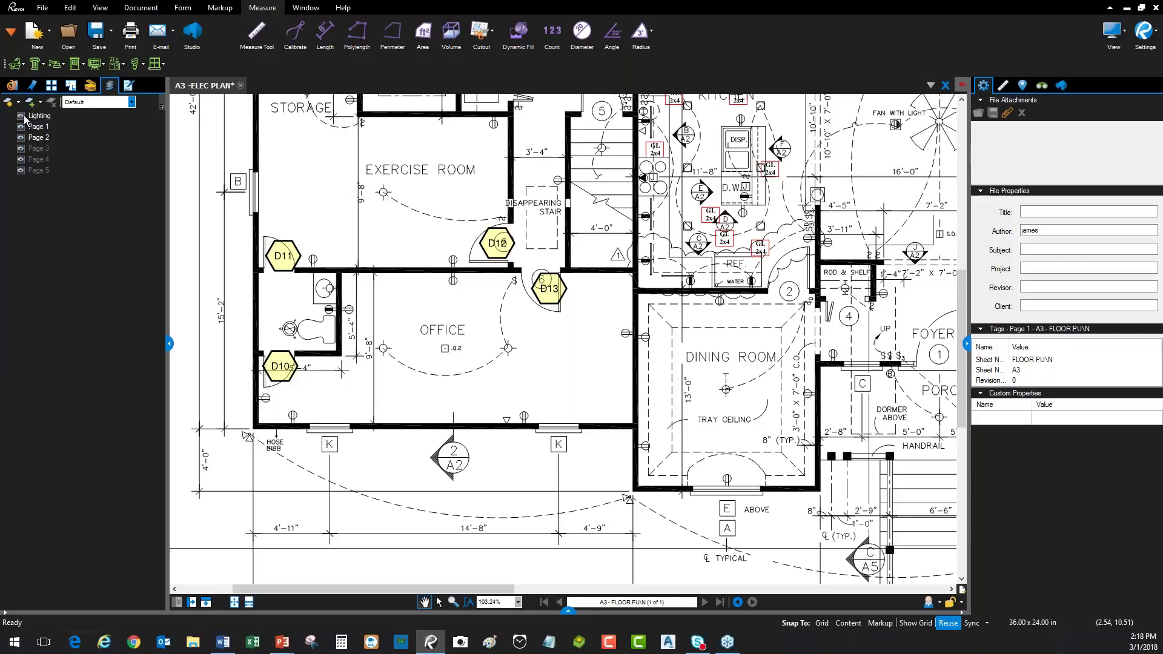
scroll(358, 260, "down", 5)
scroll(194, 291, "up", 4)
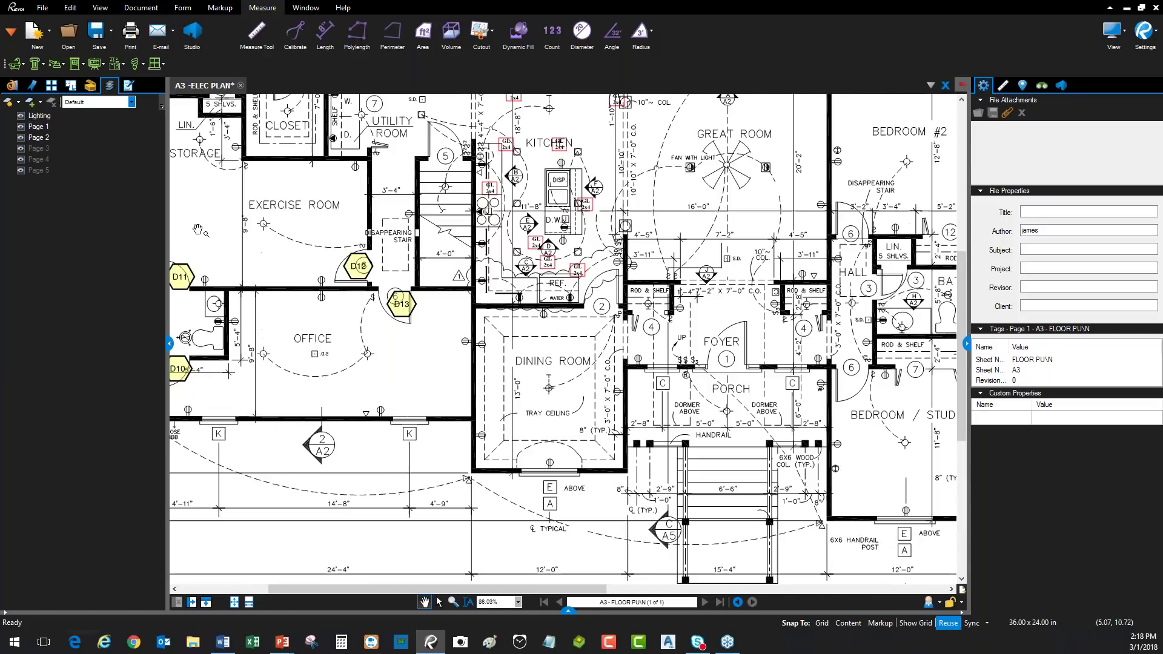
left_click(22, 118)
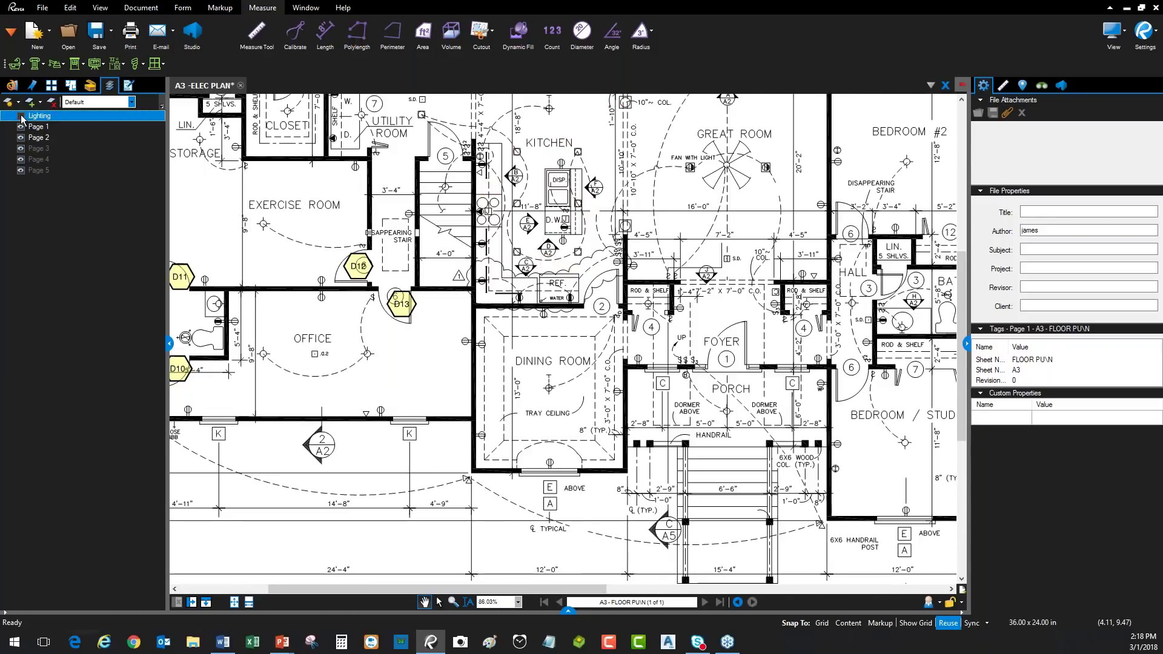
left_click(22, 119)
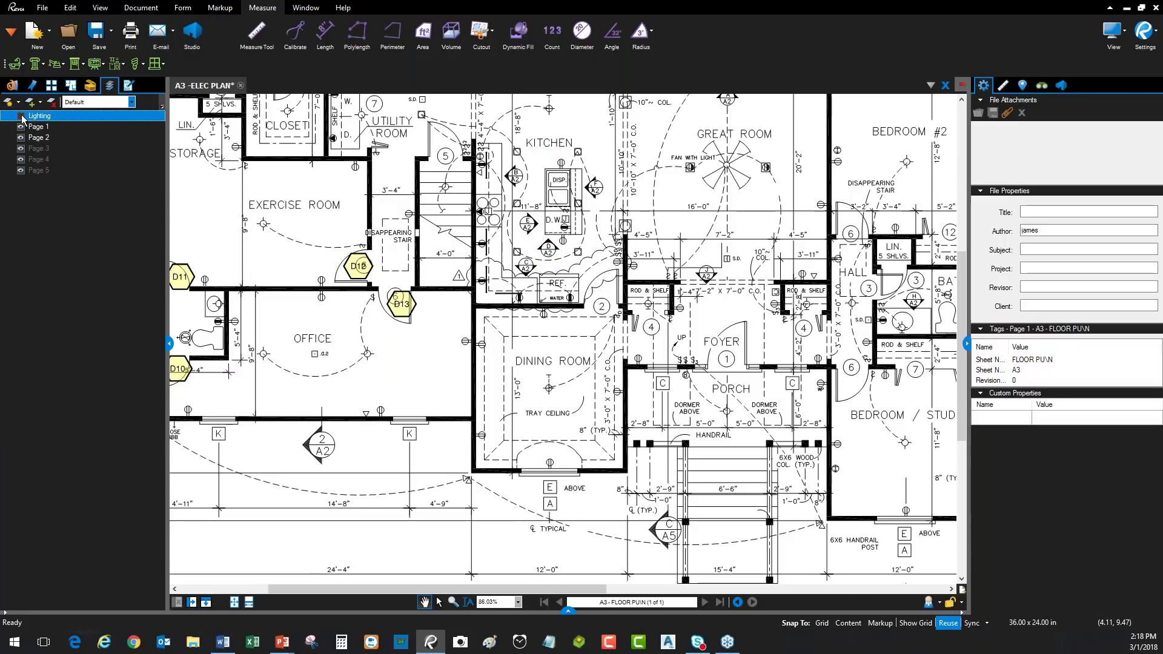
scroll(524, 188, "up", 5)
left_click(20, 117)
left_click(21, 116)
left_click(21, 117)
left_click(91, 87)
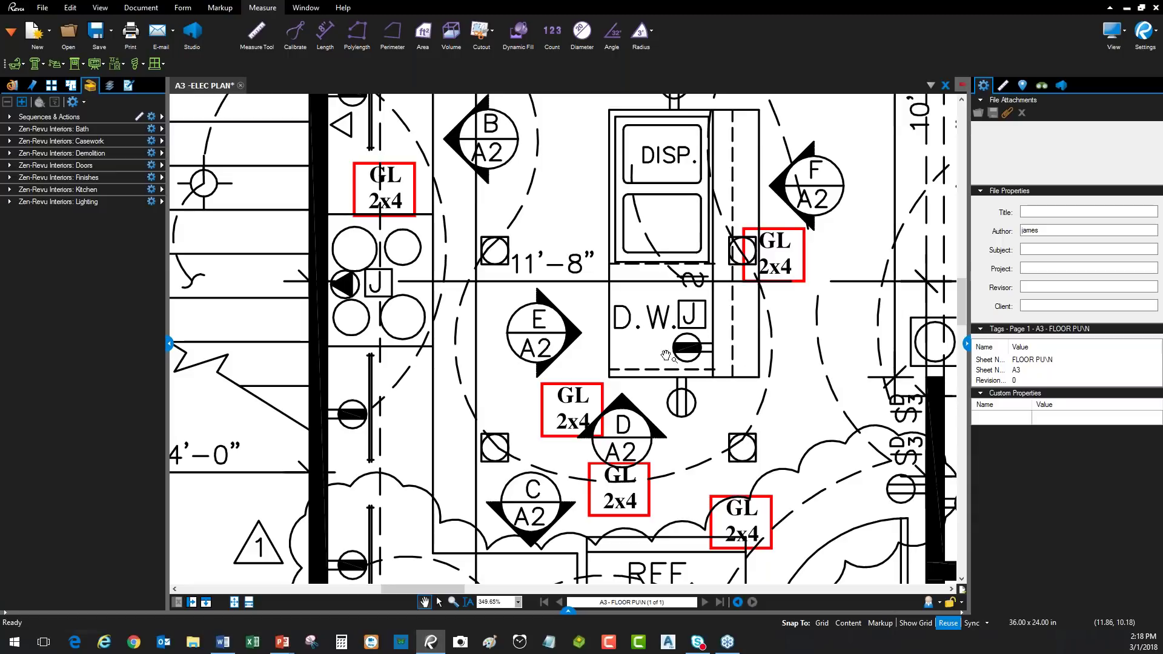
Select the Light - Grid 2x4 count in the kitchen and show its captions.
scroll(664, 358, "down", 5)
scroll(675, 287, "up", 3)
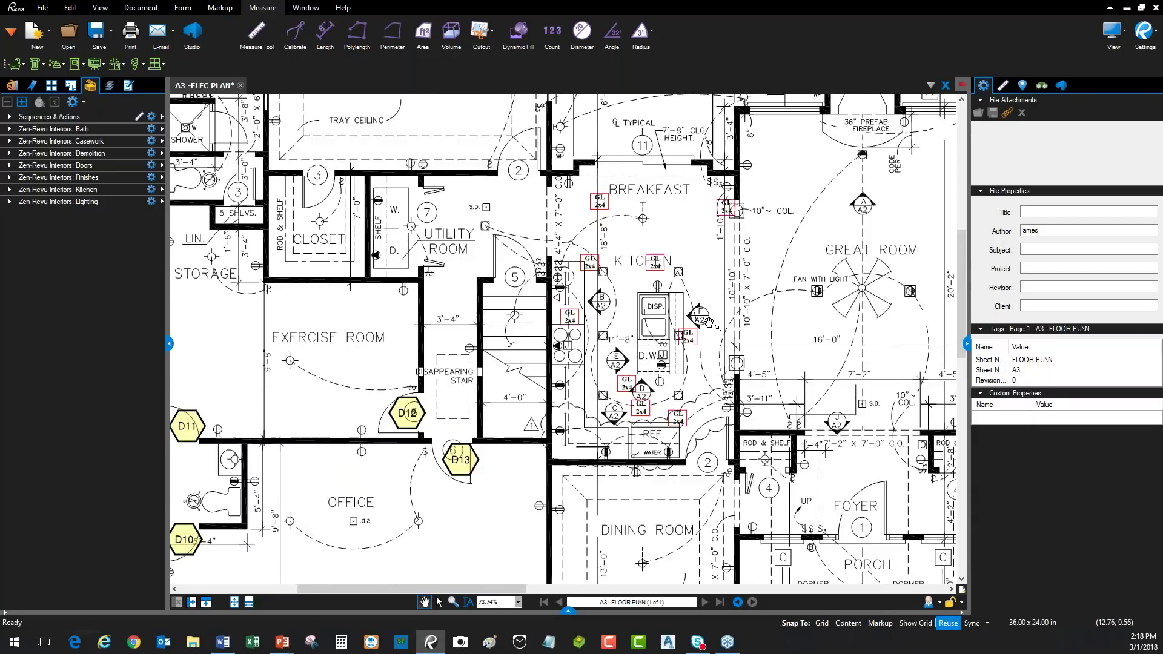
left_click(550, 242)
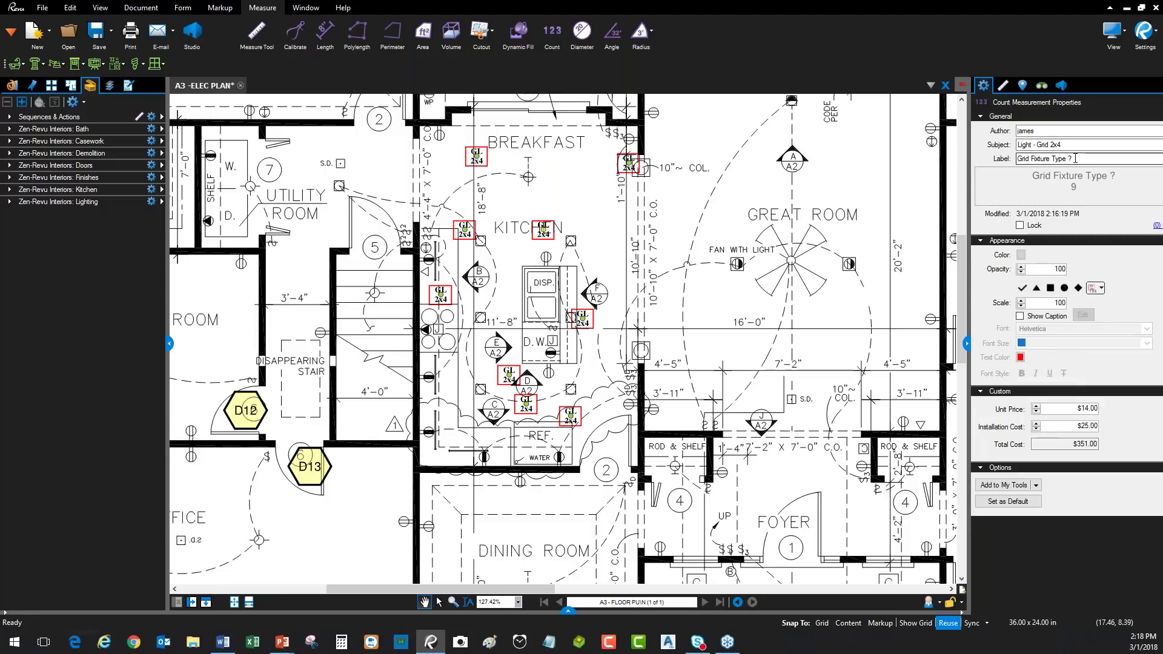
left_click(1021, 316)
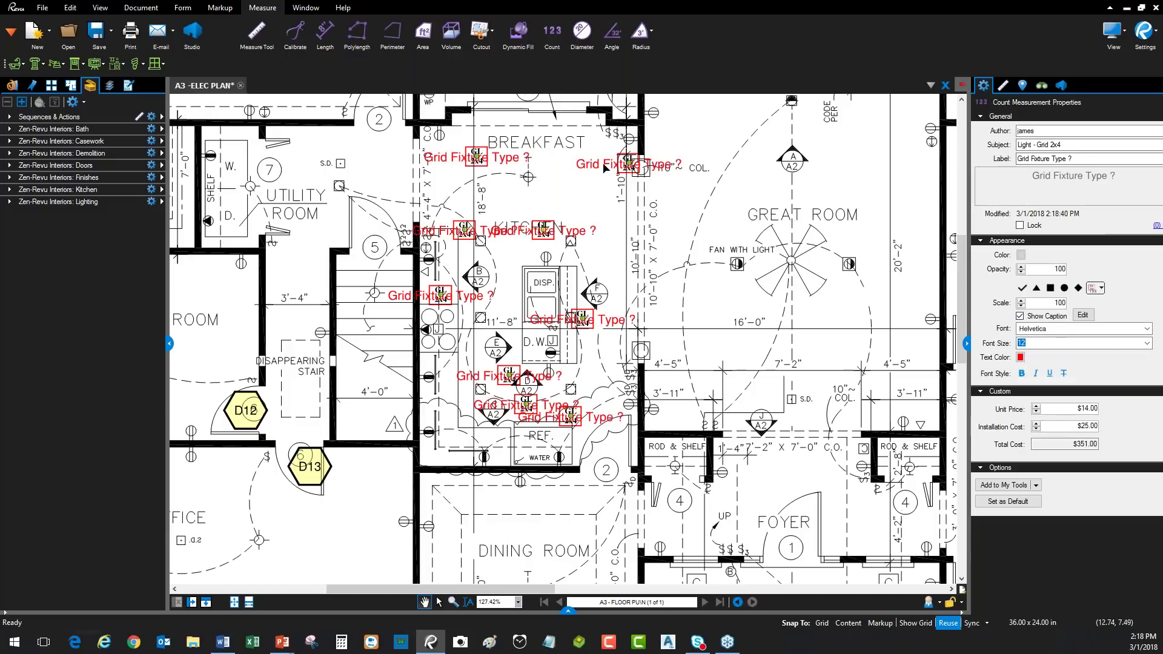
scroll(624, 172, "up", 3)
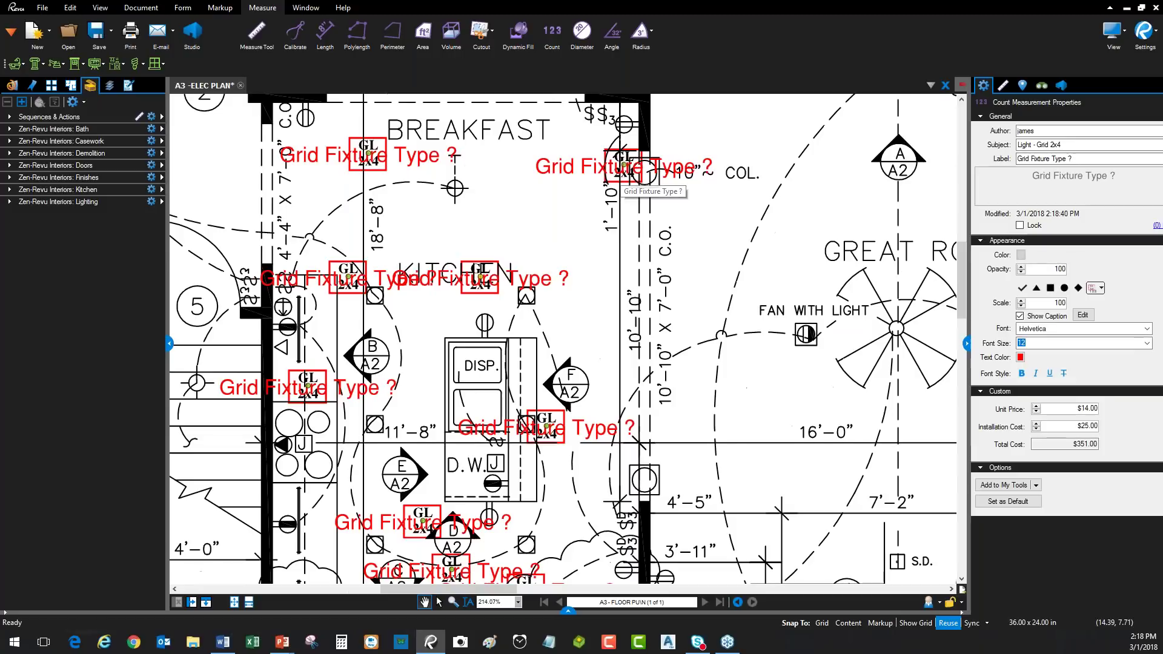
Change the selected count's label to Grid Fixture Type B2 and hide its captions.
left_click(1083, 157)
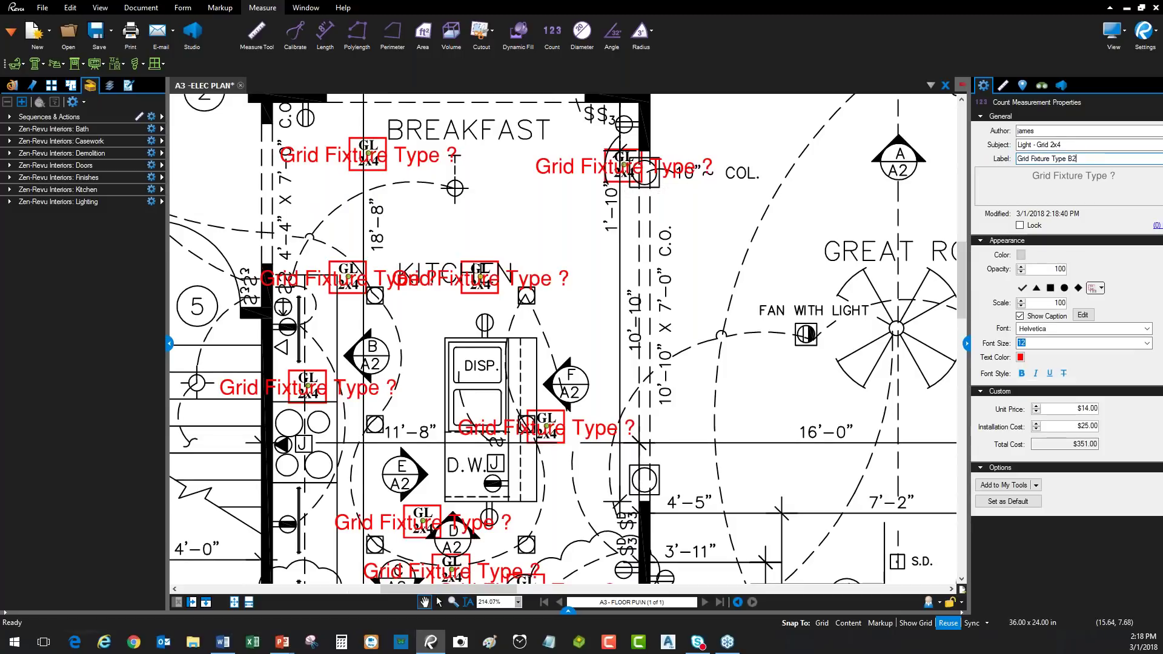
left_click(1096, 146)
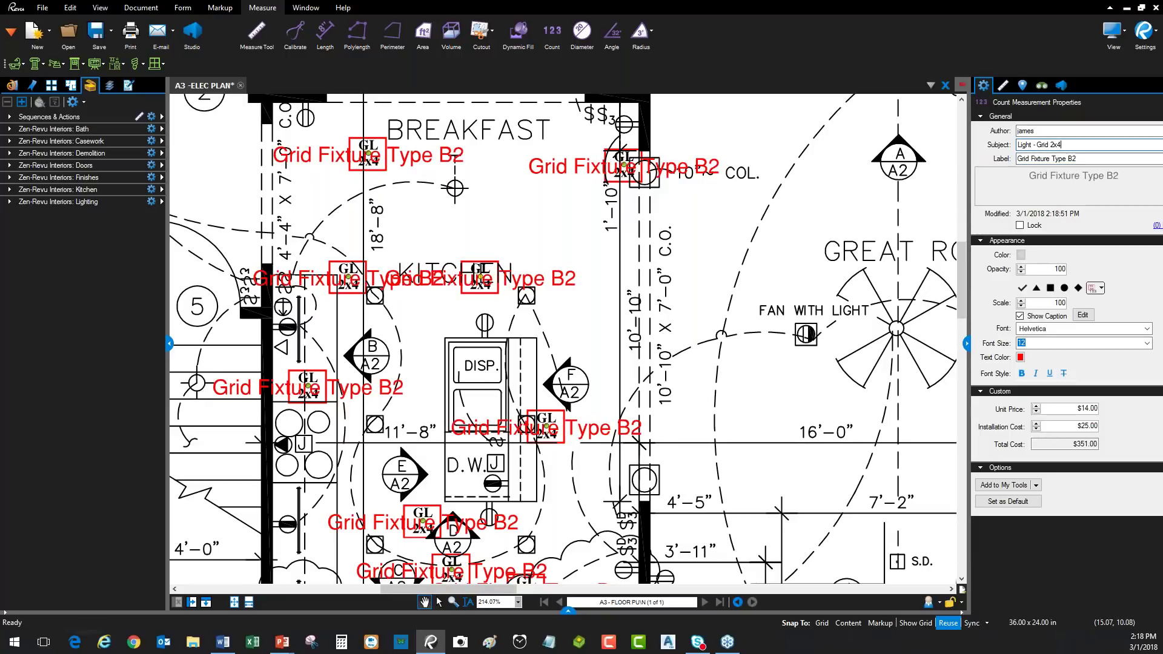
left_click(1021, 316)
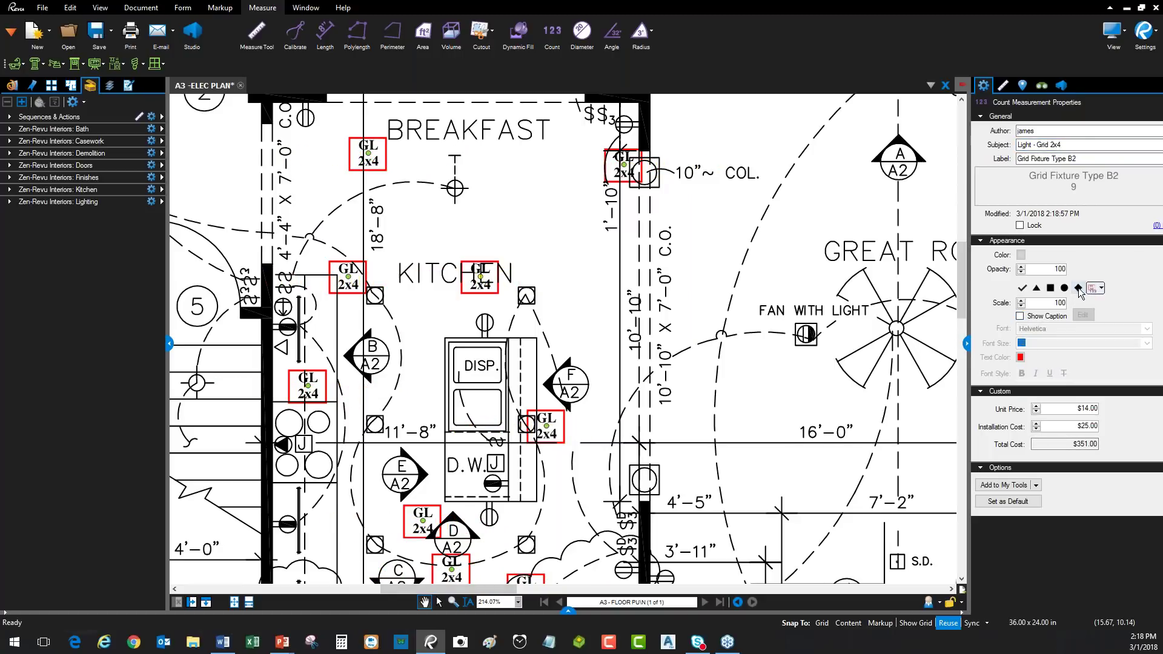
Try a magenta square and a check mark as the symbol for the Light - Grid 2x4 count.
left_click(1051, 289)
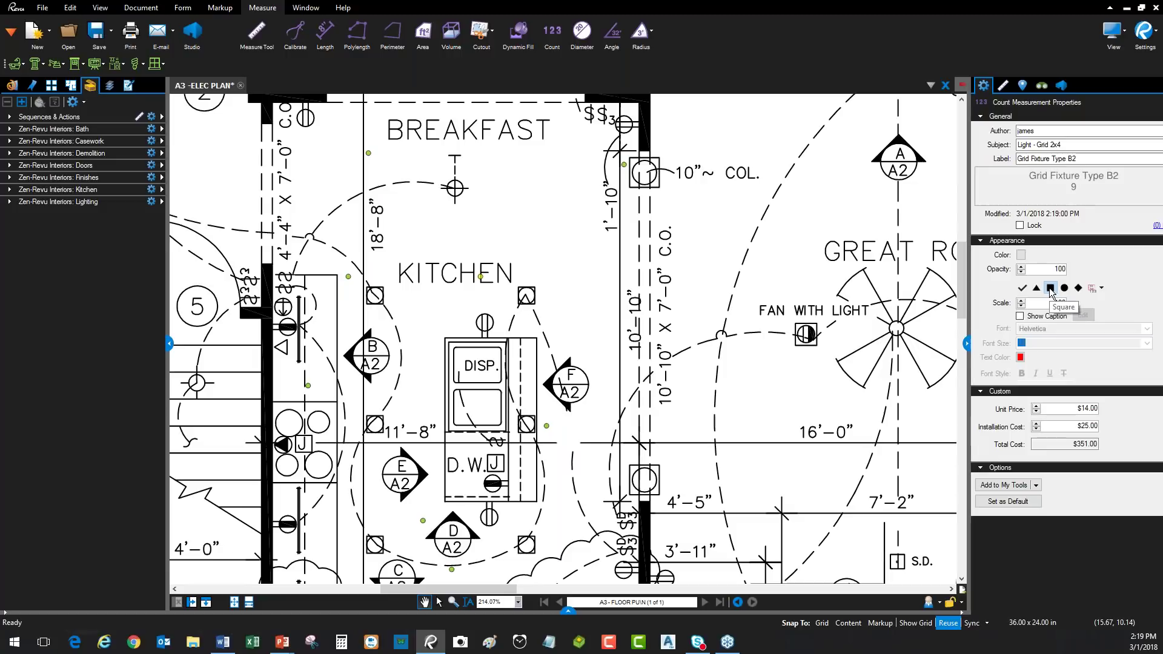
left_click(1022, 255)
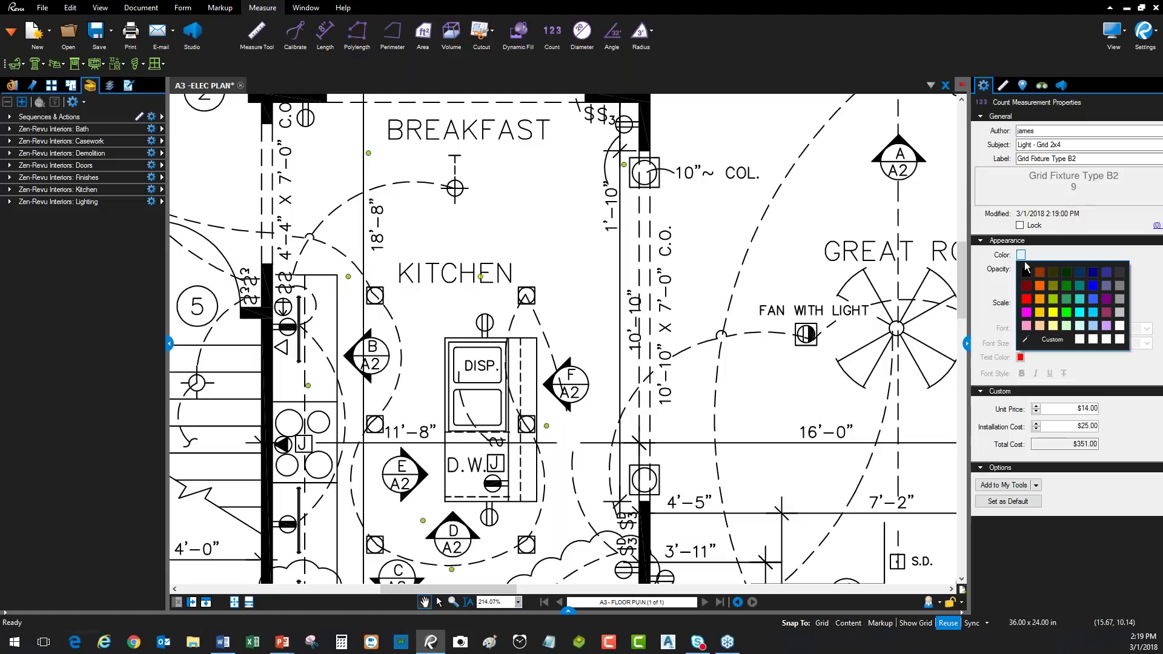
left_click(1028, 313)
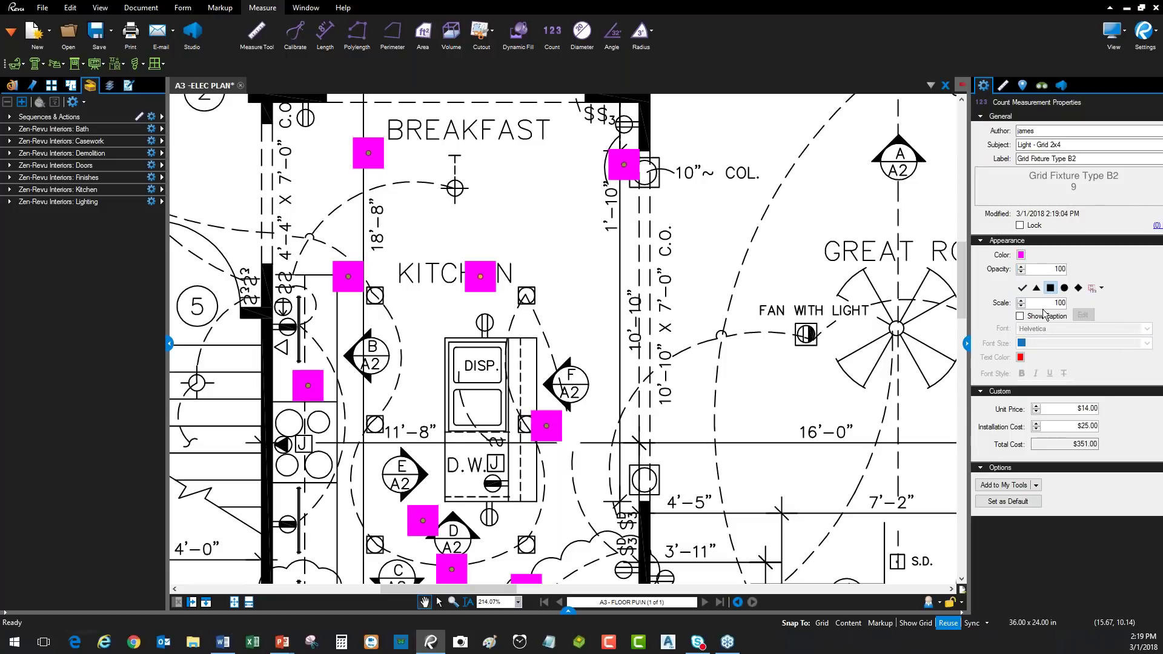
left_click(1023, 289)
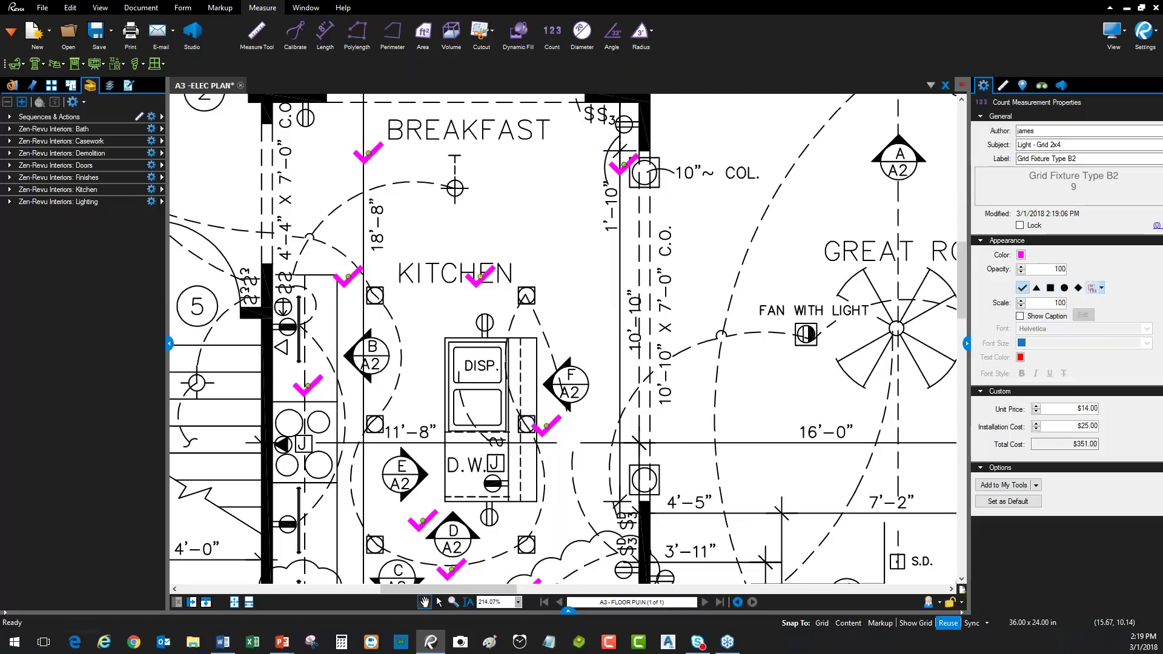
Change the Light - Grid 2x4 count's symbol to the orange SH circle and deselect the count.
key("ctrl+minus")
left_click(1094, 288)
left_click_drag(816, 366, 465, 270)
key("Escape")
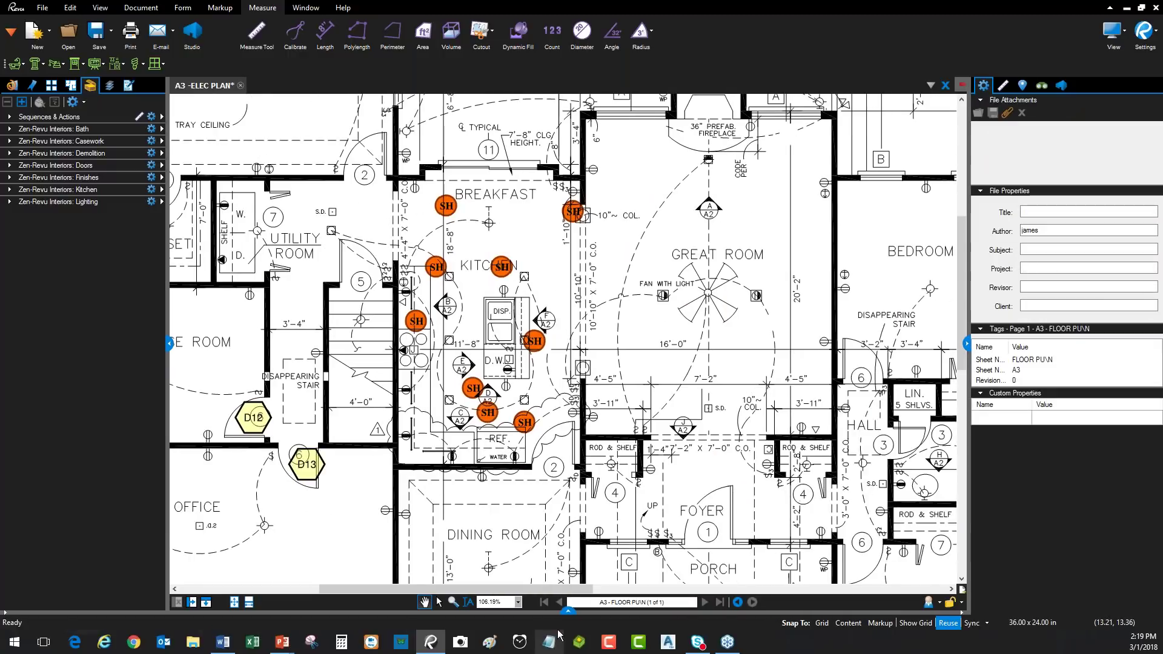
Show the markups list and give the Shelving count a unit price of $22.00 and an installation cost of $76.00.
left_click(567, 611)
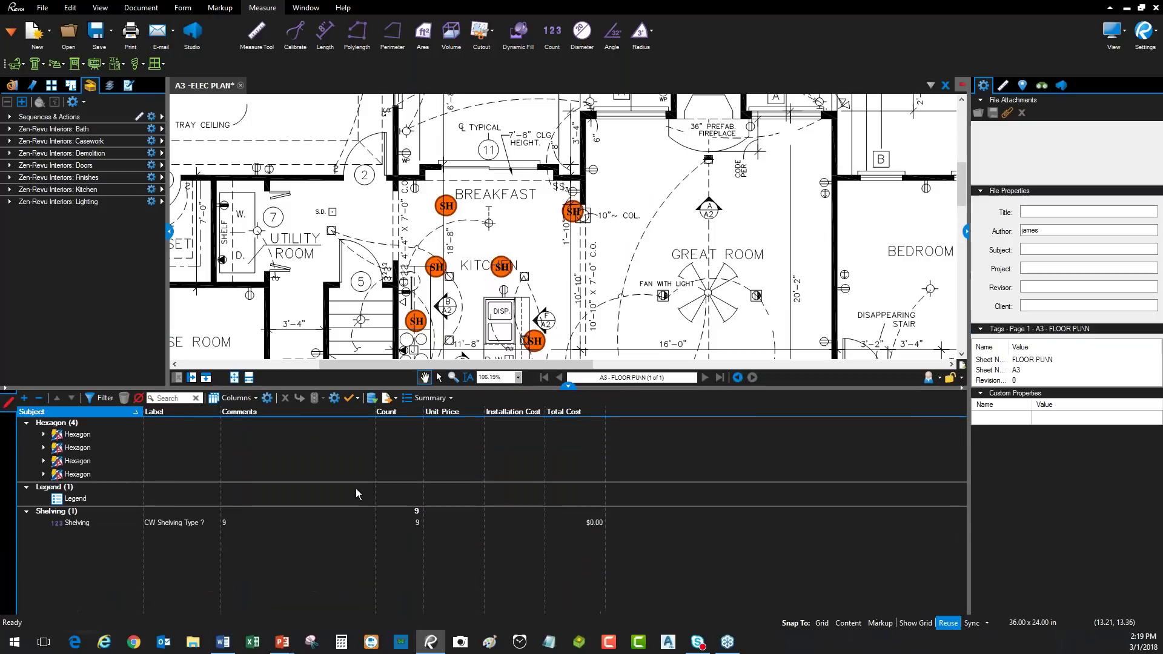
left_click(187, 522)
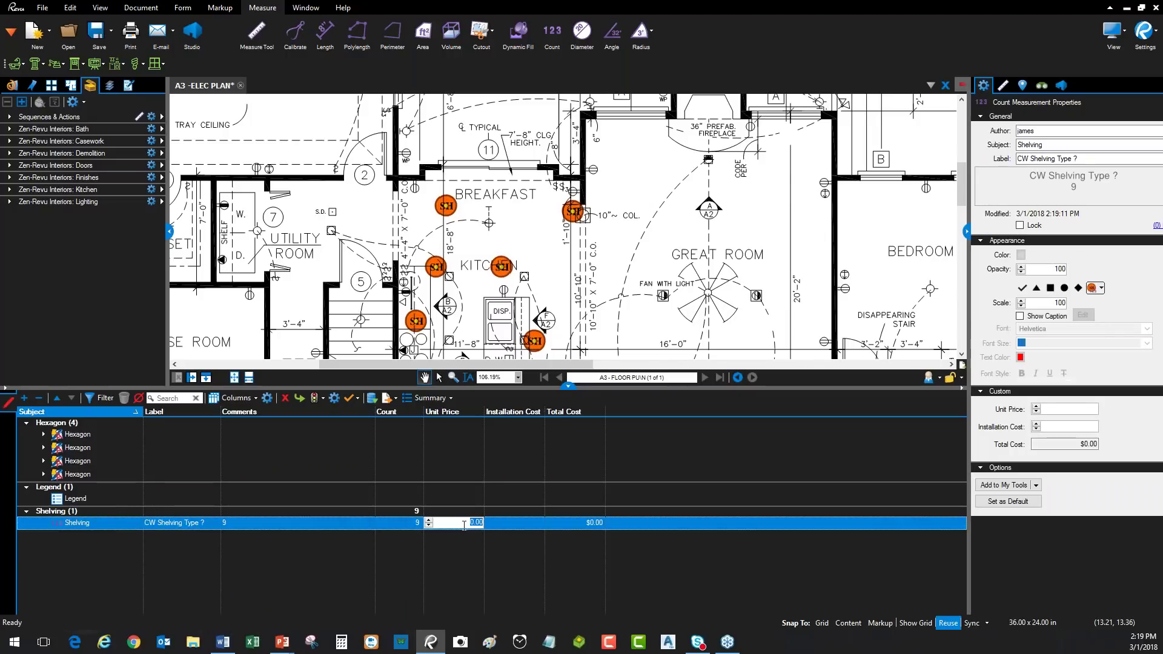
key("Return")
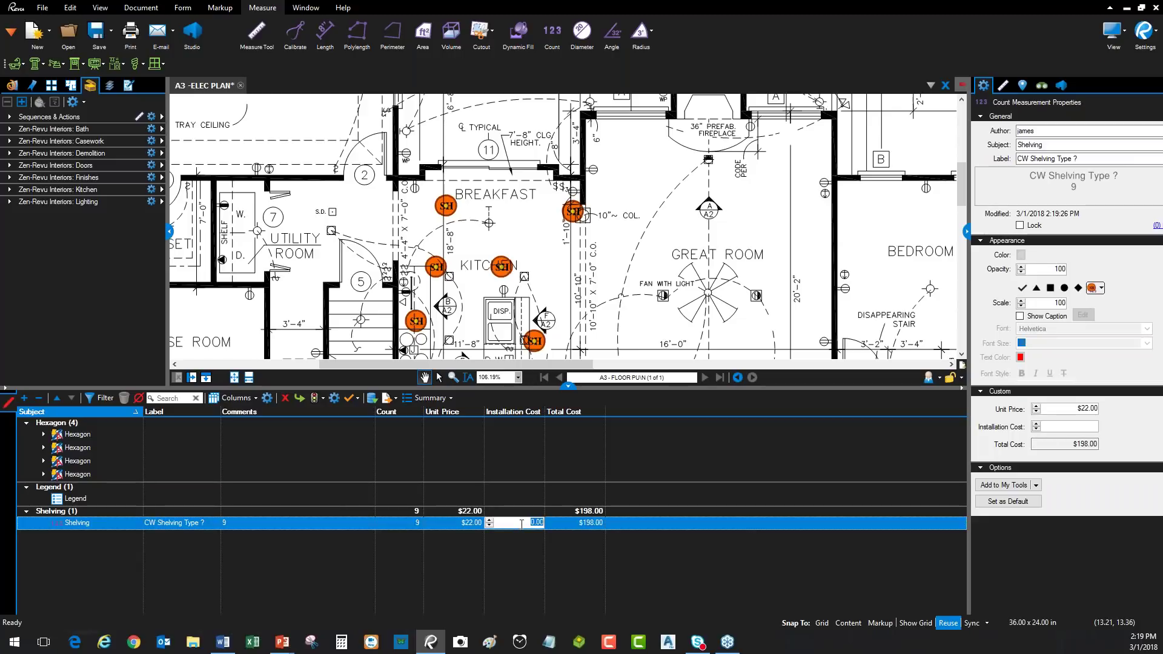
type("76")
left_click(527, 537)
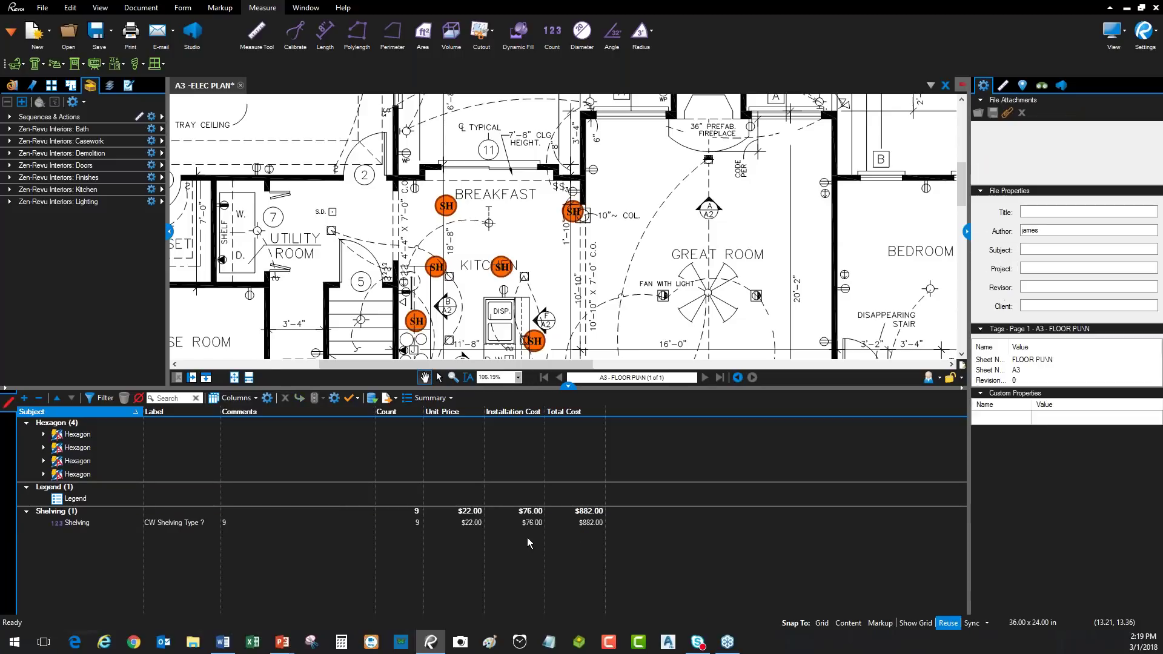
Export the markups list as a CSV summary named A3 -ELEC PLAN.csv to the Desktop.
left_click(444, 399)
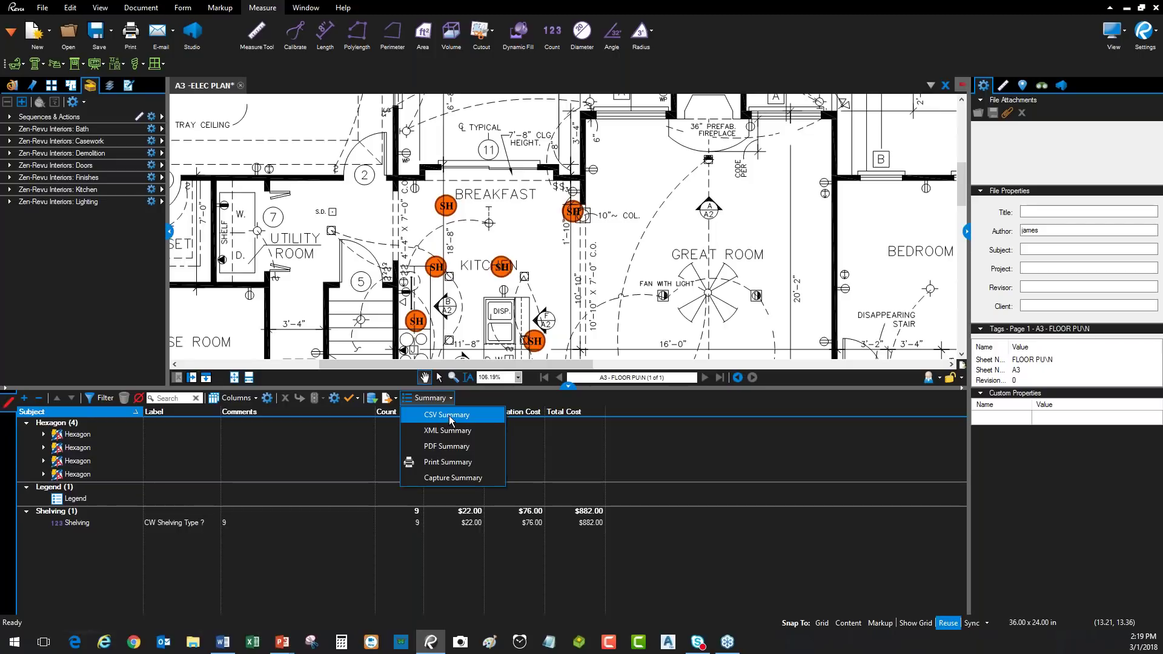
left_click(449, 415)
left_click(652, 422)
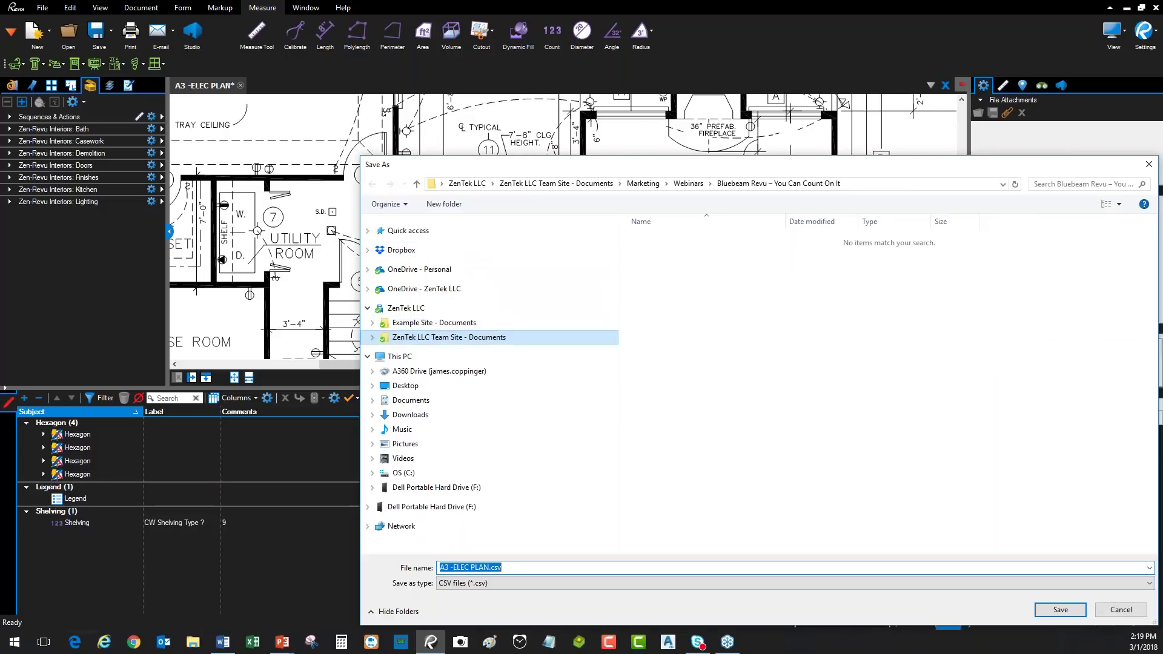
left_click(405, 386)
left_click(1060, 609)
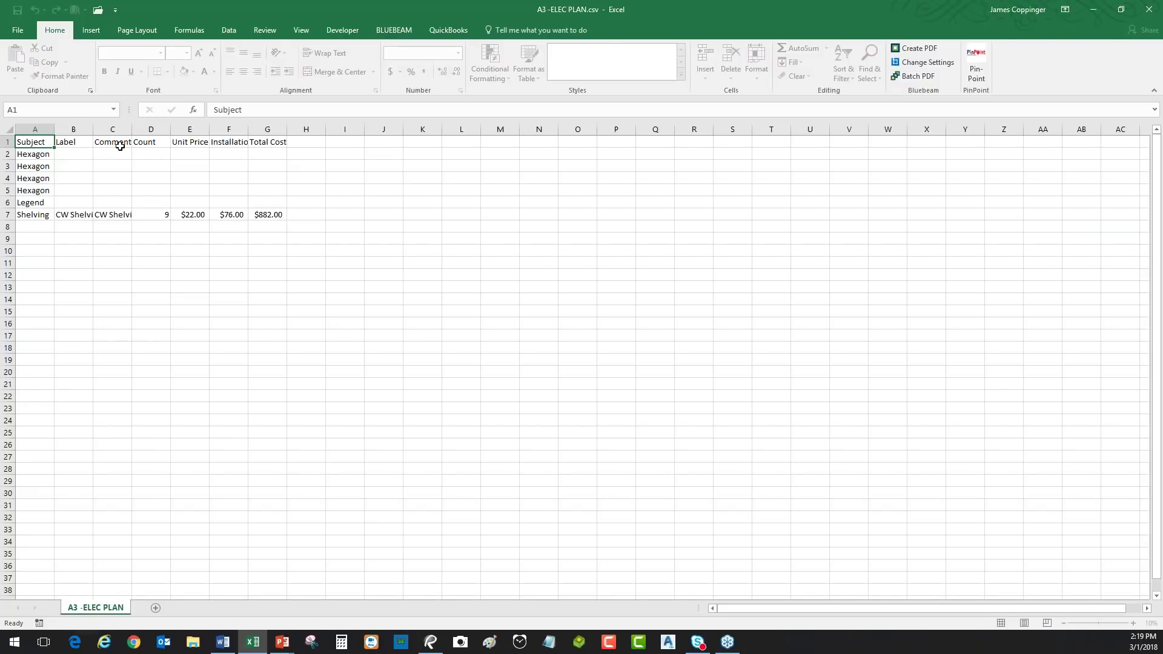
Autofit the widths of columns A through H in the exported CSV sheet.
left_click_drag(34, 129, 306, 129)
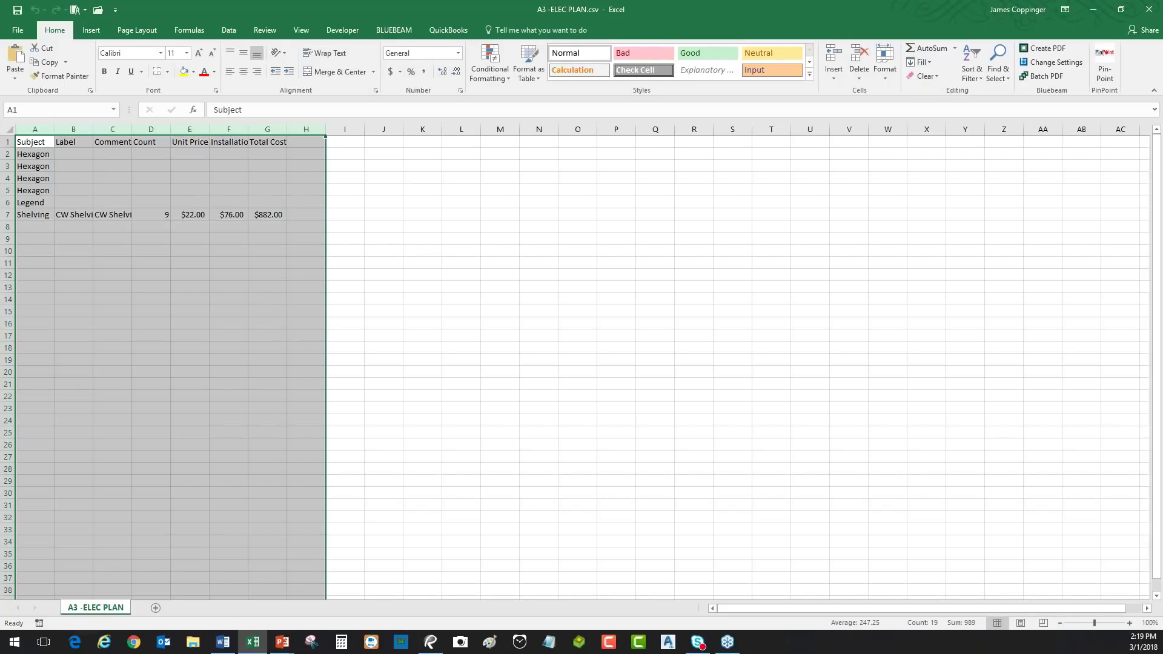
double_click(287, 129)
left_click(344, 264)
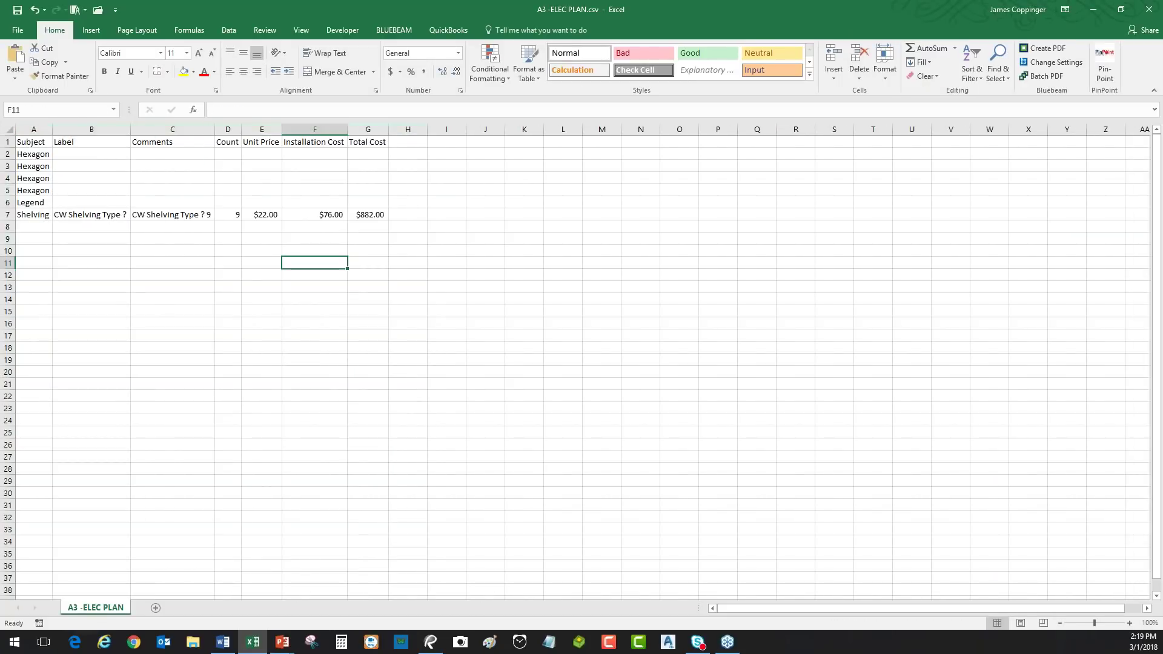
Check the Shelving row's label, comments, count, unit price, installation cost and total cost.
left_click(228, 217)
left_click(172, 216)
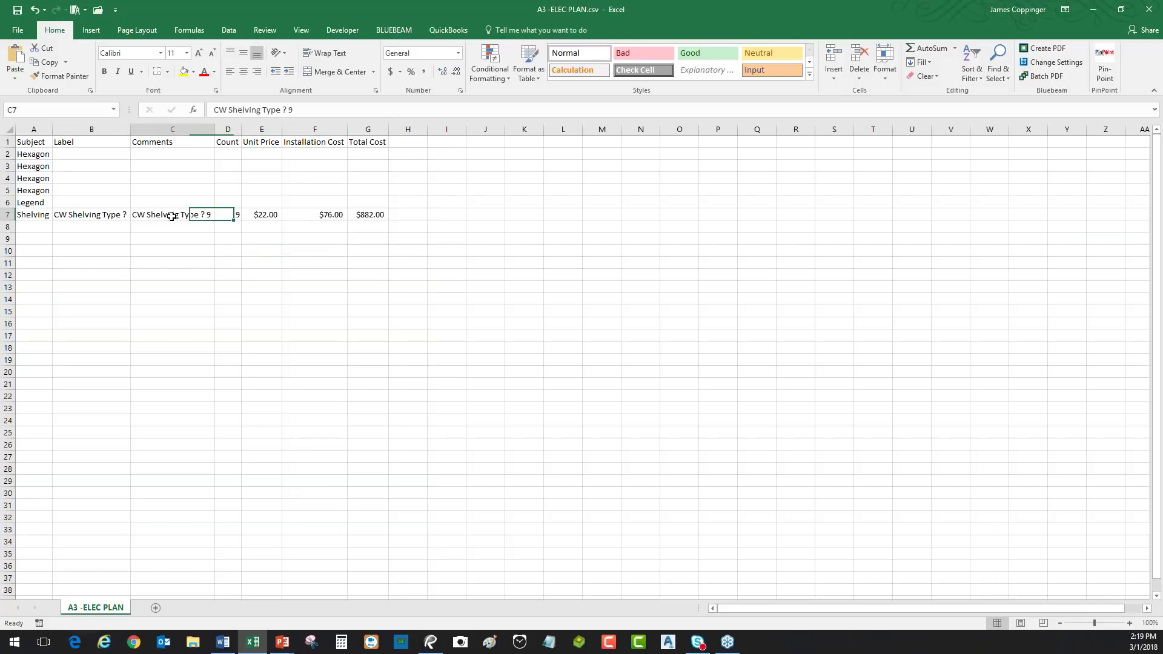
left_click(96, 213)
left_click(253, 215)
left_click(328, 214)
left_click(380, 217)
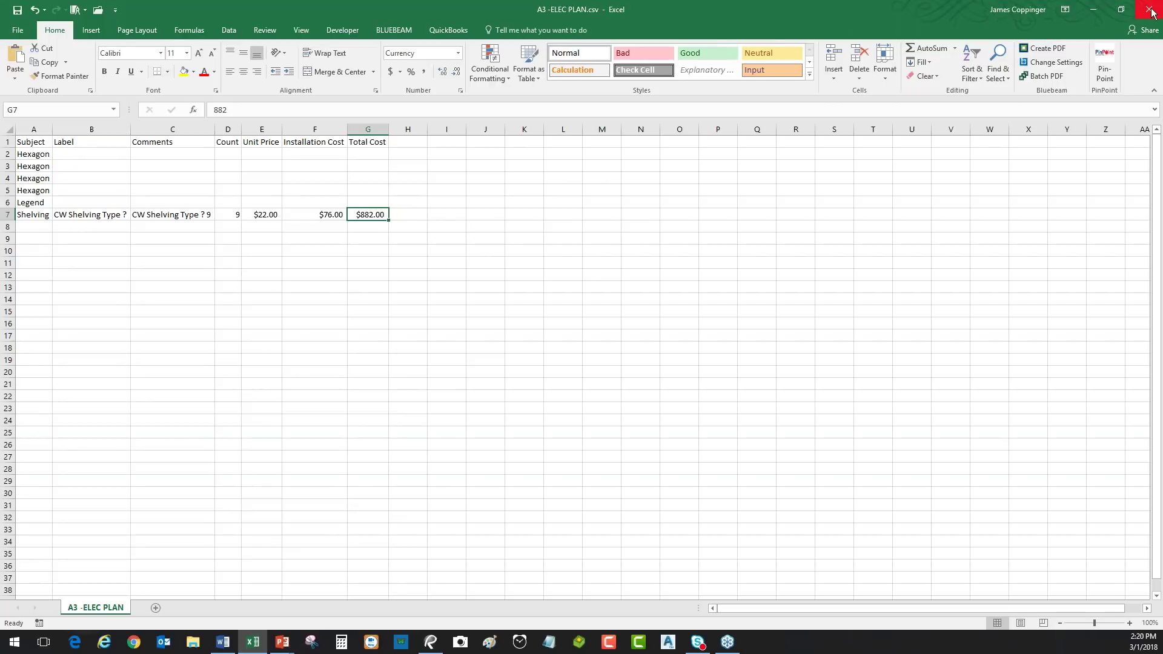
View the Quantity Link options for empty cell F11 without creating a link.
left_click(287, 266)
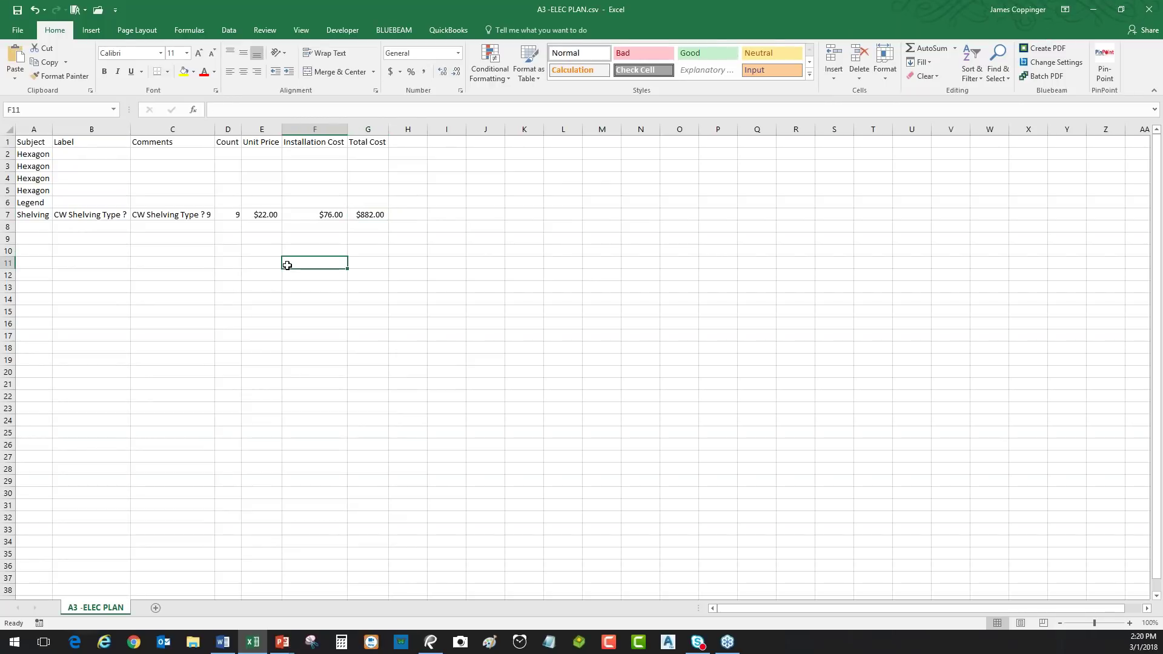
right_click(314, 263)
mouse_move(364, 270)
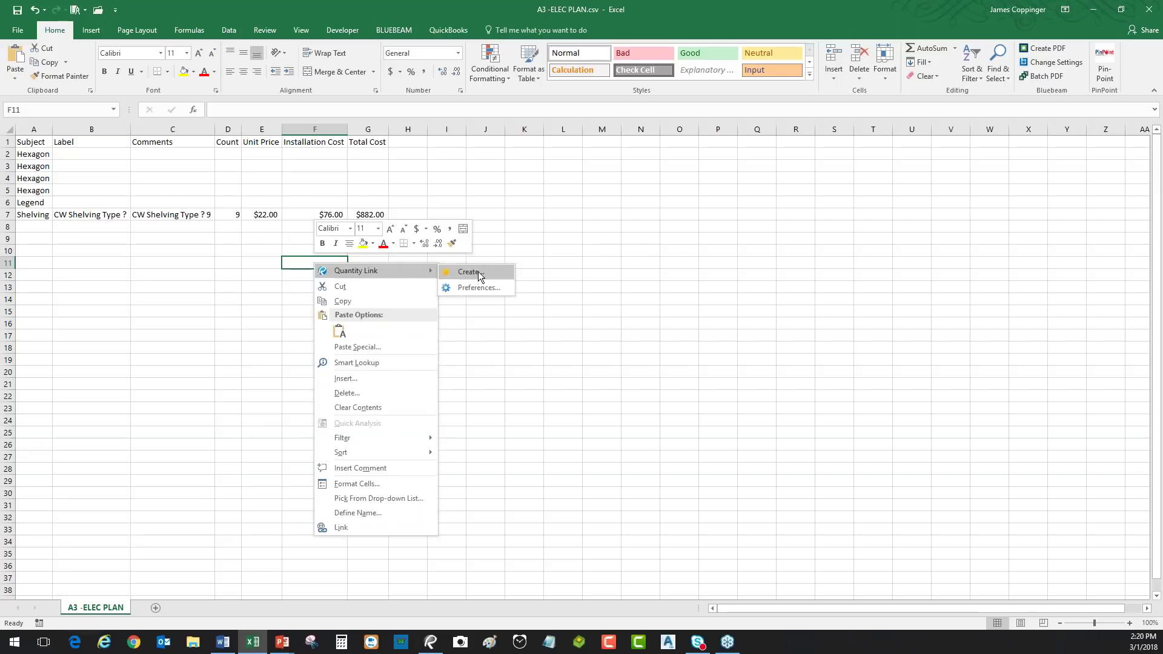
key("Escape")
Check the Shelving row's unit price and count, and close the CSV workbook.
left_click(270, 216)
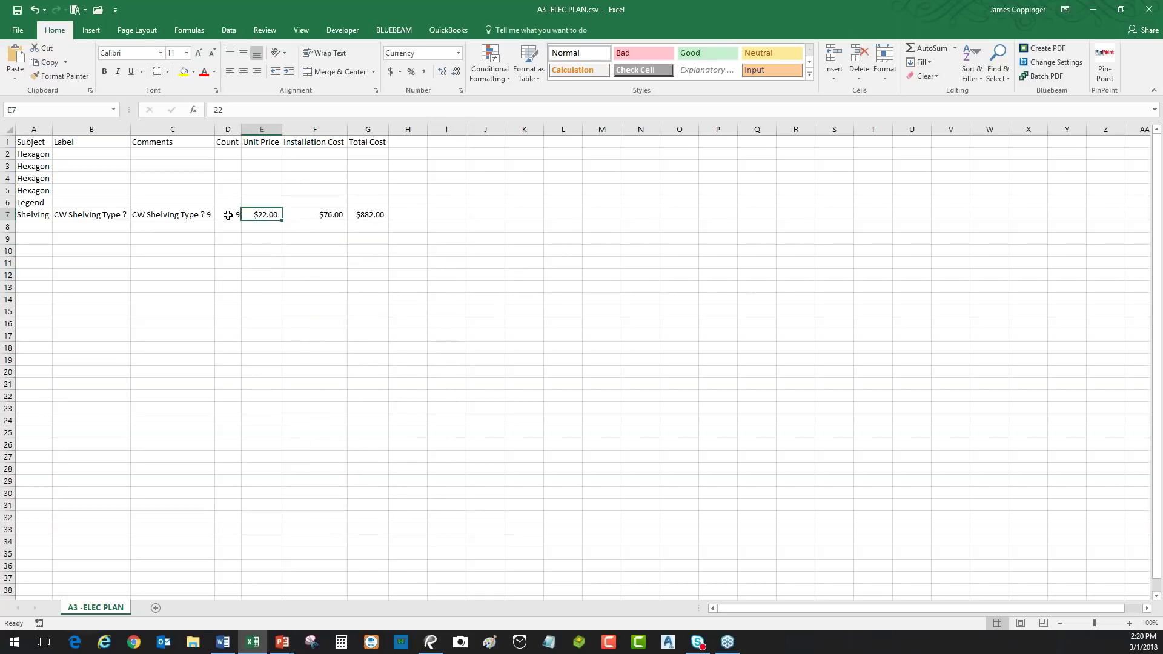
left_click(231, 215)
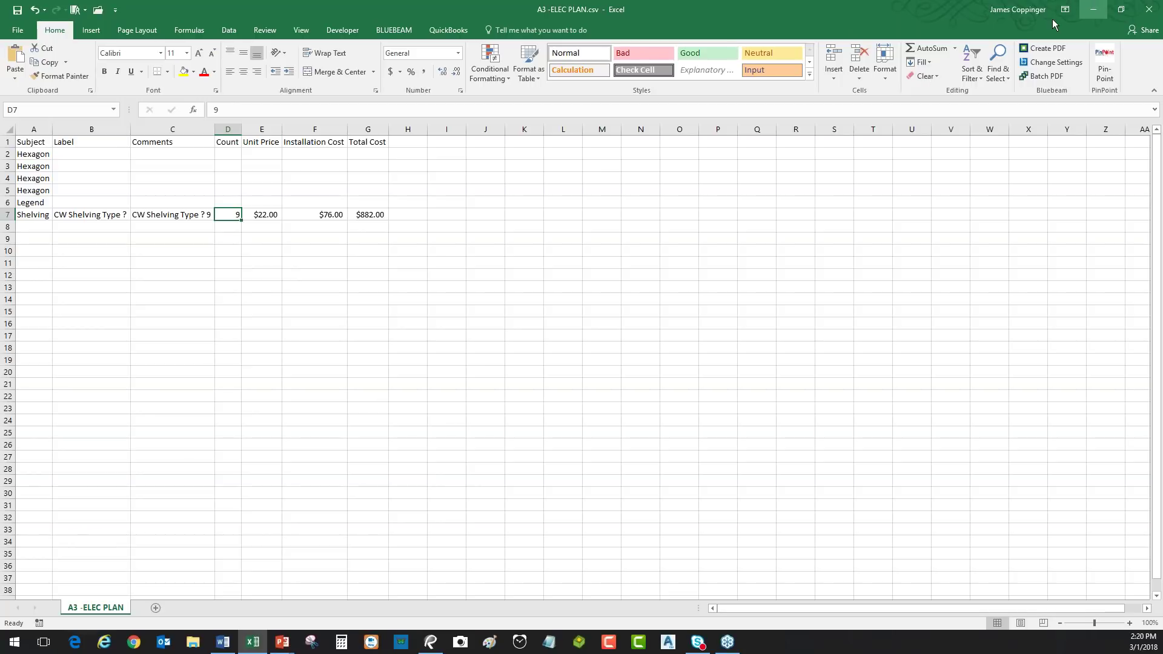
left_click(1149, 9)
left_click(586, 336)
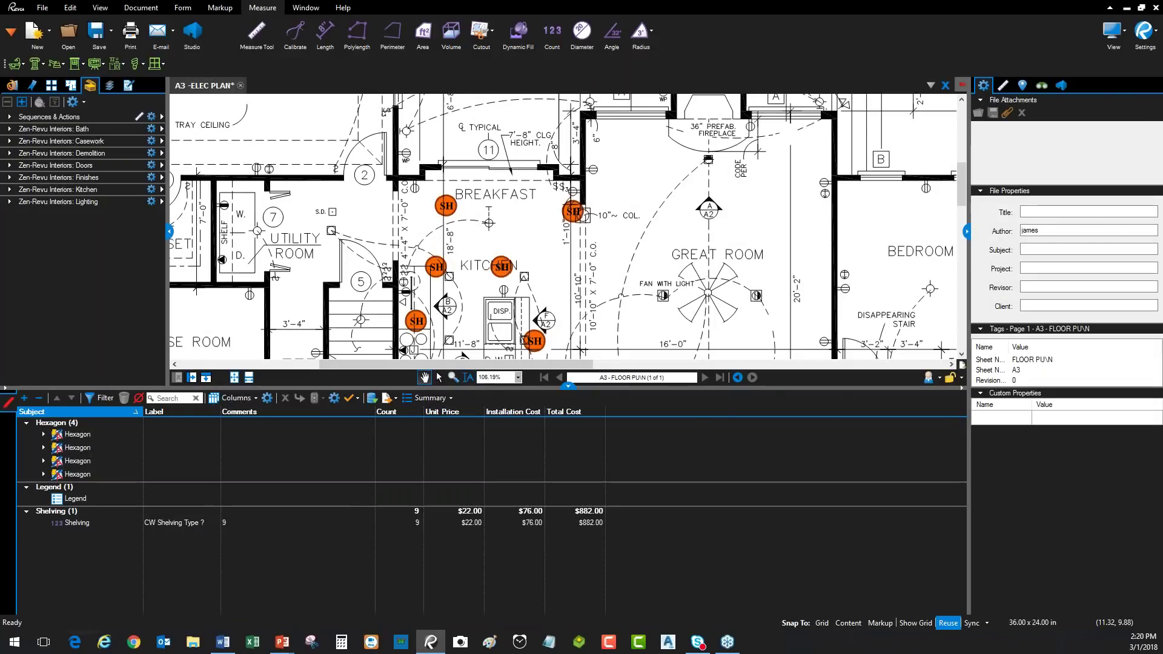
Shrink the markups list and examine the Zen-Revu Interiors: Lighting legend below the floor plan.
left_click_drag(464, 388, 469, 523)
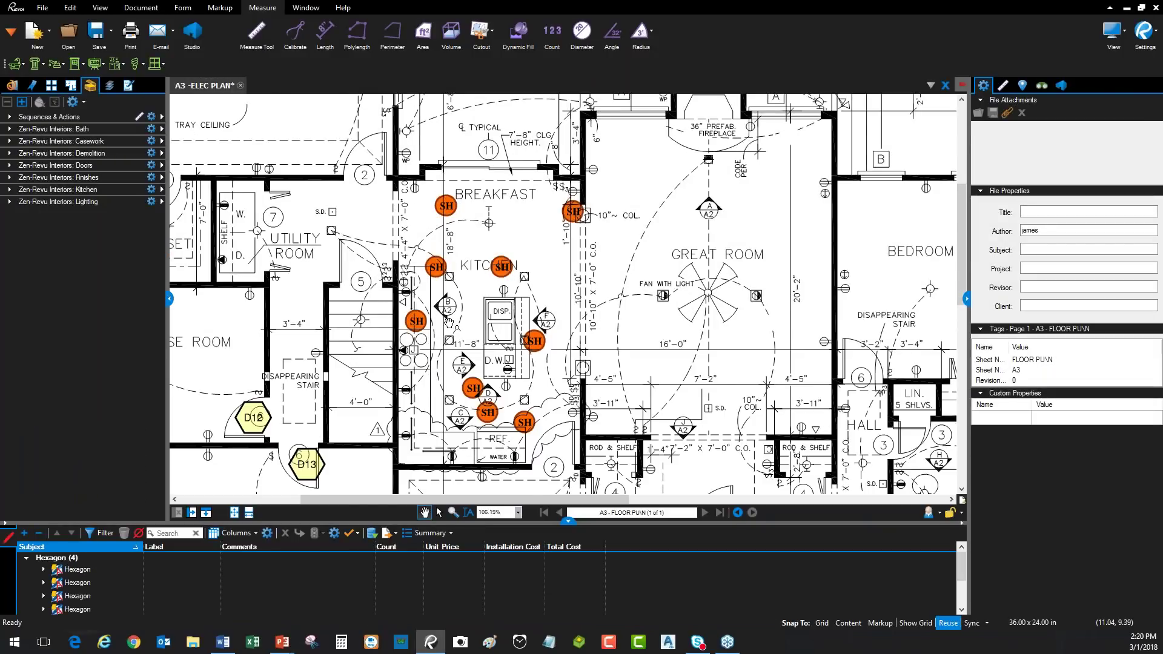
scroll(449, 321, "down", 5)
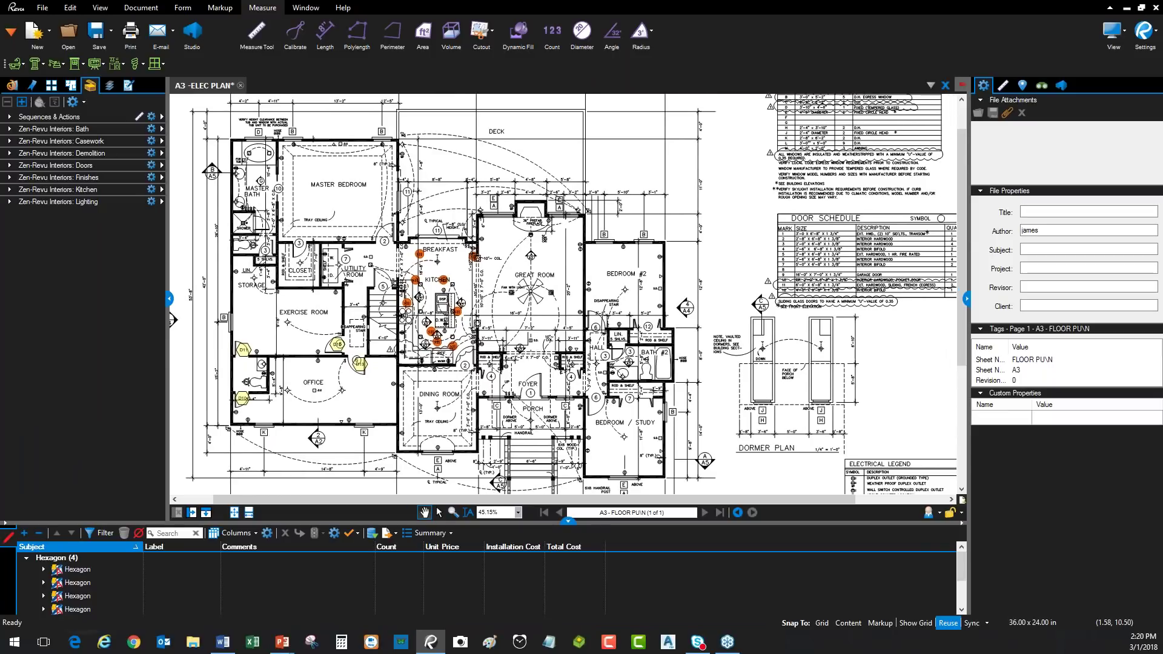
key("alt+Tab")
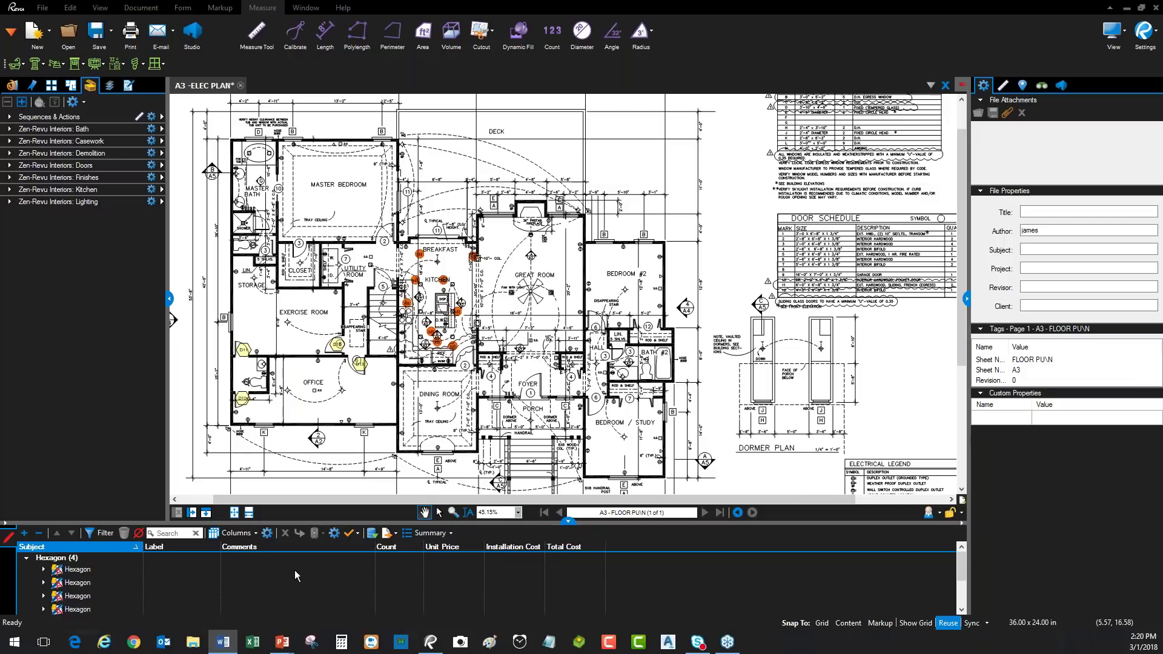
left_click_drag(563, 458, 456, 214)
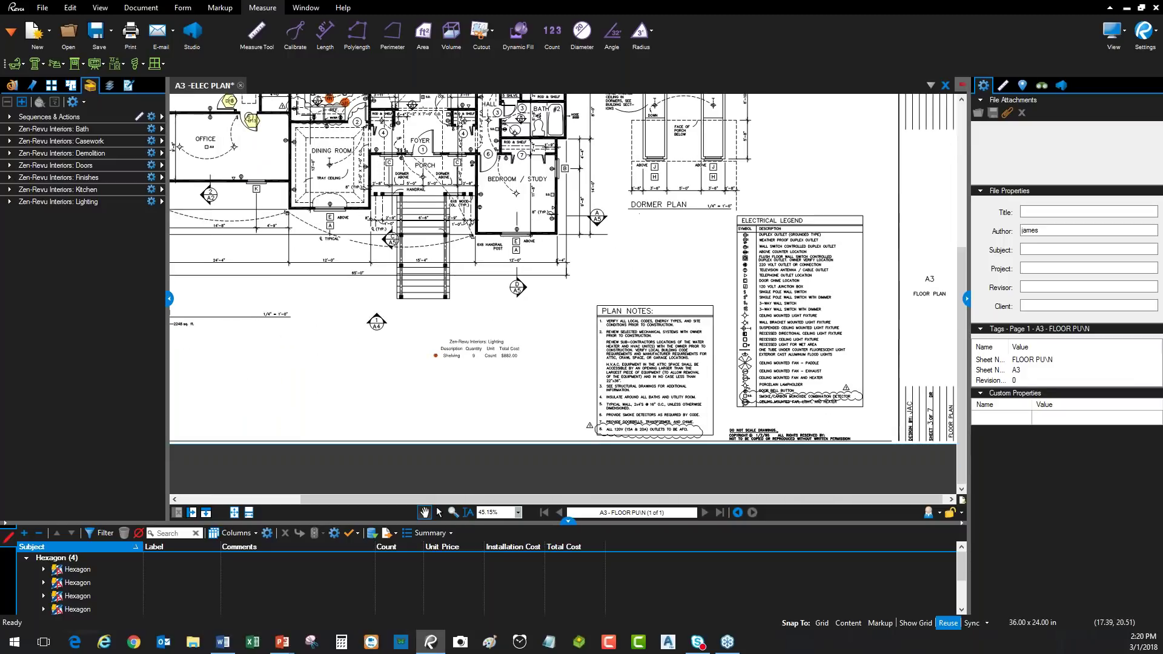
scroll(478, 354, "up", 5)
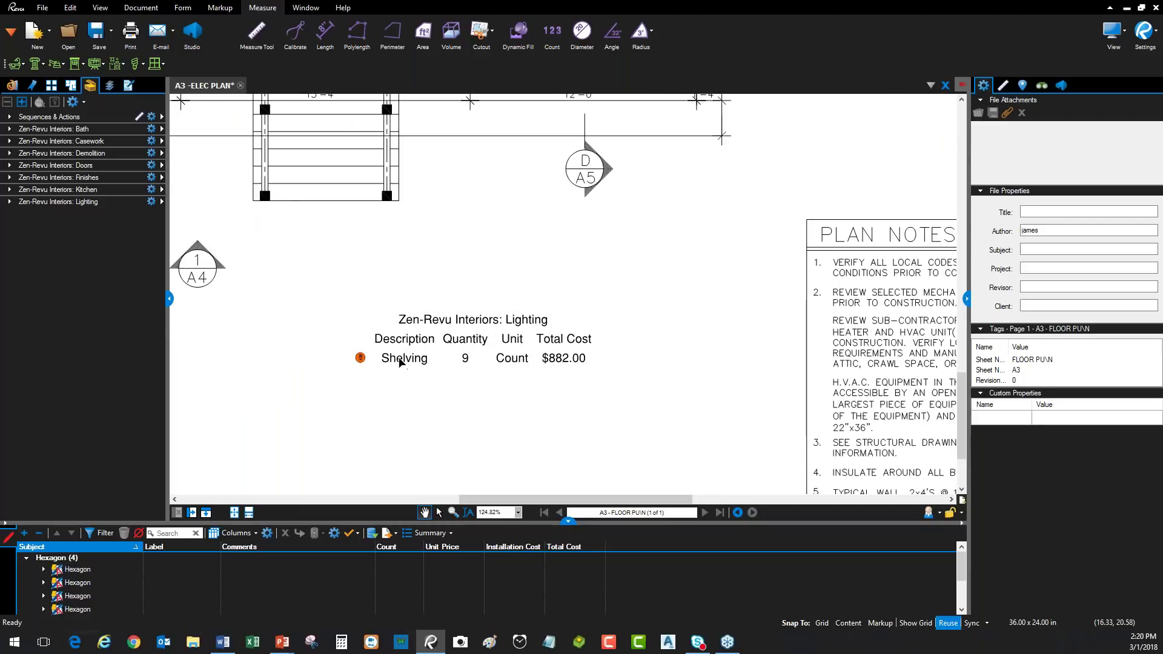
key("alt+Tab")
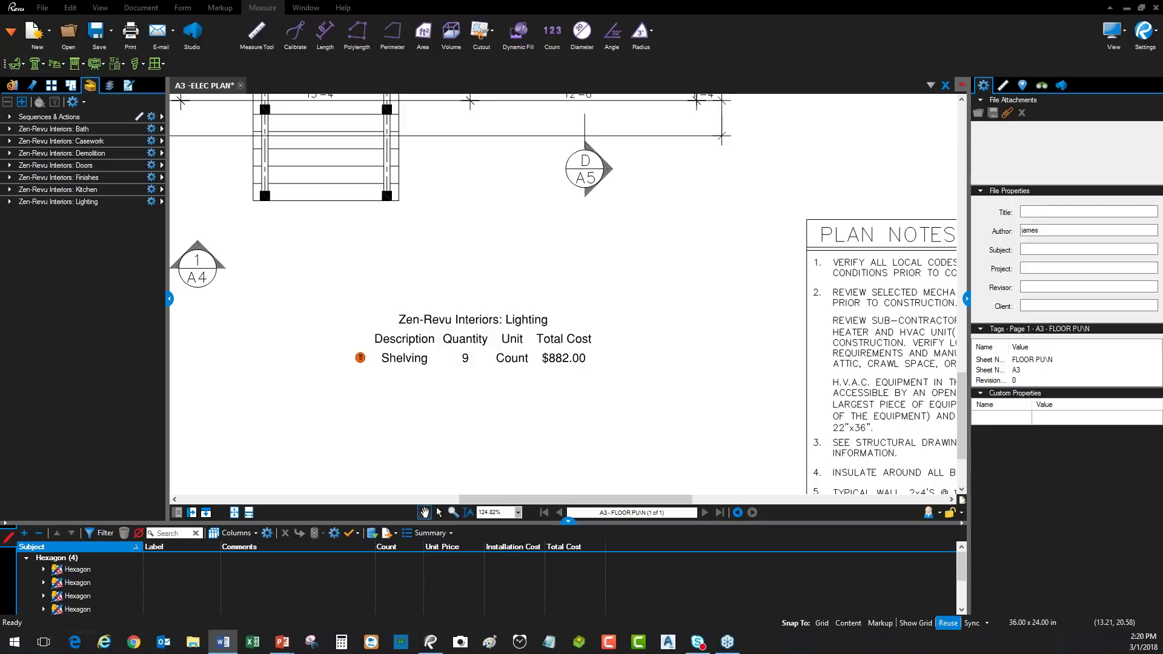
Show the visual search criteria and results for the ceiling light symbol beside the floor plan.
left_click(1042, 86)
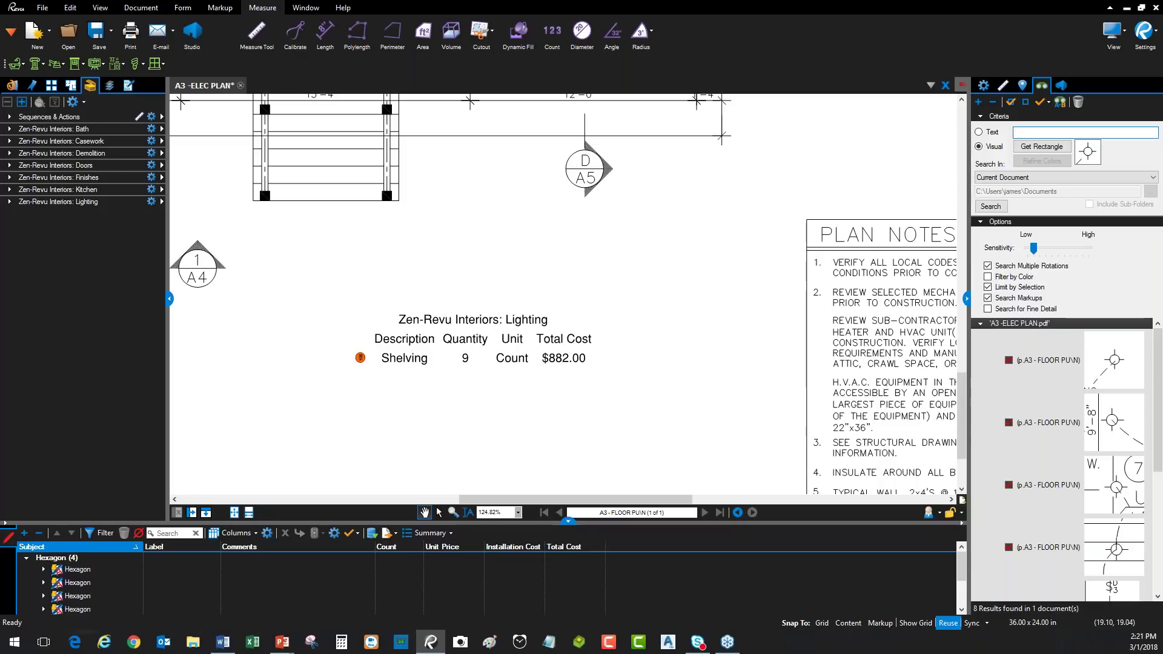
scroll(598, 220, "down", 5)
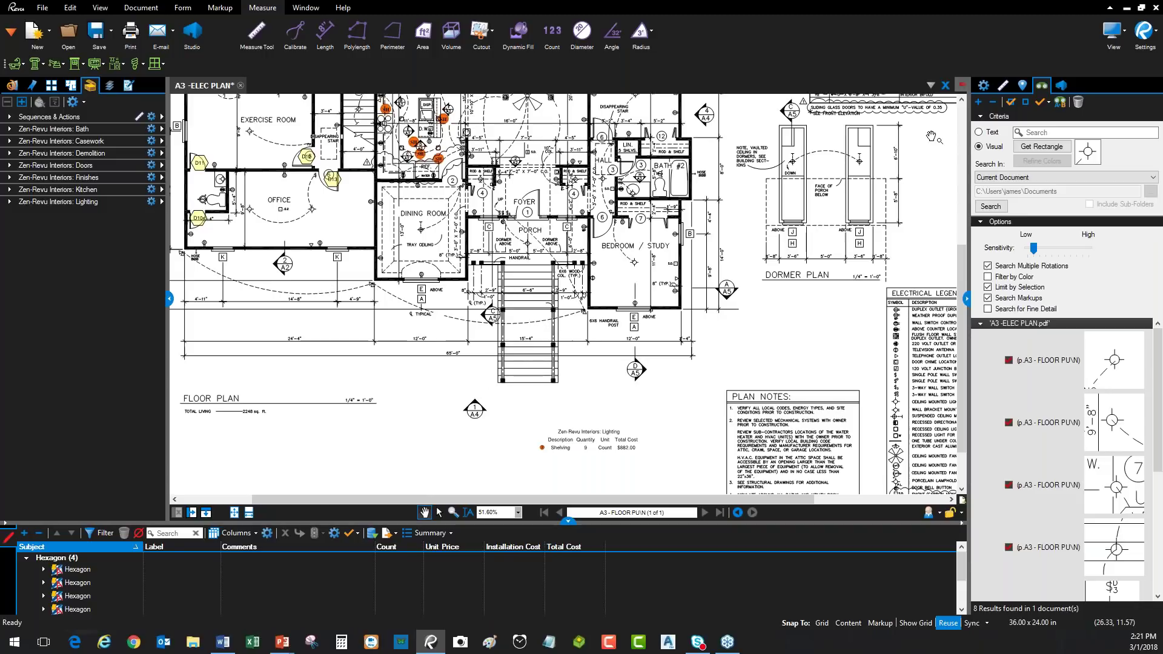
Minimize the plan window to return to the PowerPoint slideshow and advance to the closing contact slide.
left_click(1127, 9)
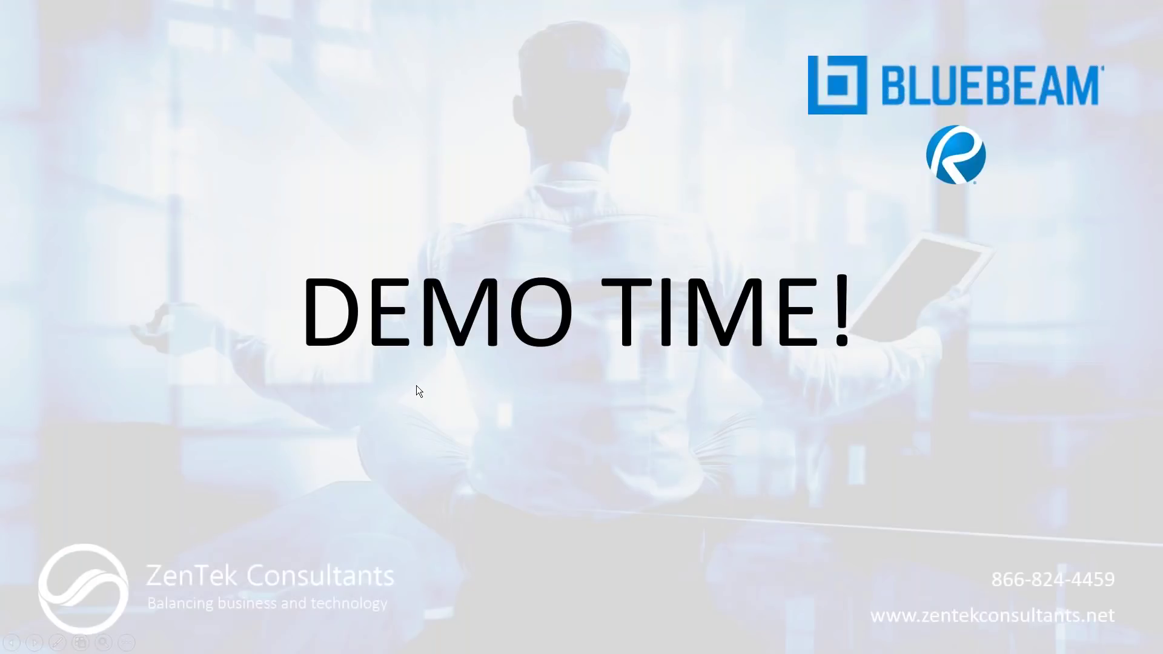
left_click(416, 385)
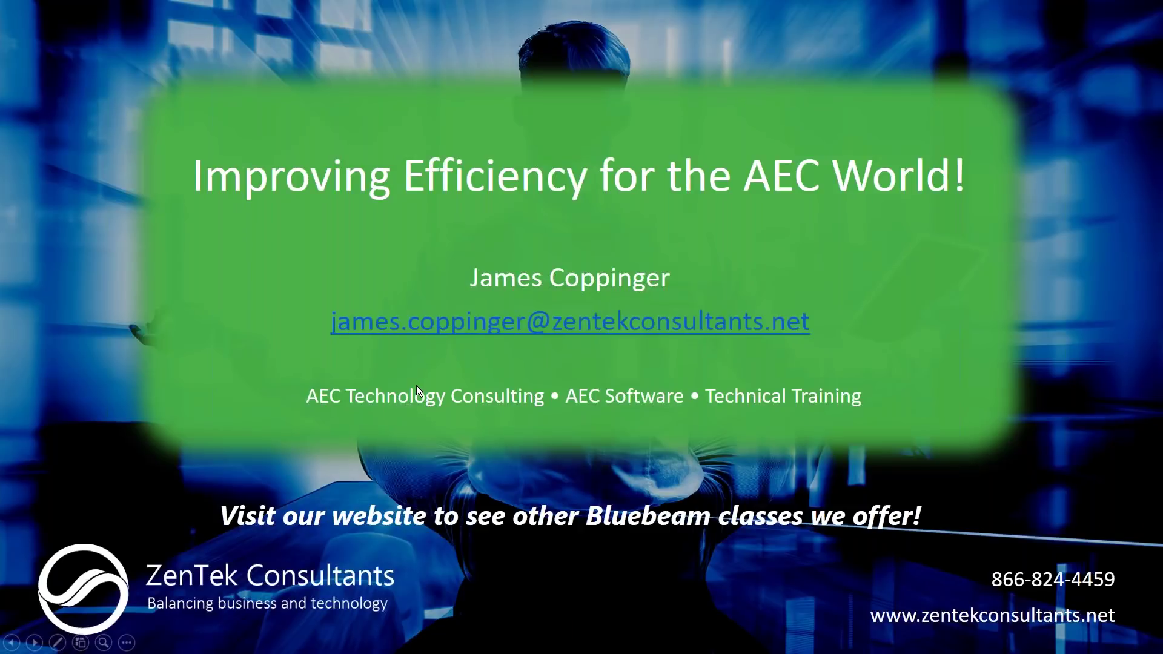